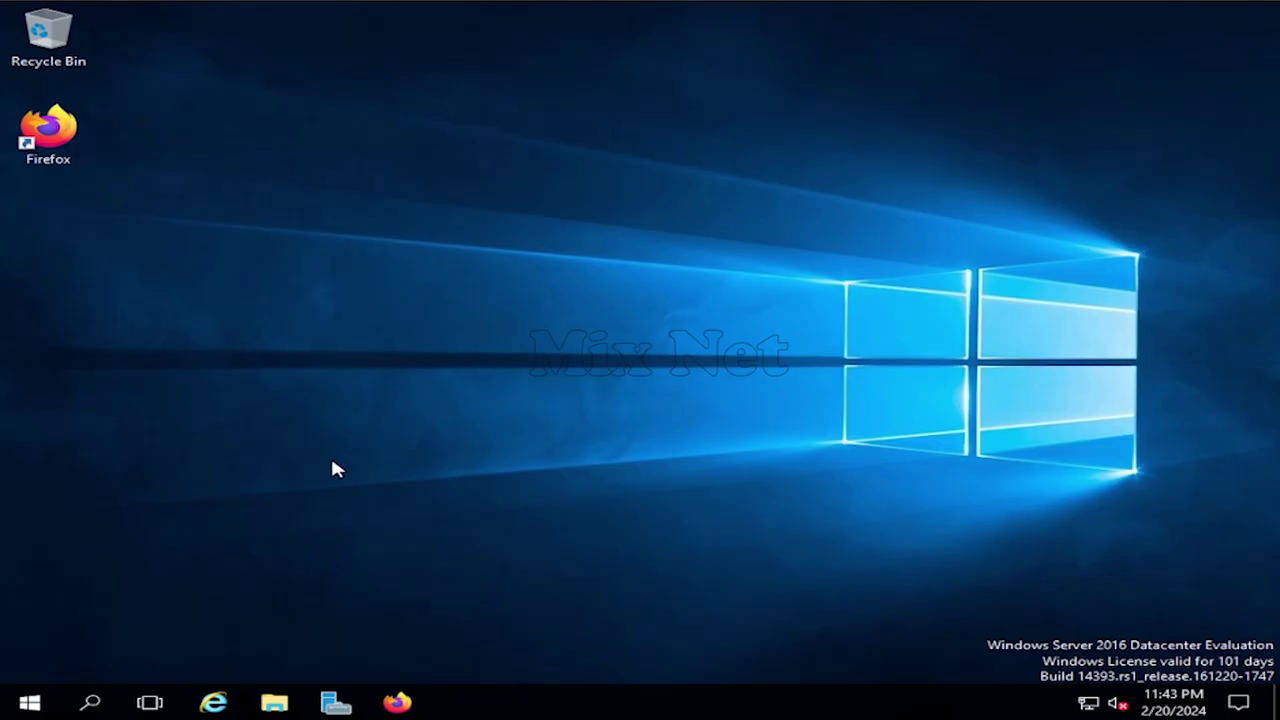
- Launch Firefox, Google 'php', and open the official php.net homepage
click(397, 702)
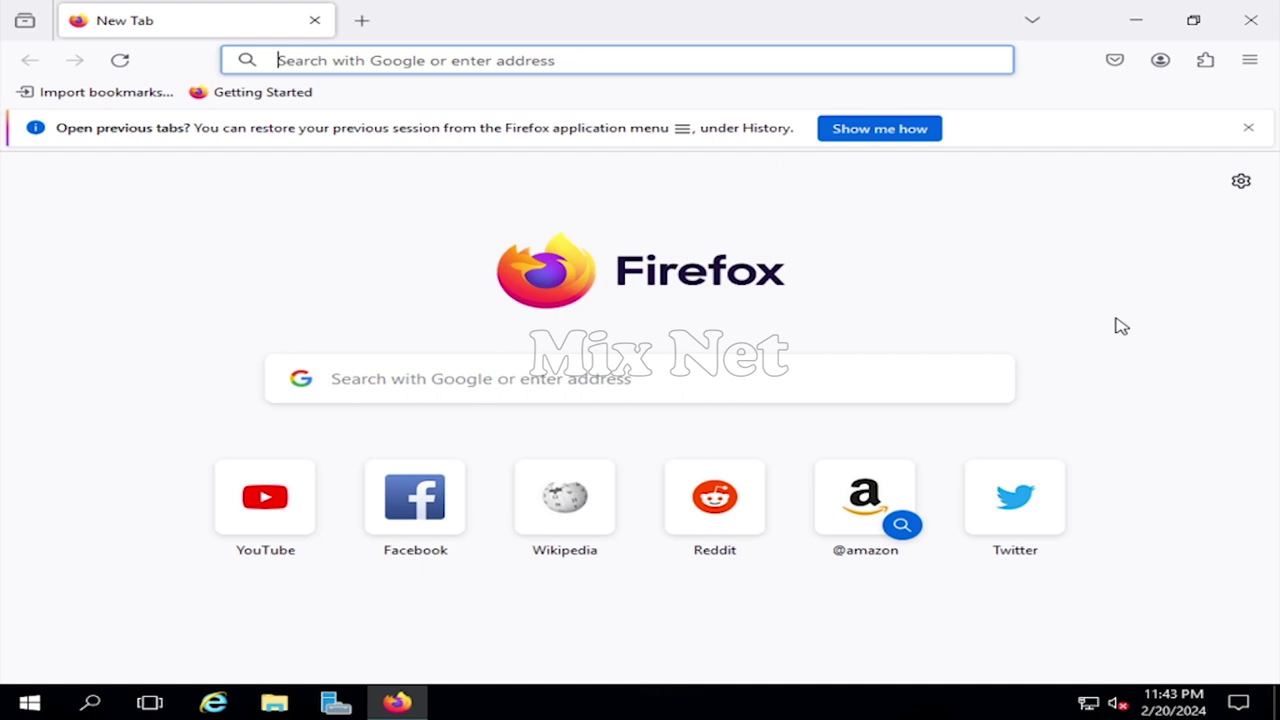
text(php)
key(Return)
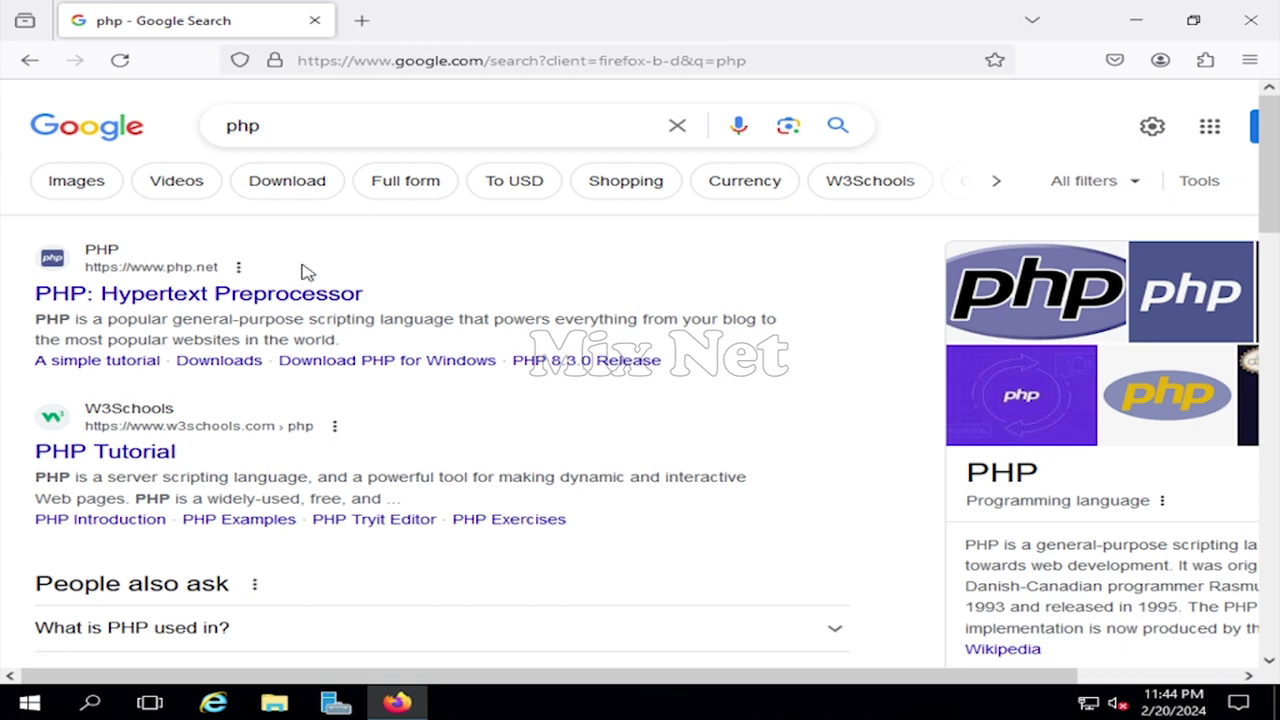
click(134, 299)
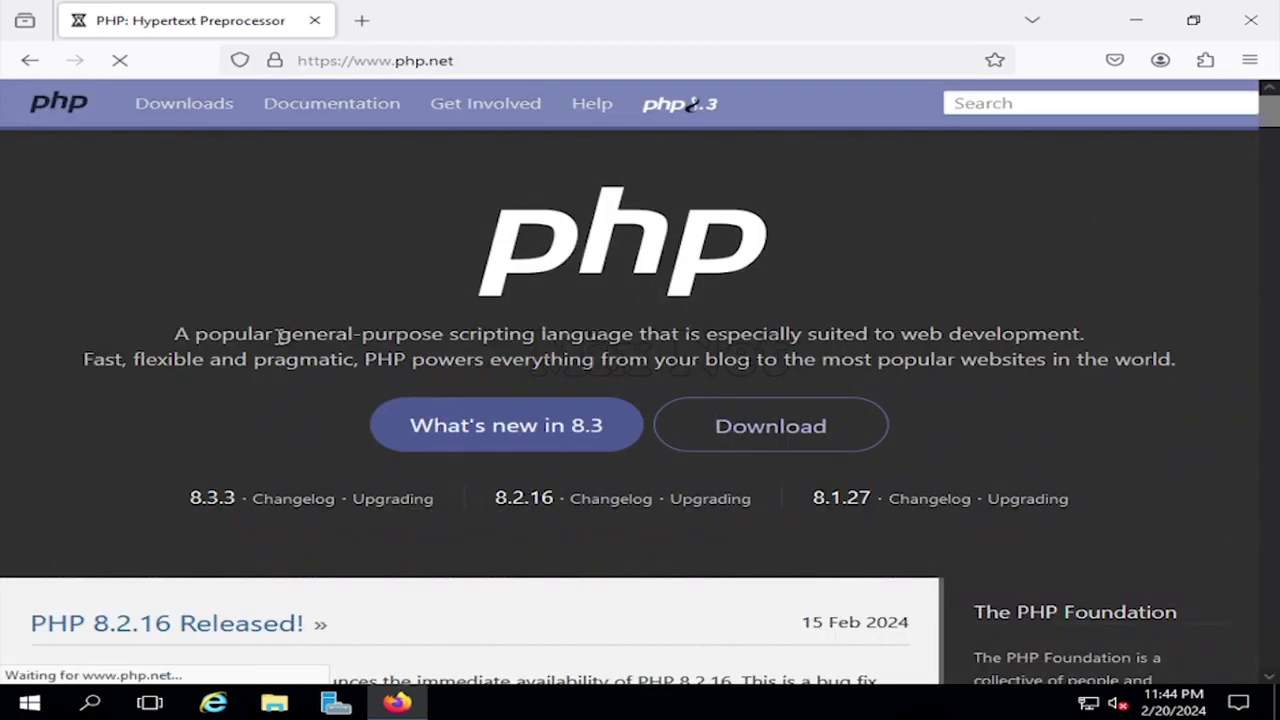
- Download the PHP 8.3.3 VS16 x64 Non Thread Safe zip from the Windows downloads page
click(777, 426)
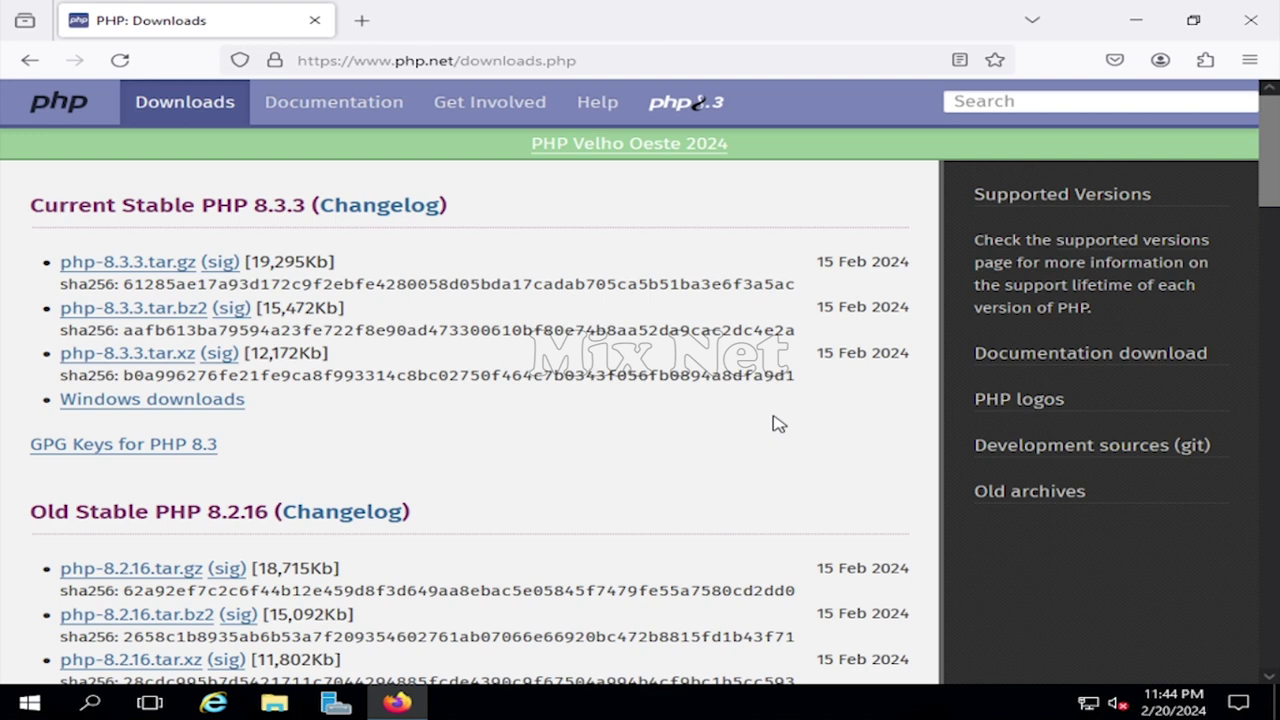
click(160, 401)
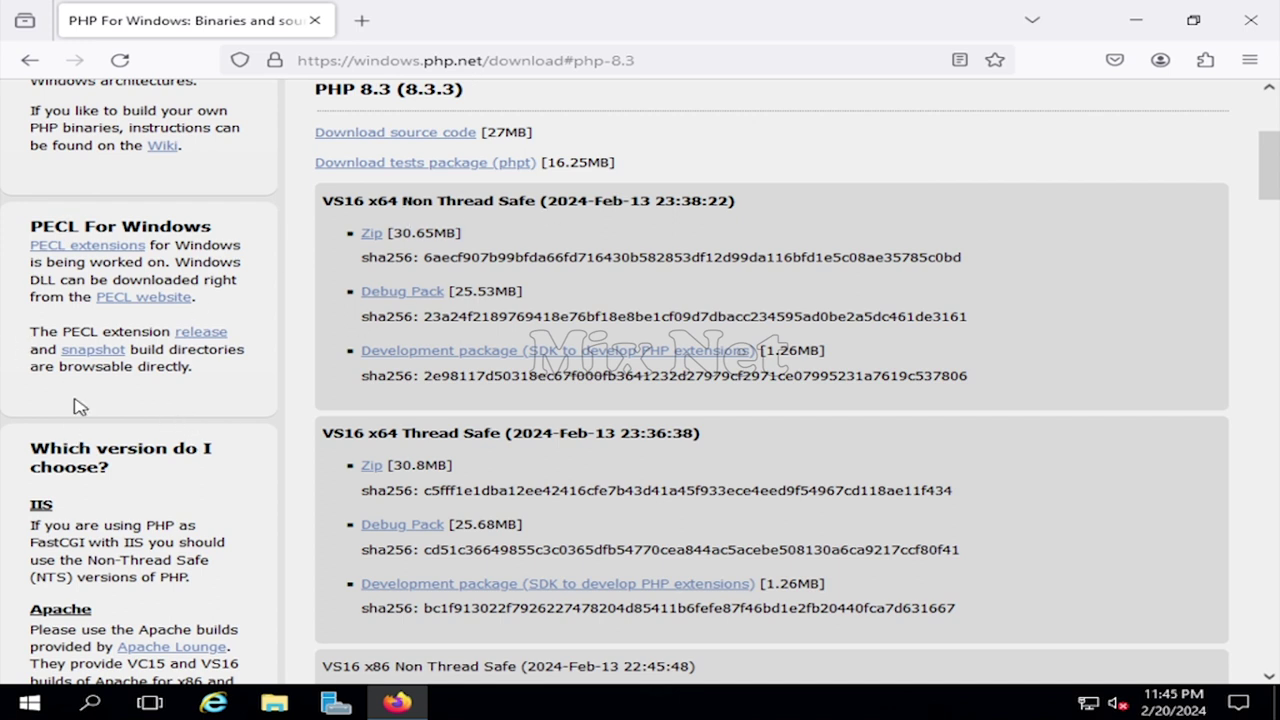
scroll(137, 437, down, 2)
scroll(137, 437, up, 5)
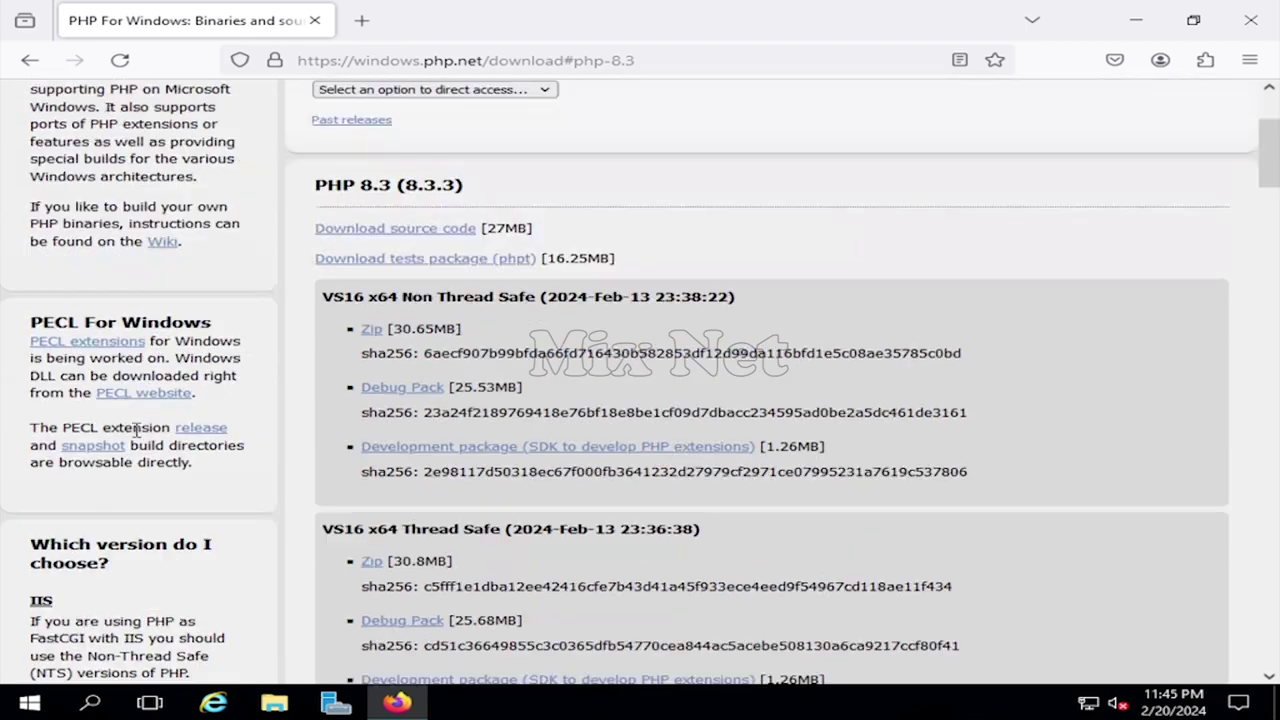
scroll(137, 430, down, 1)
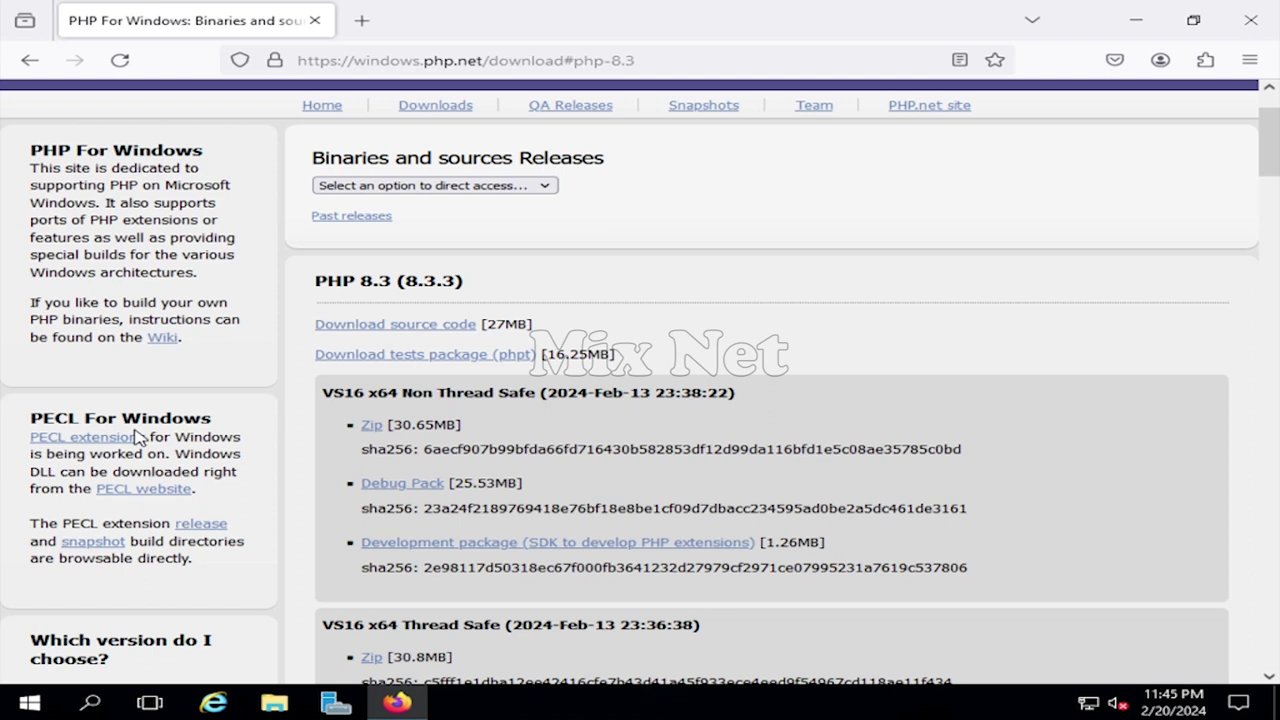
click(370, 428)
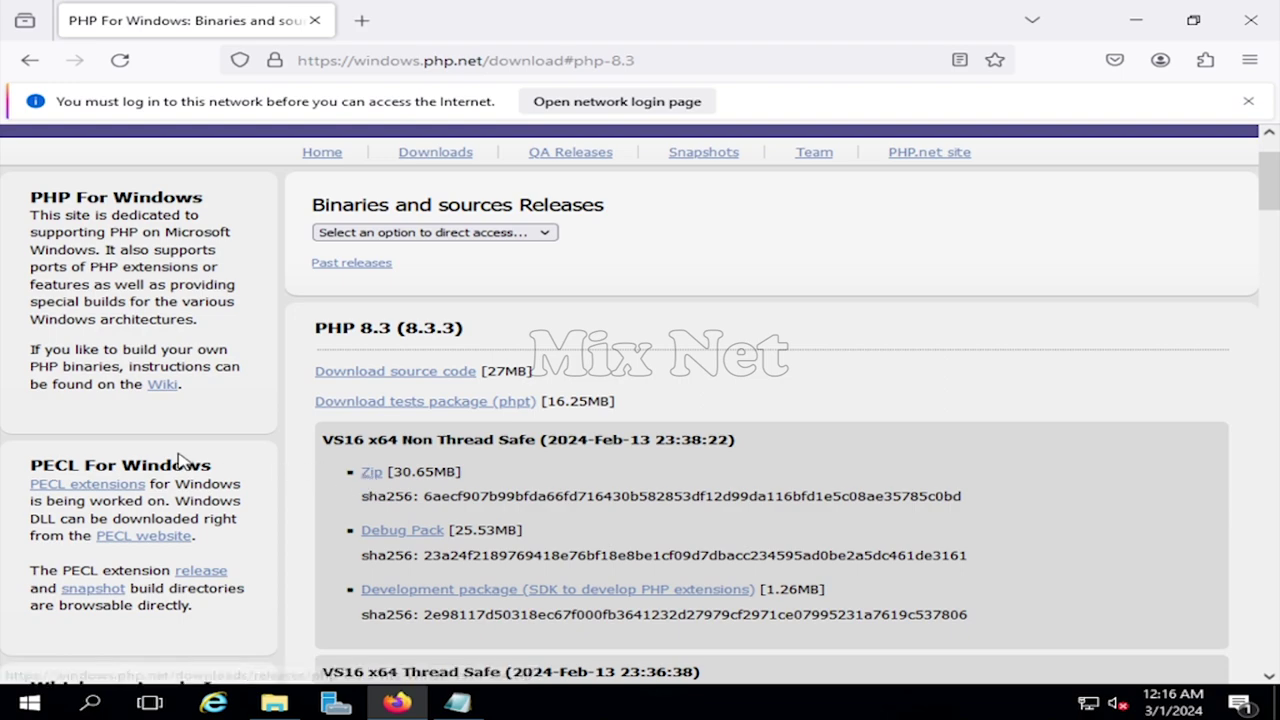
- Get the x64 Visual C++ redistributable and open a blank new tab
scroll(237, 466, down, 4)
scroll(237, 466, down, 5)
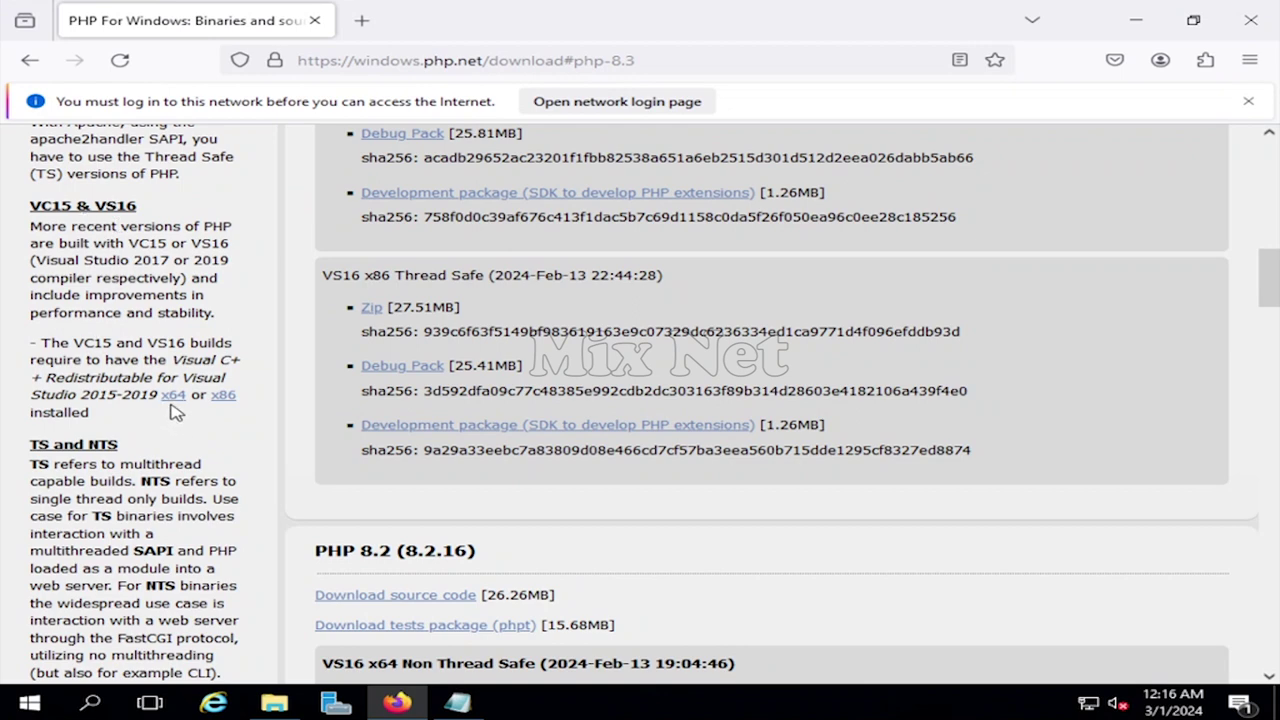
click(174, 398)
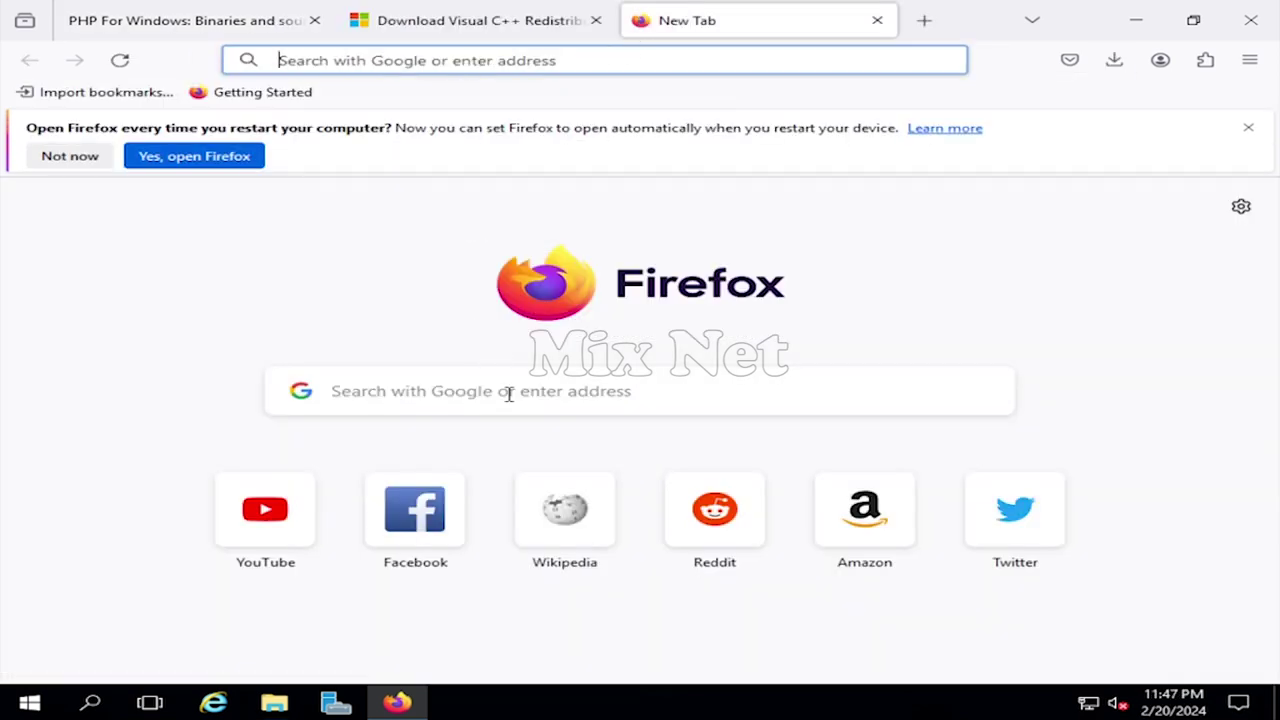
- Search for 'maria db', open mariadb.org, and accept the cookie notice
click(509, 392)
text(maria db)
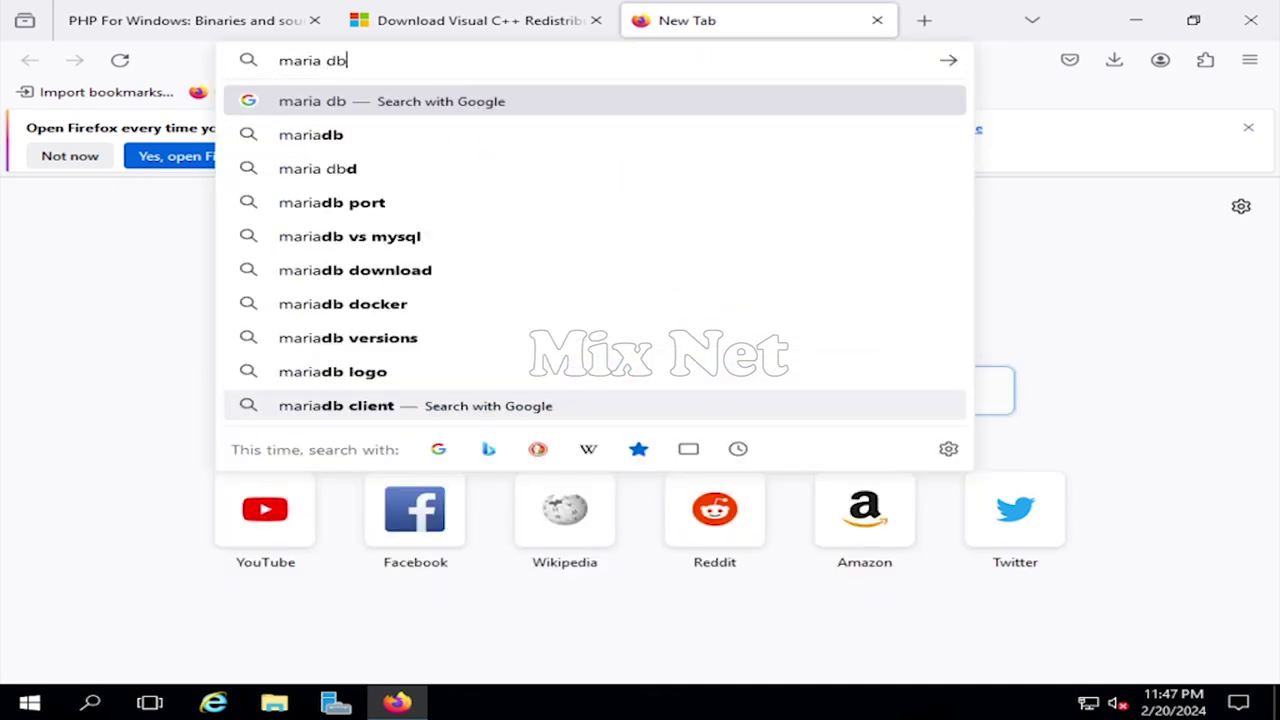
key(Return)
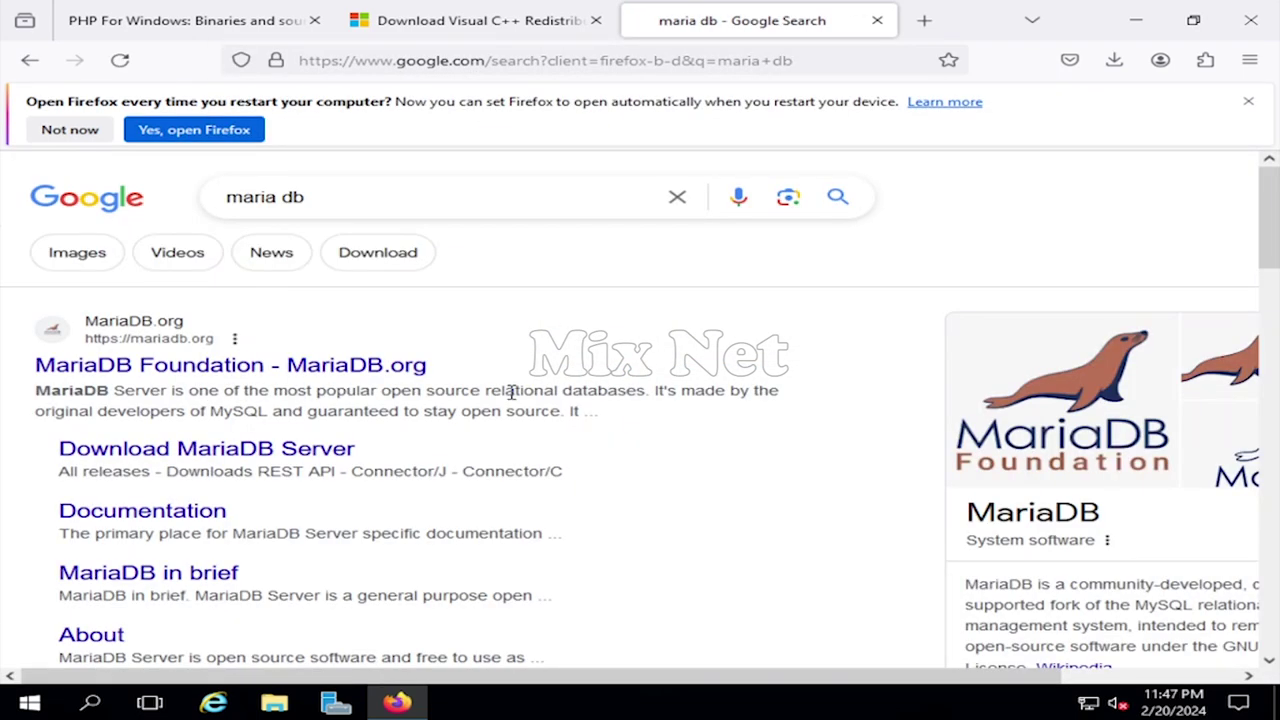
click(137, 366)
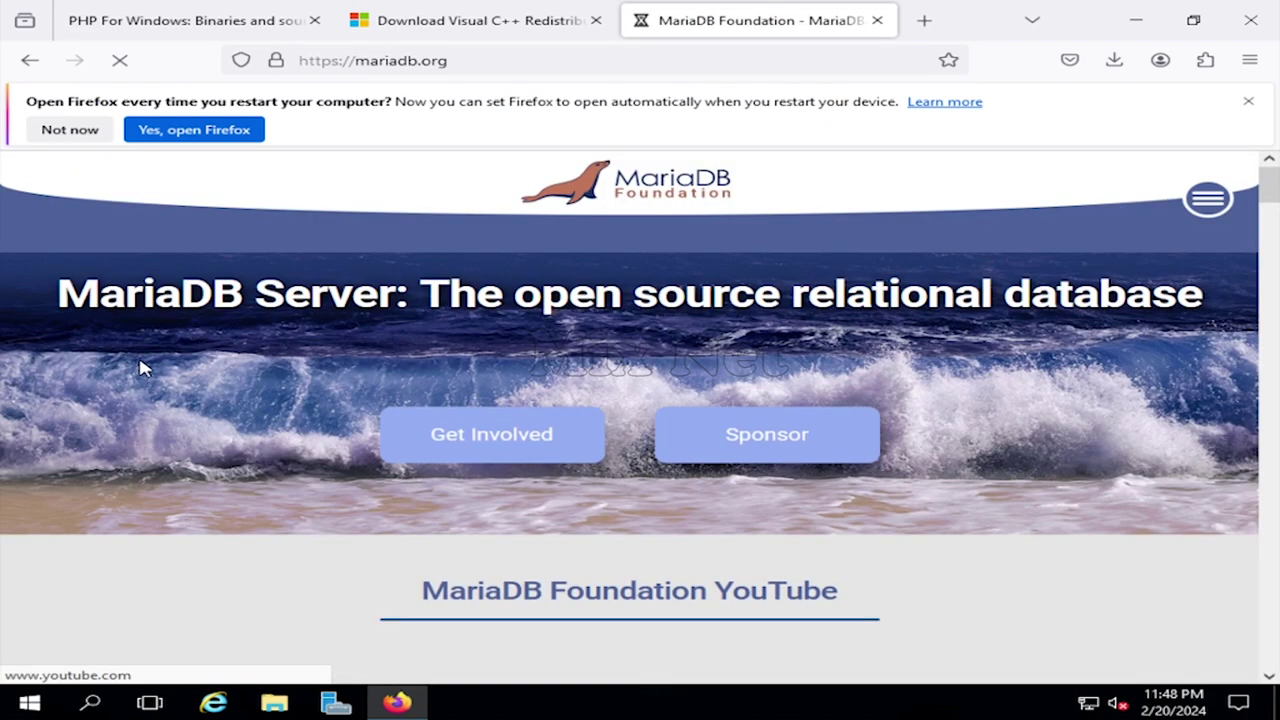
click(1208, 199)
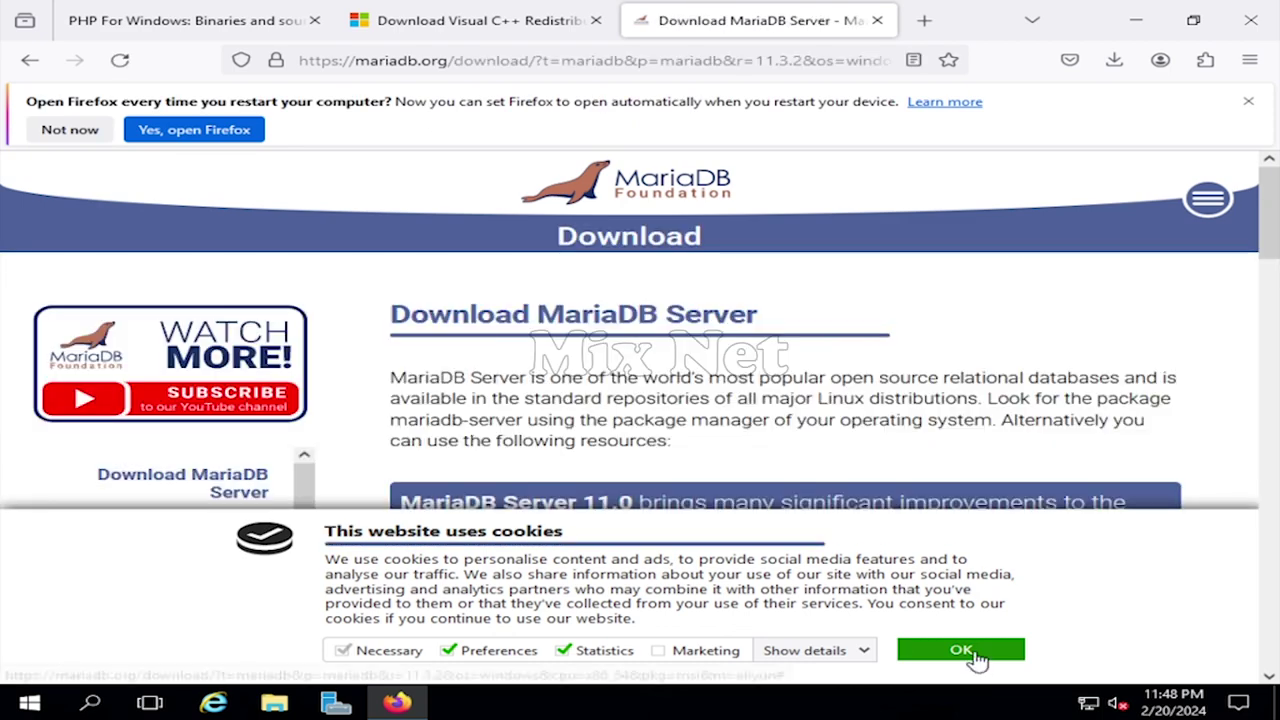
click(963, 651)
- Select MariaDB Server 10.11.7 and download the Windows x64 MSI package
scroll(665, 437, down, 3)
scroll(668, 437, down, 2)
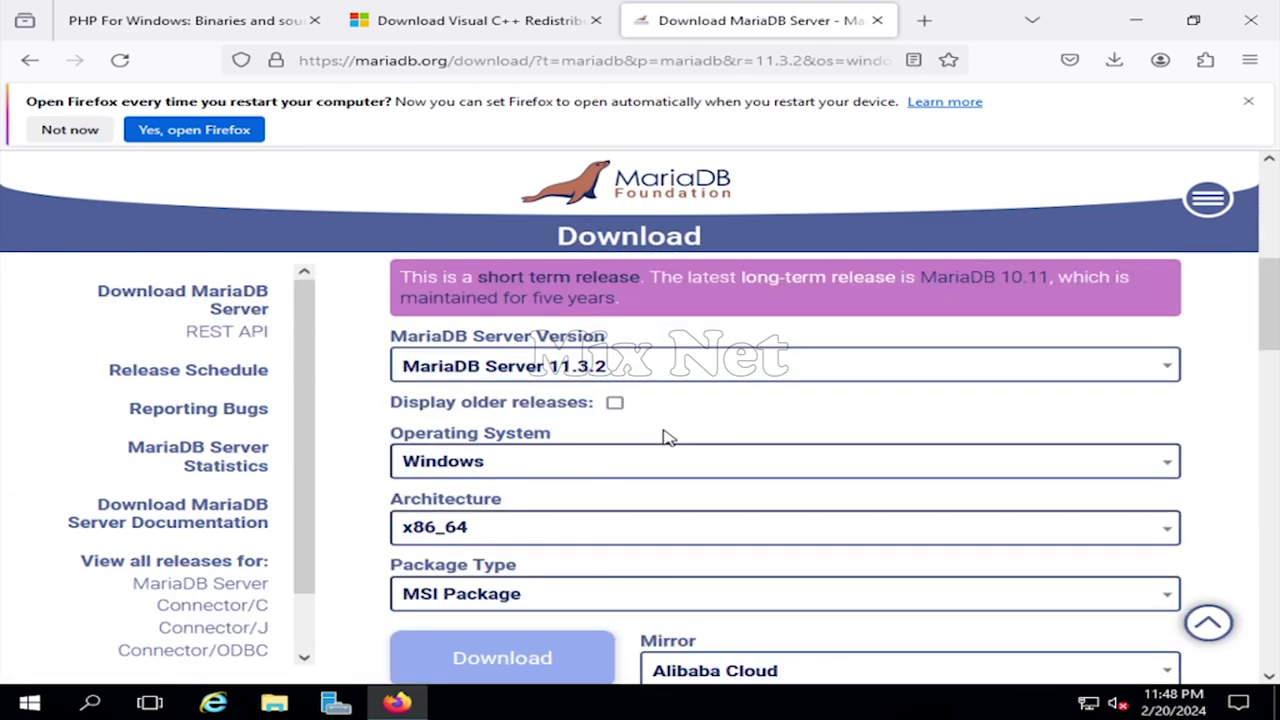
scroll(668, 437, up, 1)
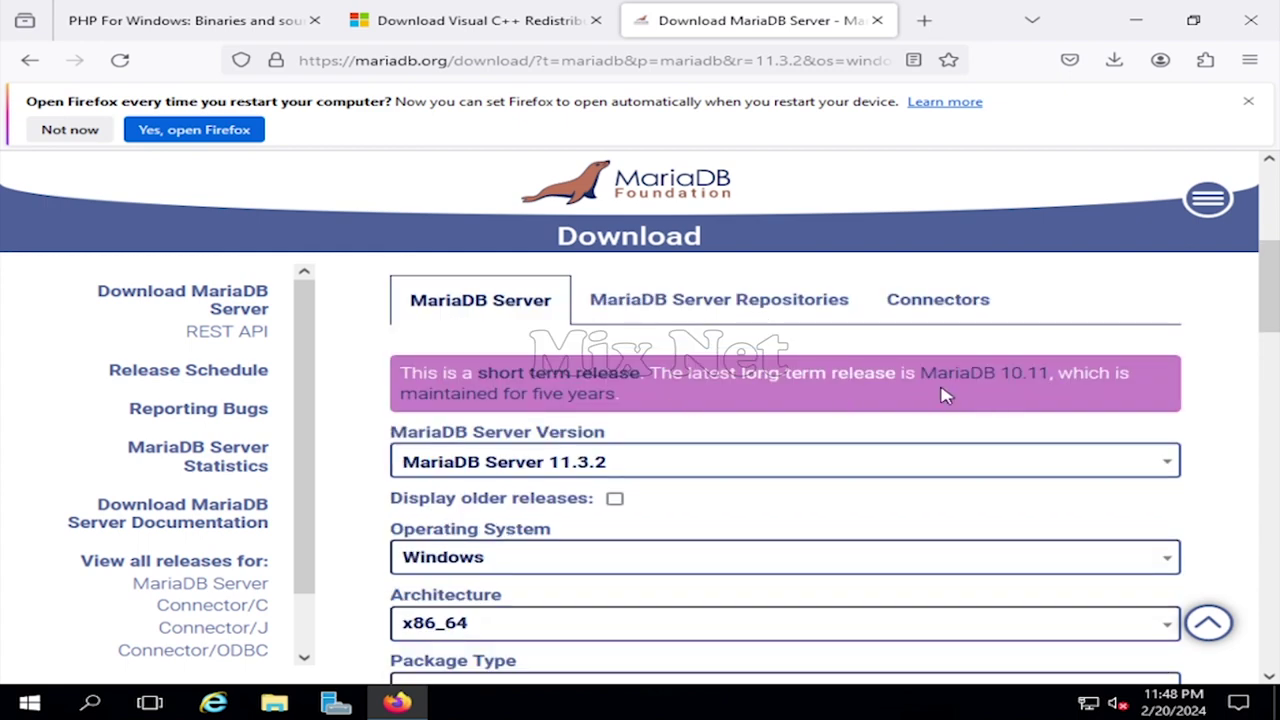
click(1160, 463)
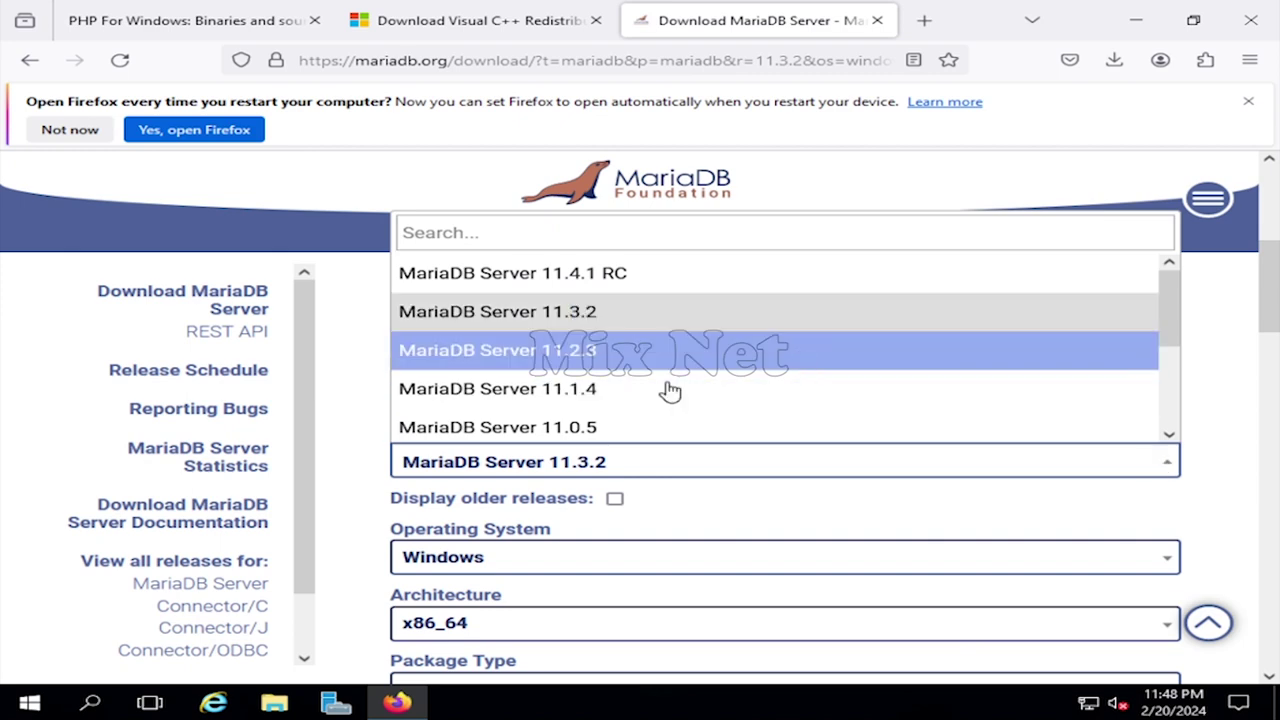
scroll(673, 391, down, 1)
click(575, 358)
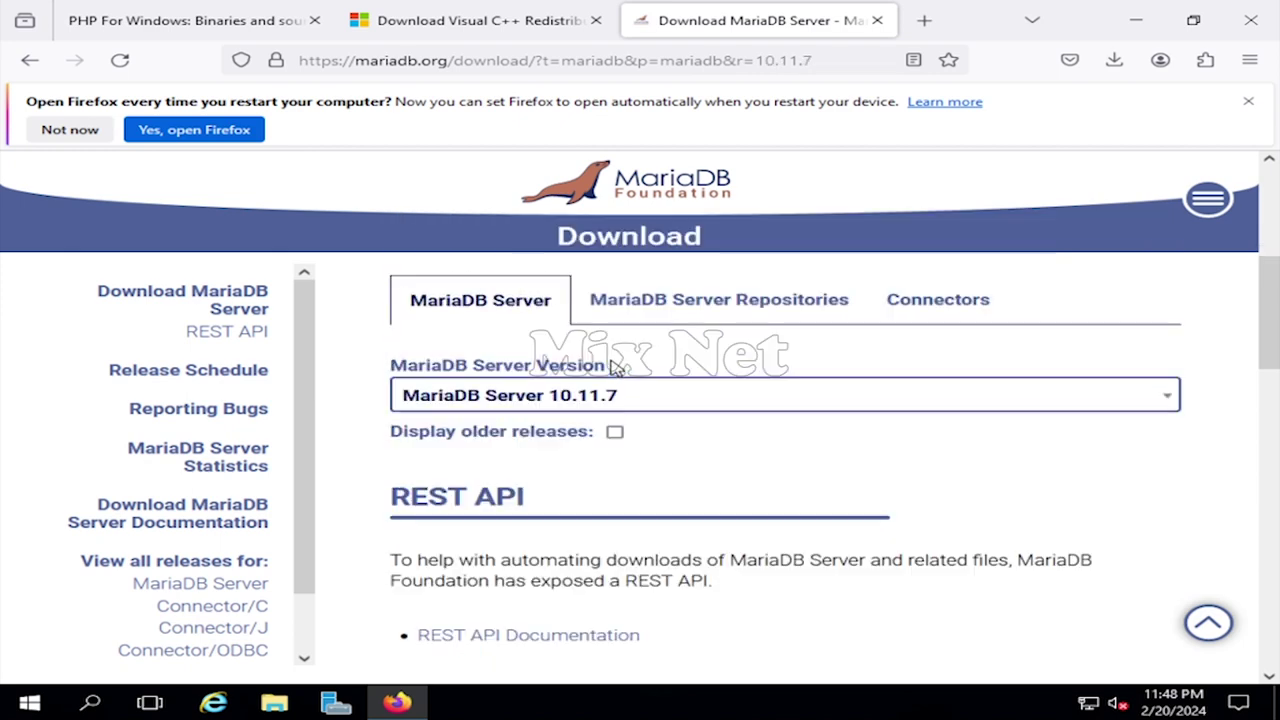
scroll(693, 458, down, 2)
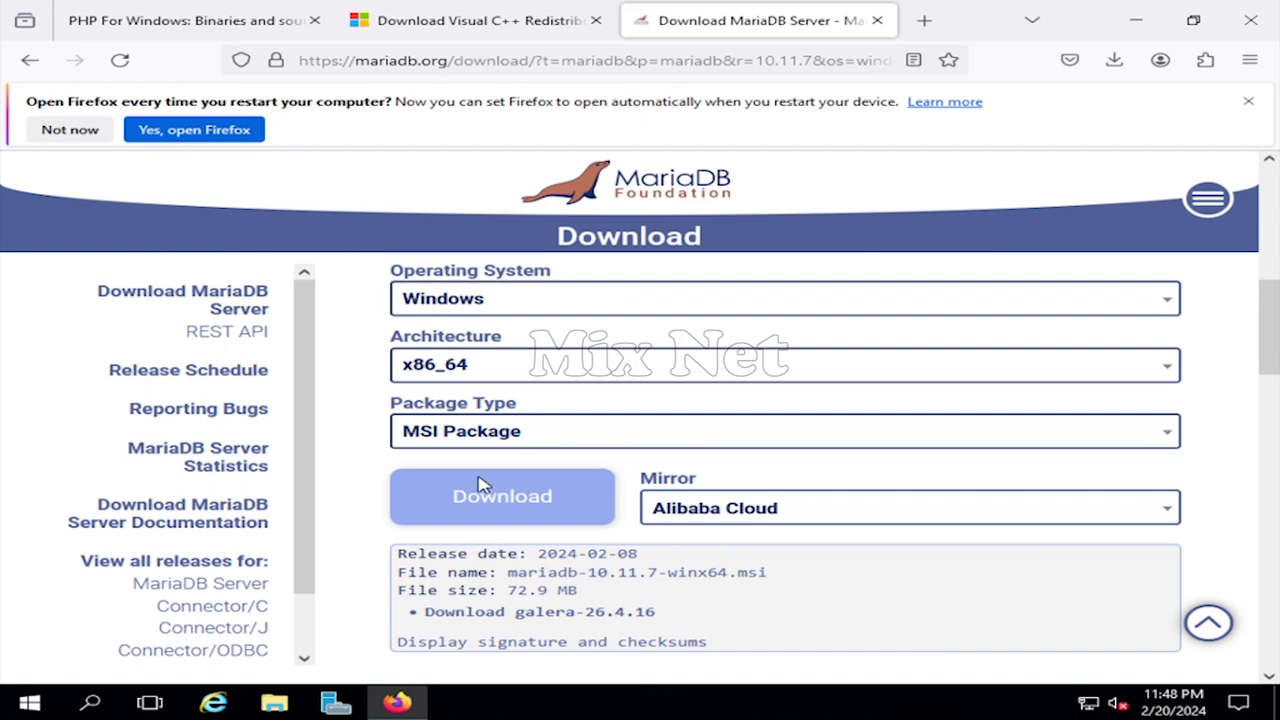
click(510, 504)
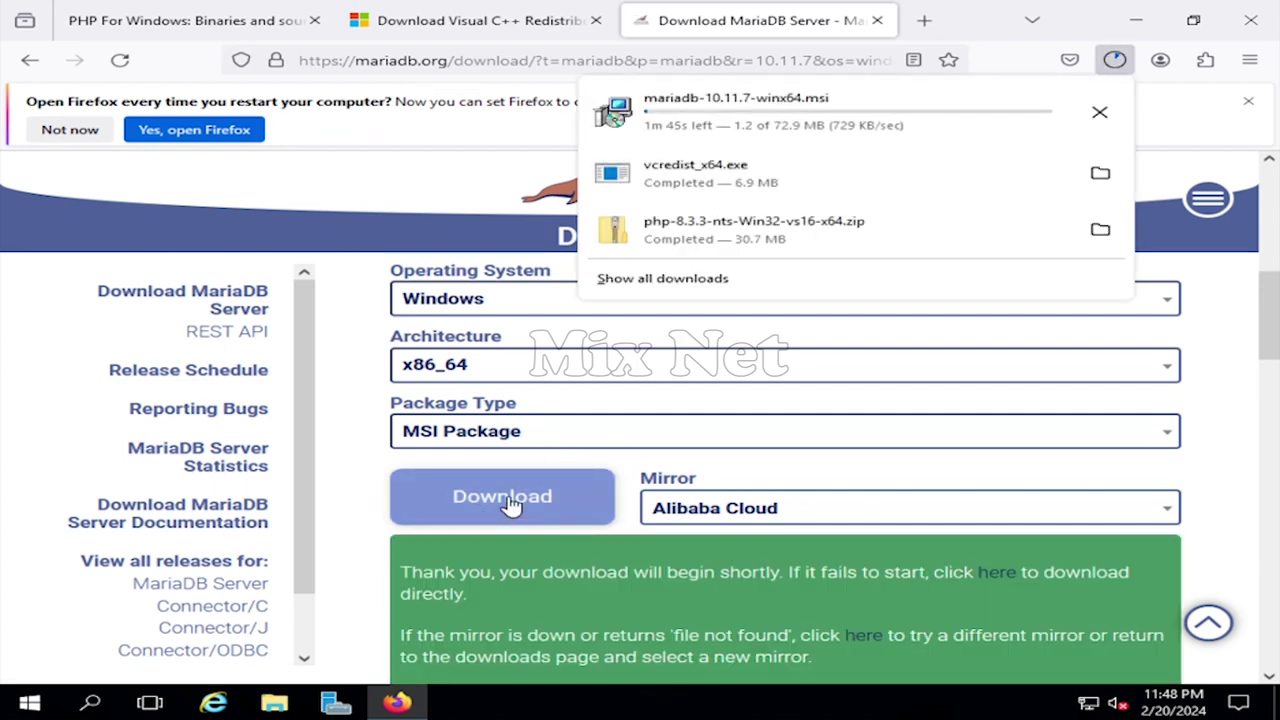
- In a new tab, search 'moodle' and go to the Moodle downloads site
click(924, 20)
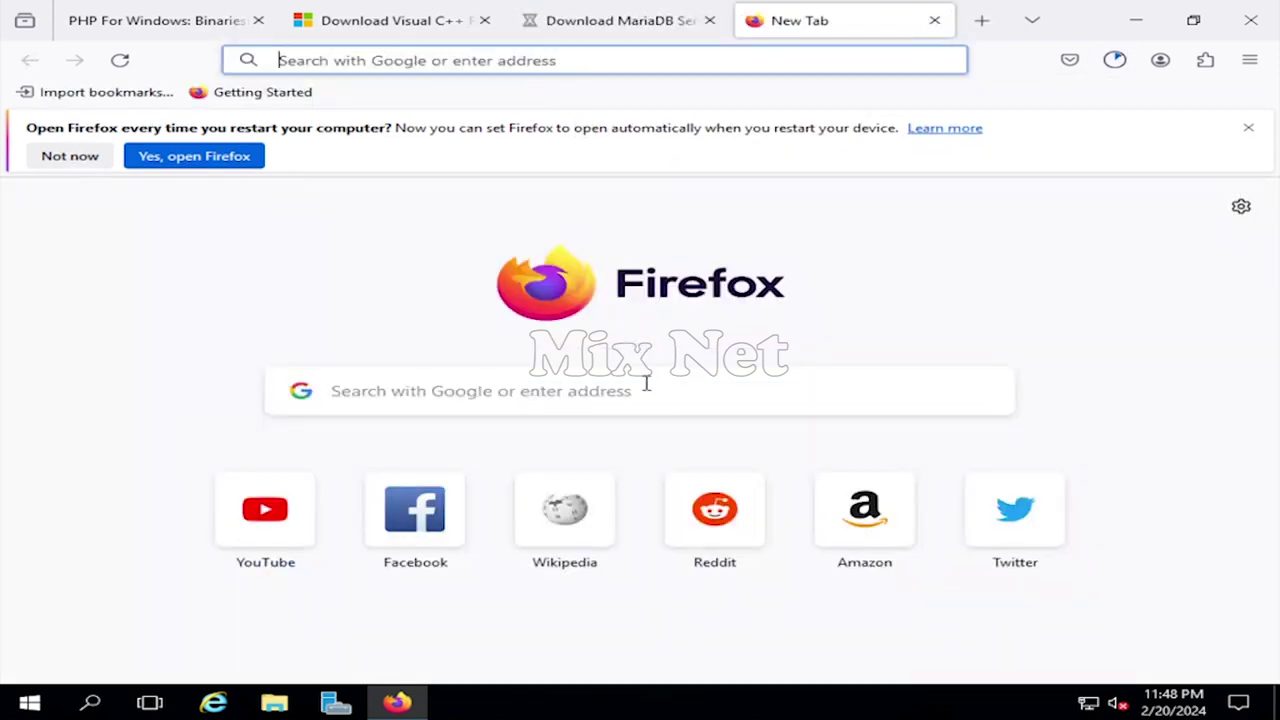
text(moodle)
key(Return)
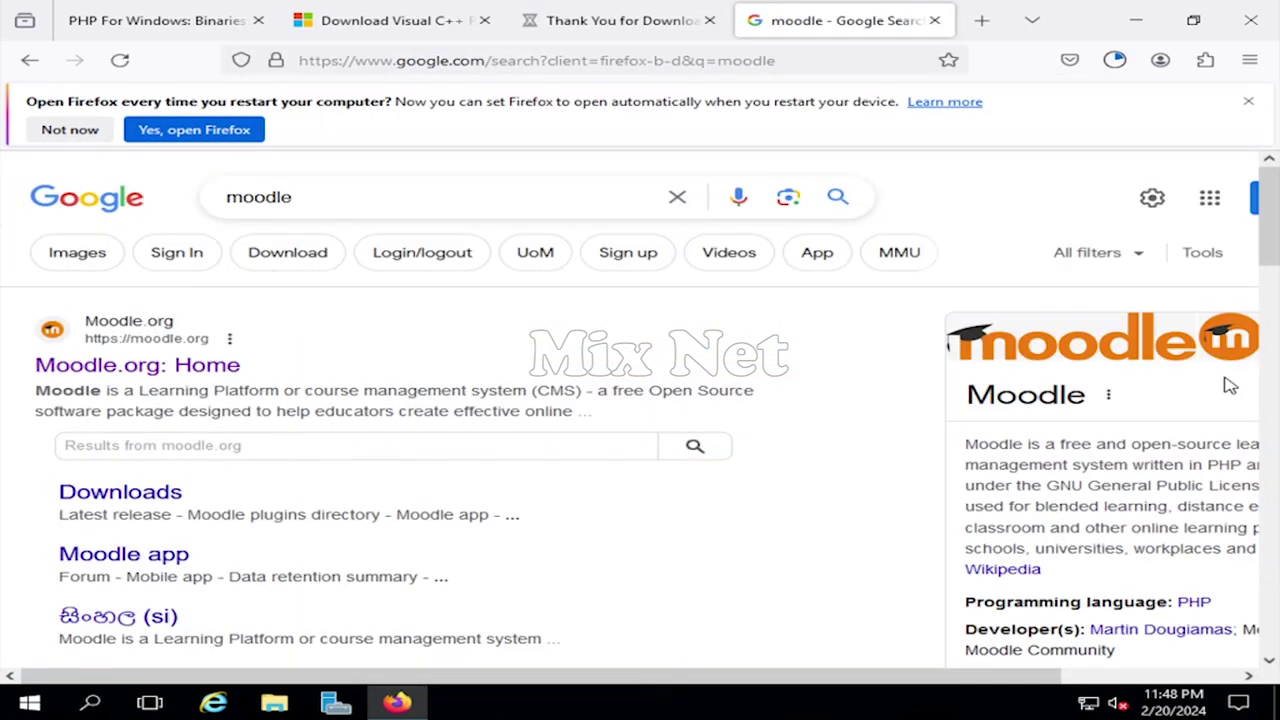
click(190, 366)
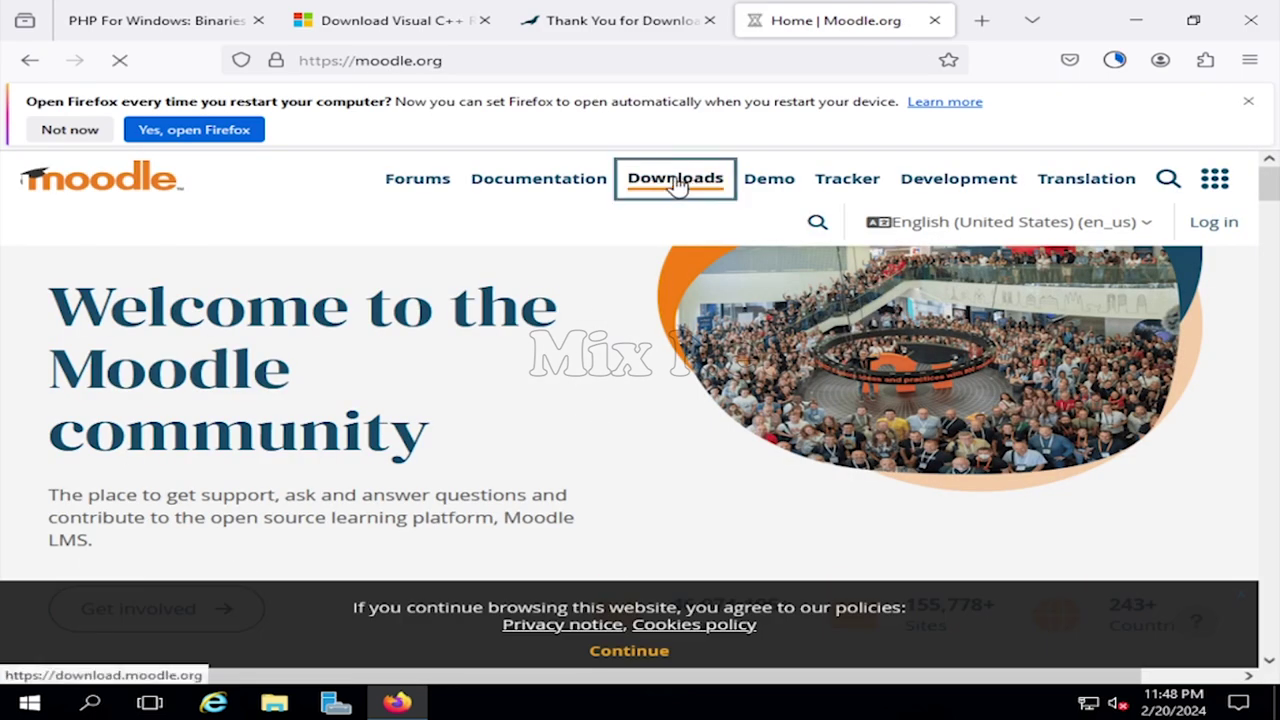
click(676, 183)
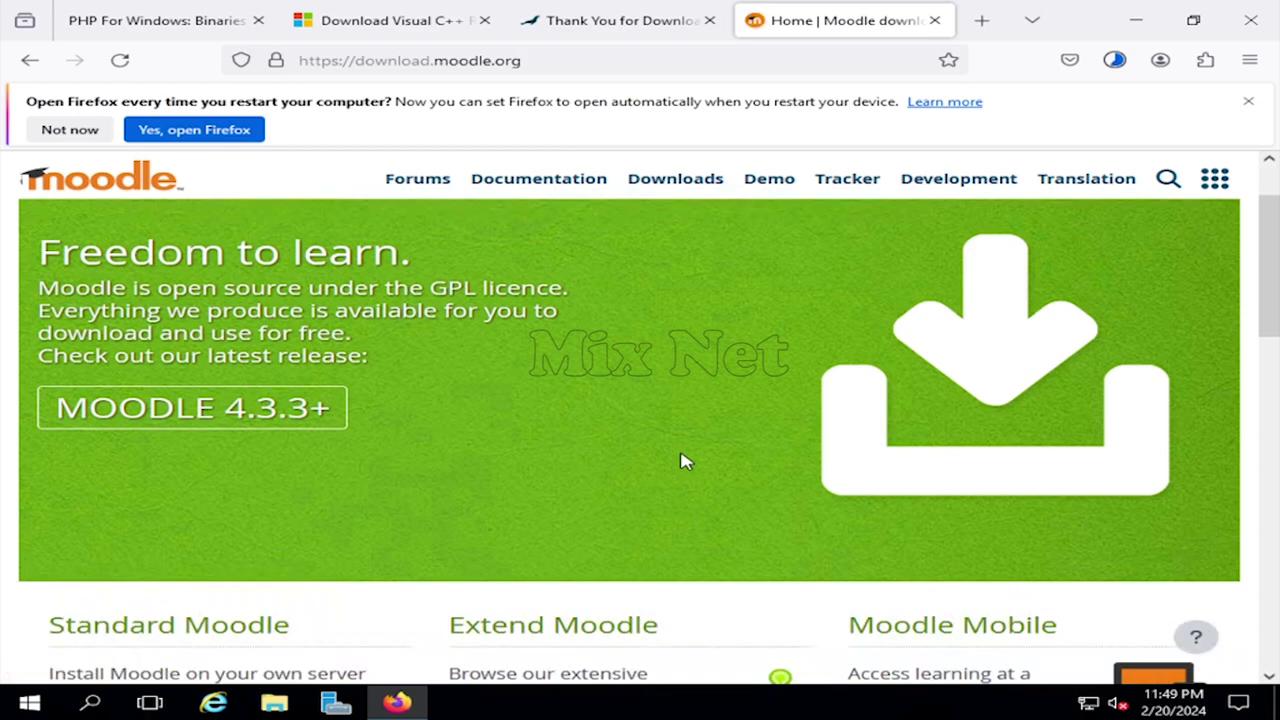
- Download the moodle-4.3.3.zip package, then minimize Firefox
click(205, 415)
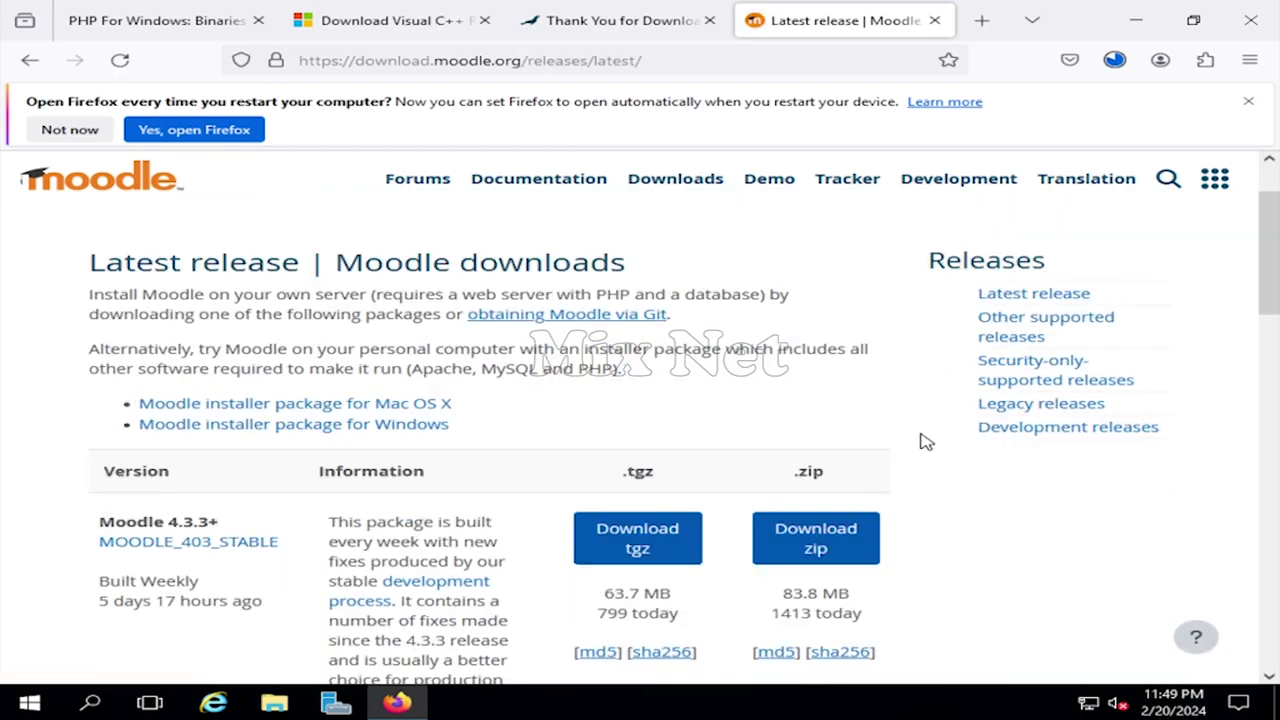
scroll(925, 442, down, 2)
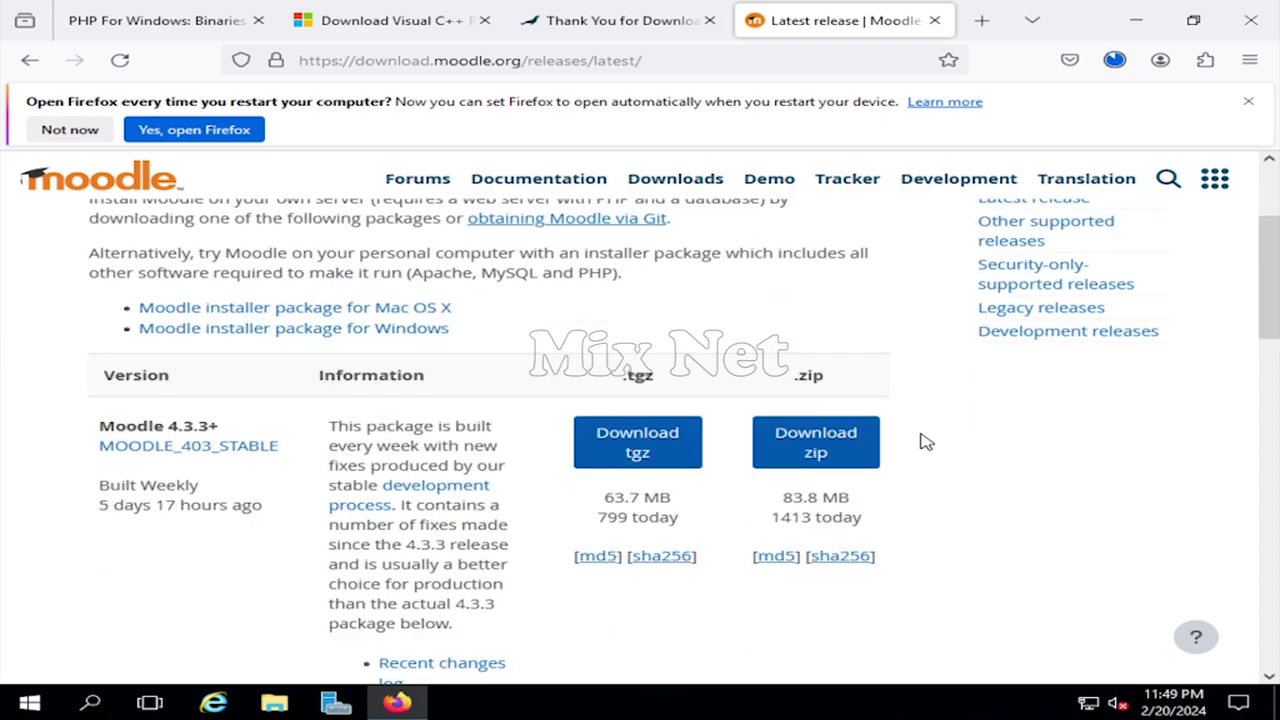
scroll(925, 442, down, 12)
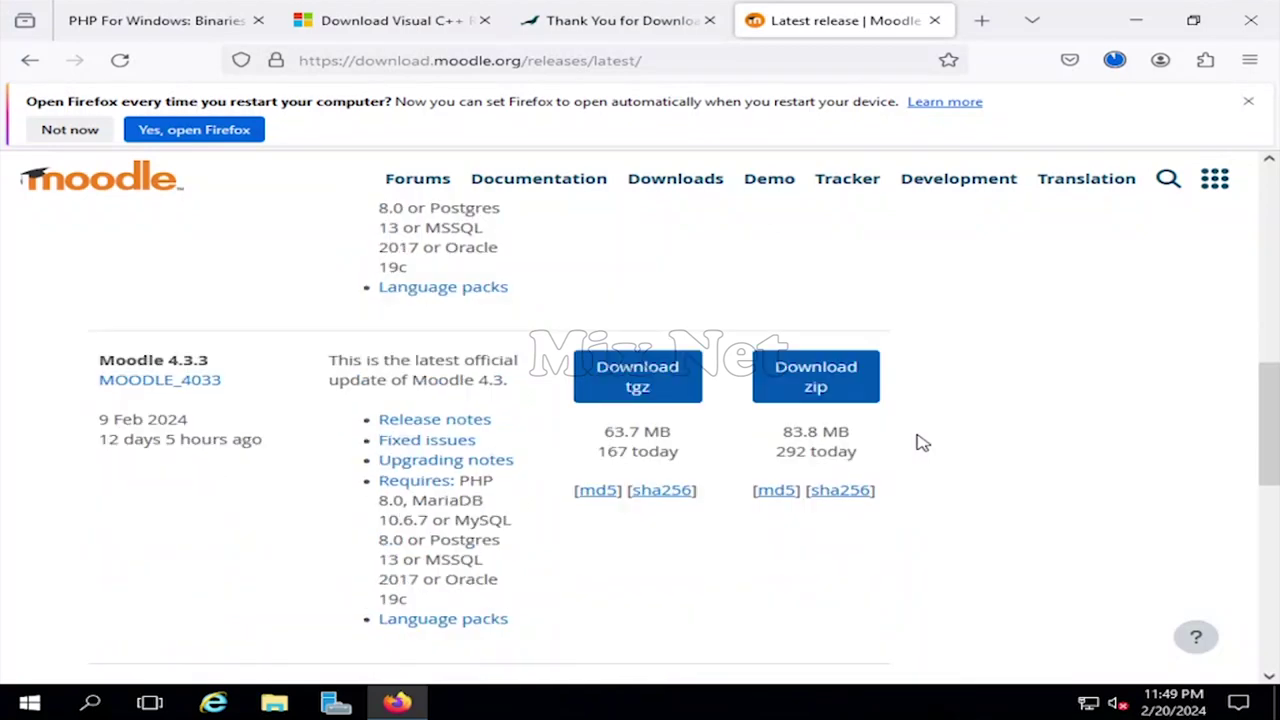
scroll(922, 443, down, 2)
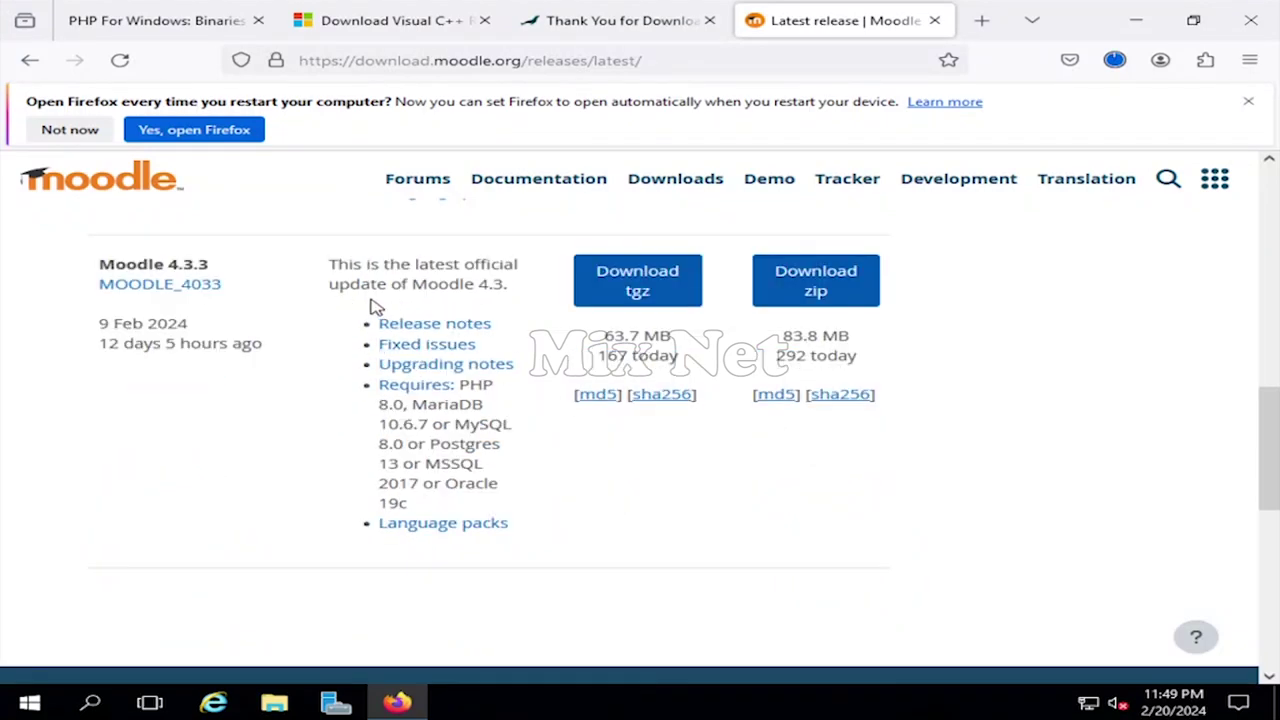
click(797, 290)
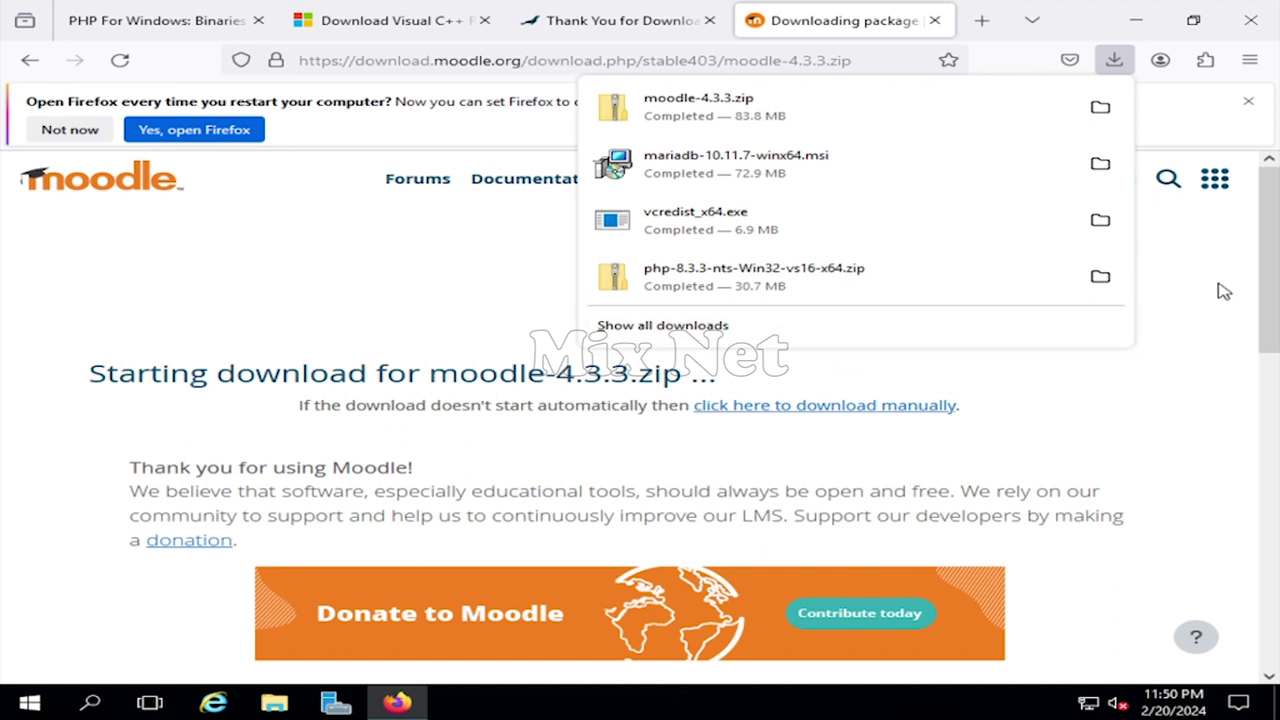
click(1216, 285)
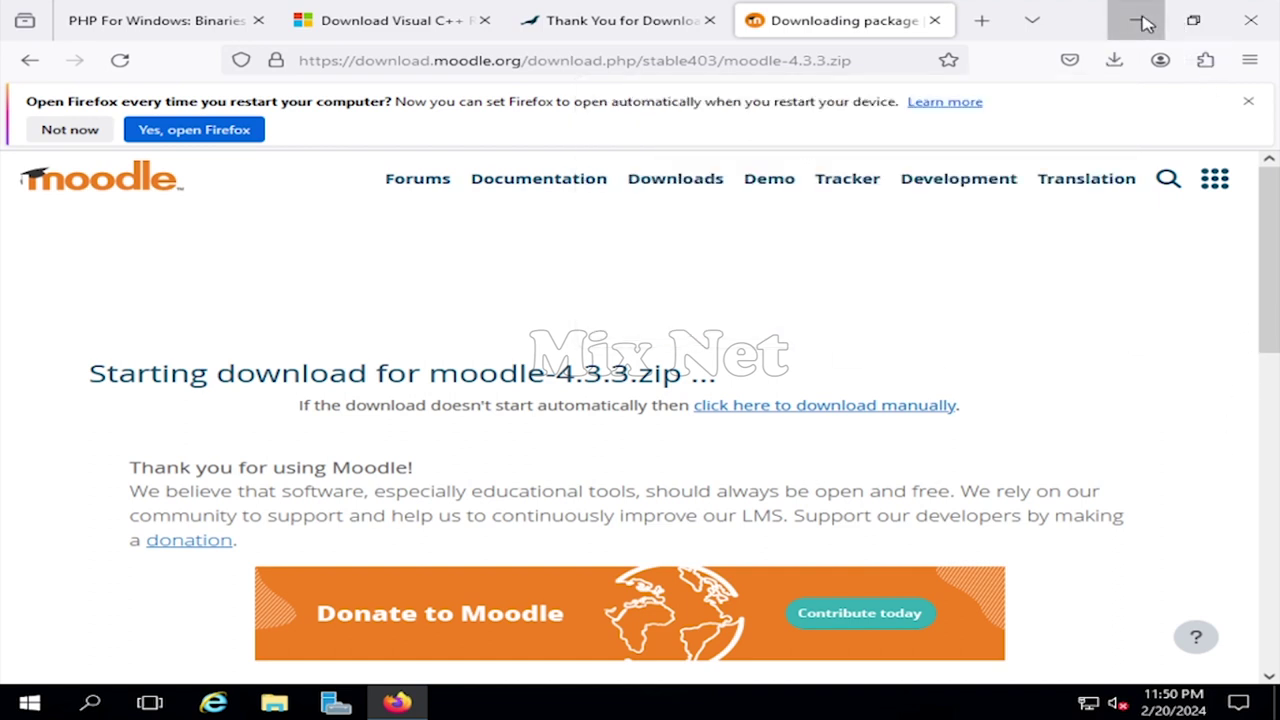
click(1136, 20)
- Open the Downloads folder in File Explorer and bring up actions for VC_redist.x64(1).exe
click(585, 298)
key(super+e)
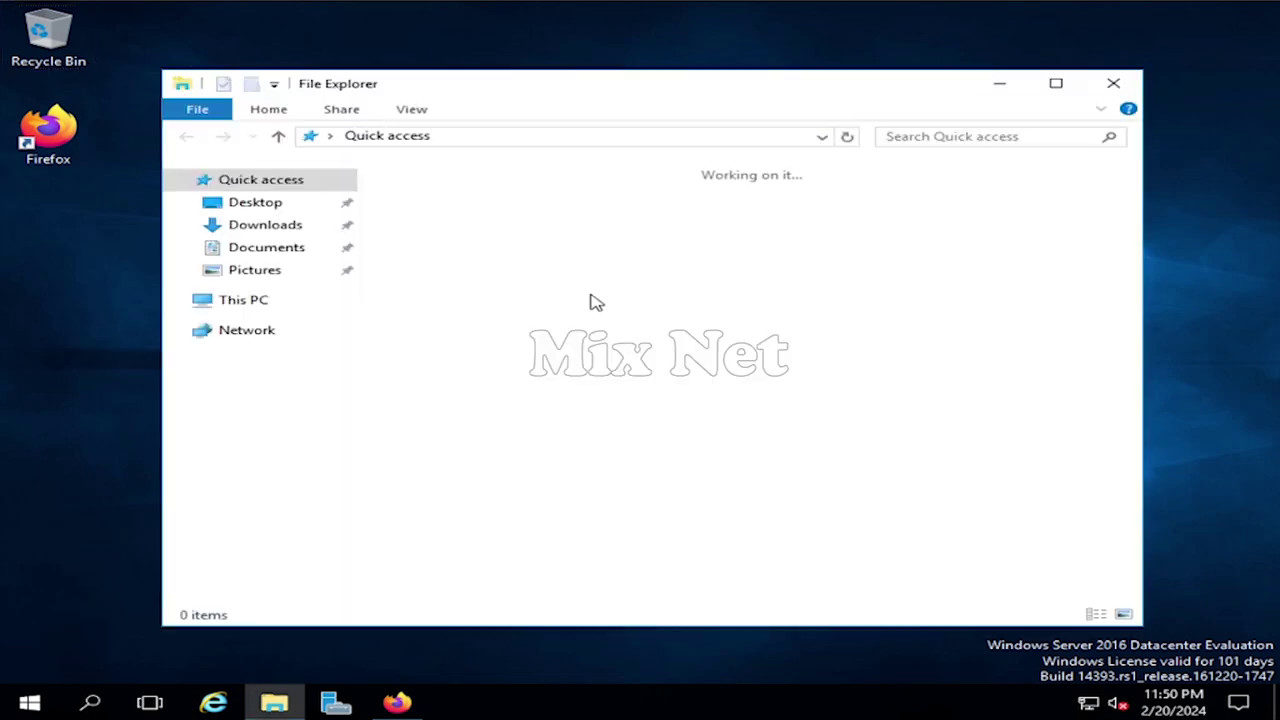
click(266, 226)
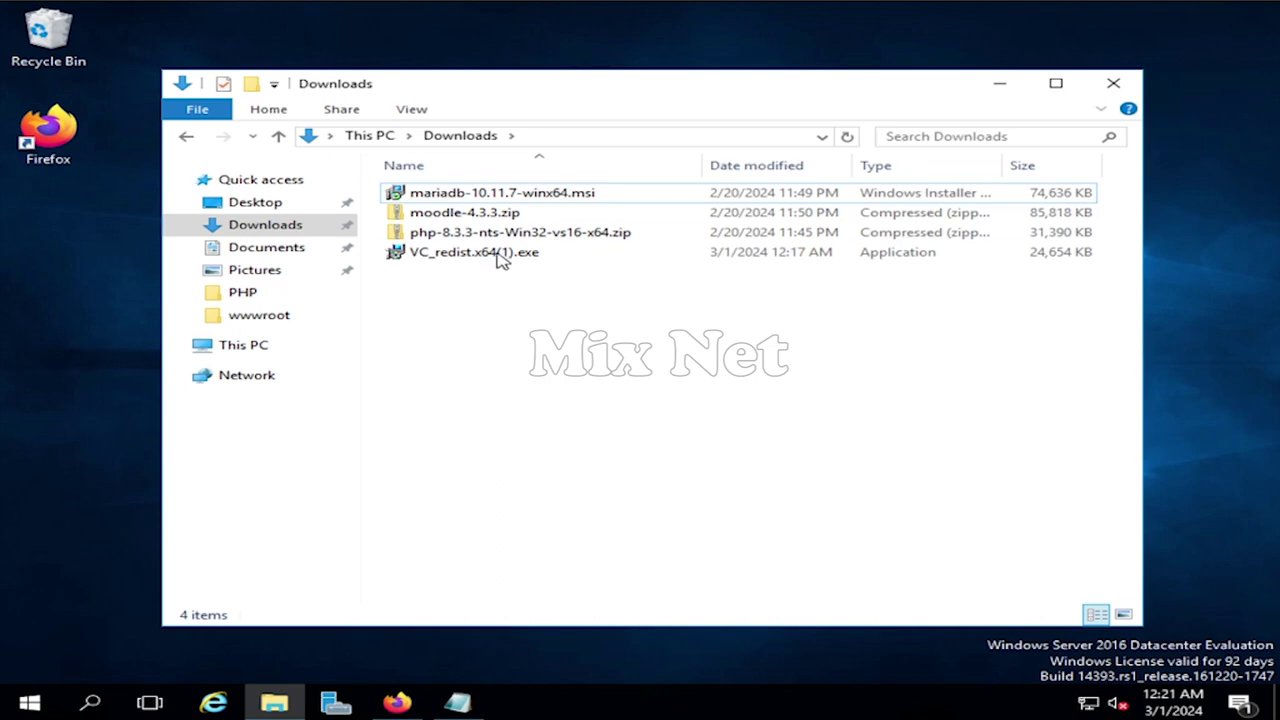
click(500, 254)
click(518, 333)
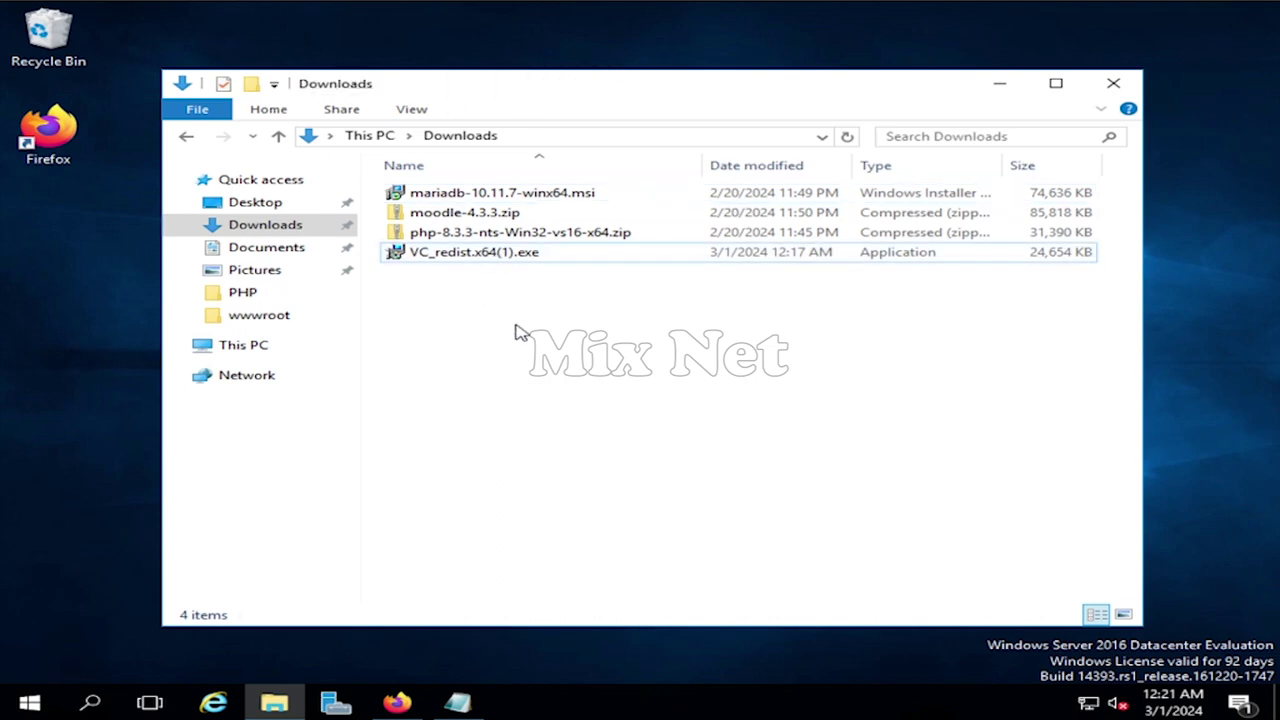
click(486, 256)
right_click(486, 256)
- Install the Visual C++ 2015-2019 x64 redistributable as administrator, accepting the licence terms
click(615, 287)
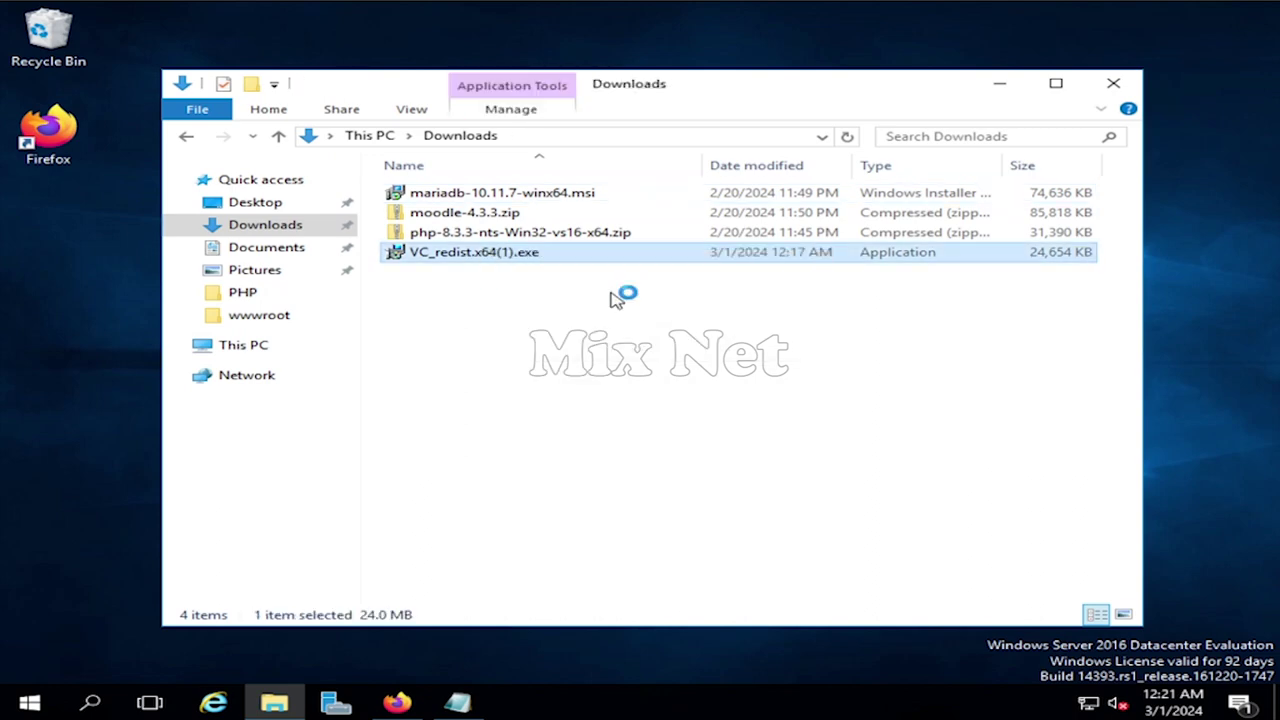
click(521, 430)
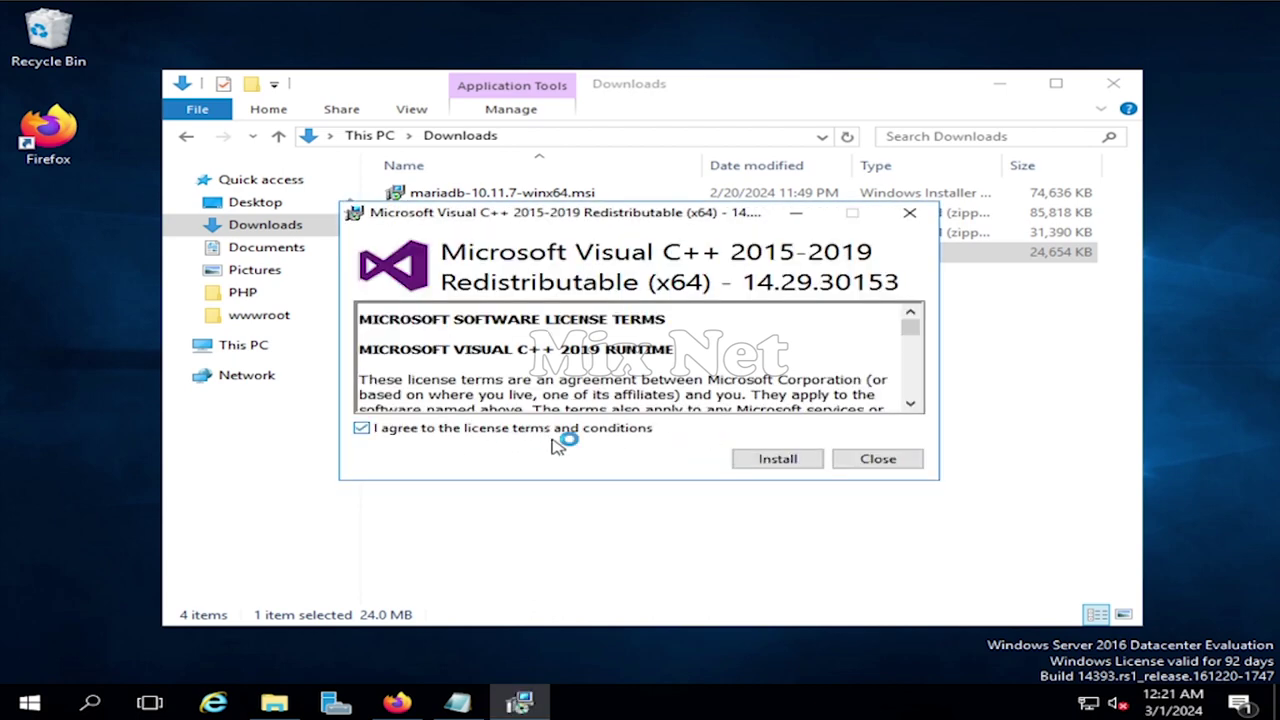
click(805, 459)
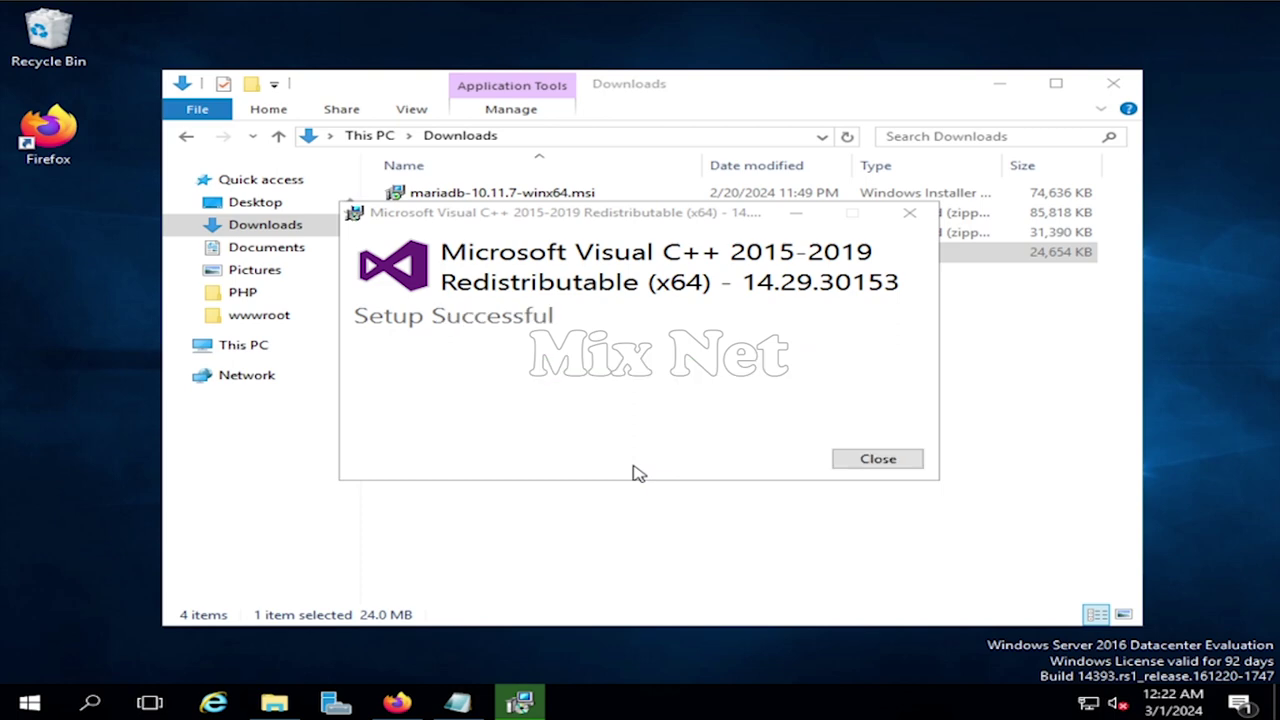
click(886, 465)
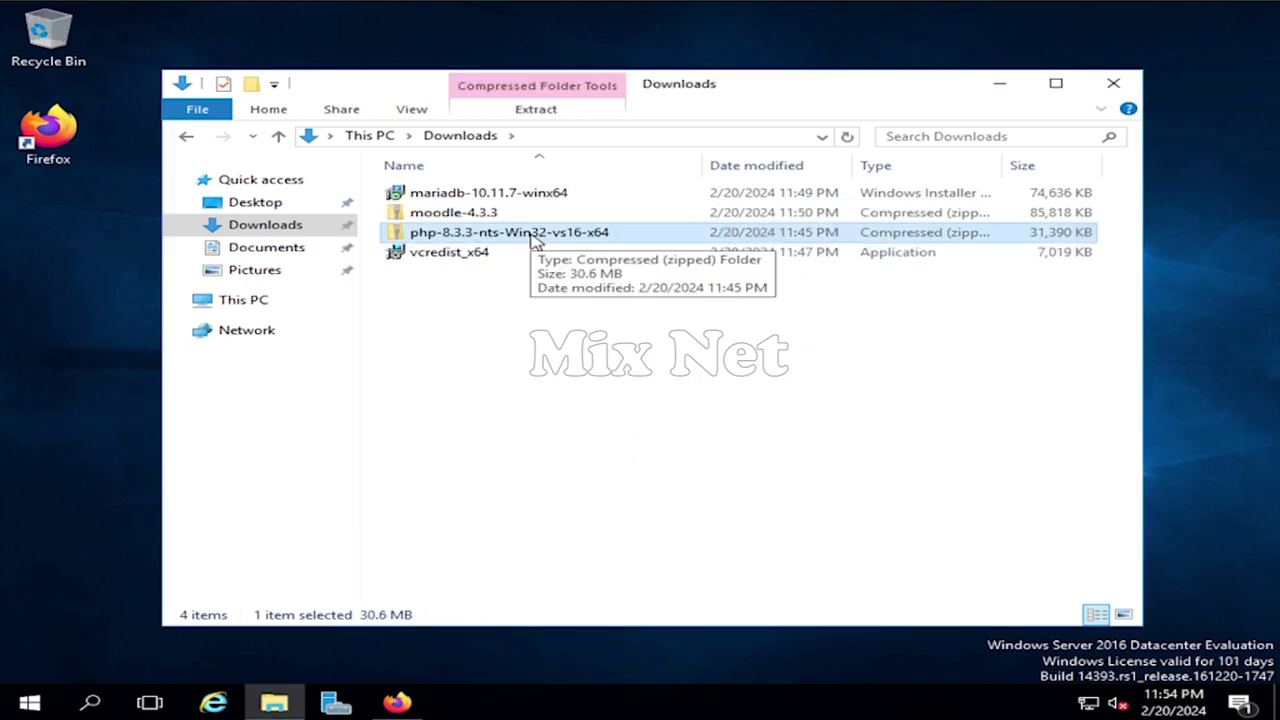
- Extract the php-8.3.3 zip and rename the extracted folder to PHP
right_click(530, 235)
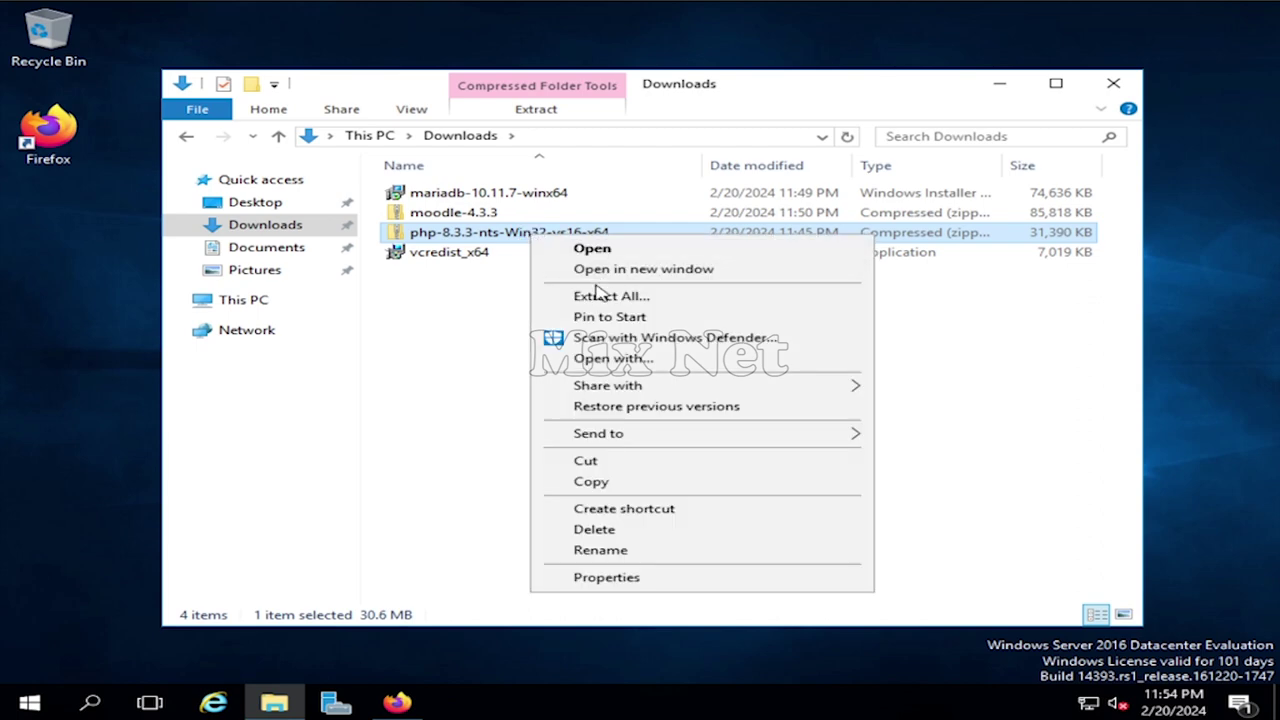
click(626, 298)
click(876, 535)
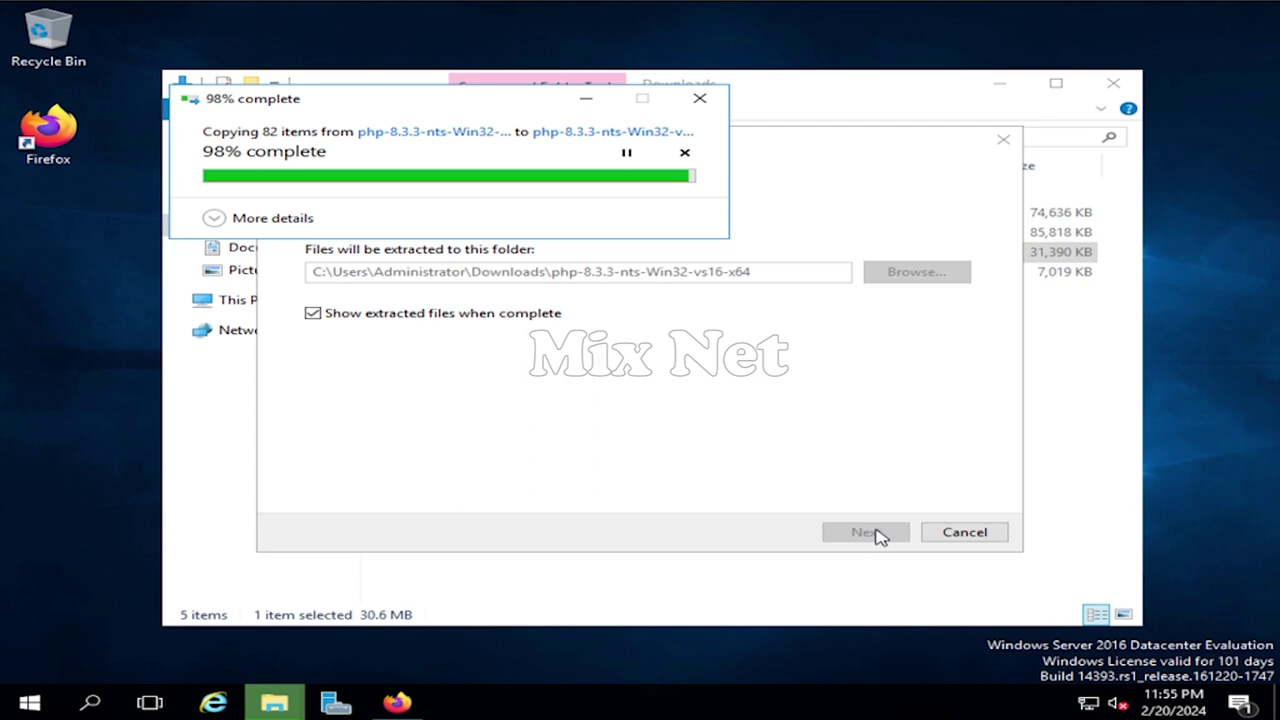
click(471, 197)
right_click(472, 193)
click(535, 500)
text(PHP)
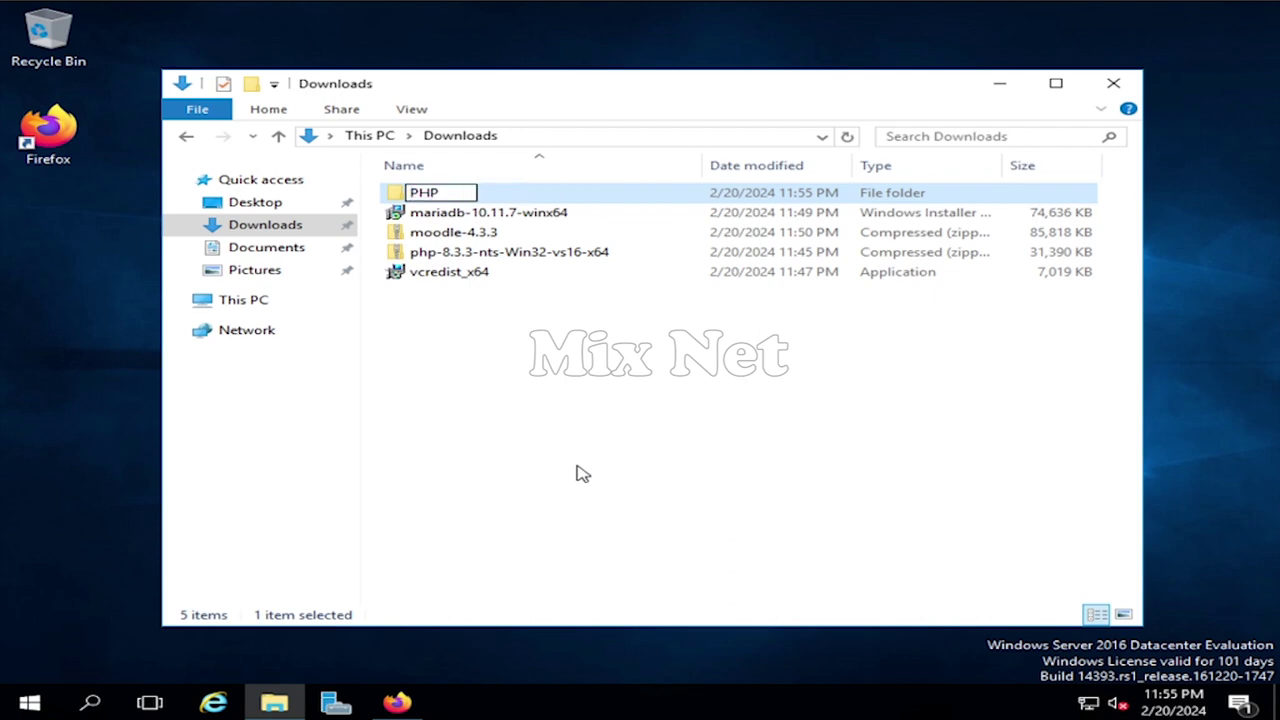
key(Return)
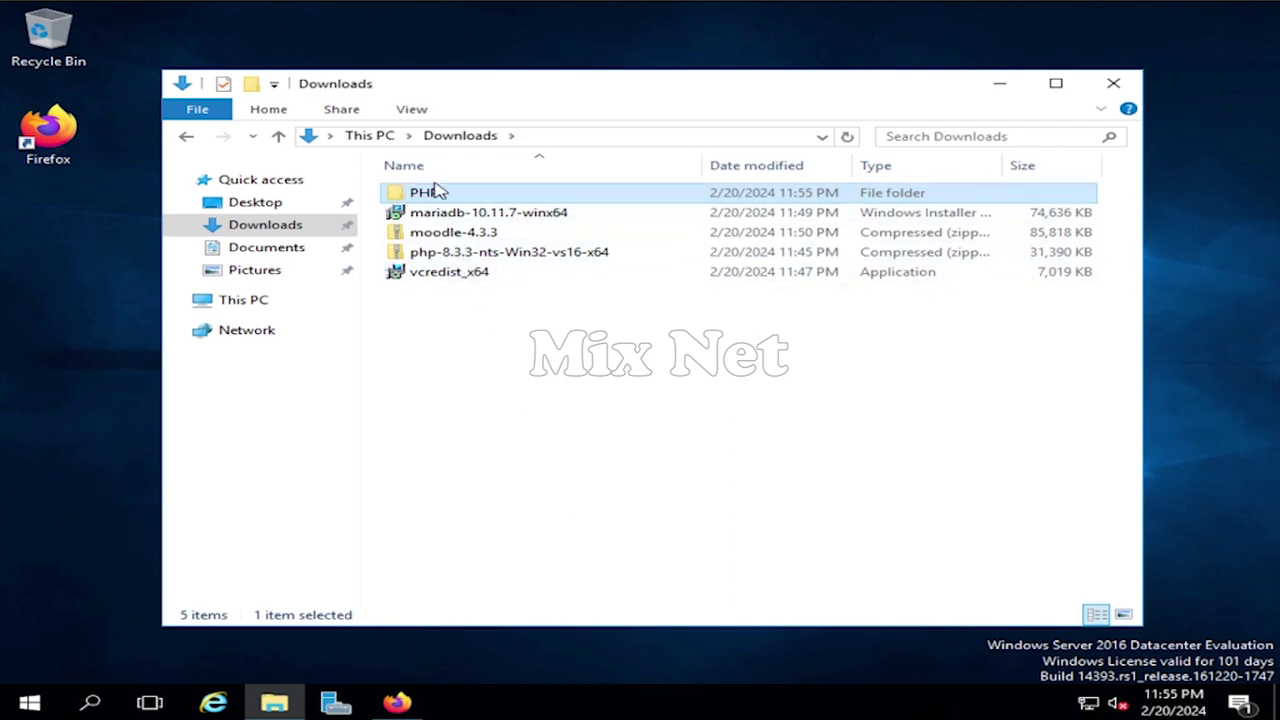
- Move the PHP folder to the root of Local Disk (C:)
right_click(435, 193)
click(524, 414)
click(215, 299)
double_click(568, 403)
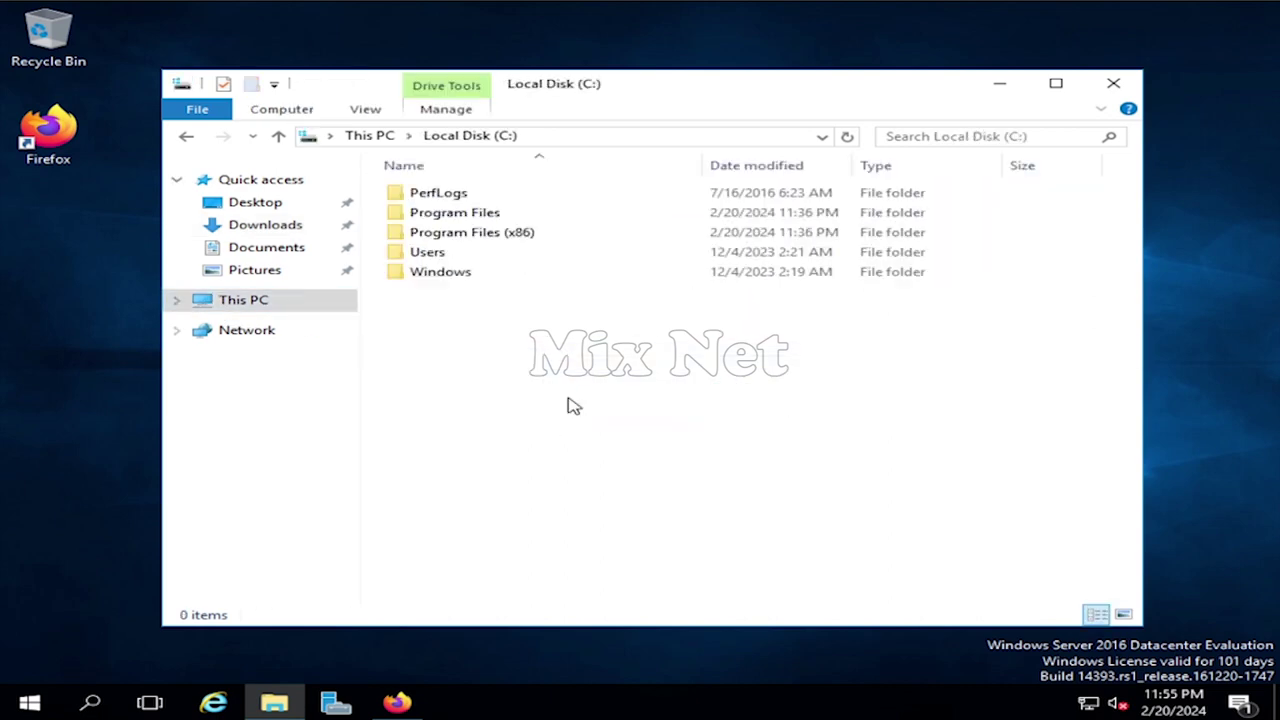
right_click(465, 355)
click(560, 457)
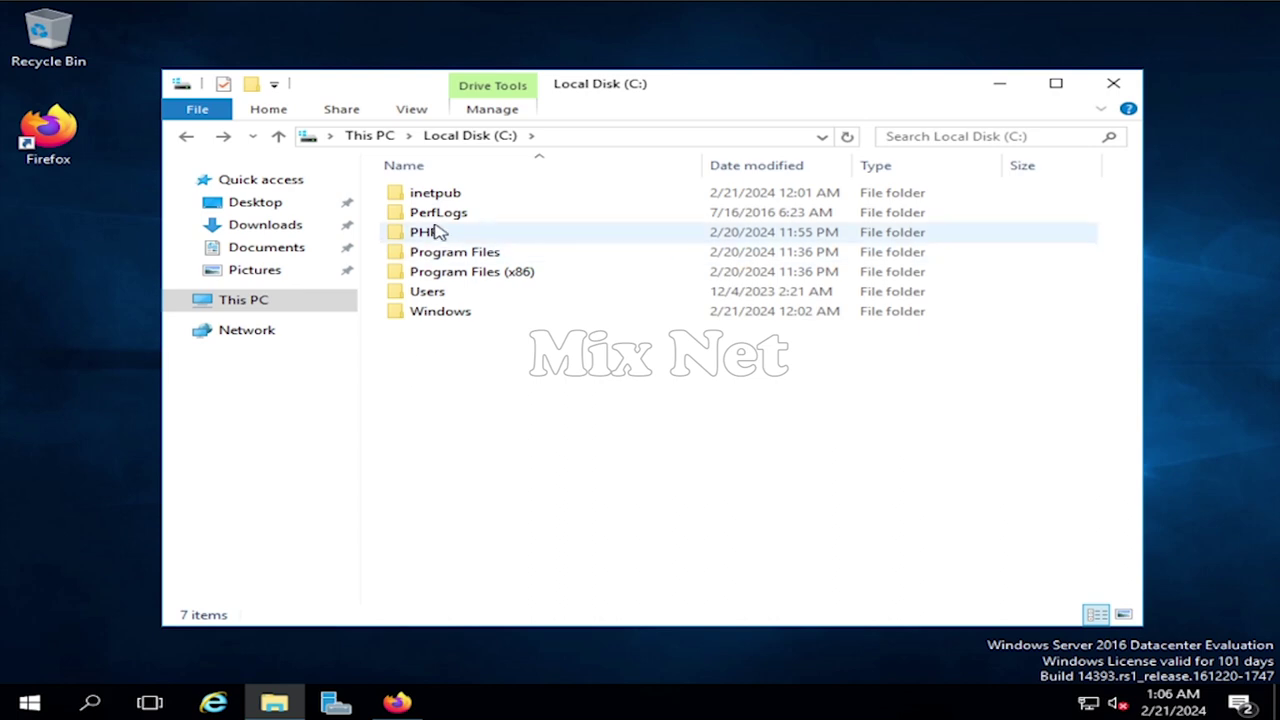
- Open C:\PHP and add a new folder named temp
click(447, 236)
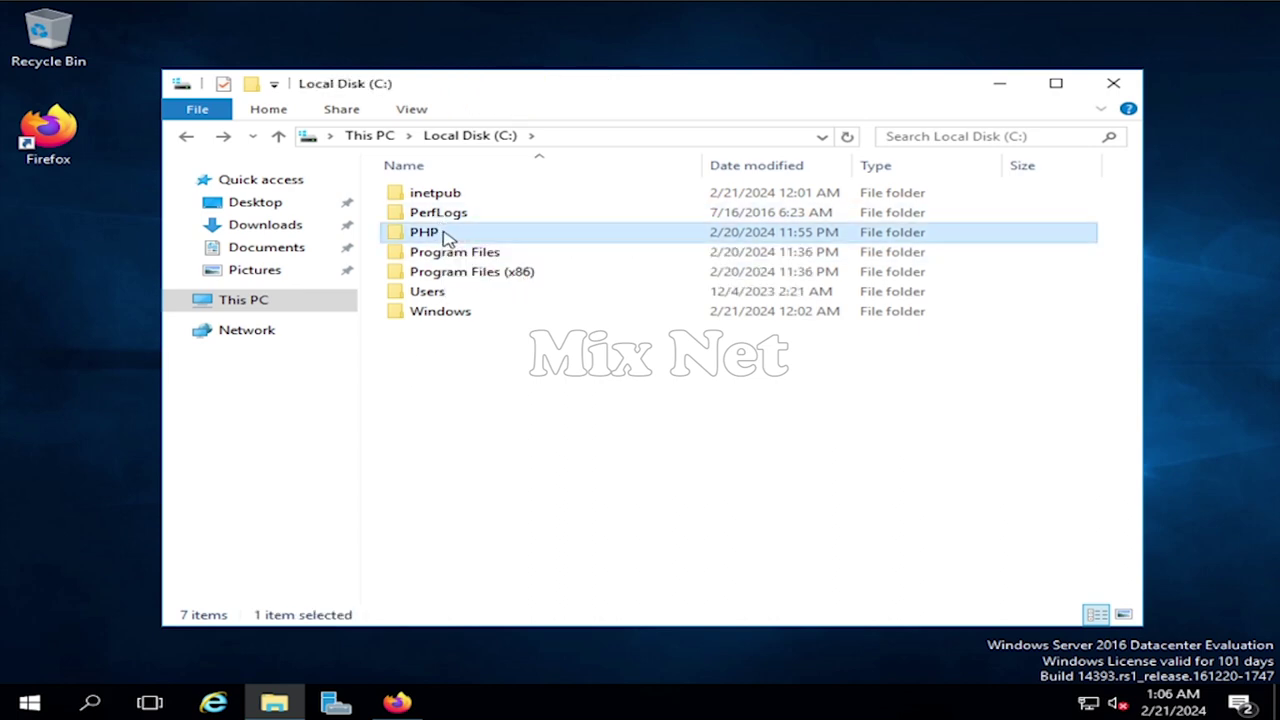
double_click(447, 236)
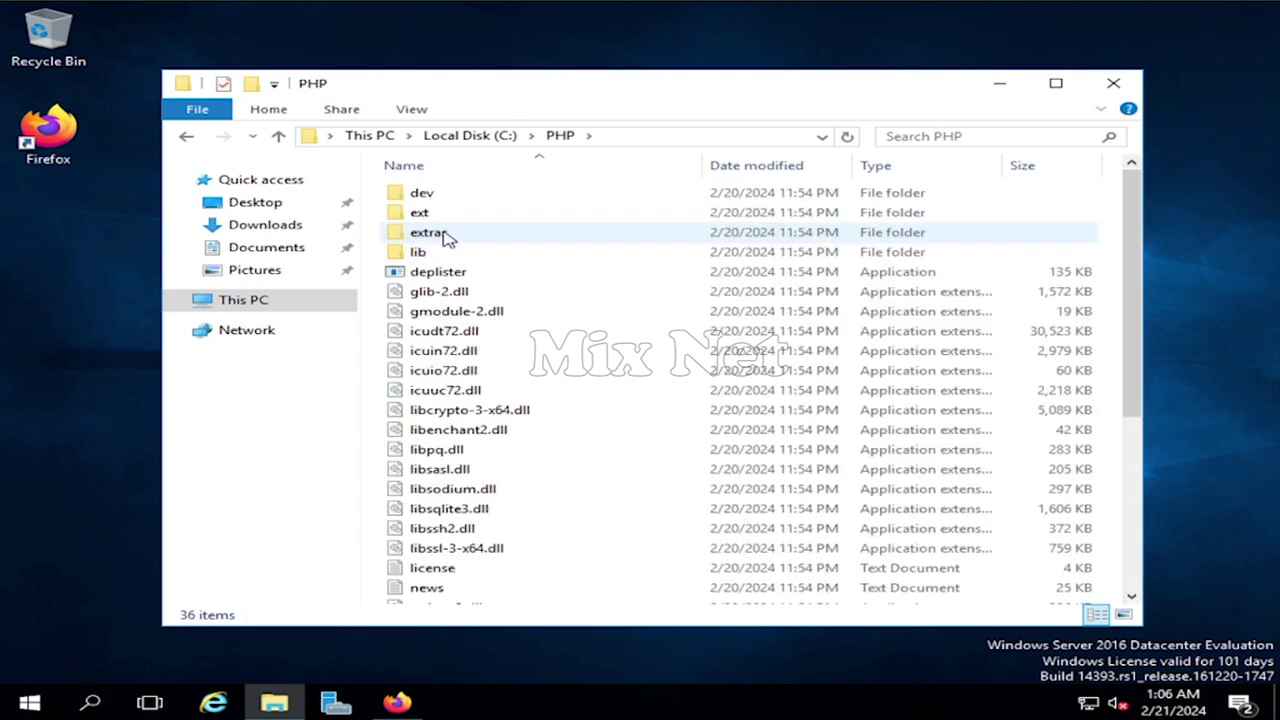
click(251, 85)
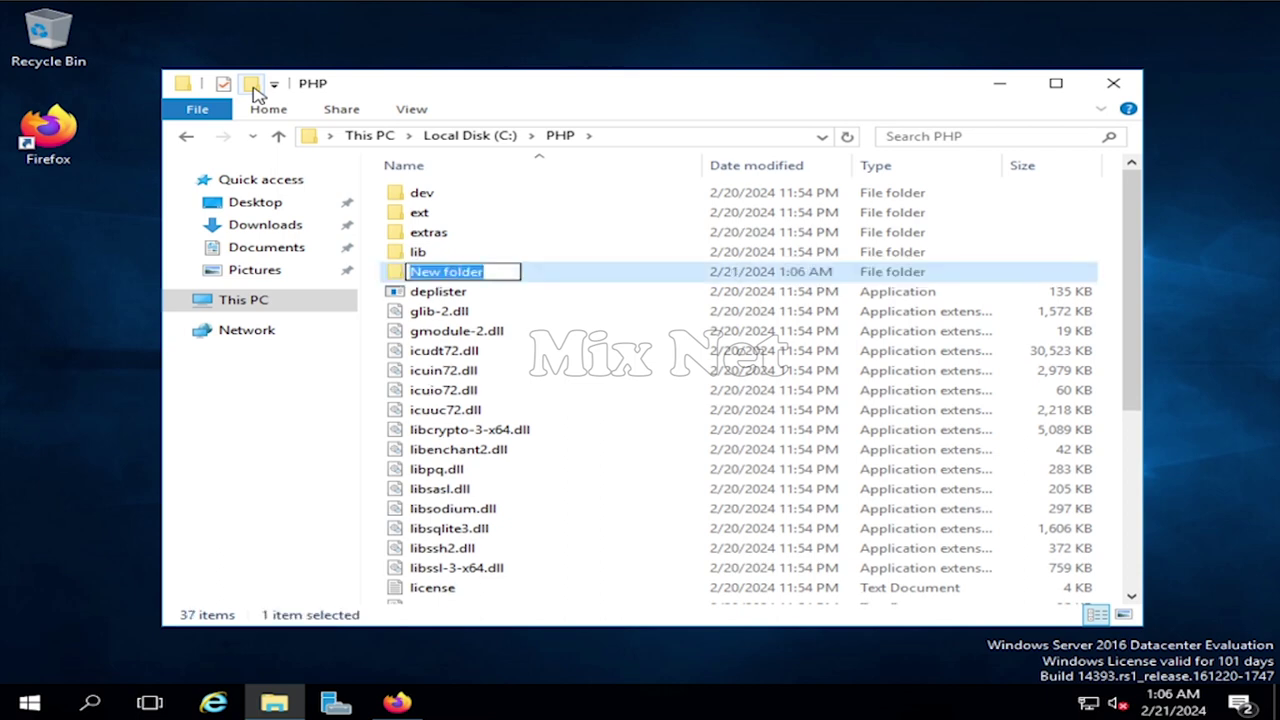
text(temp)
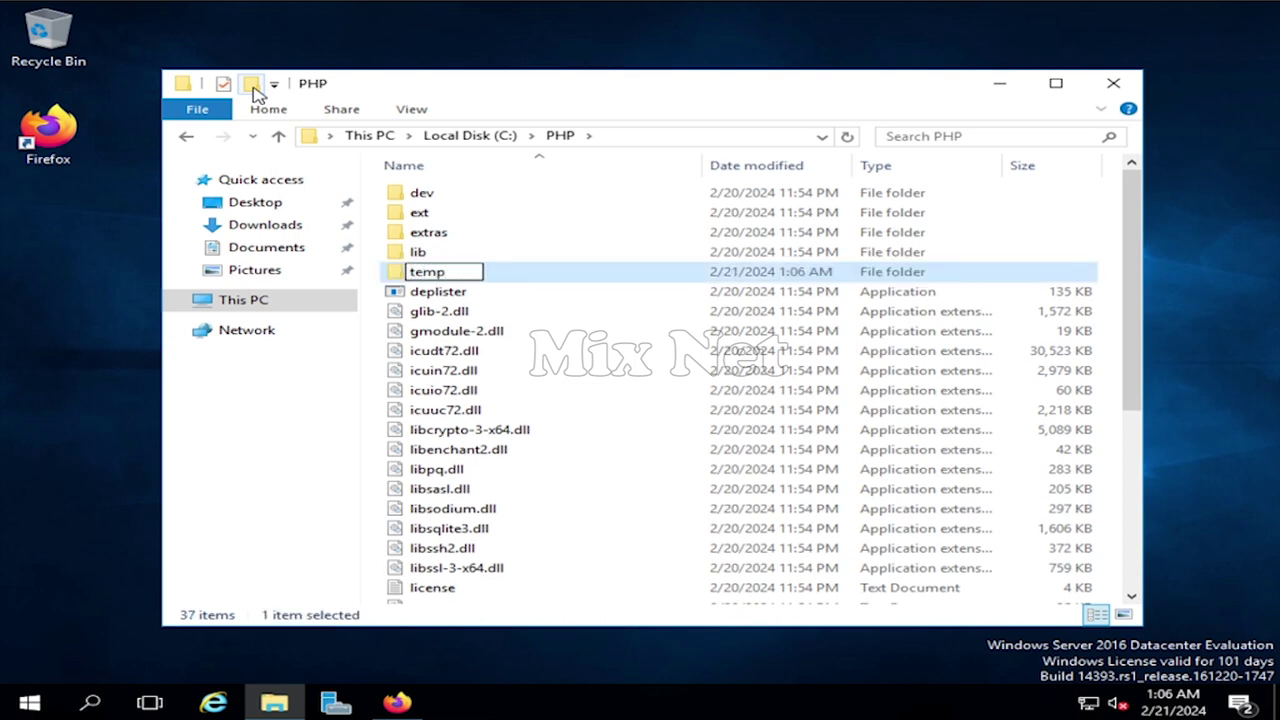
key(Return)
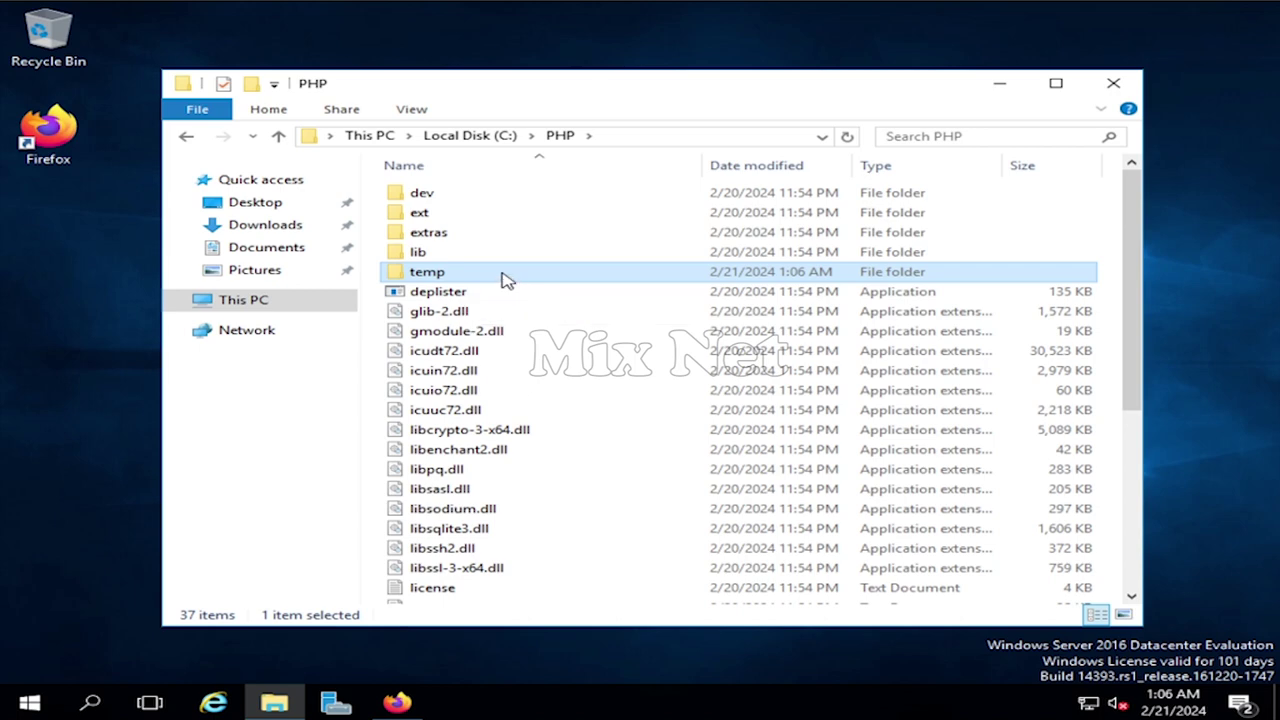
- In the temp folder's Security permissions, add the IUSR account after checking the name
right_click(505, 277)
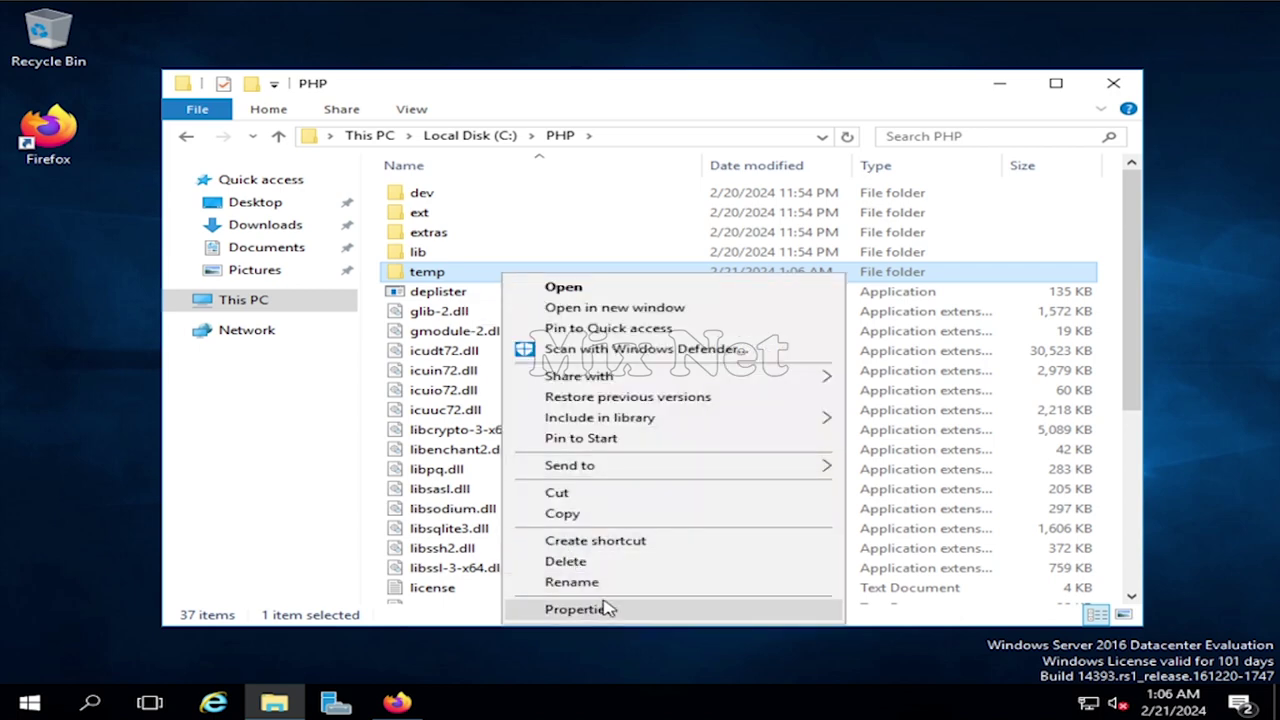
click(606, 608)
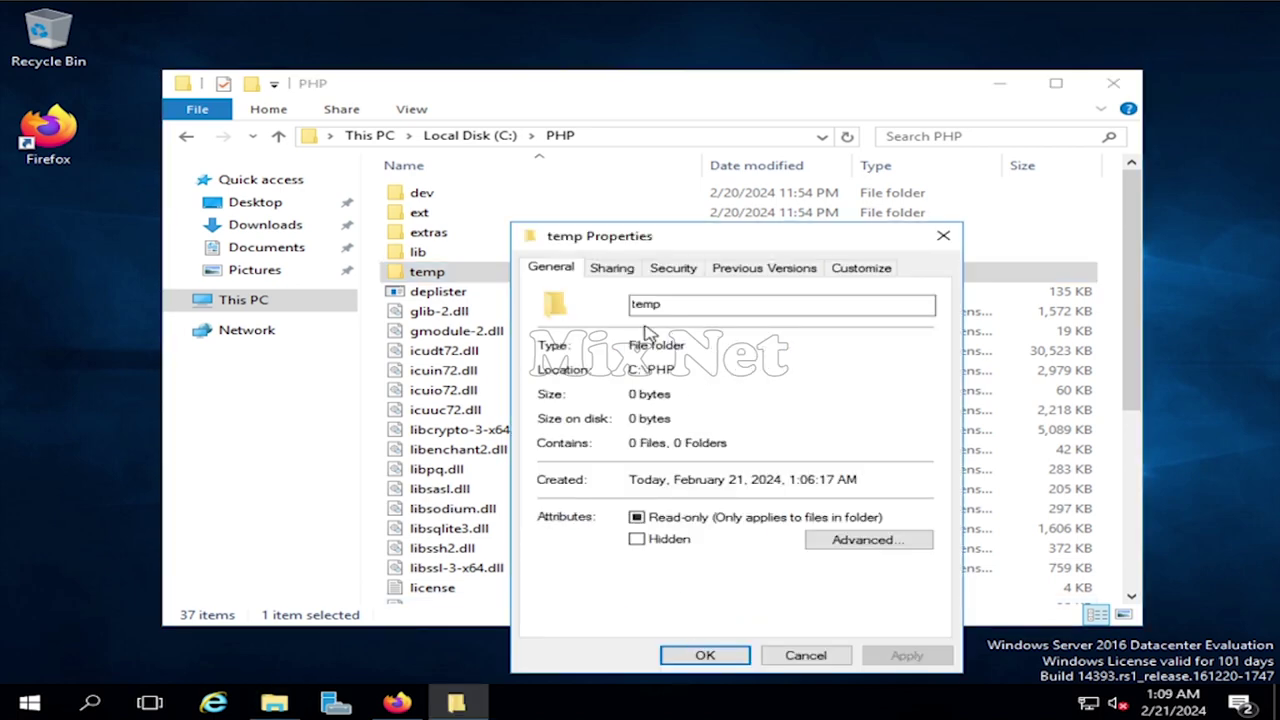
click(675, 270)
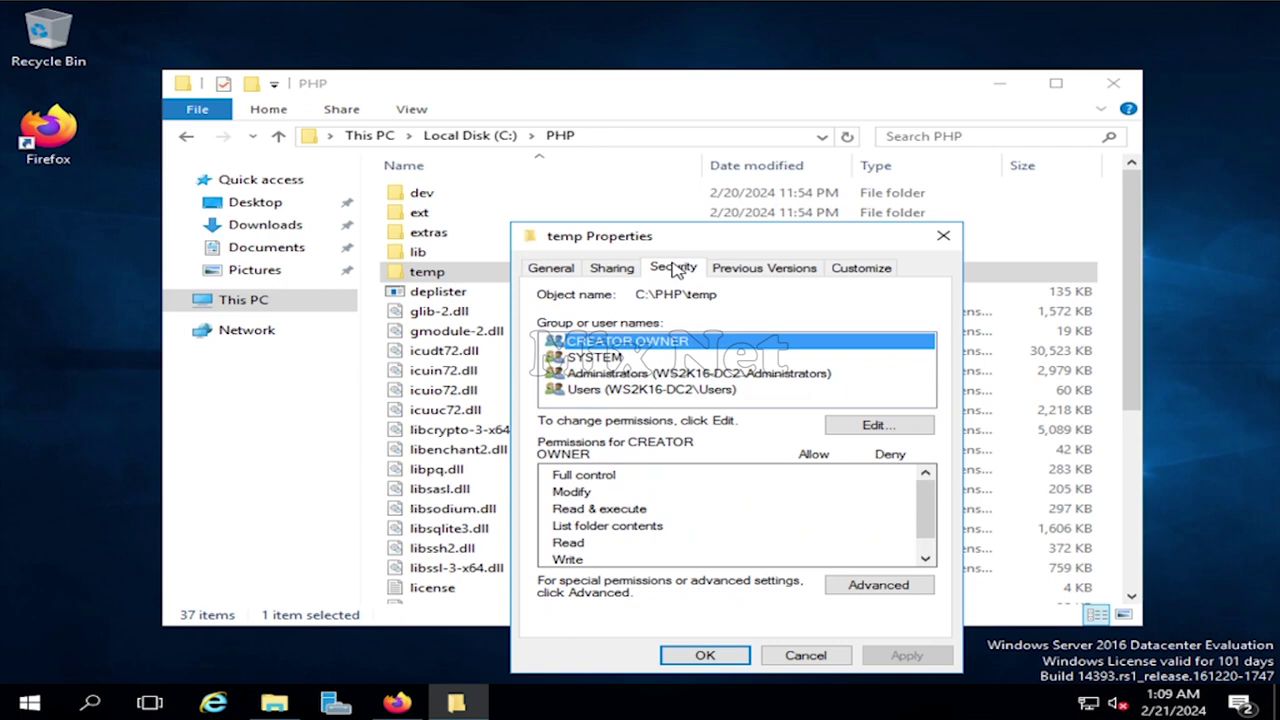
click(889, 429)
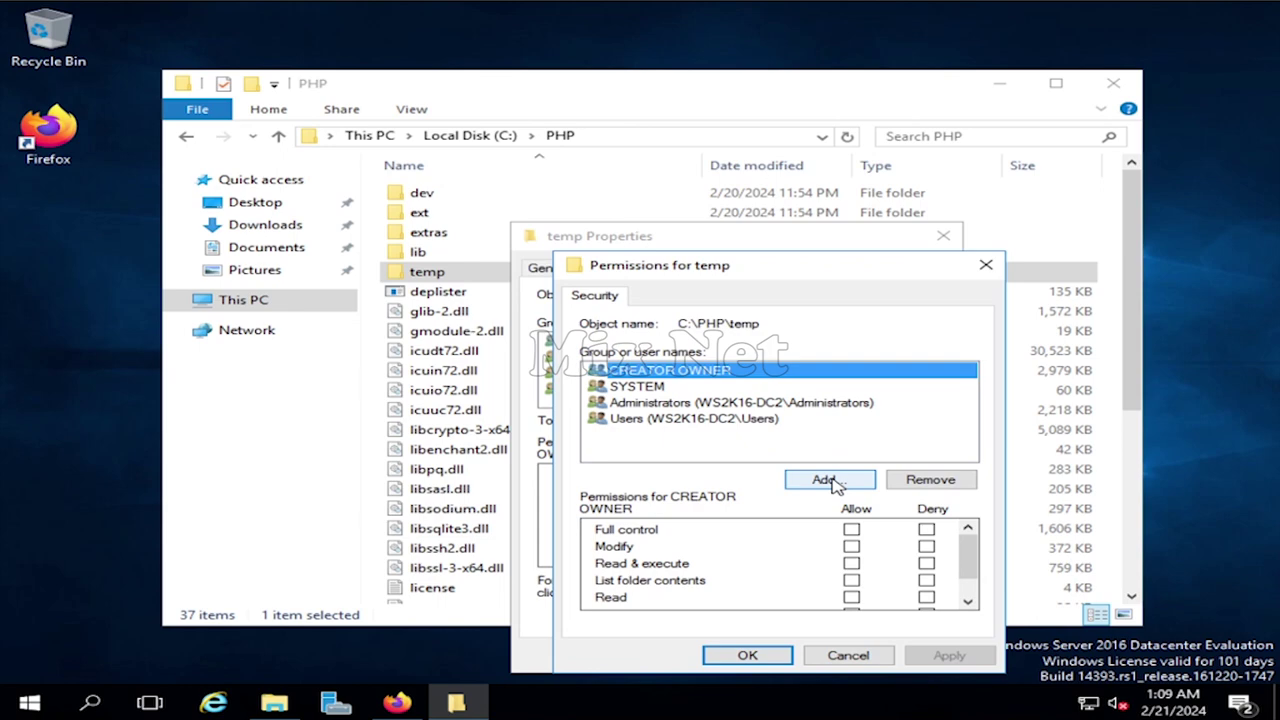
click(830, 480)
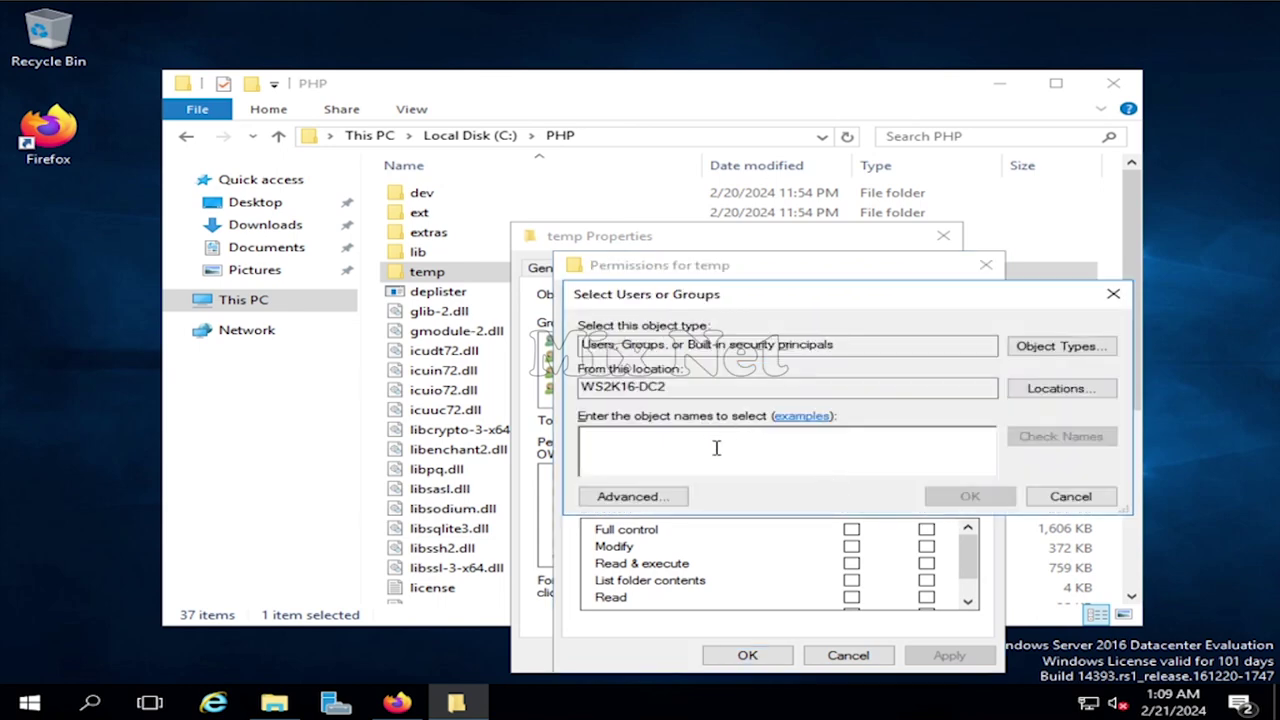
text(IUSR)
click(1050, 448)
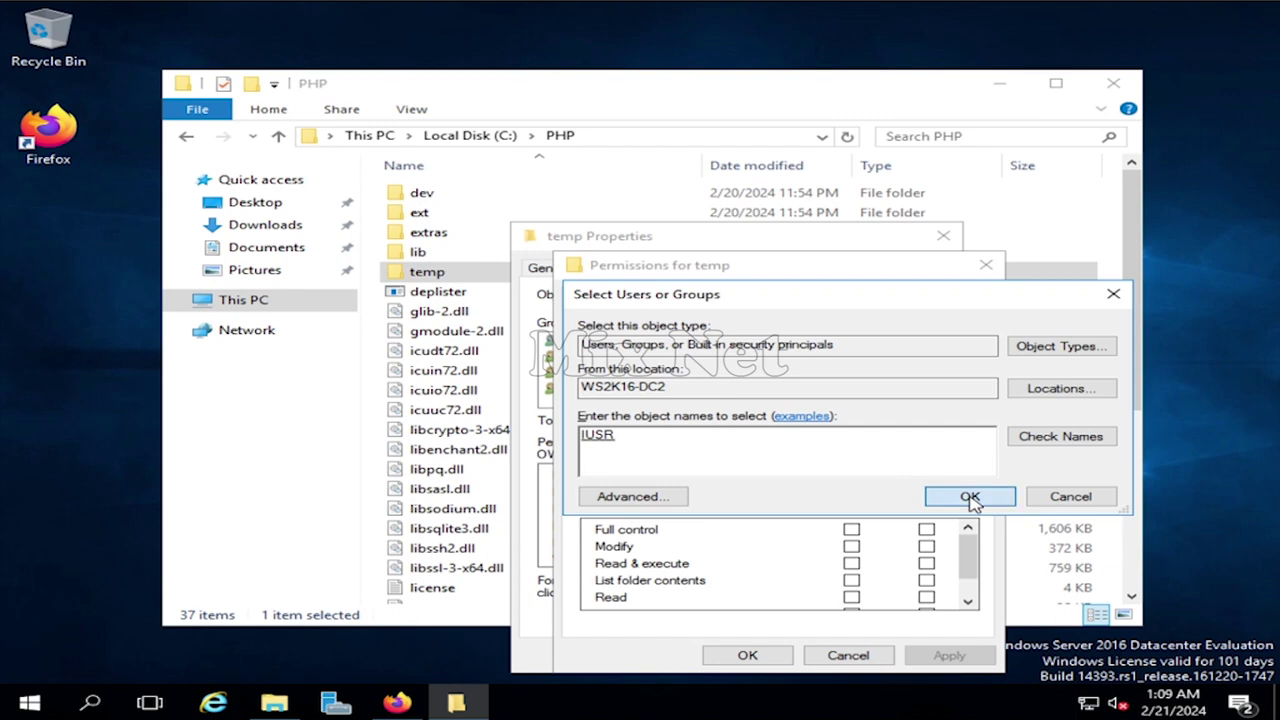
click(970, 498)
- Review IUSR's permissions, apply them, and close the permissions and properties dialogs
click(652, 420)
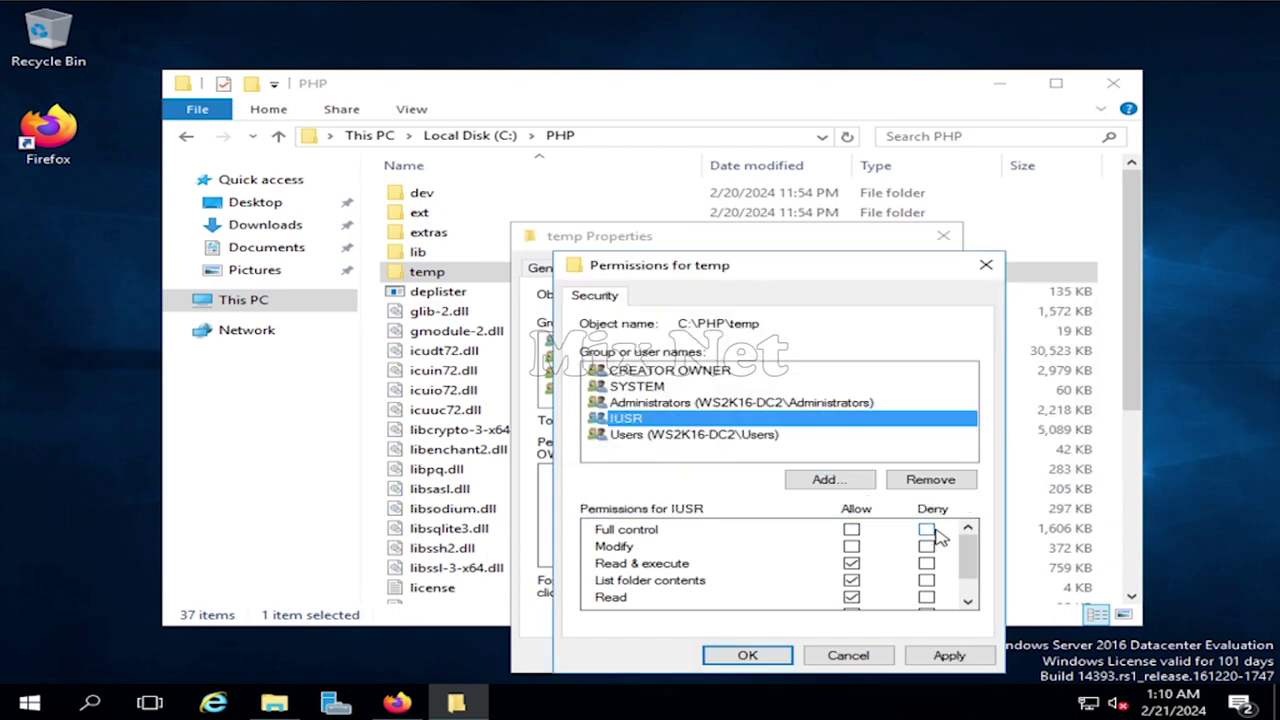
drag(965, 558, 966, 531)
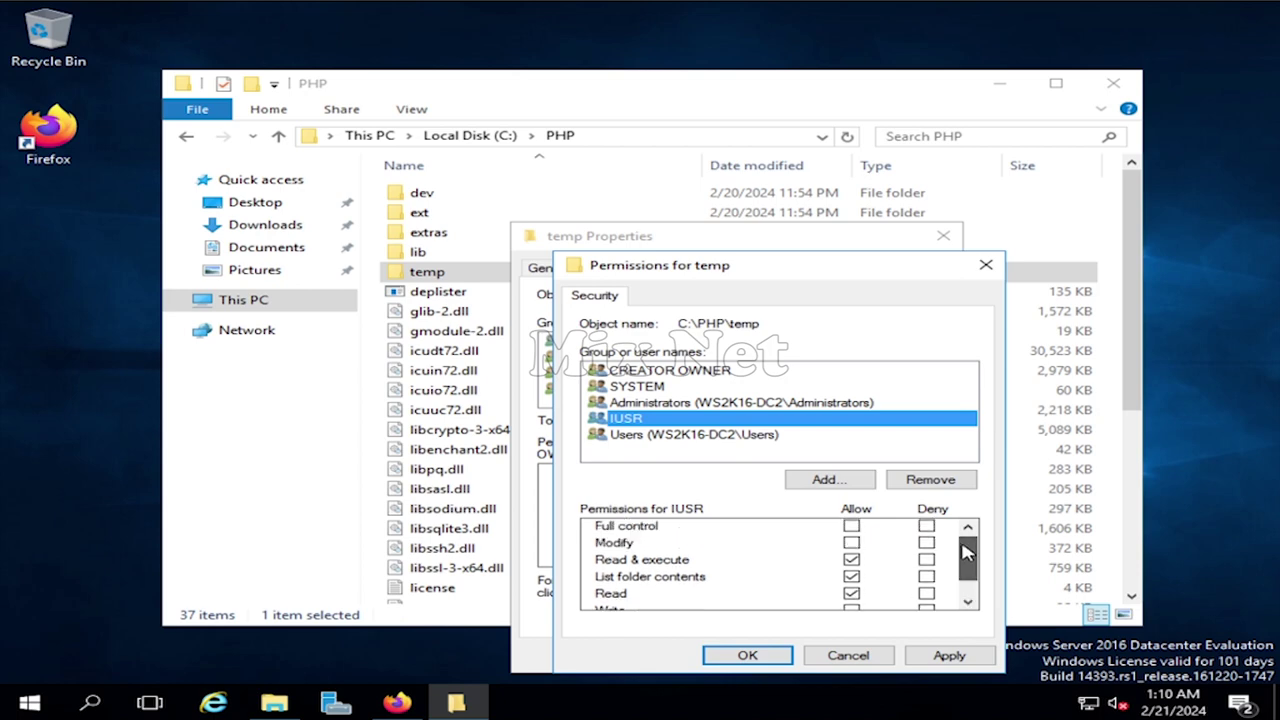
click(953, 657)
click(748, 657)
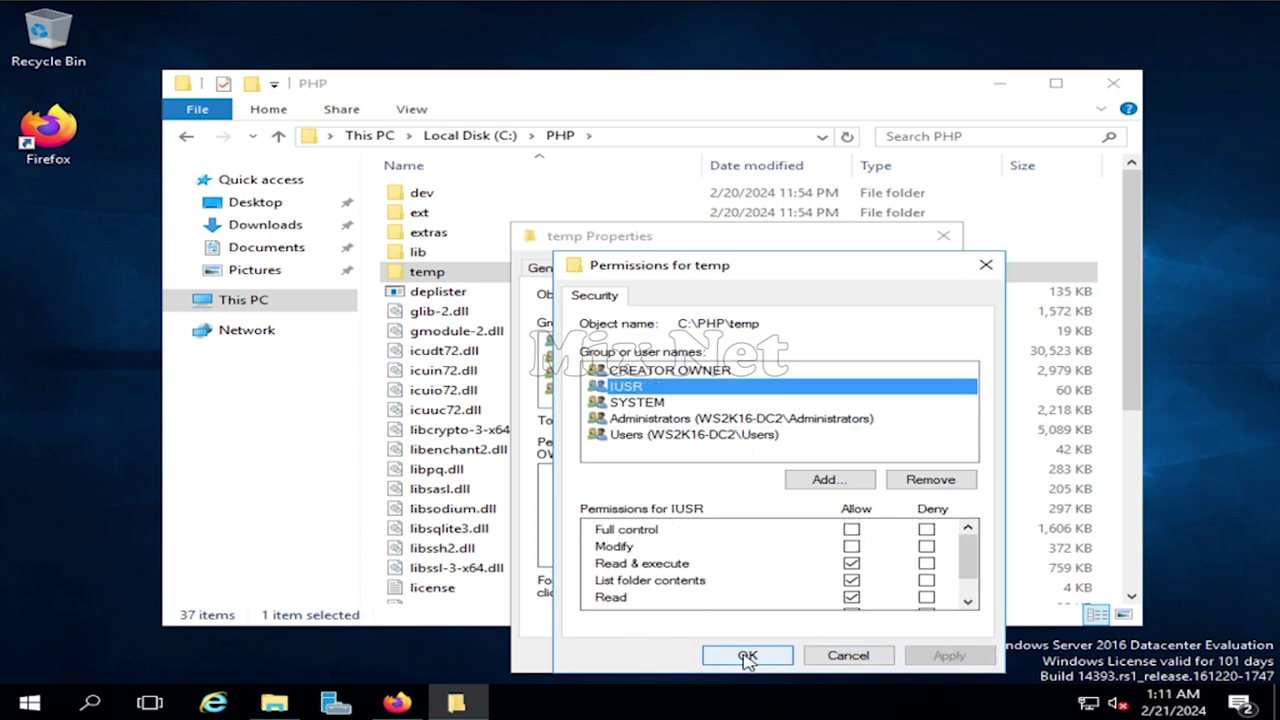
click(748, 657)
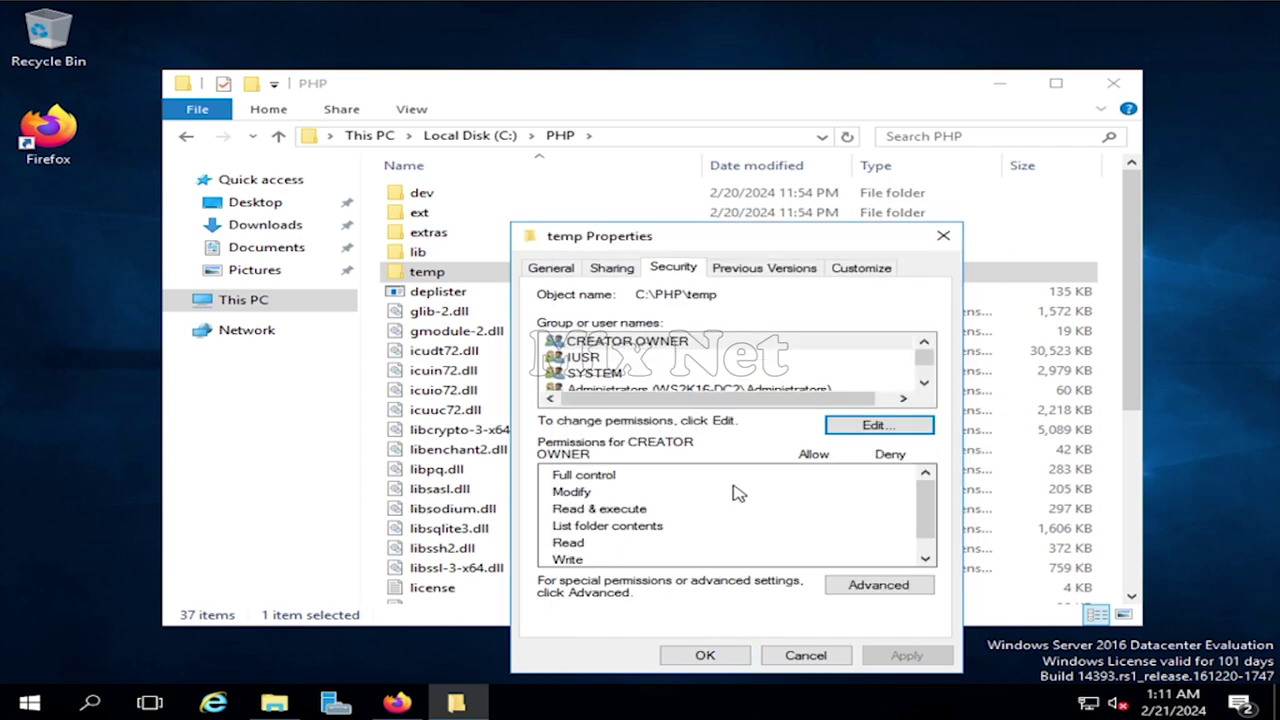
click(700, 656)
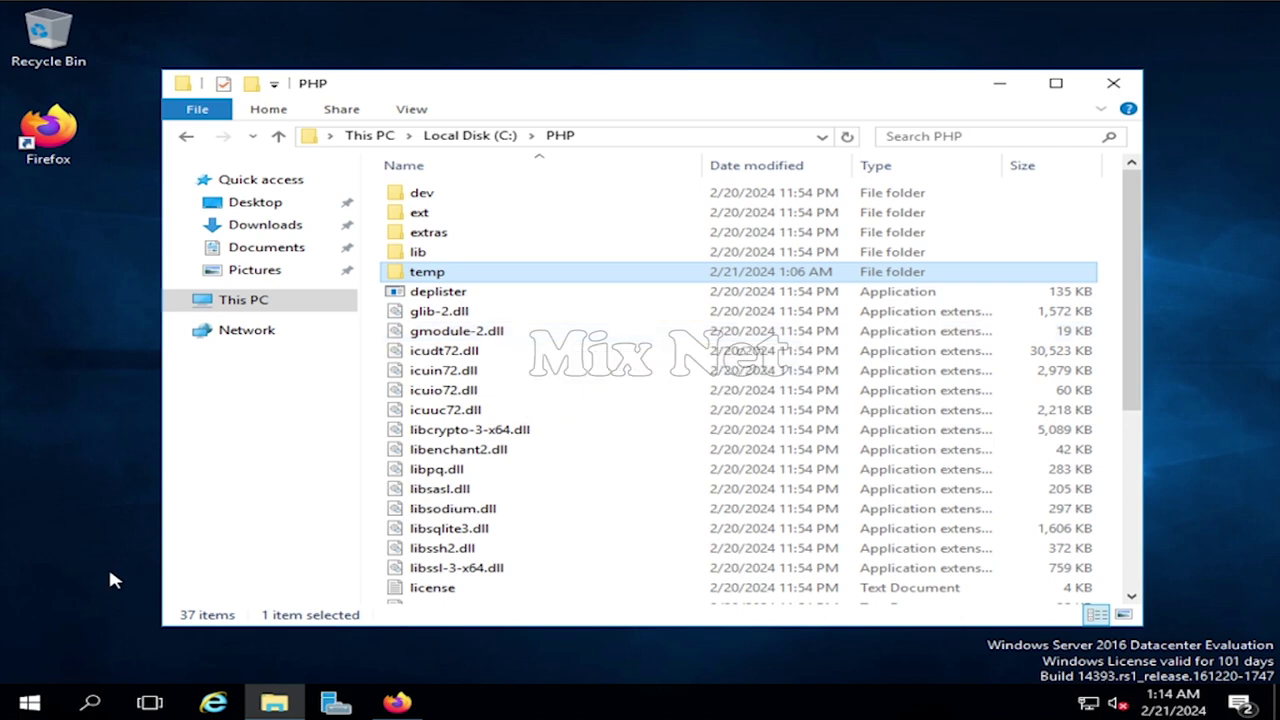
- Open the editor for the system Path variable via advanced system settings
click(104, 703)
text(adva)
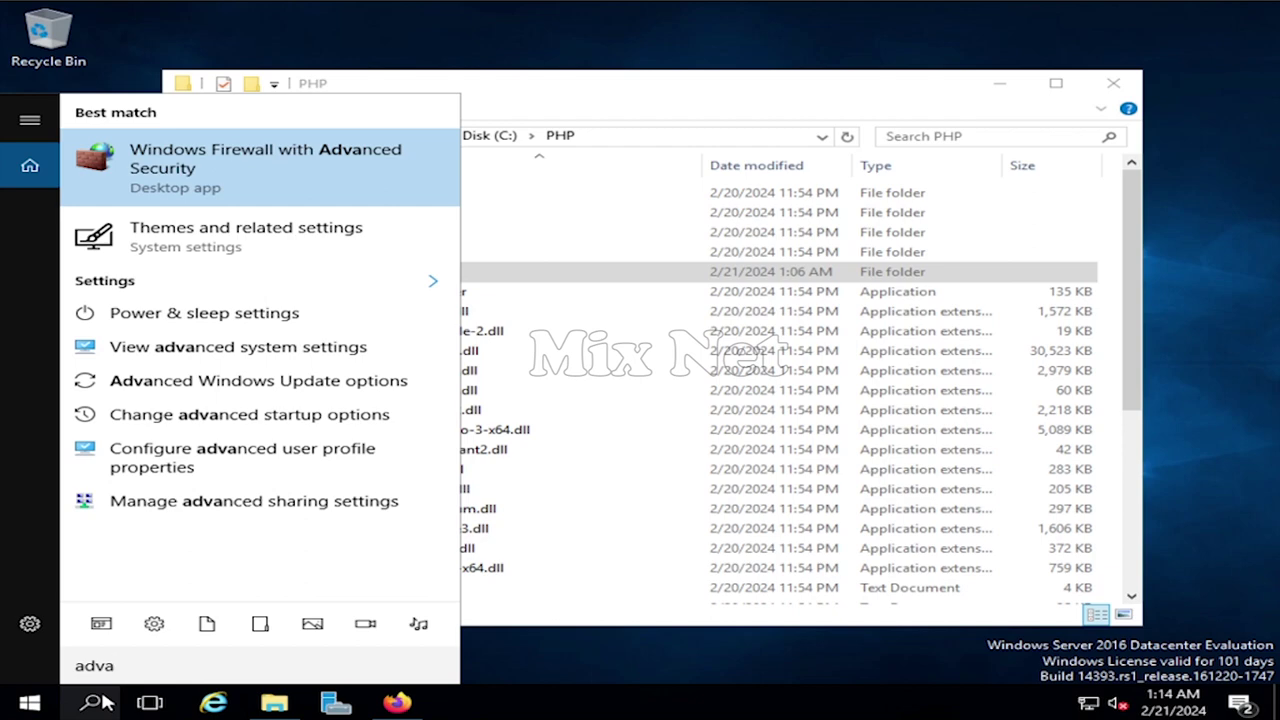
click(258, 350)
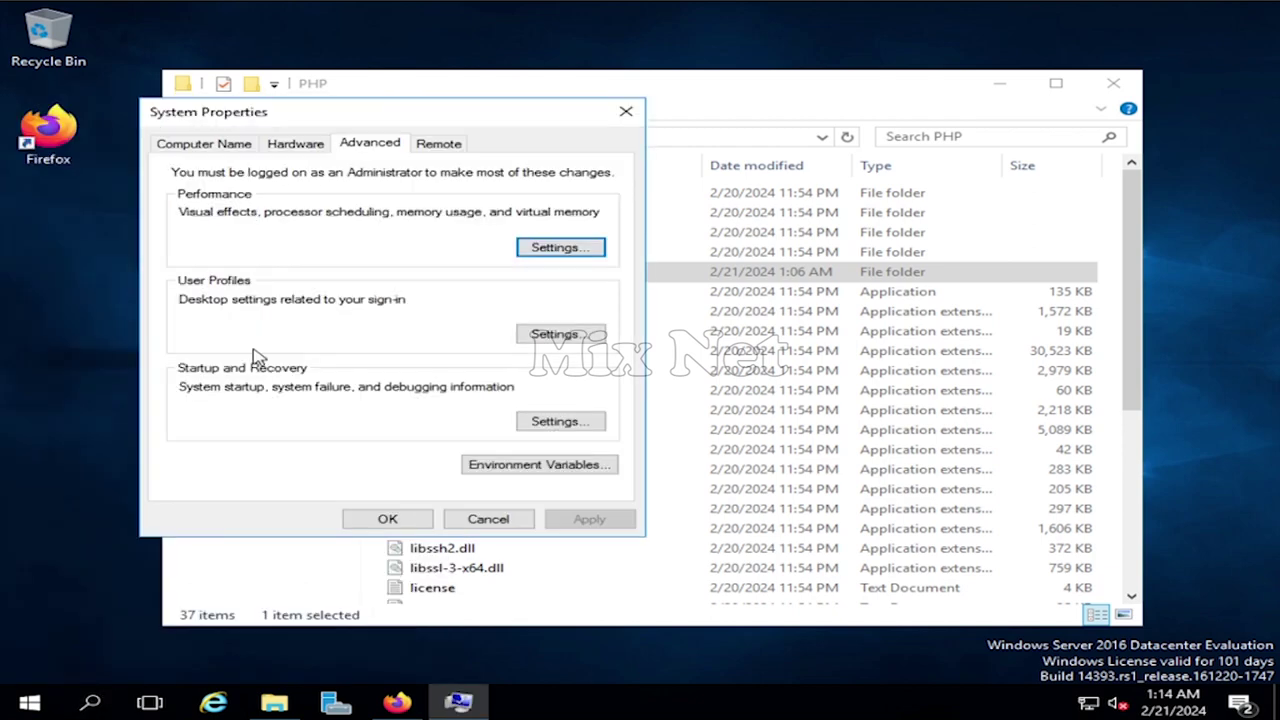
click(567, 470)
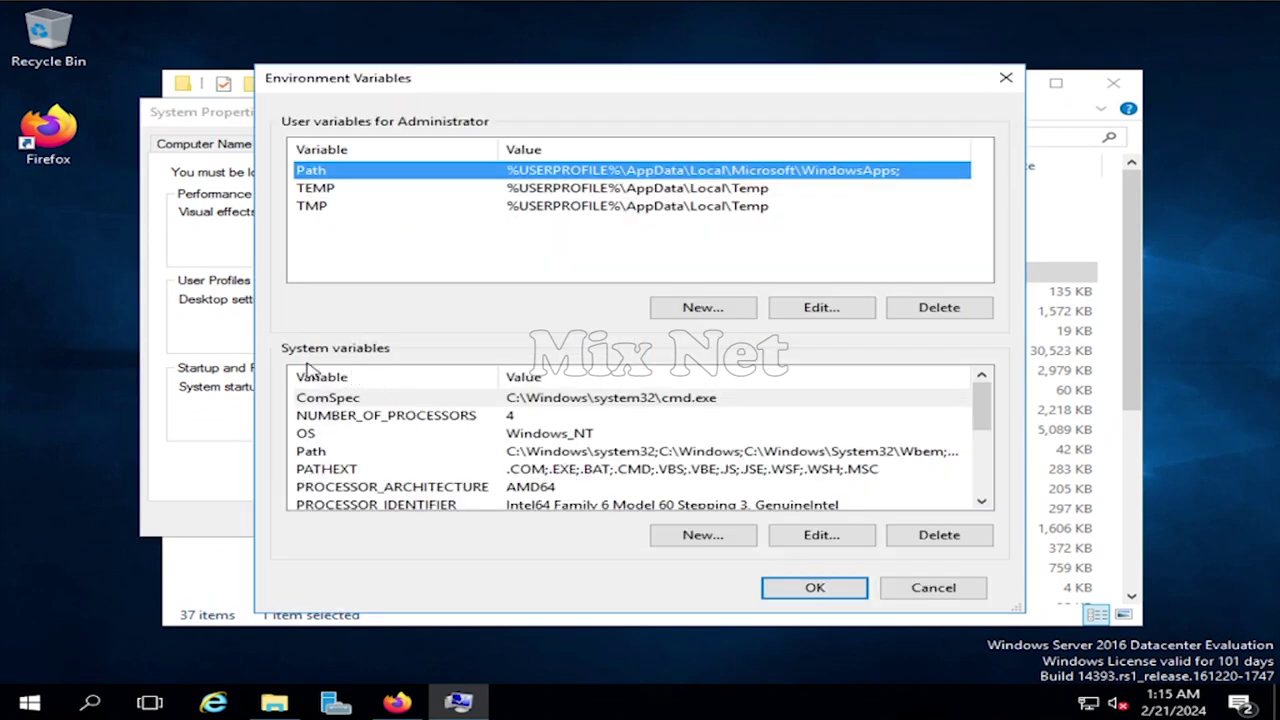
click(340, 456)
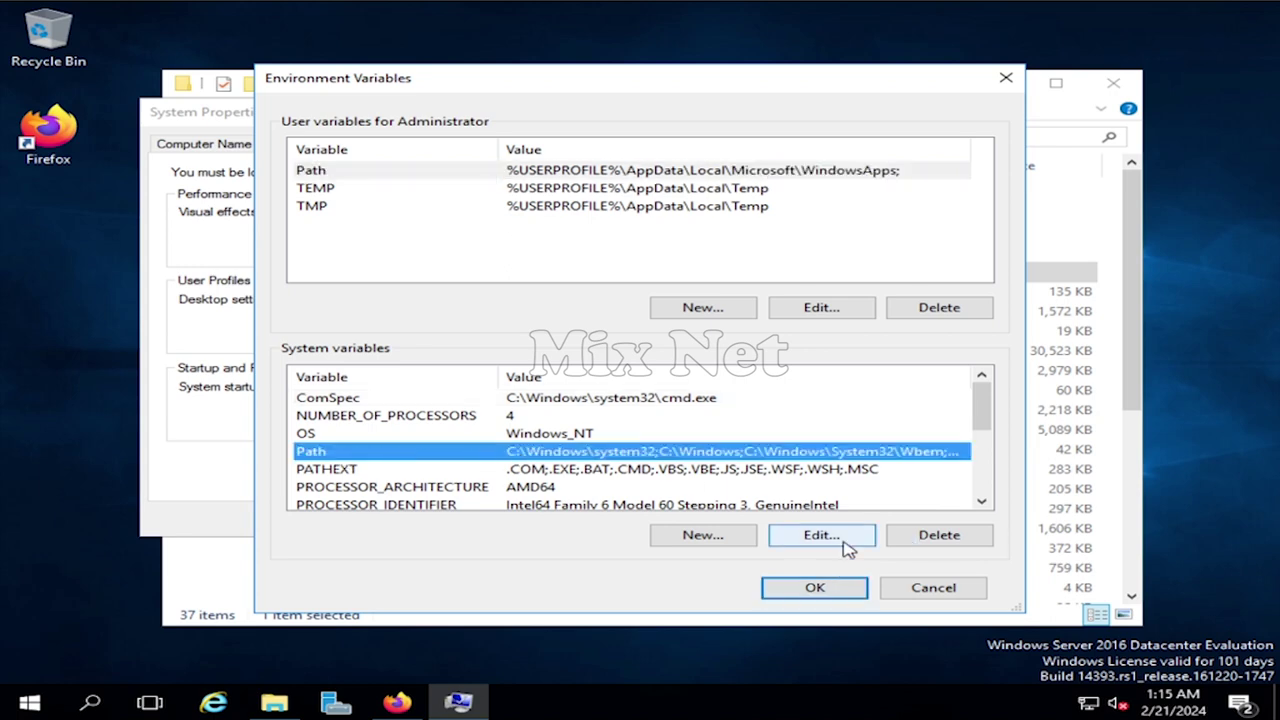
click(846, 549)
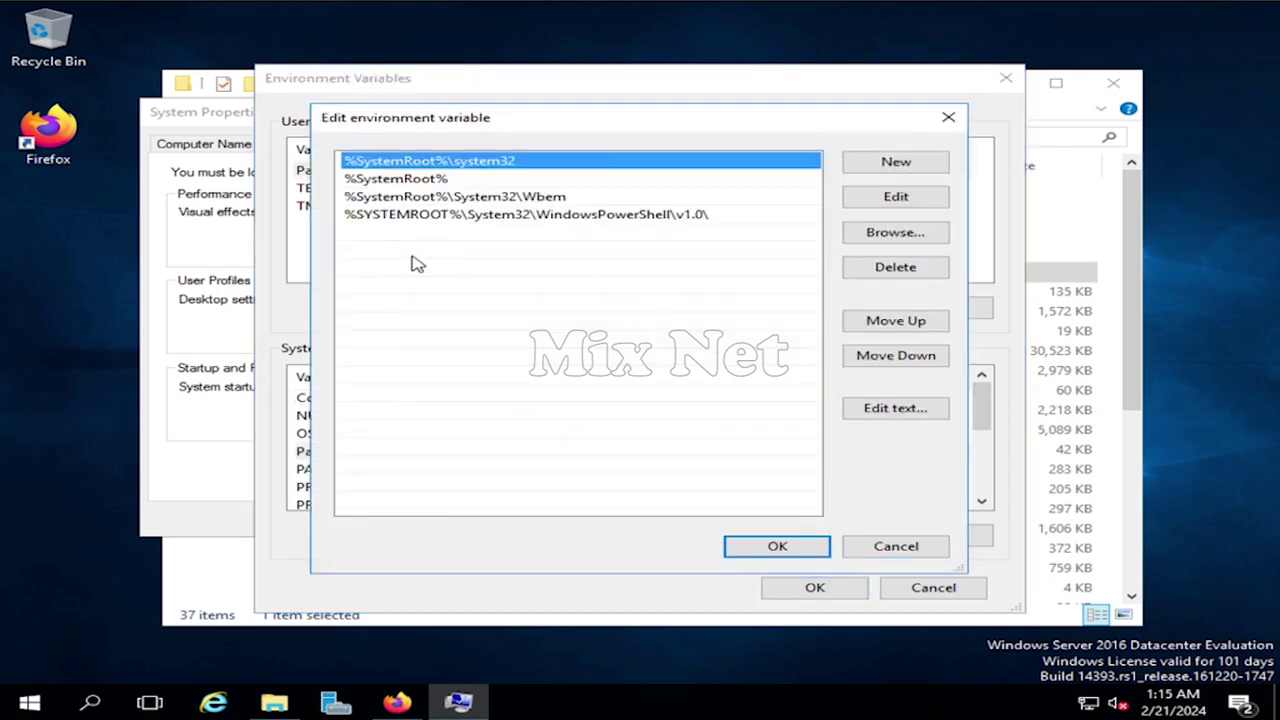
- Copy the C:\PHP path from File Explorer's address bar
key(alt+Tab)
click(651, 138)
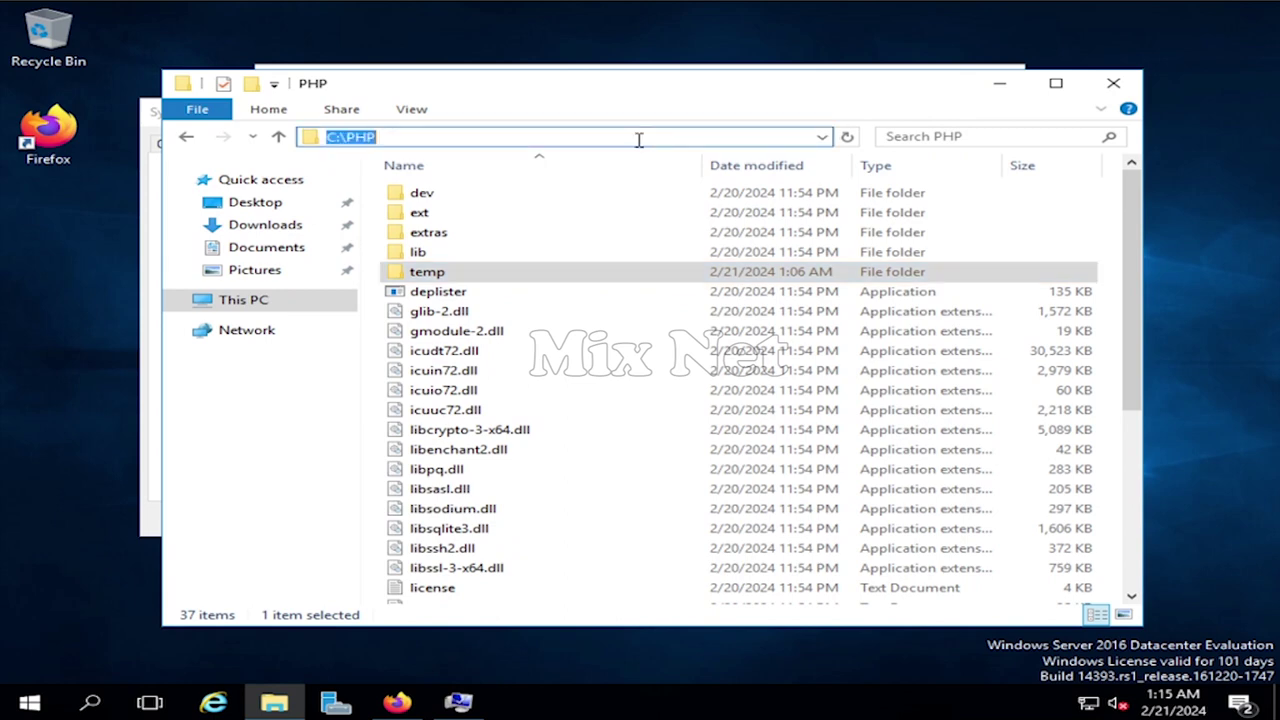
right_click(428, 136)
click(498, 195)
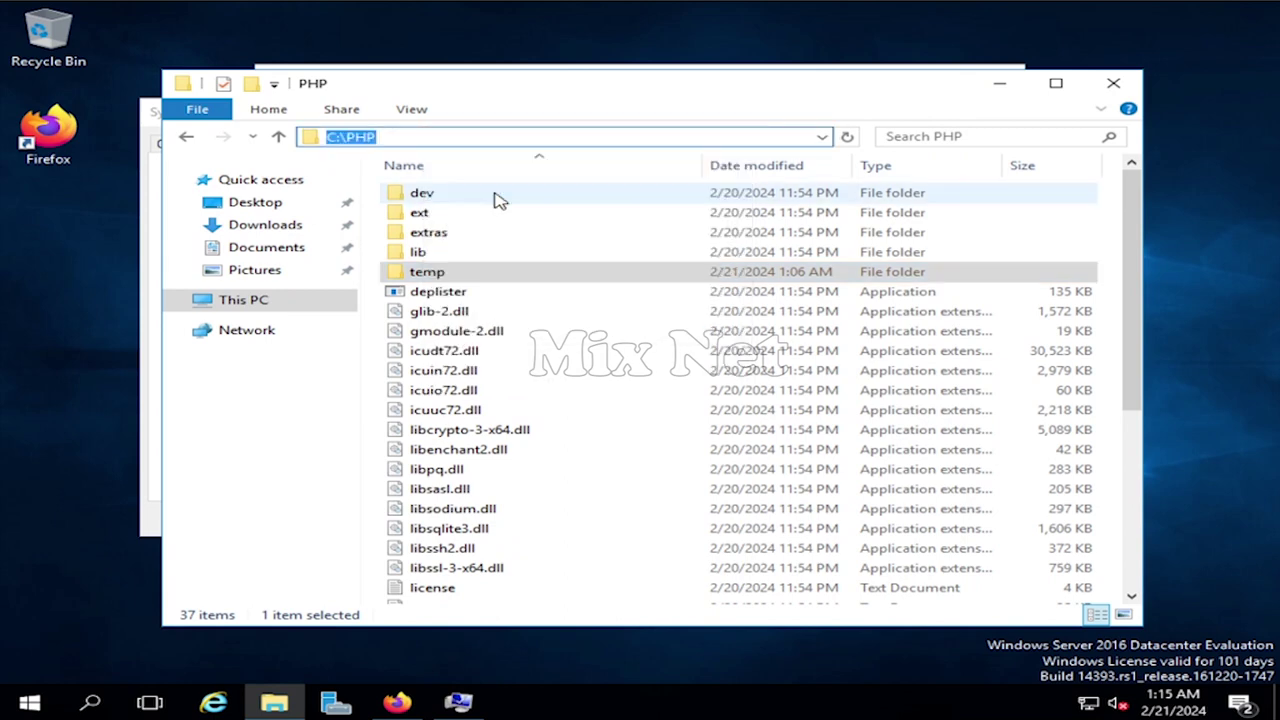
- Paste C:\PHP as a new Path entry and confirm all the dialogs
click(458, 702)
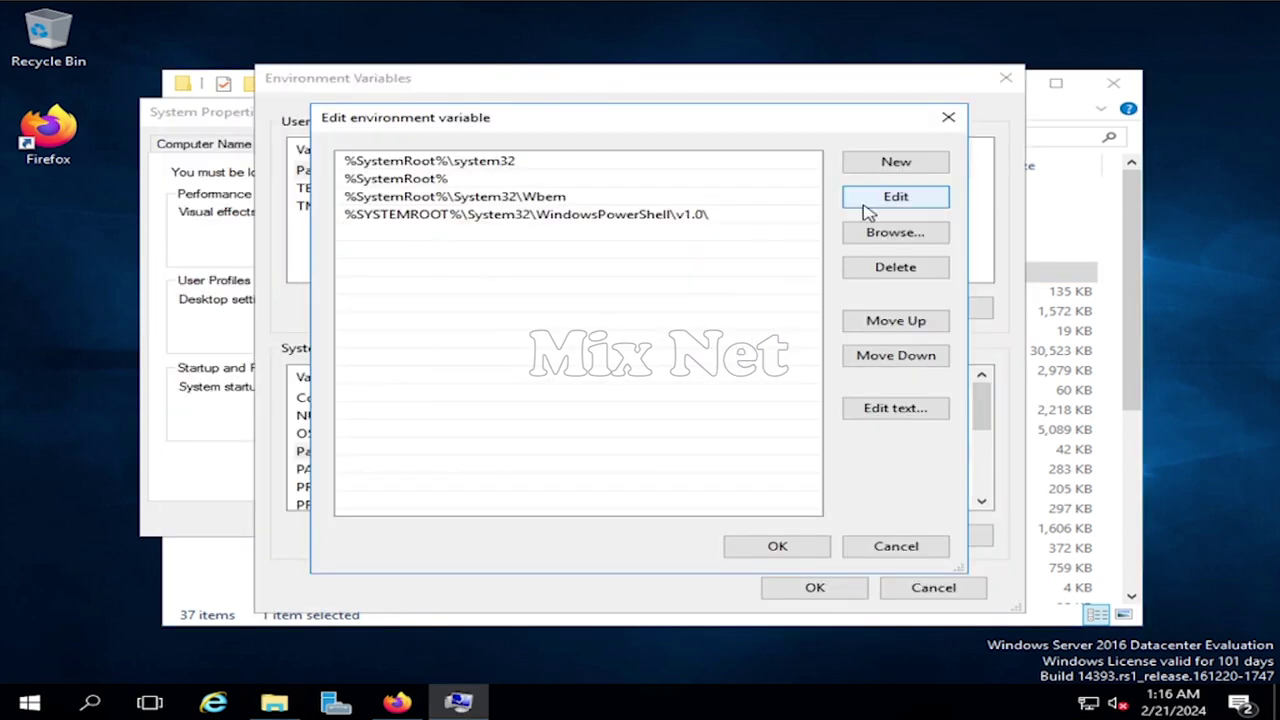
click(914, 172)
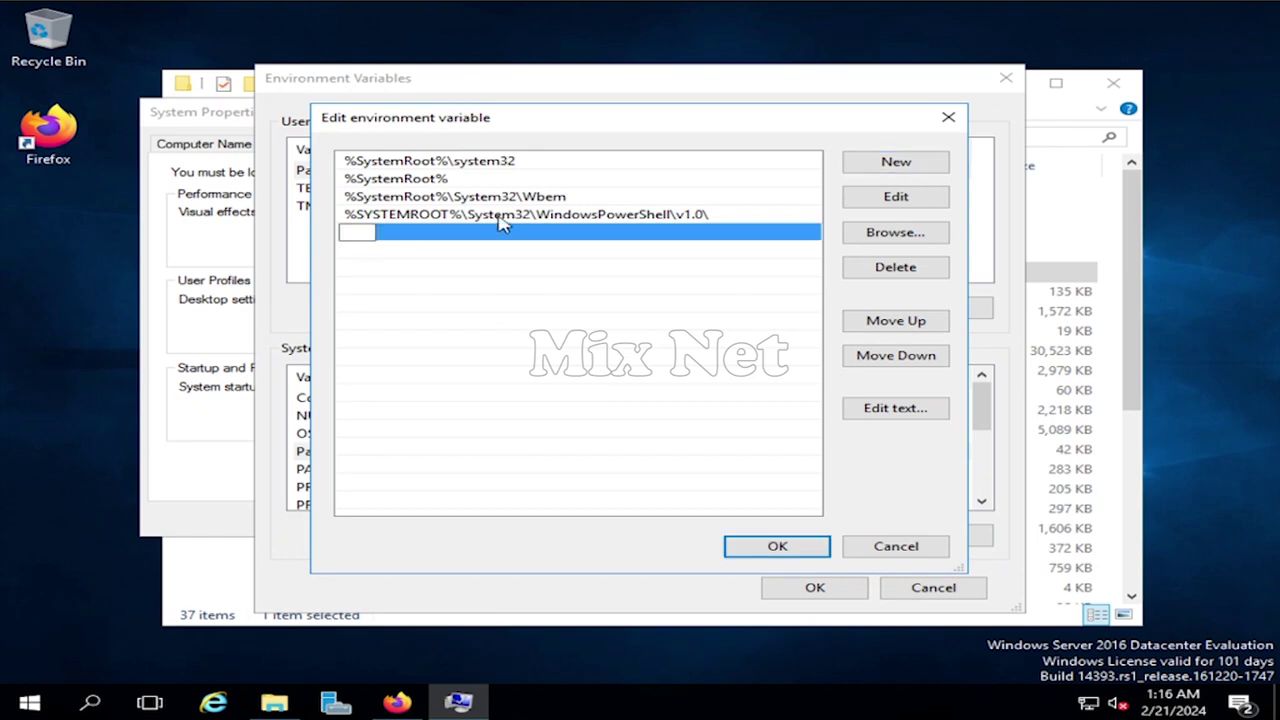
right_click(360, 232)
click(420, 311)
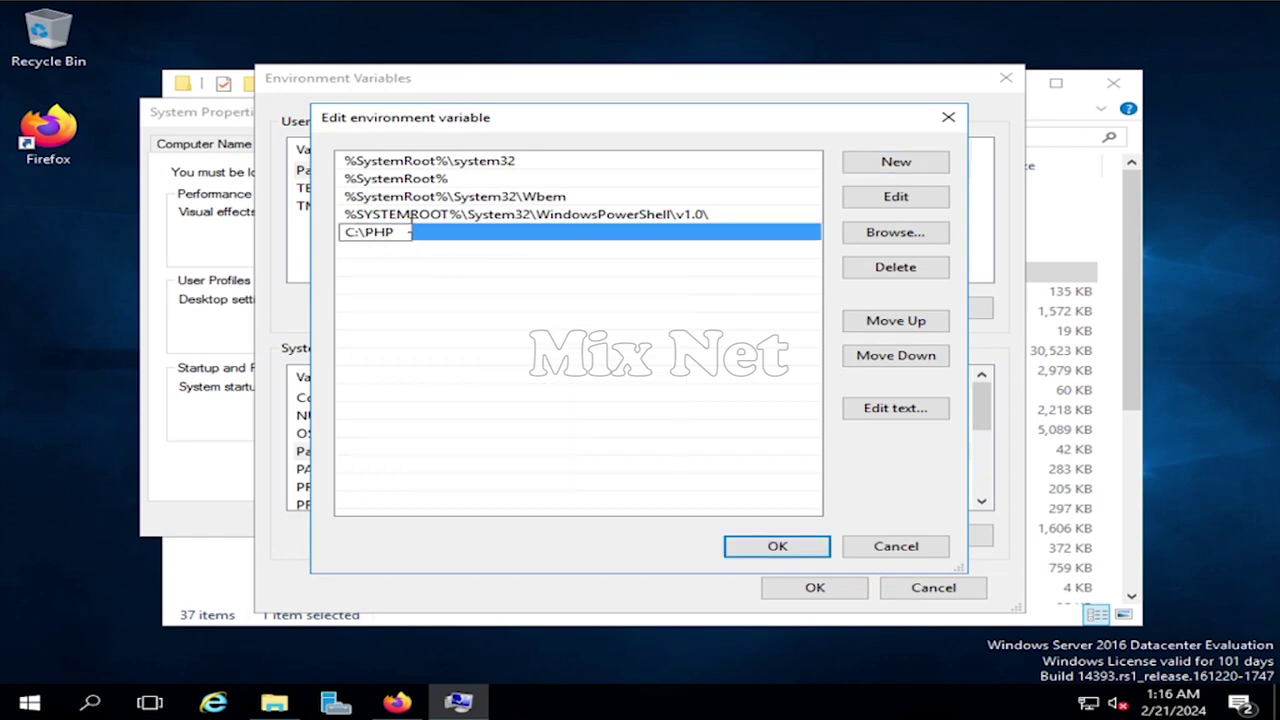
click(786, 550)
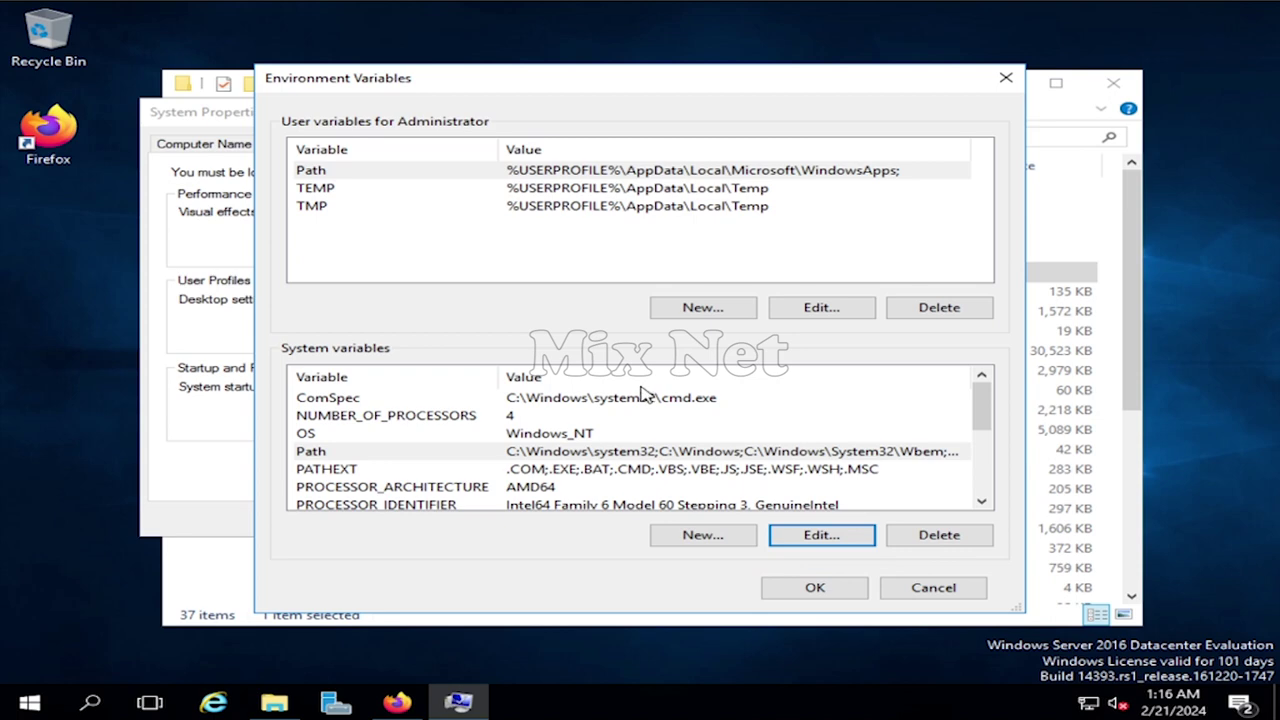
click(815, 590)
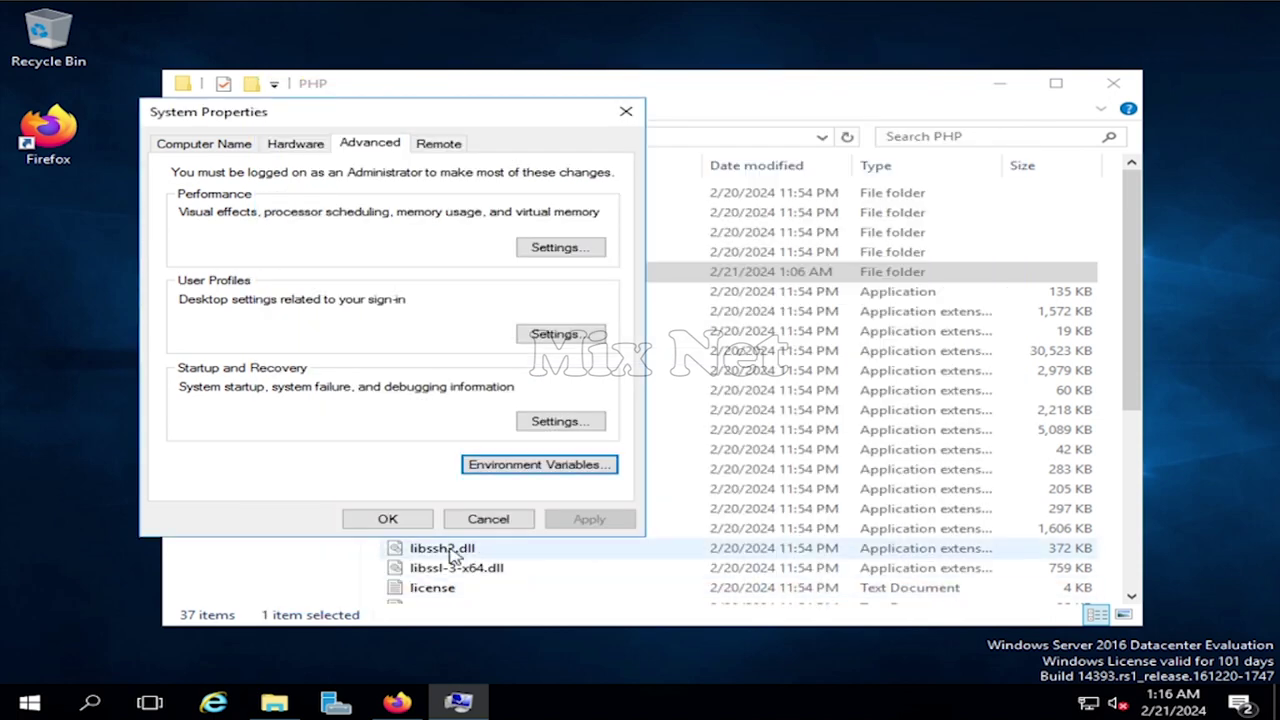
click(390, 518)
- Rename php.ini-production to php.ini, accepting the extension change
click(948, 135)
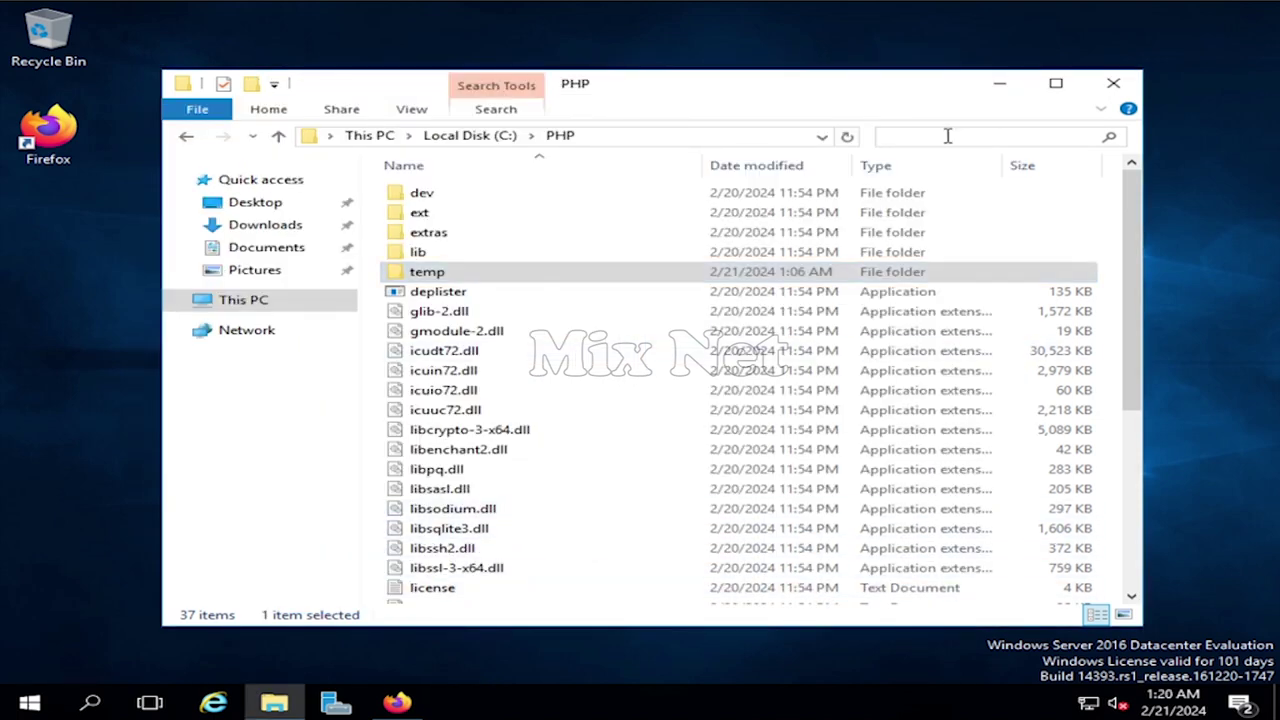
text(php.in)
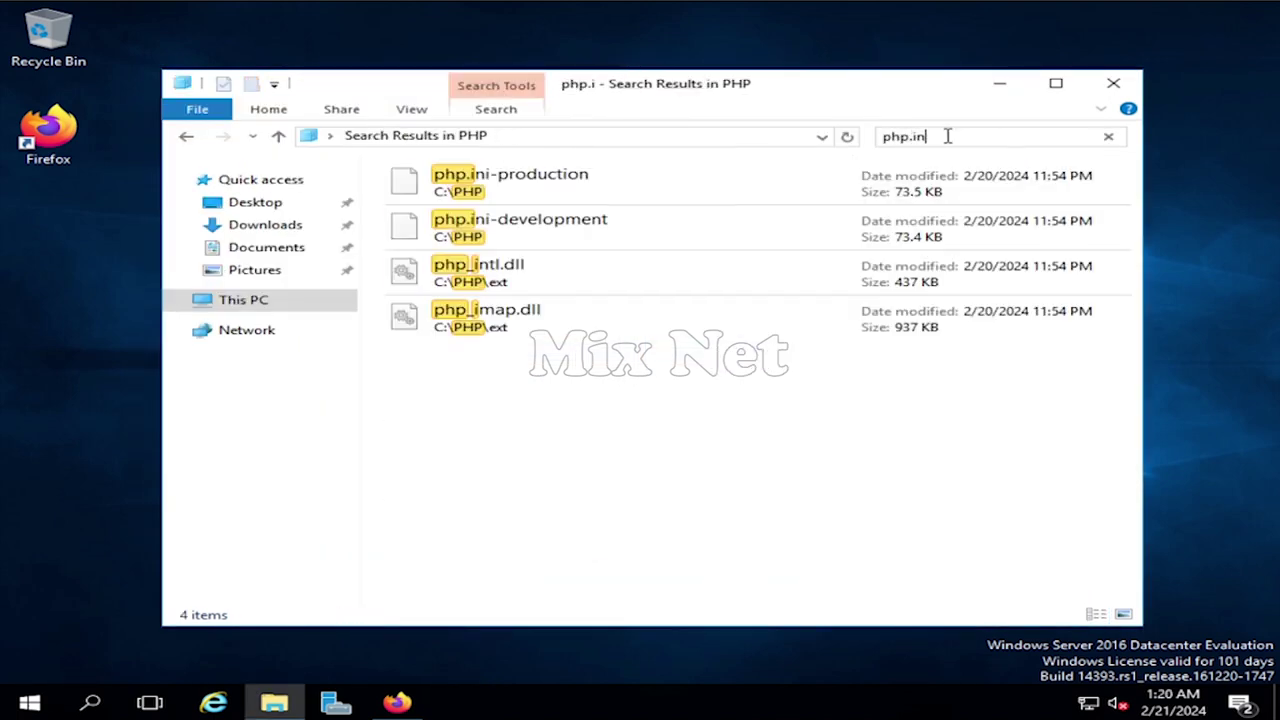
text(i-)
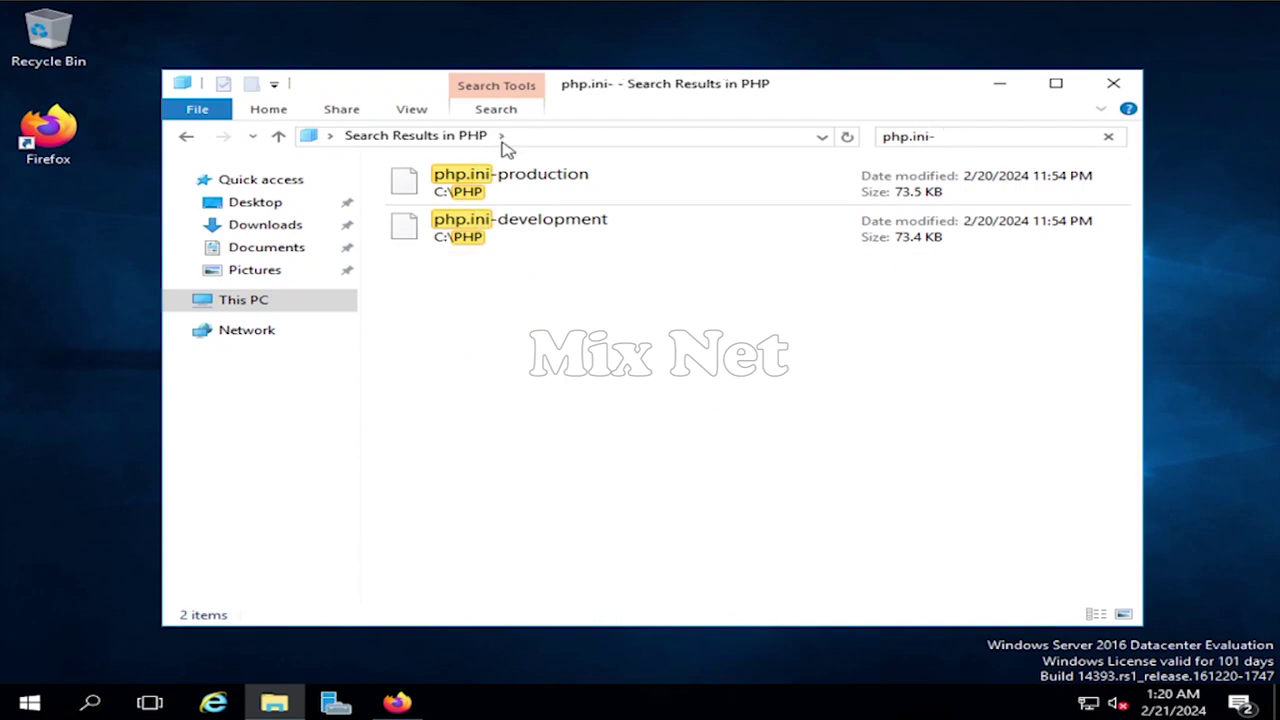
click(528, 182)
right_click(530, 183)
click(596, 376)
click(601, 175)
key(BackSpace)
key(BackSpace)
key(BackSpace)
key(BackSpace)
key(BackSpace)
key(BackSpace)
key(BackSpace)
key(BackSpace)
key(BackSpace)
key(BackSpace)
key(BackSpace)
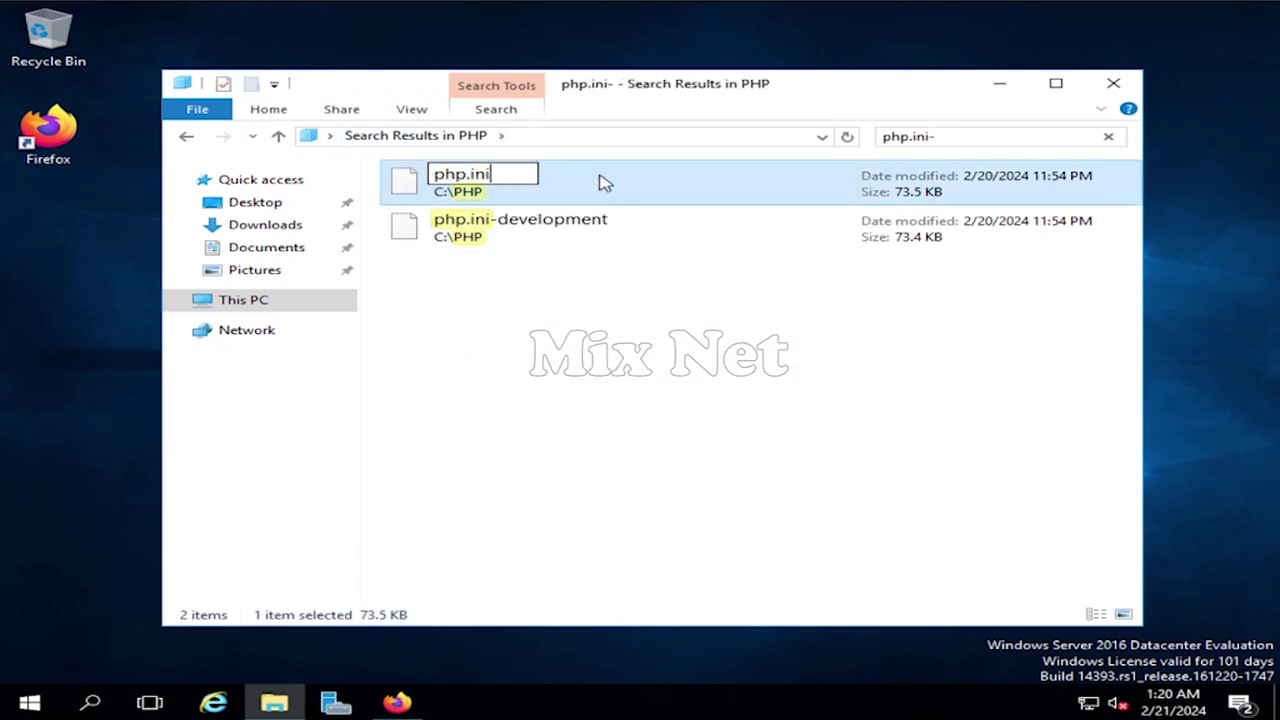
key(Return)
click(752, 360)
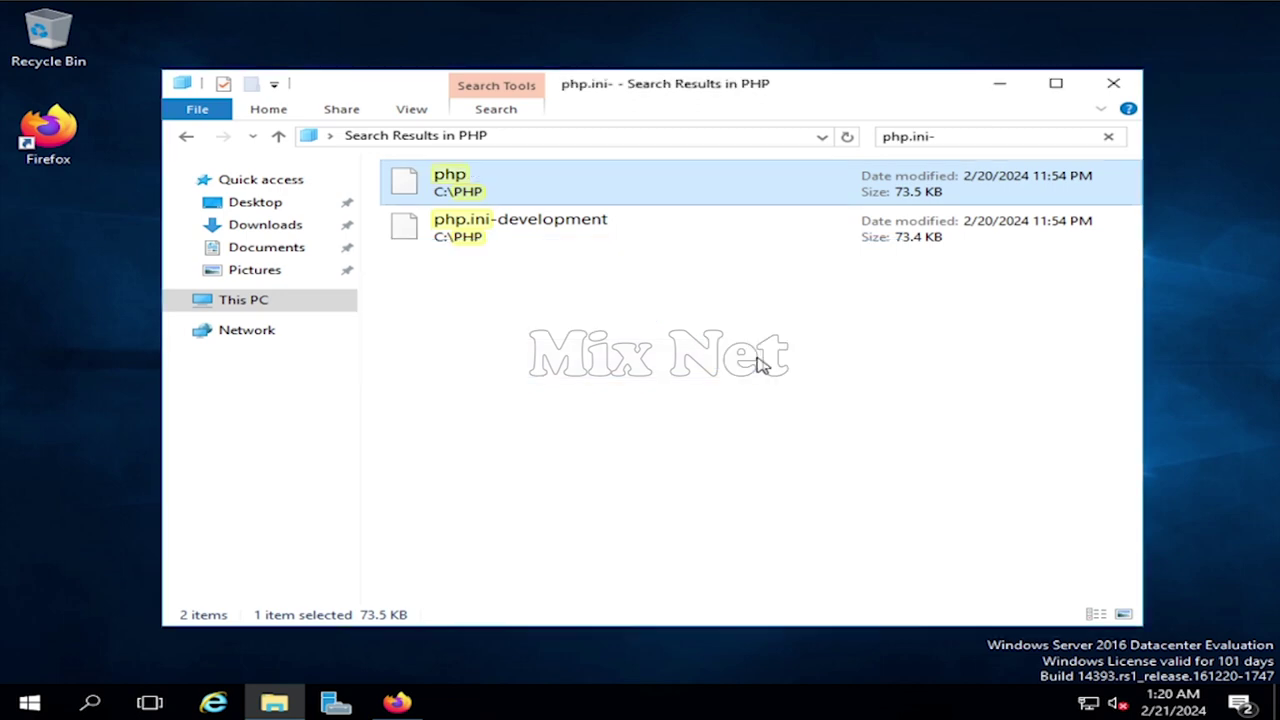
- Find the renamed php.ini and open it in Notepad
click(871, 444)
click(1110, 138)
click(1038, 139)
text(php)
click(868, 158)
click(503, 214)
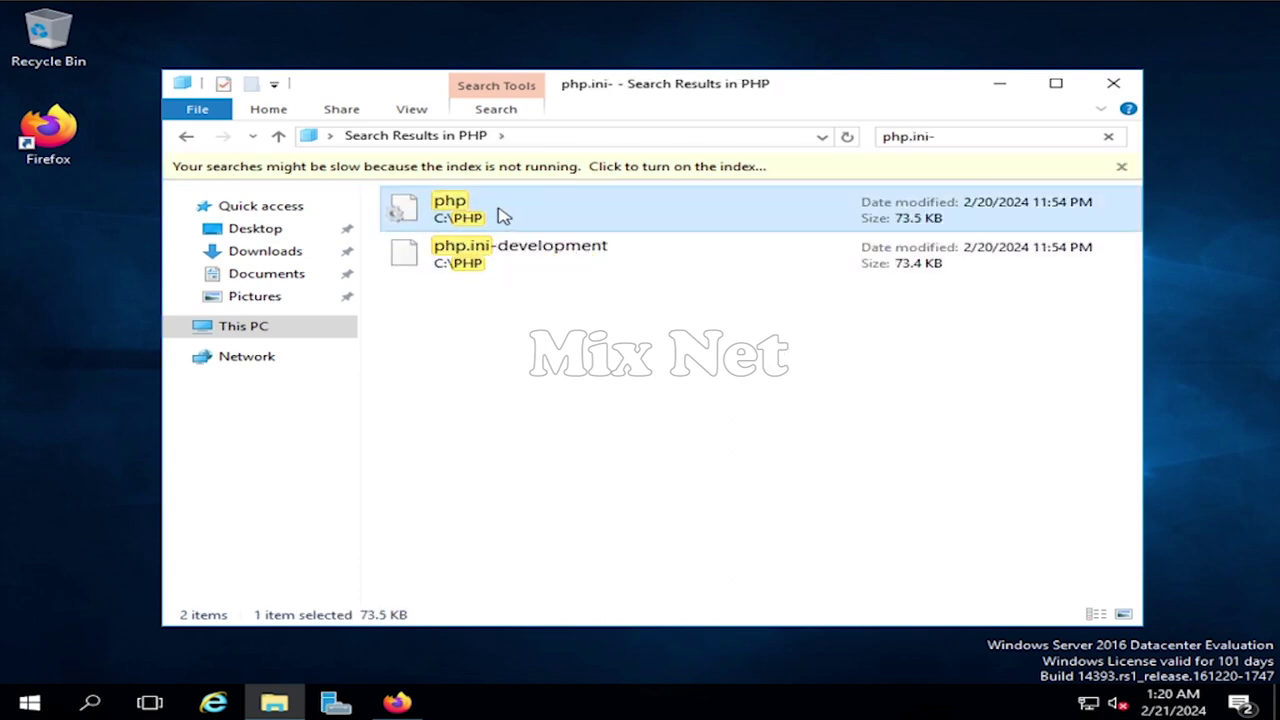
right_click(501, 216)
mouse_move(625, 305)
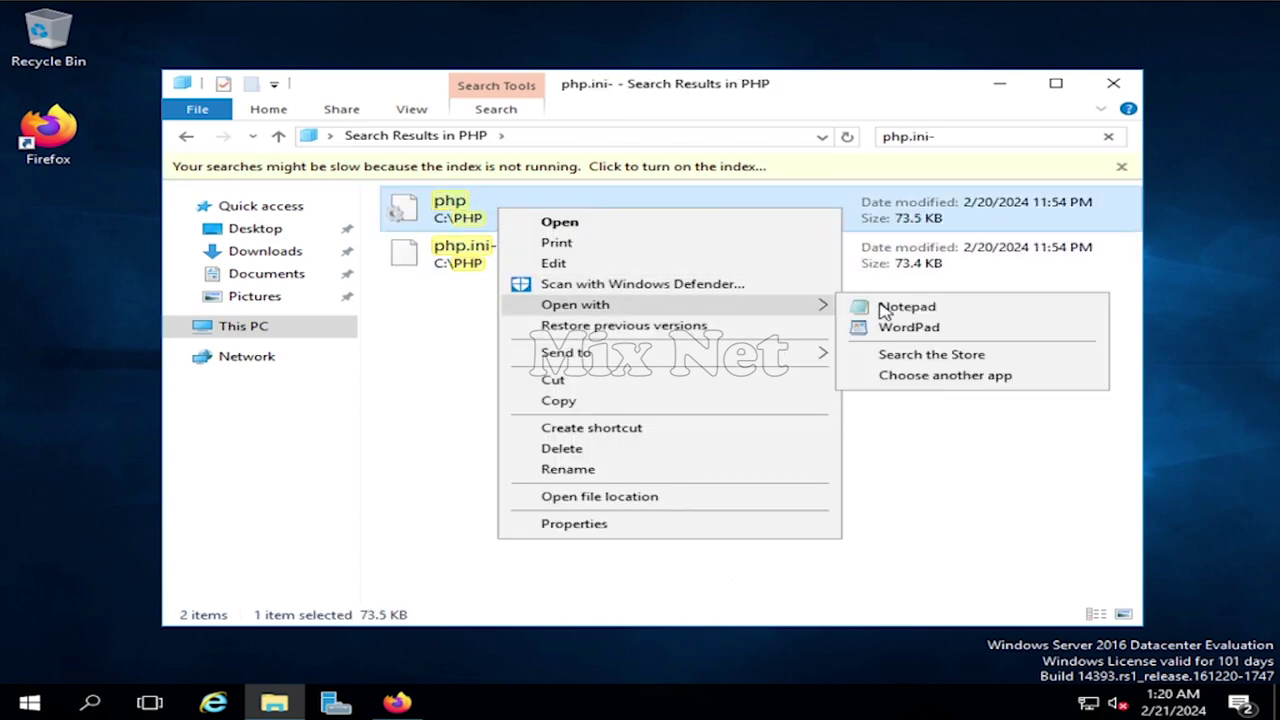
click(870, 305)
- Uncomment the error_log line in php.ini and set its value to C:\PHP\temp
key(ctrl+f)
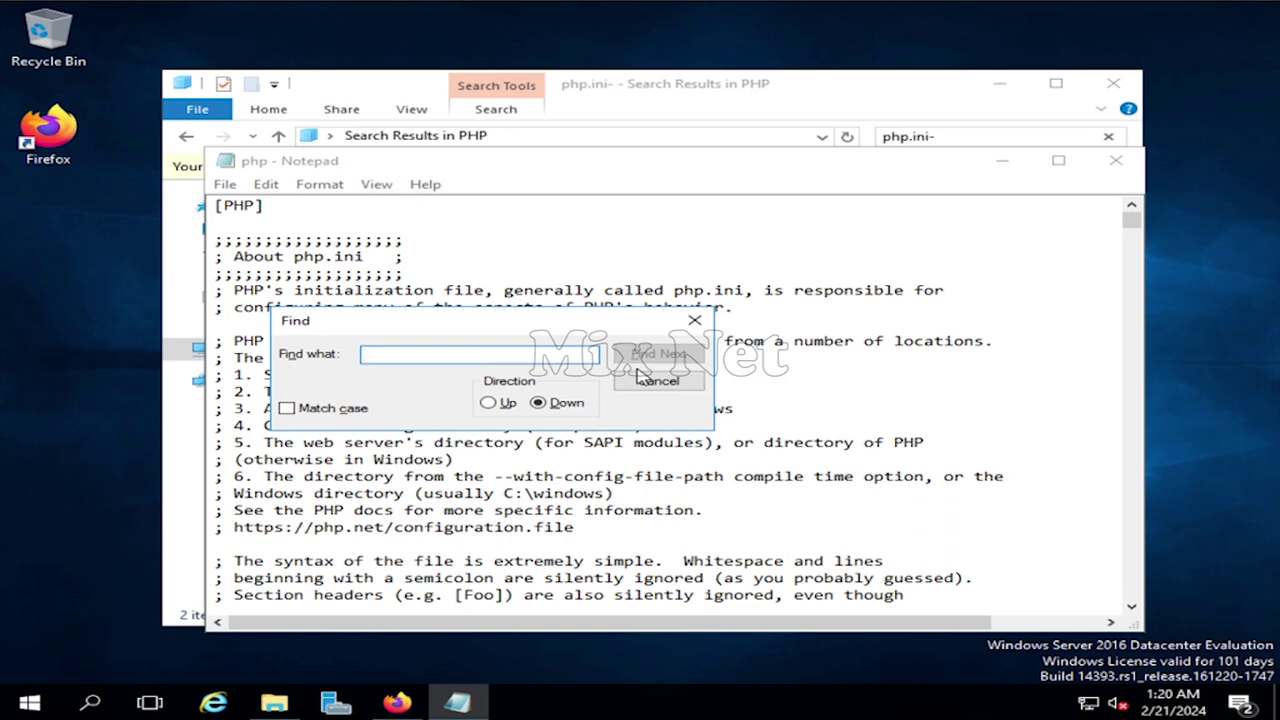
text(error_log)
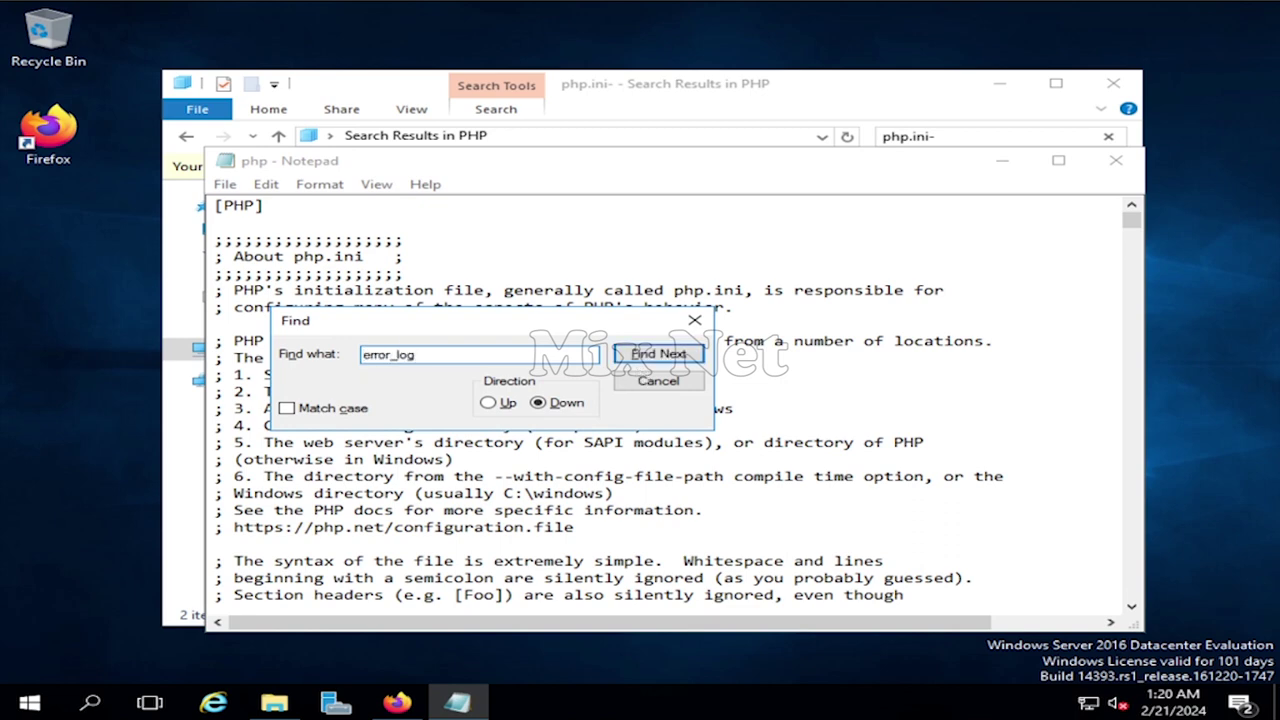
click(670, 355)
click(670, 355)
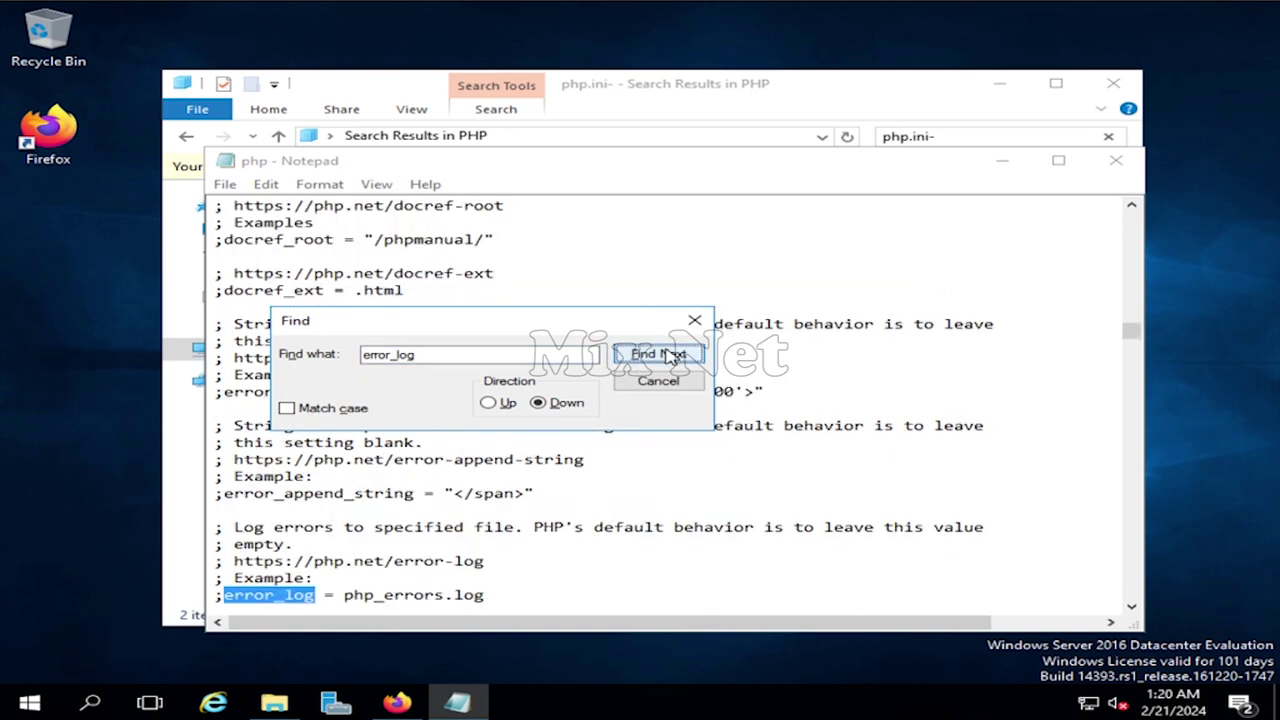
scroll(537, 557, down, 1)
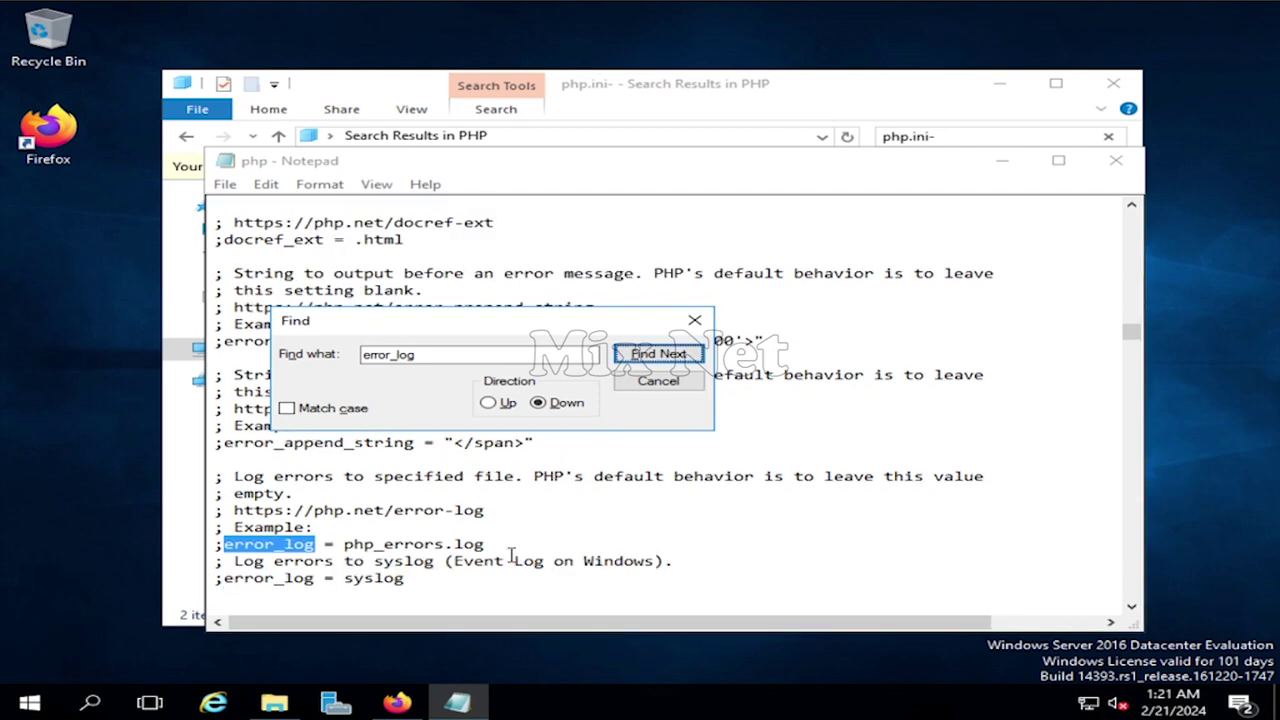
click(225, 544)
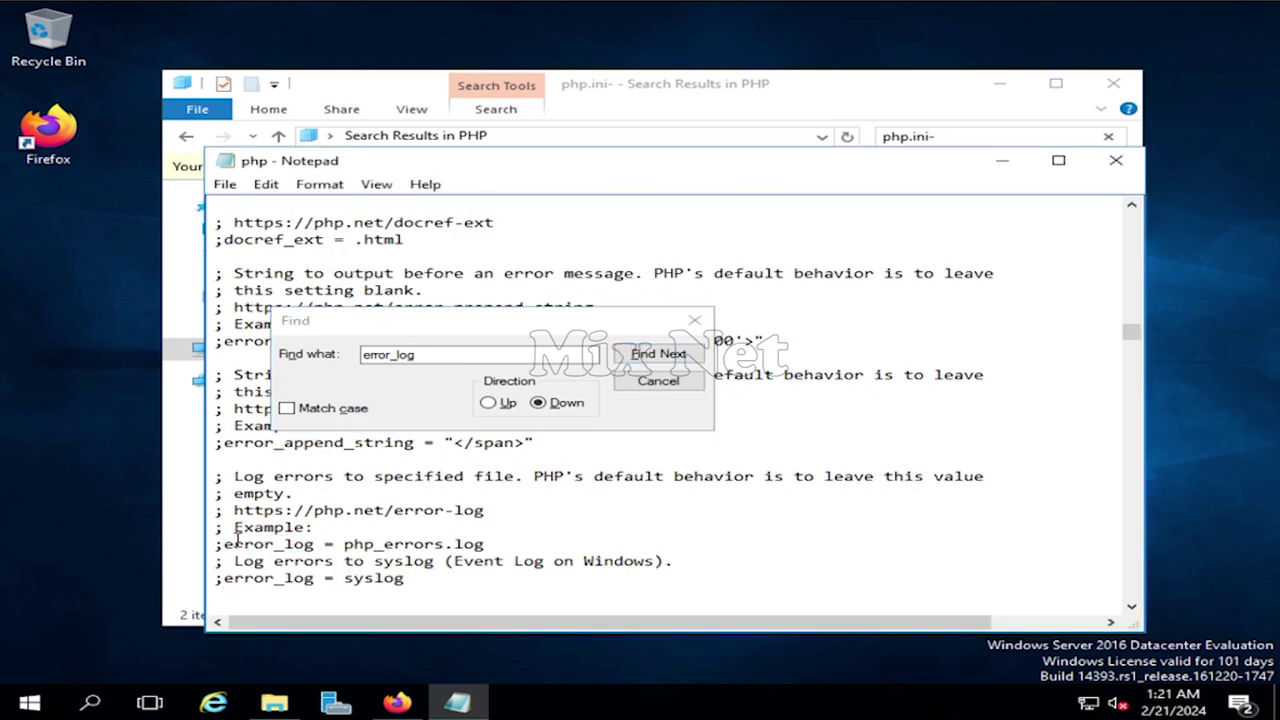
key(BackSpace)
click(491, 546)
key(BackSpace)
key(BackSpace)
key(BackSpace)
key(BackSpace)
key(BackSpace)
key(BackSpace)
key(BackSpace)
key(BackSpace)
key(BackSpace)
key(BackSpace)
key(BackSpace)
key(BackSpace)
key(BackSpace)
key(BackSpace)
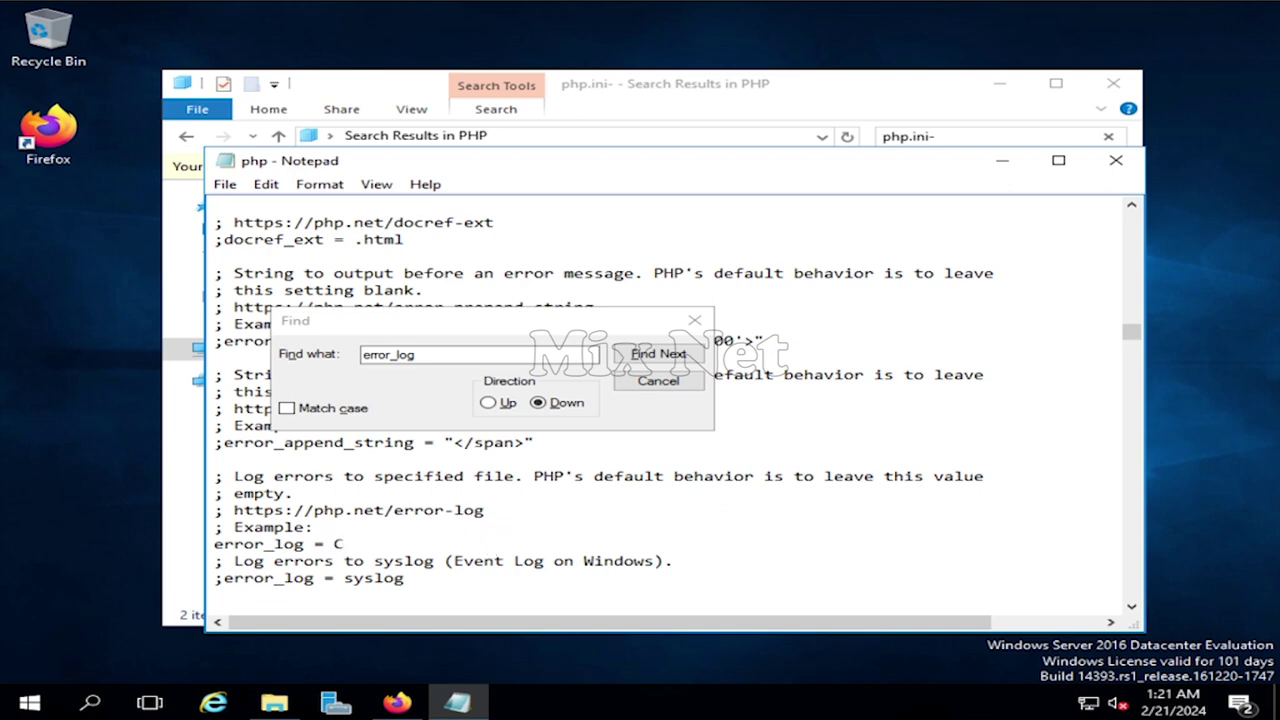
text(C:\PHP\temp\)
key(ctrl+f)
- Uncomment upload_tmp_dir and set it to C:\PHP\temp
text(upload)
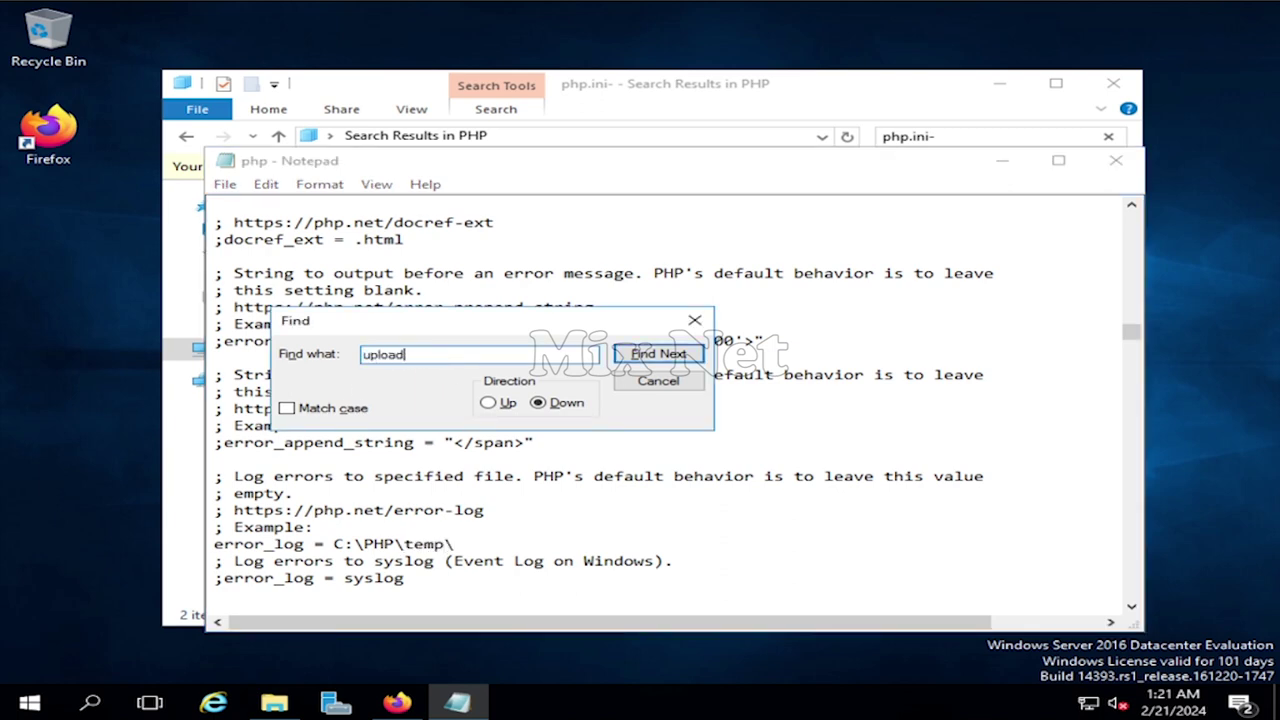
text(_tmp_dir)
click(655, 354)
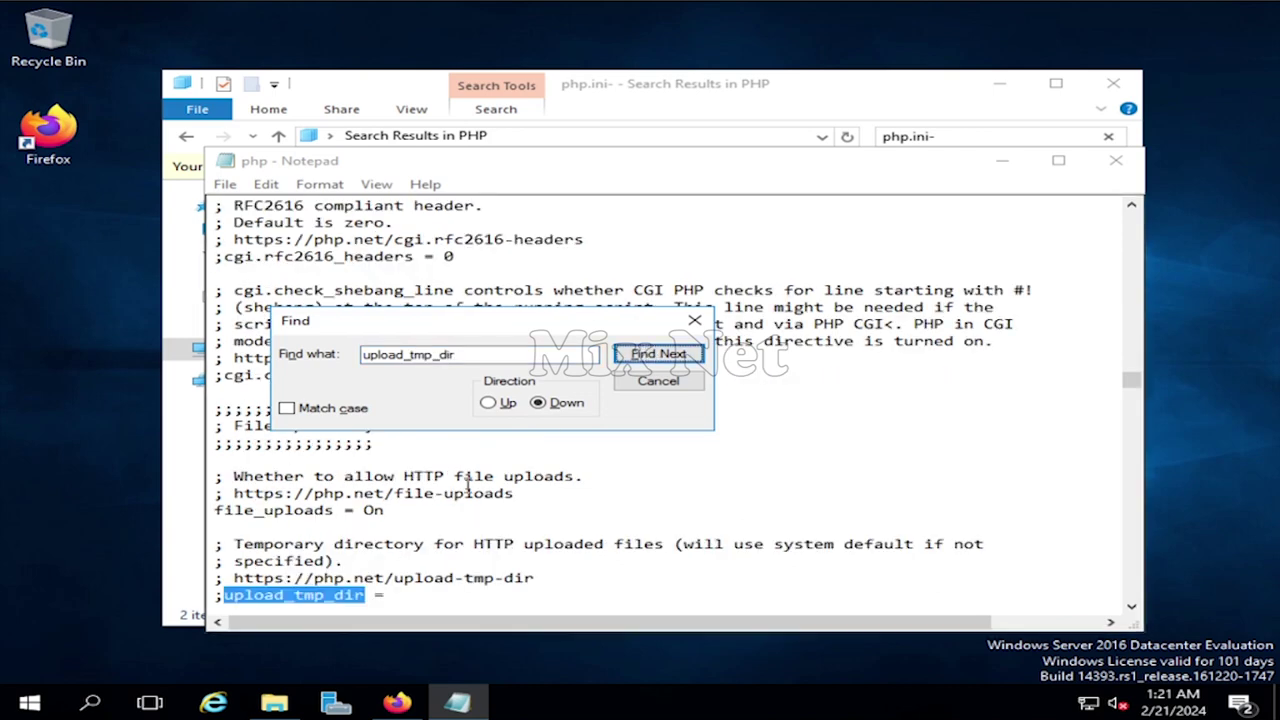
scroll(240, 540, down, 1)
click(227, 546)
key(BackSpace)
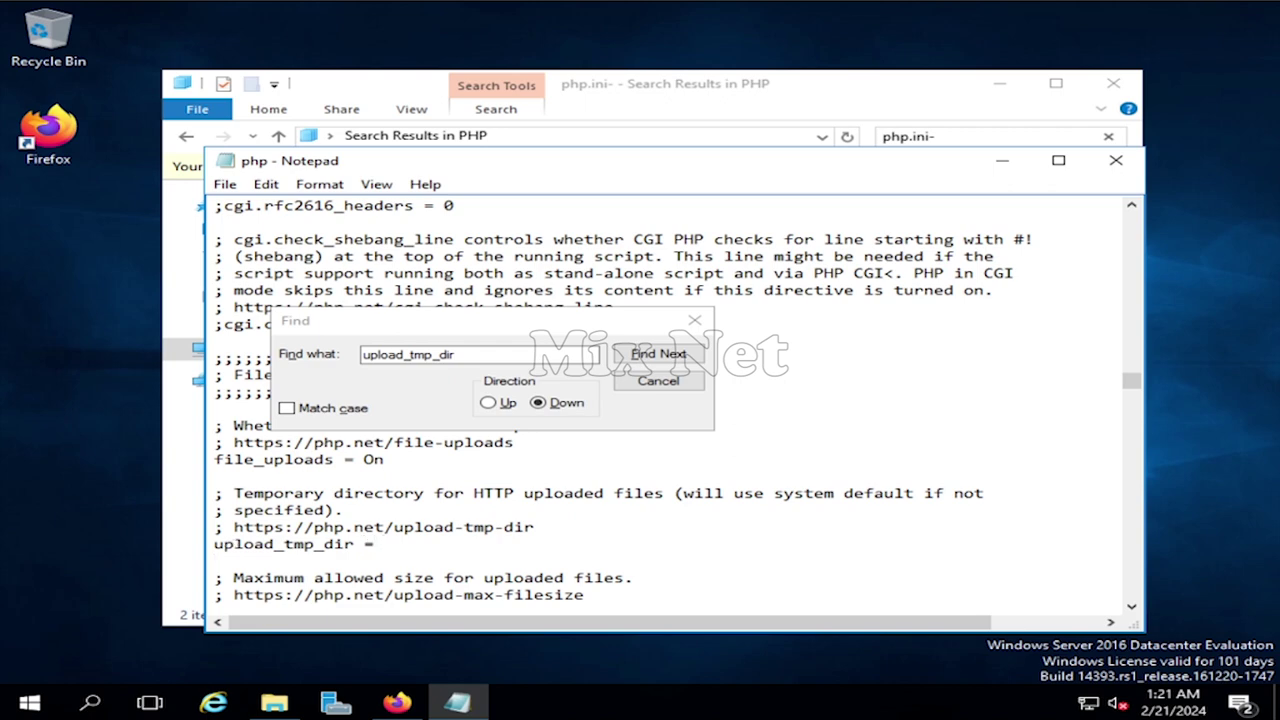
text(:\PHP\temp)
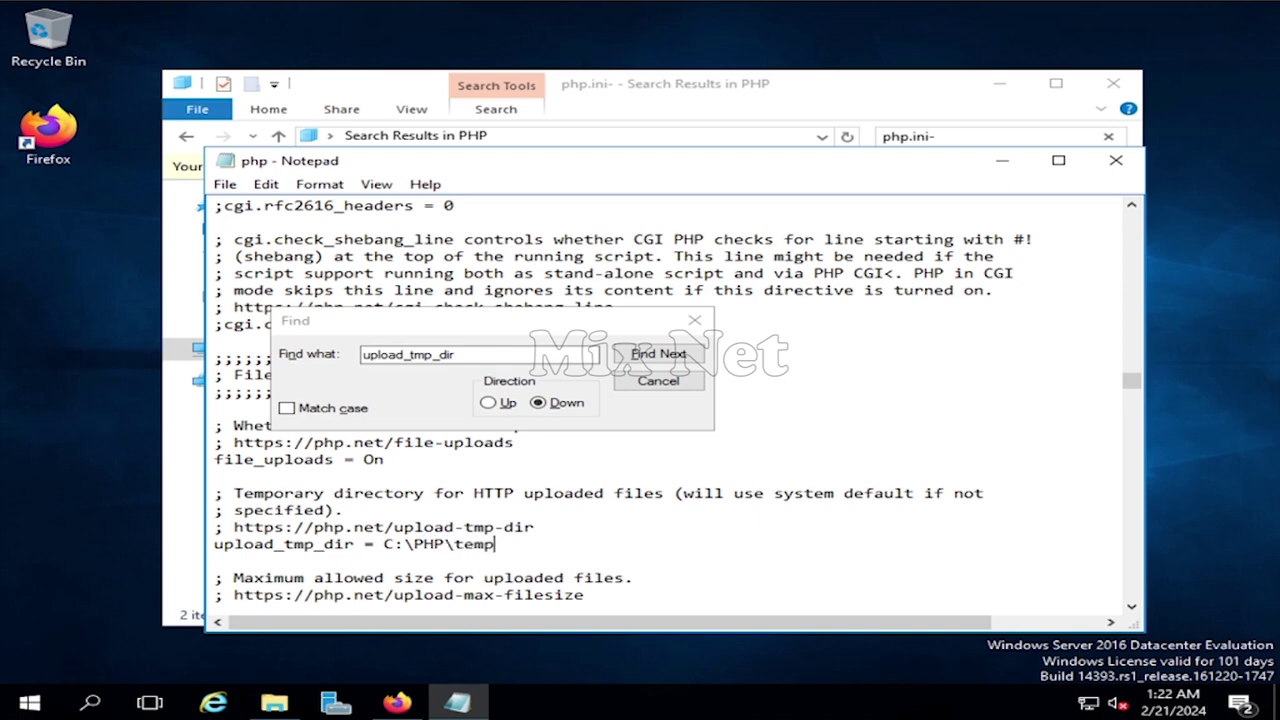
- Uncomment session.save_path and replace the N;/path example with C:\PHP\temp
key(ctrl+f)
text(session.save)
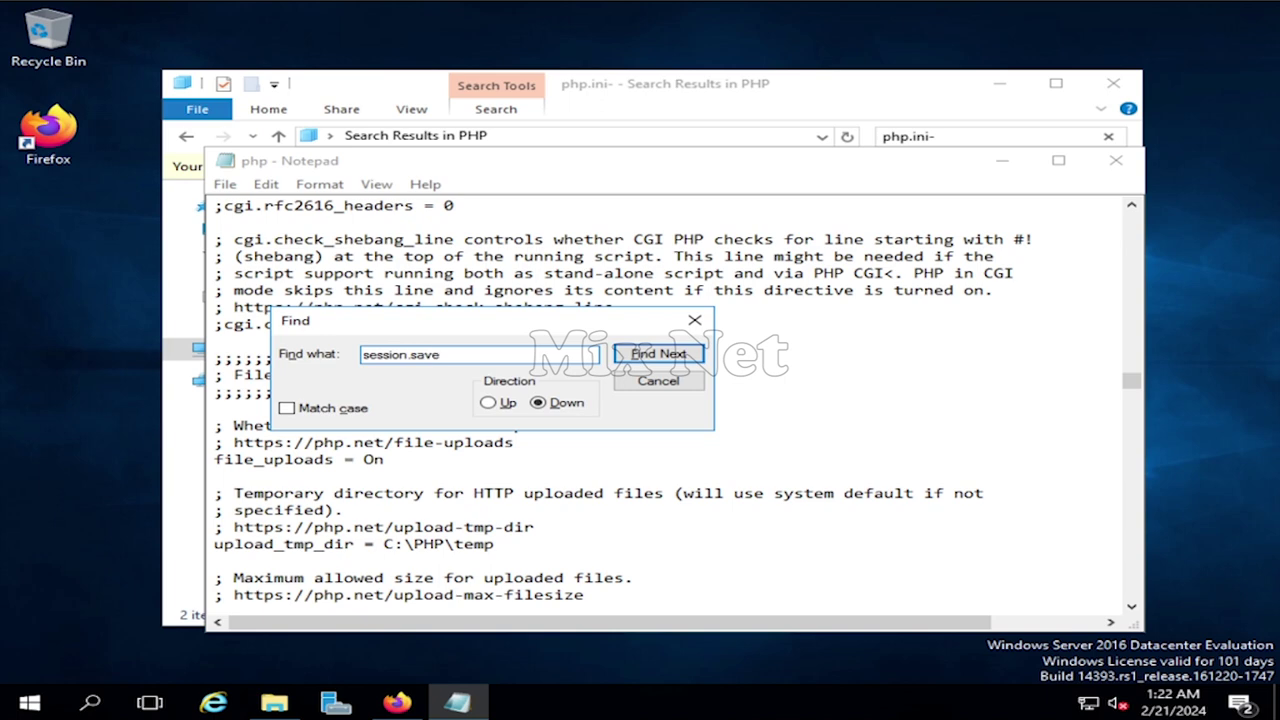
text(_path)
click(658, 354)
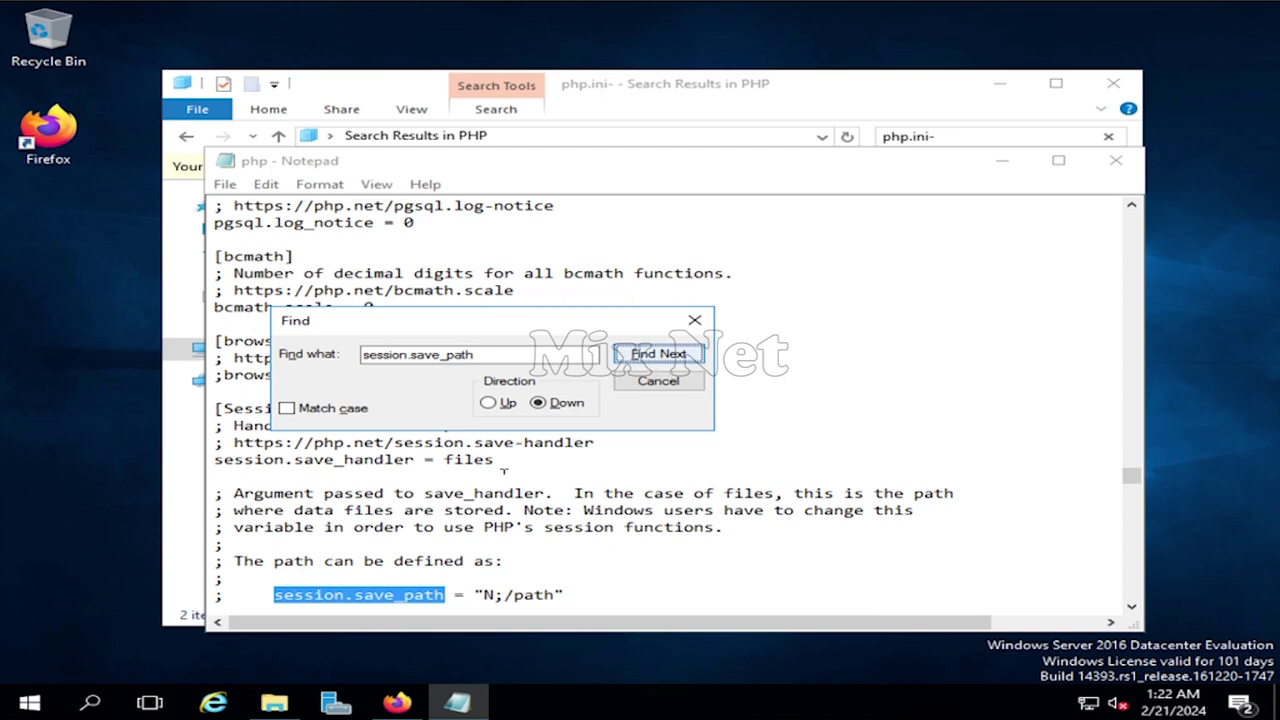
scroll(403, 563, down, 1)
click(226, 492)
key(BackSpace)
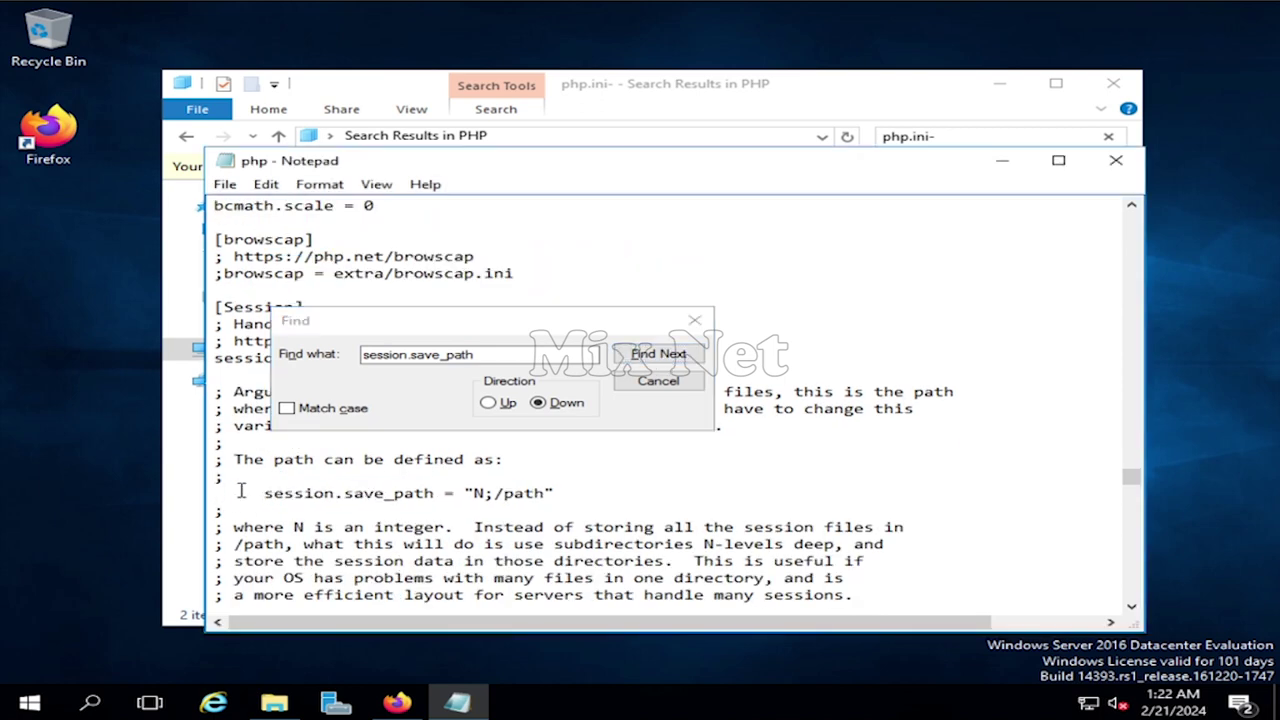
click(553, 493)
key(BackSpace)
key(BackSpace)
key(BackSpace)
key(BackSpace)
key(BackSpace)
text(C:\PHP	e)
click(363, 358)
key(BackSpace)
text(extension_dir)
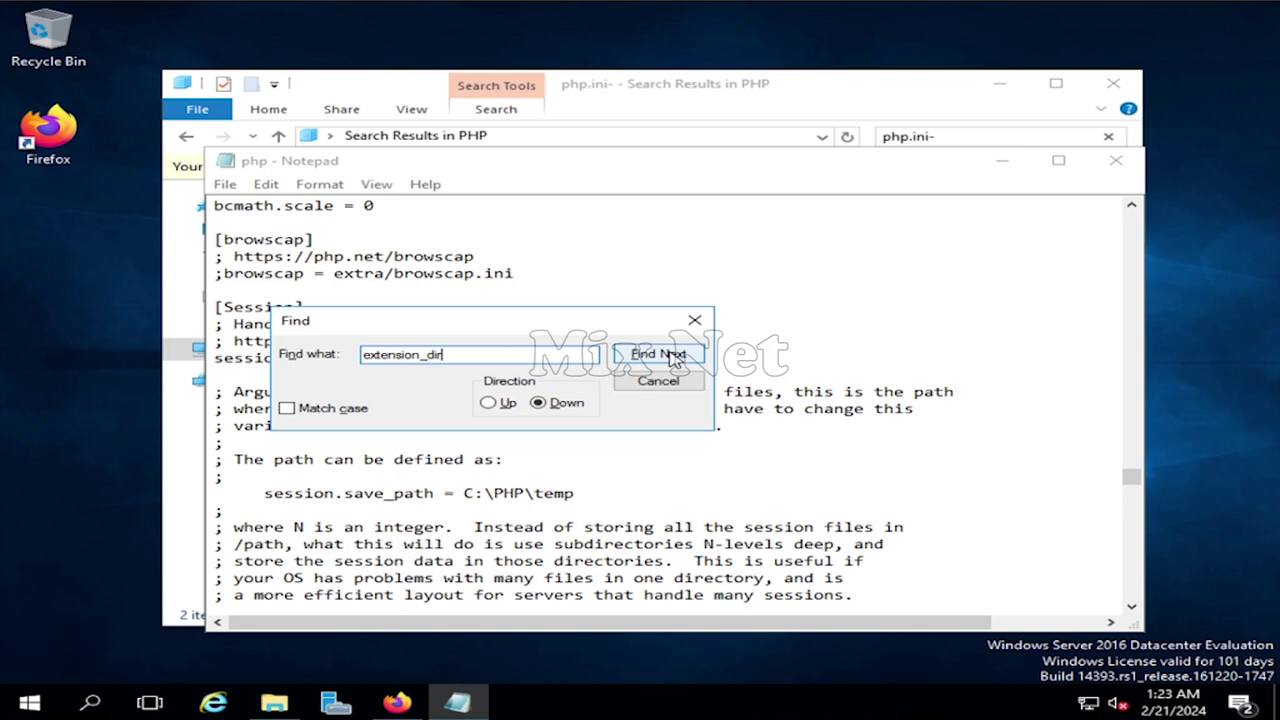
- Uncomment the Windows extension_dir line and set it to C:\PHP\ext
click(660, 354)
click(729, 421)
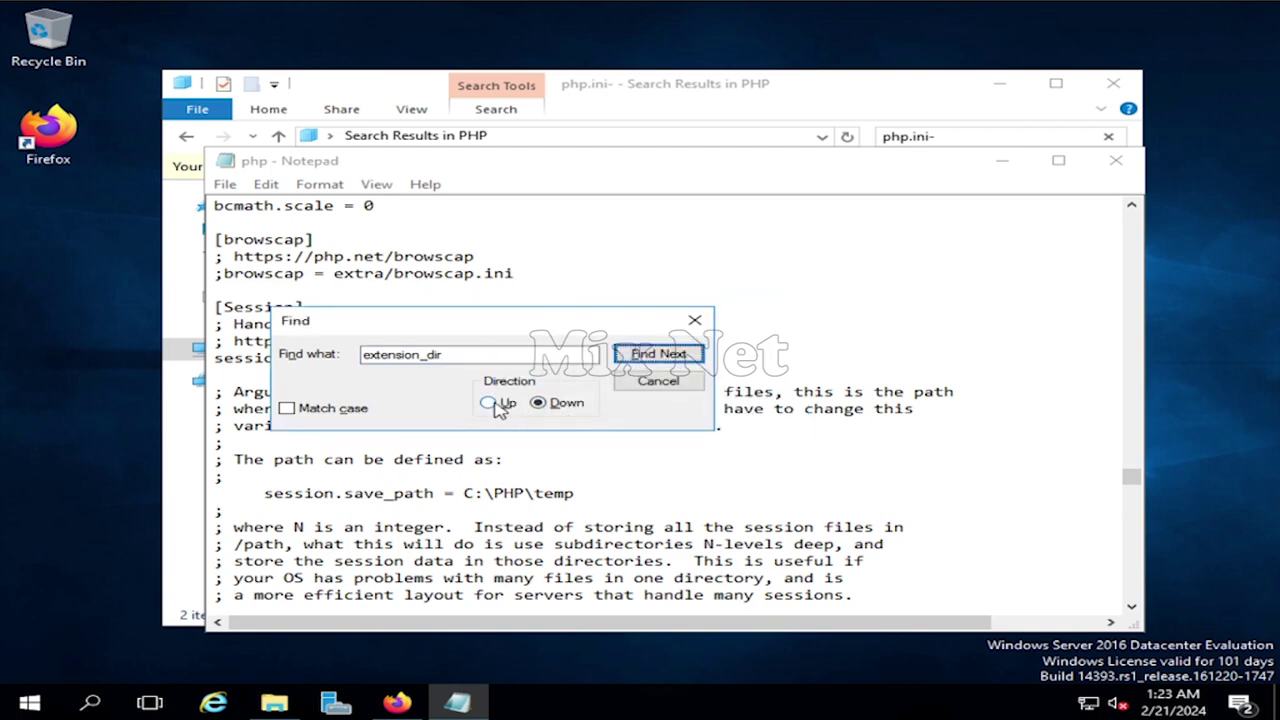
click(500, 408)
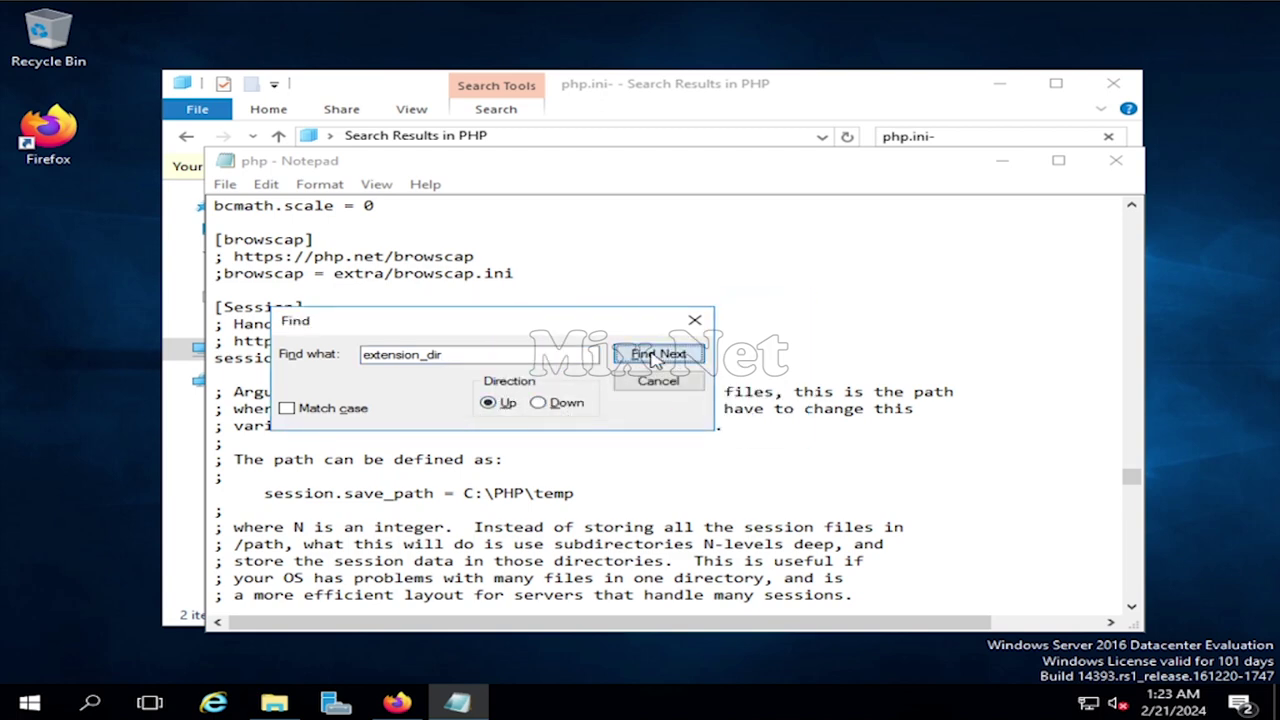
click(655, 356)
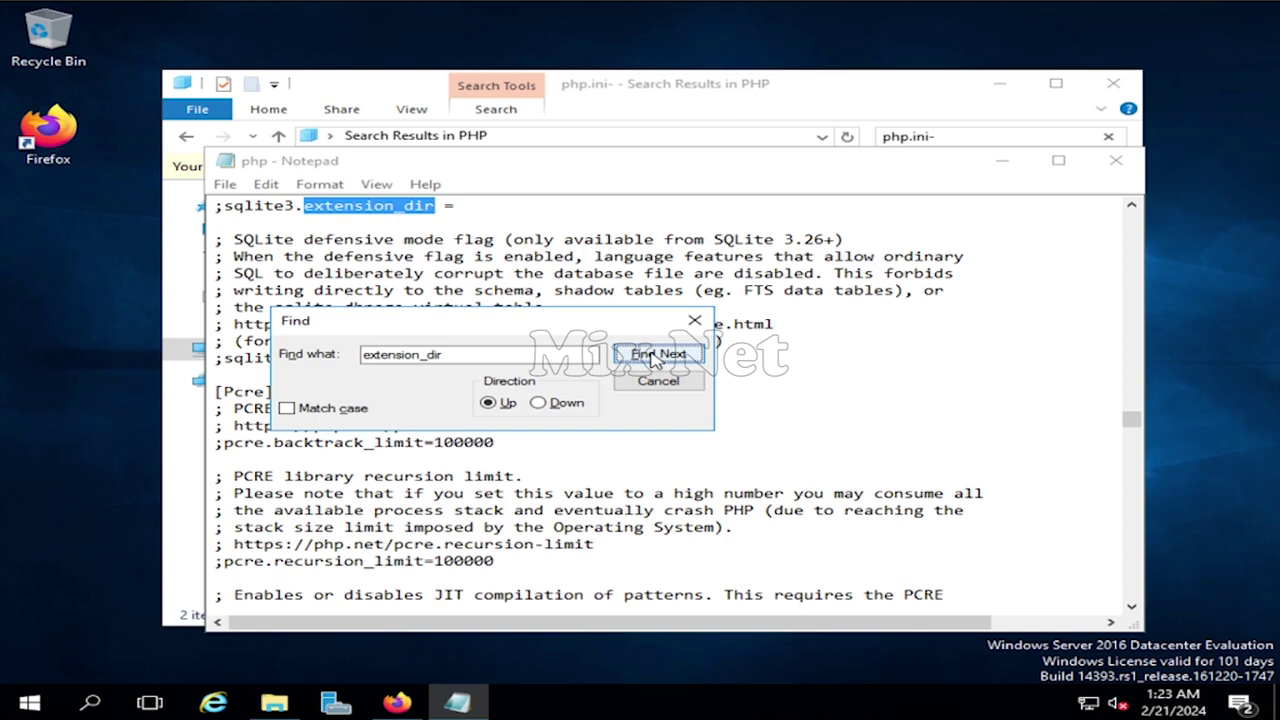
click(655, 356)
click(655, 356)
scroll(370, 256, up, 1)
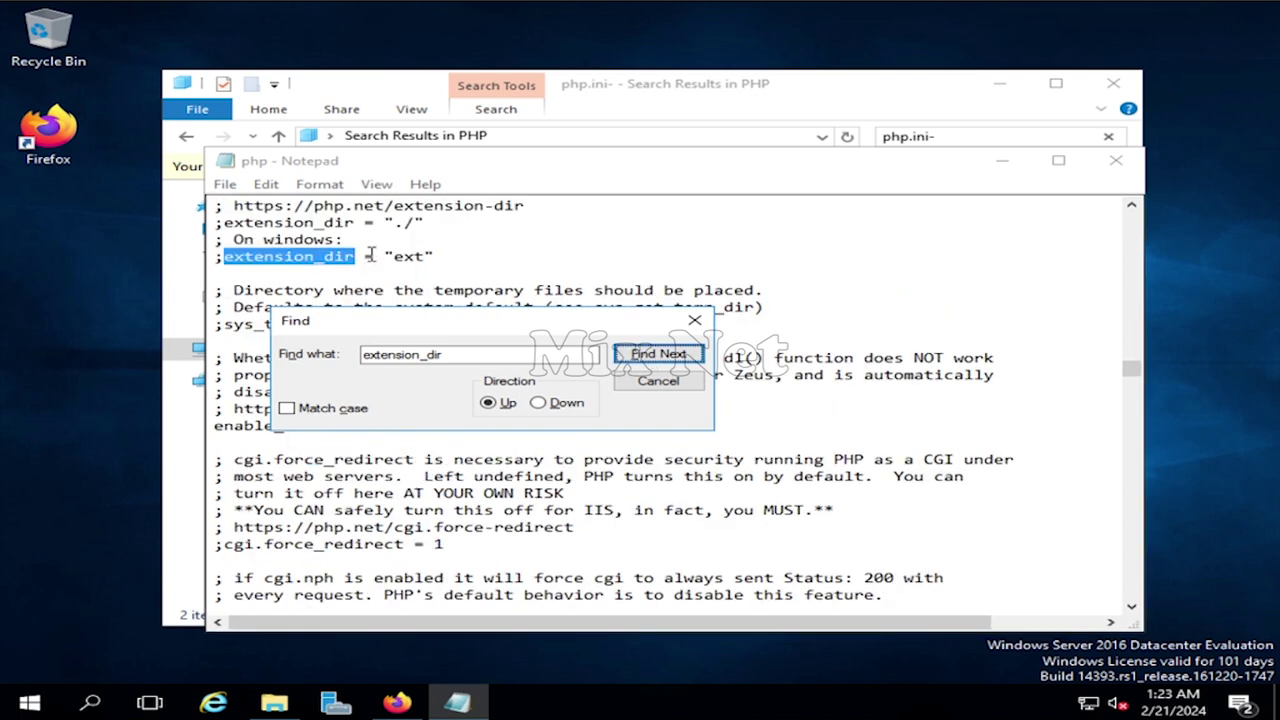
click(225, 257)
key(BackSpace)
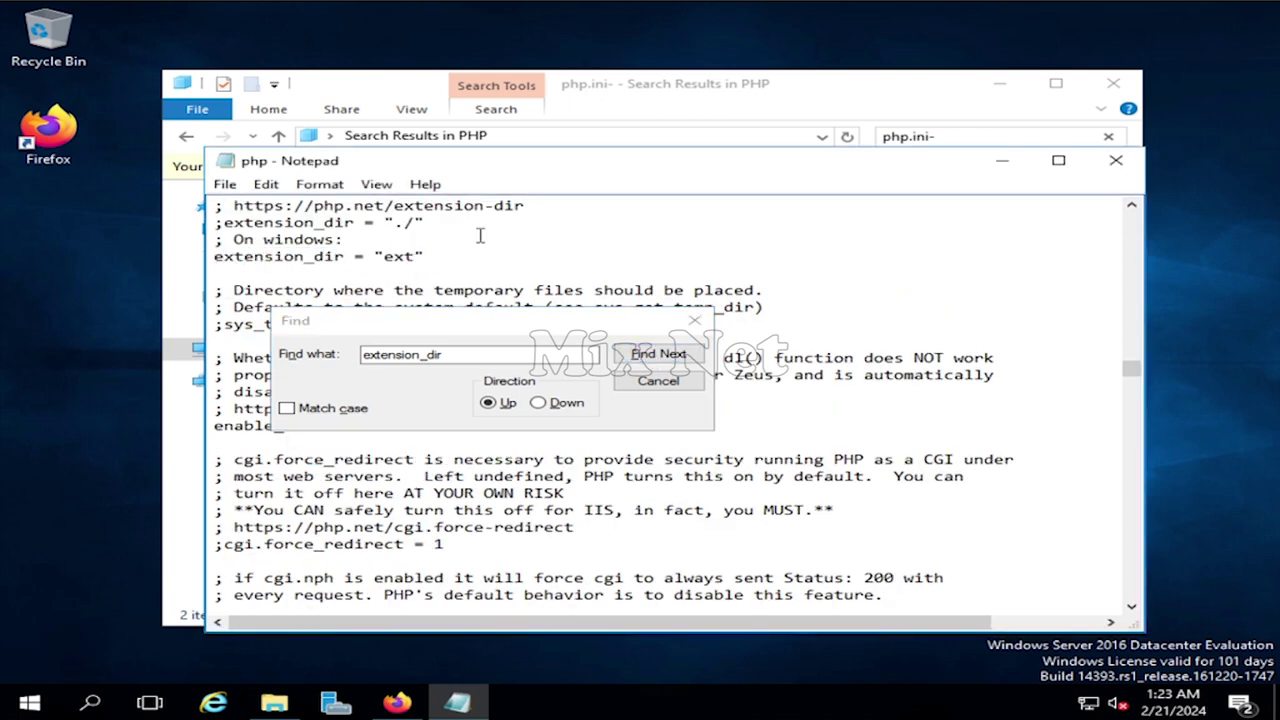
click(434, 252)
key(BackSpace)
key(BackSpace)
key(BackSpace)
key(BackSpace)
key(BackSpace)
text(C:\PHP\ext)
- Locate the ;cgi.force_redirect = 1 line further down php.ini
click(585, 382)
key(BackSpace)
text(cgi.force_re)
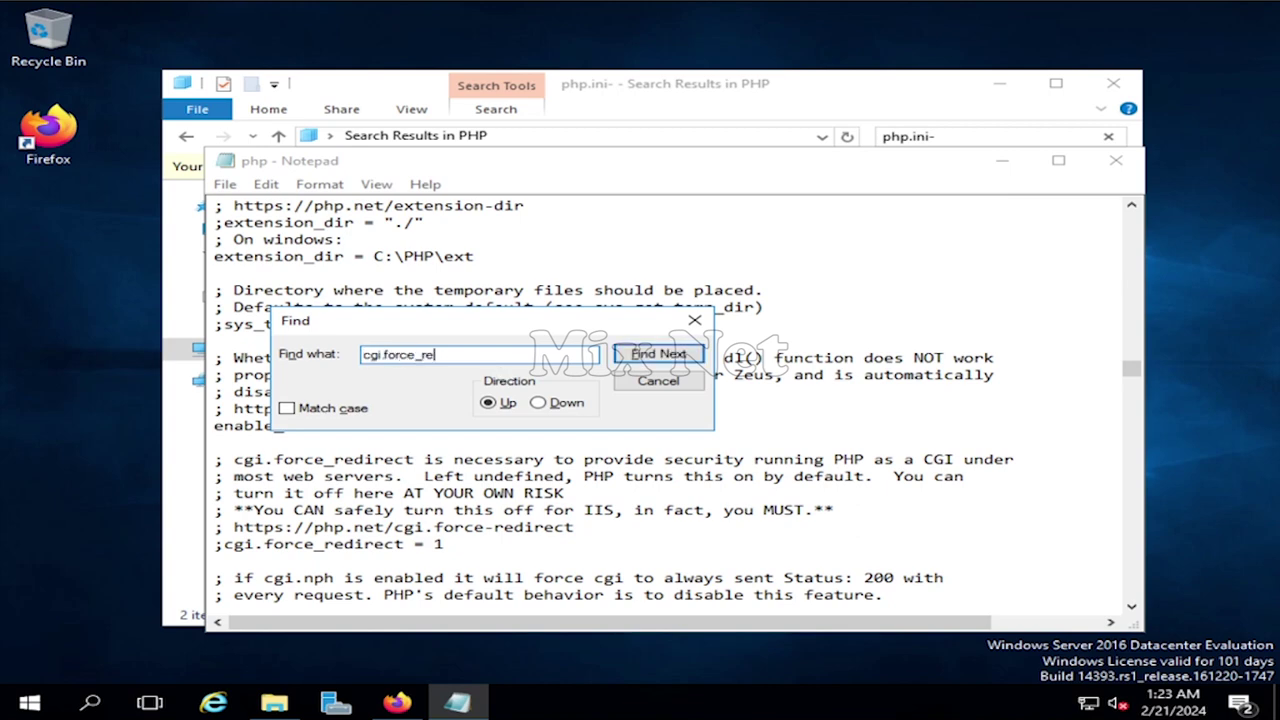
text(direct)
click(660, 354)
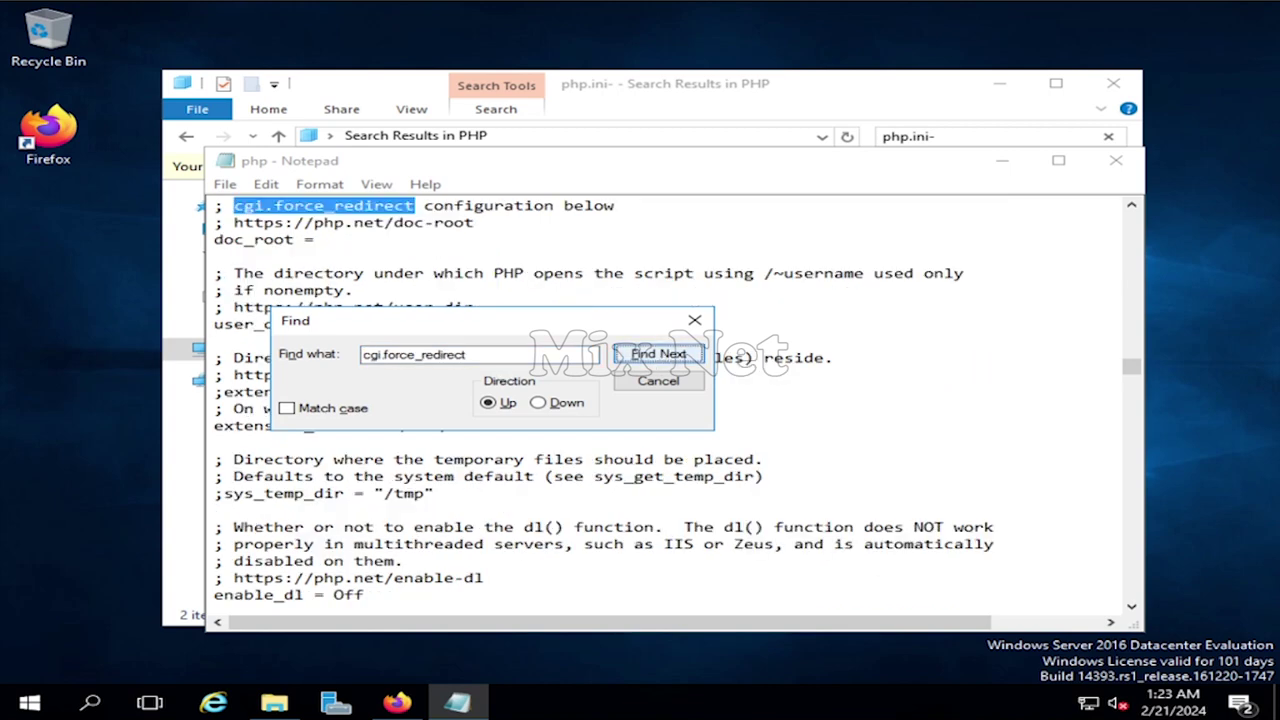
scroll(584, 223, up, 1)
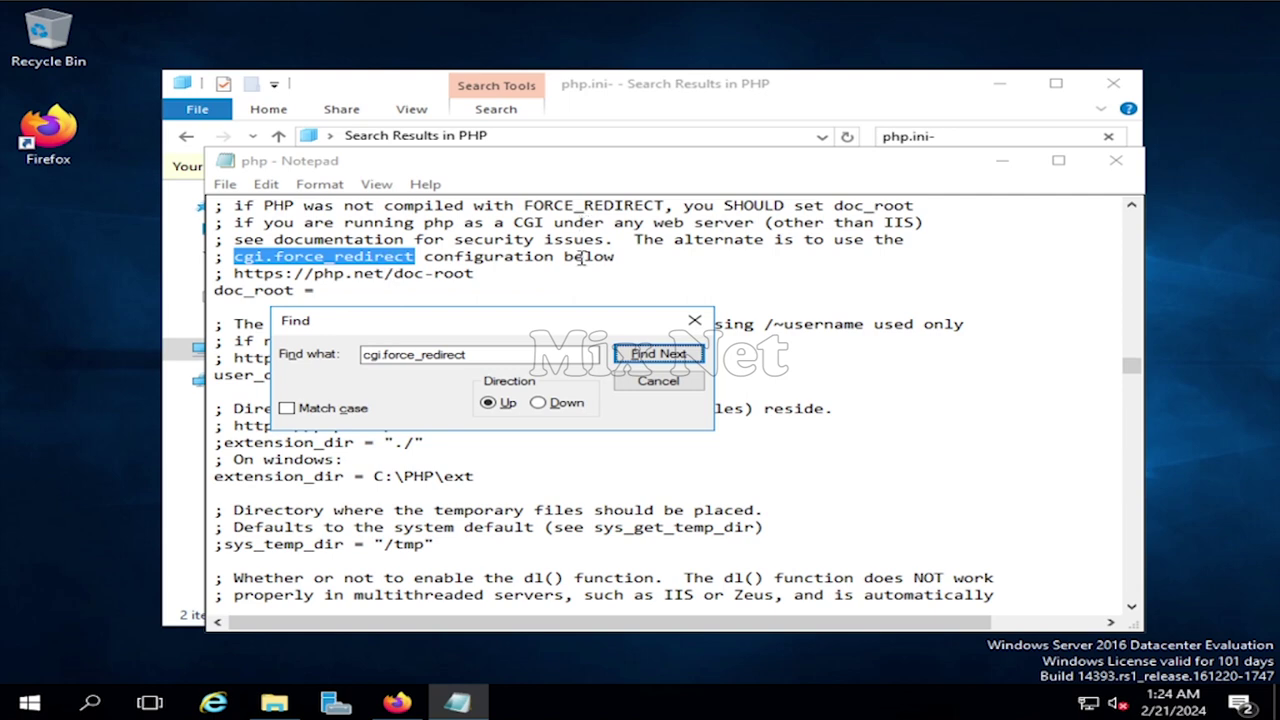
click(645, 354)
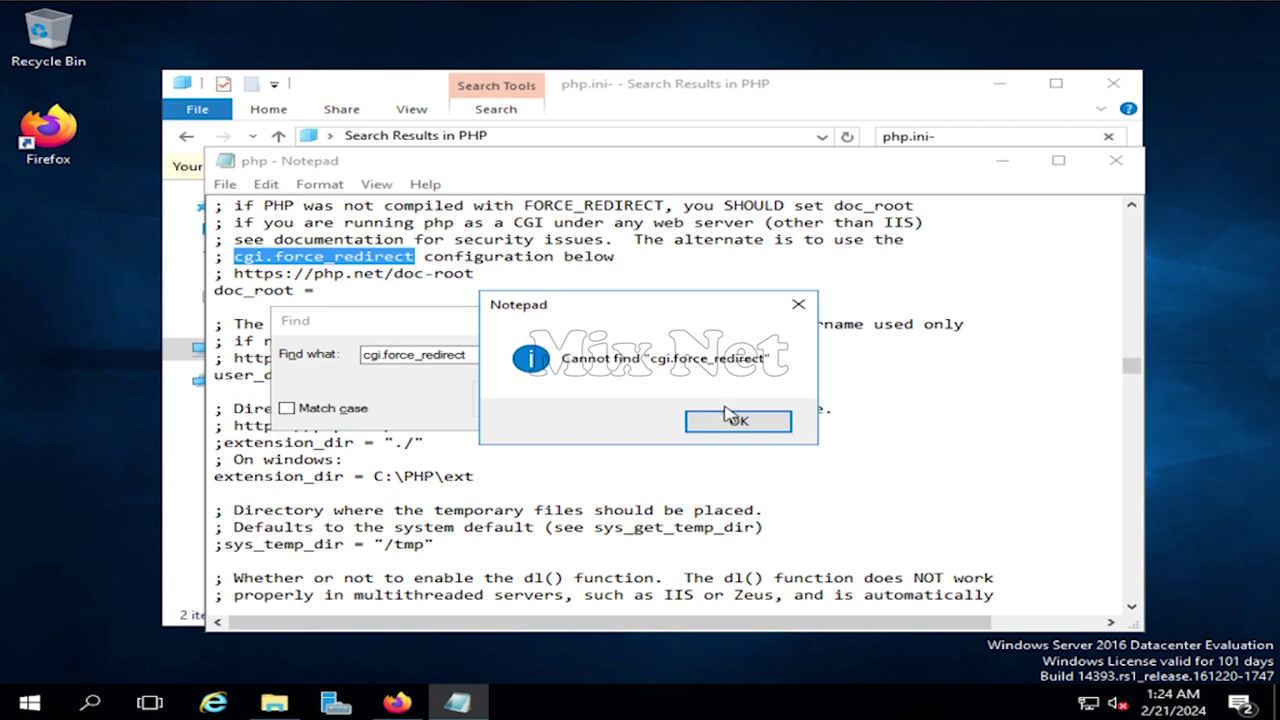
click(730, 418)
click(540, 402)
click(657, 354)
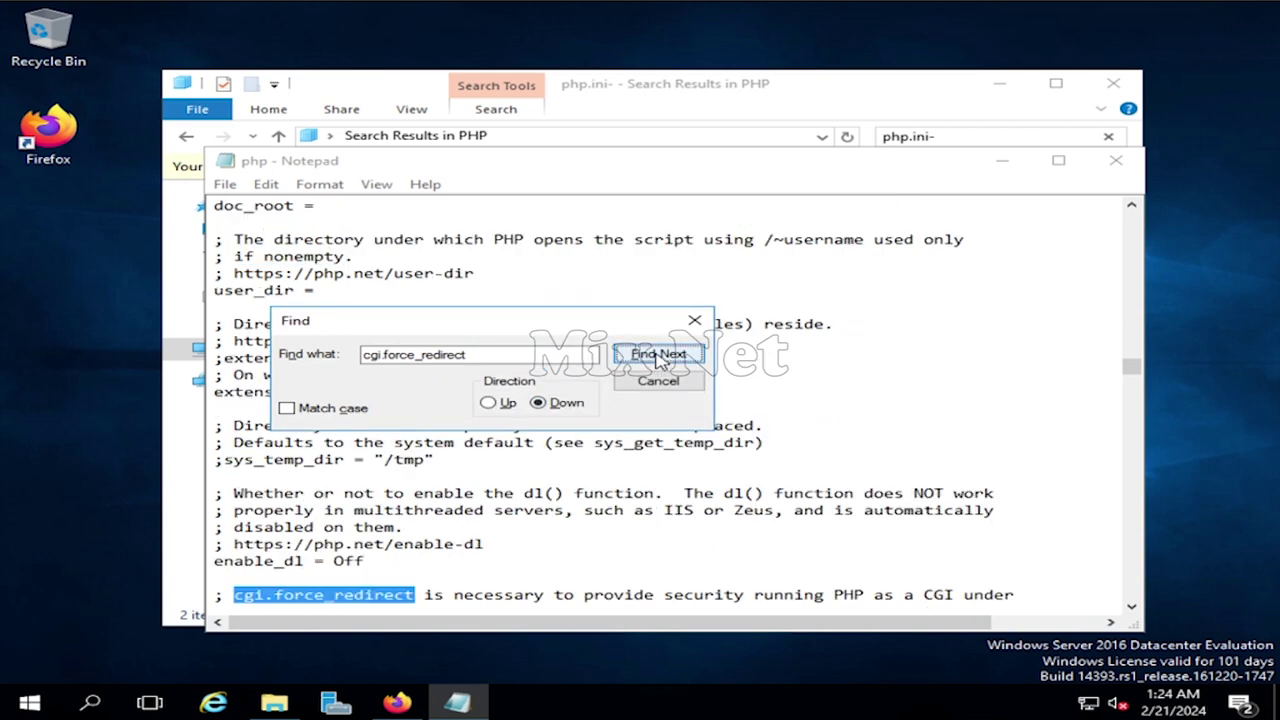
click(657, 354)
scroll(400, 520, down, 1)
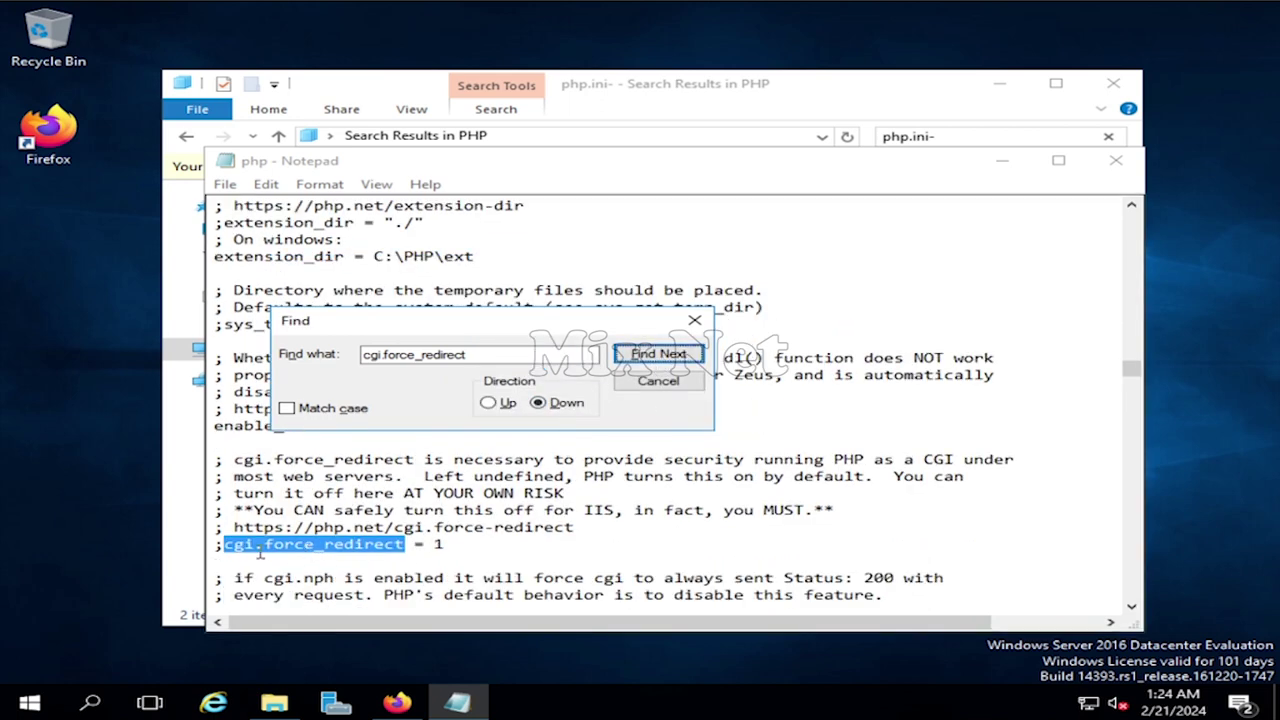
- Uncomment cgi.force_redirect and change its value from 1 to 0
click(226, 544)
key(BackSpace)
key(End)
key(BackSpace)
text(0)
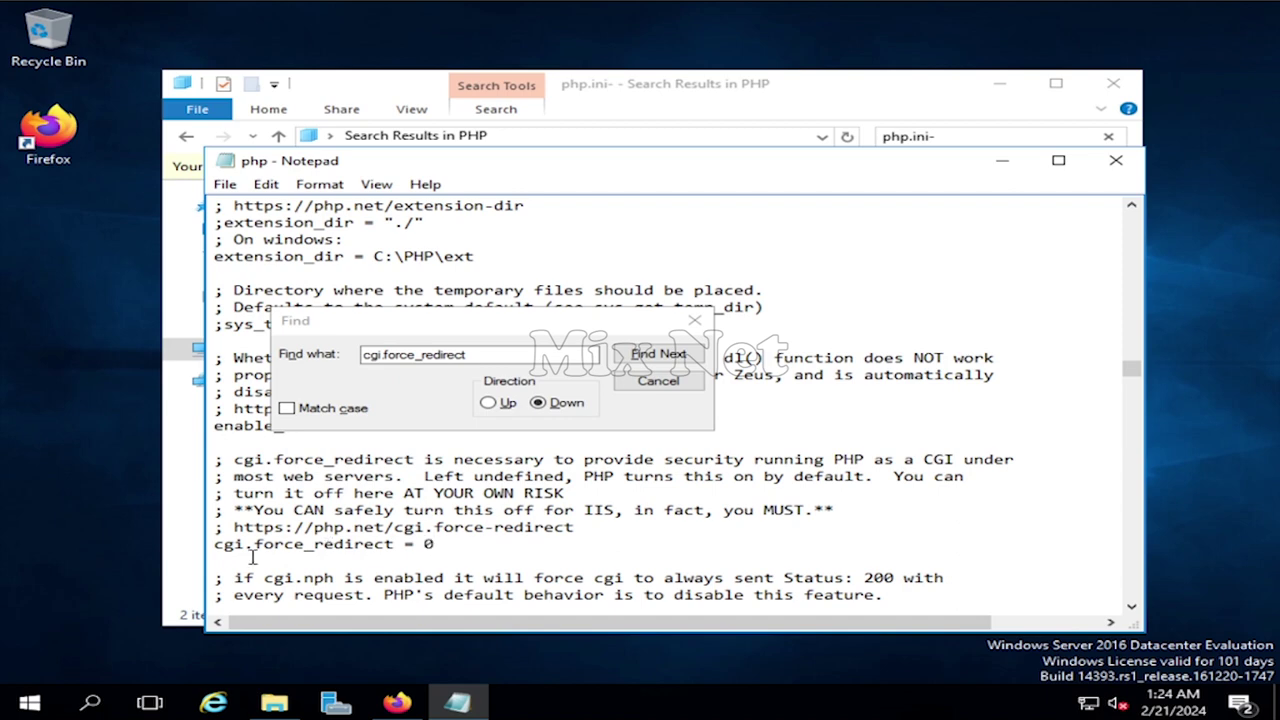
click(464, 354)
drag(464, 354, 396, 354)
key(BackSpace)
text(i.fi)
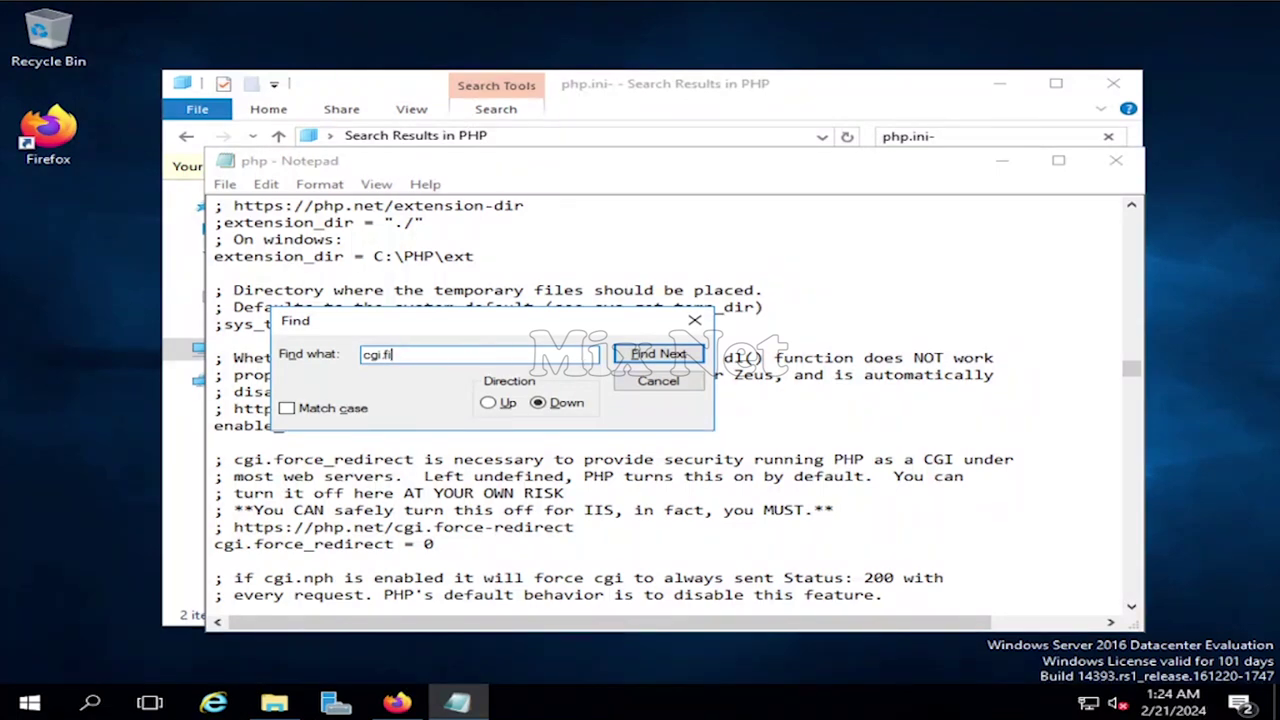
text(x_pathinfo)
- Uncomment the cgi.fix_pathinfo setting
click(658, 354)
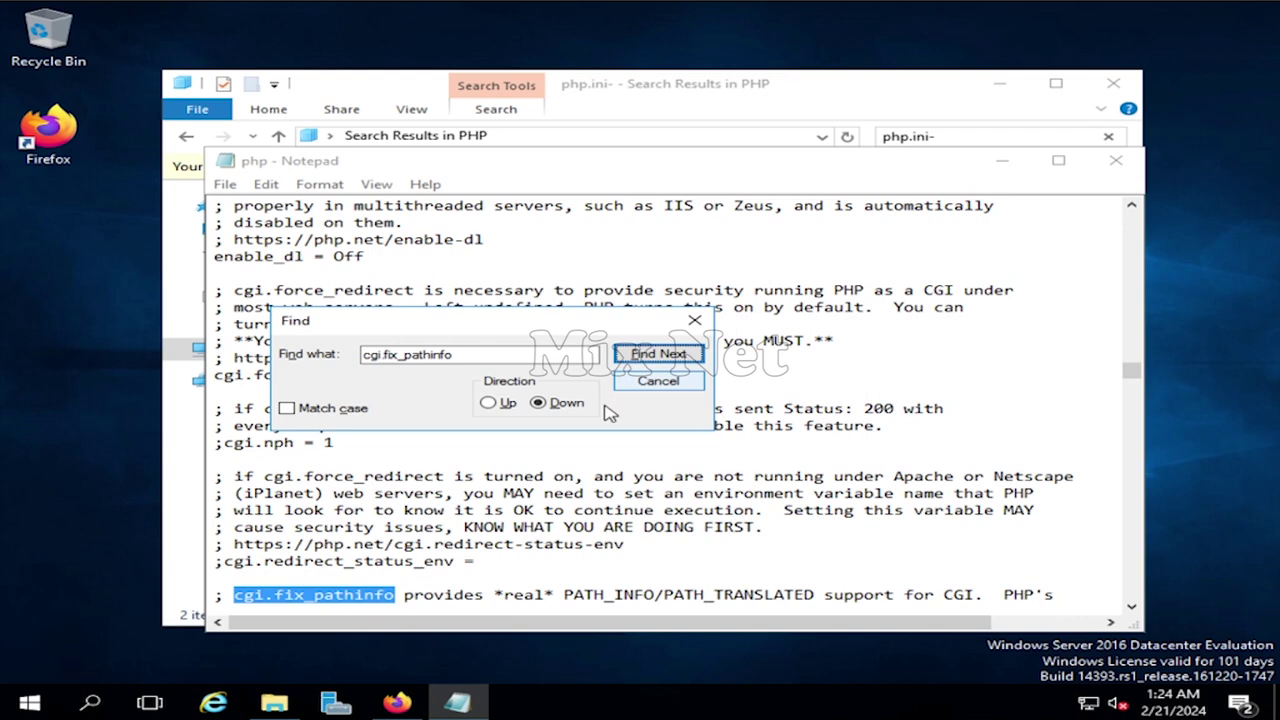
scroll(478, 508, down, 1)
click(222, 544)
key(BackSpace)
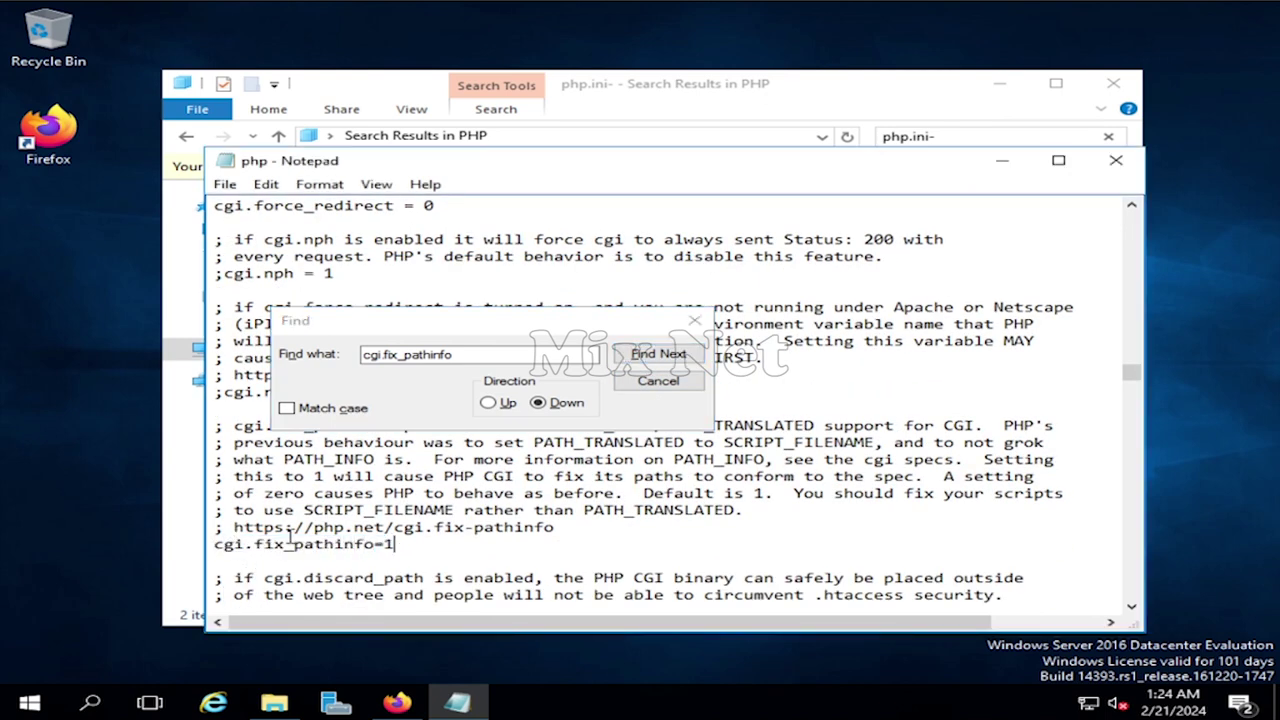
drag(404, 544, 373, 544)
- Find and uncomment the fastcgi.impersonate setting
click(472, 354)
key(BackSpace)
key(BackSpace)
key(BackSpace)
key(BackSpace)
key(BackSpace)
key(BackSpace)
key(BackSpace)
key(BackSpace)
key(BackSpace)
key(BackSpace)
key(BackSpace)
key(BackSpace)
key(BackSpace)
key(BackSpace)
key(BackSpace)
key(BackSpace)
text(fastcgi.impersonate)
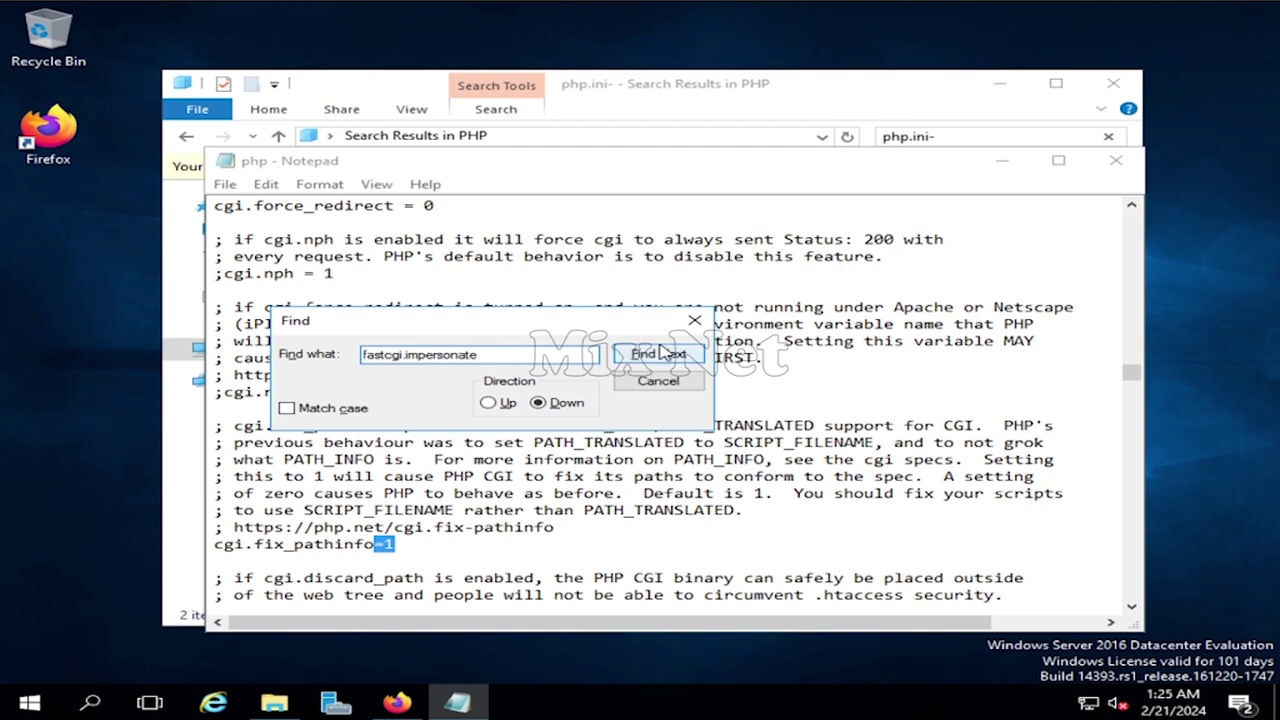
click(660, 352)
click(660, 352)
scroll(302, 562, down, 2)
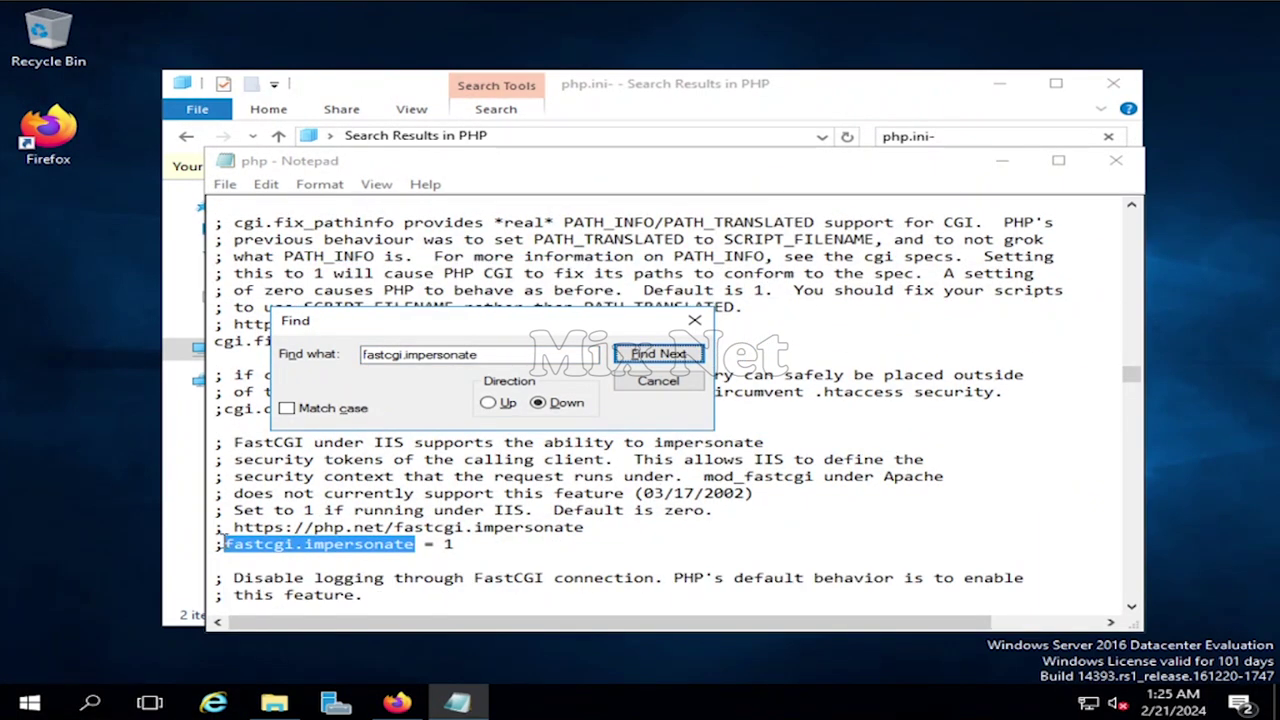
click(222, 544)
key(BackSpace)
double_click(444, 545)
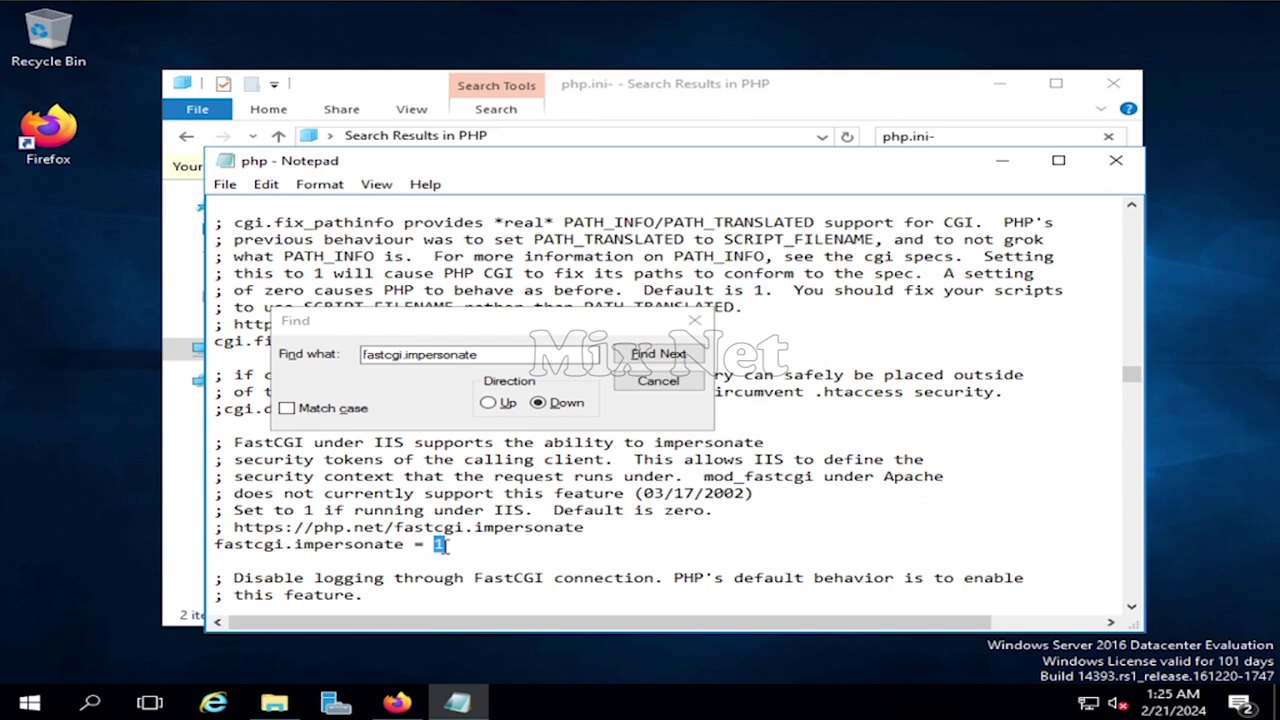
- Find and uncomment the fastcgi.logging setting
click(513, 356)
key(BackSpace)
key(BackSpace)
key(BackSpace)
key(BackSpace)
key(BackSpace)
key(BackSpace)
key(BackSpace)
key(BackSpace)
key(BackSpace)
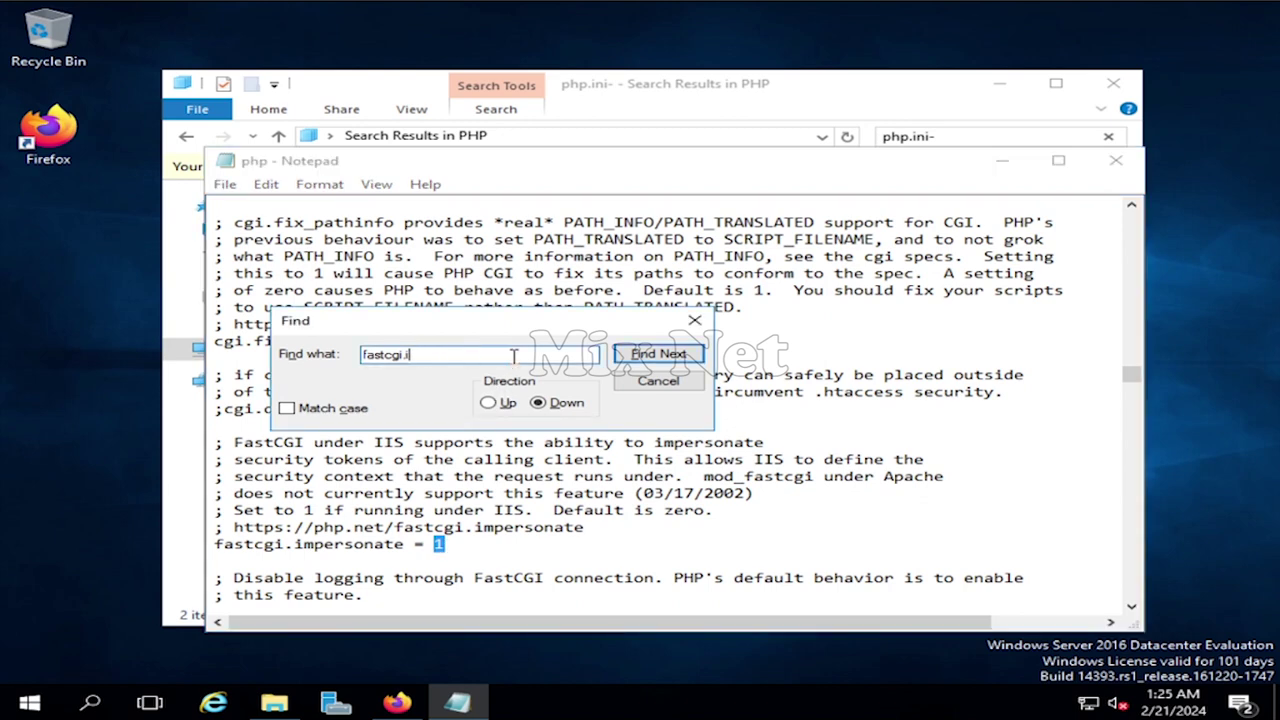
text(logging)
key(BackSpace)
text(g)
click(660, 353)
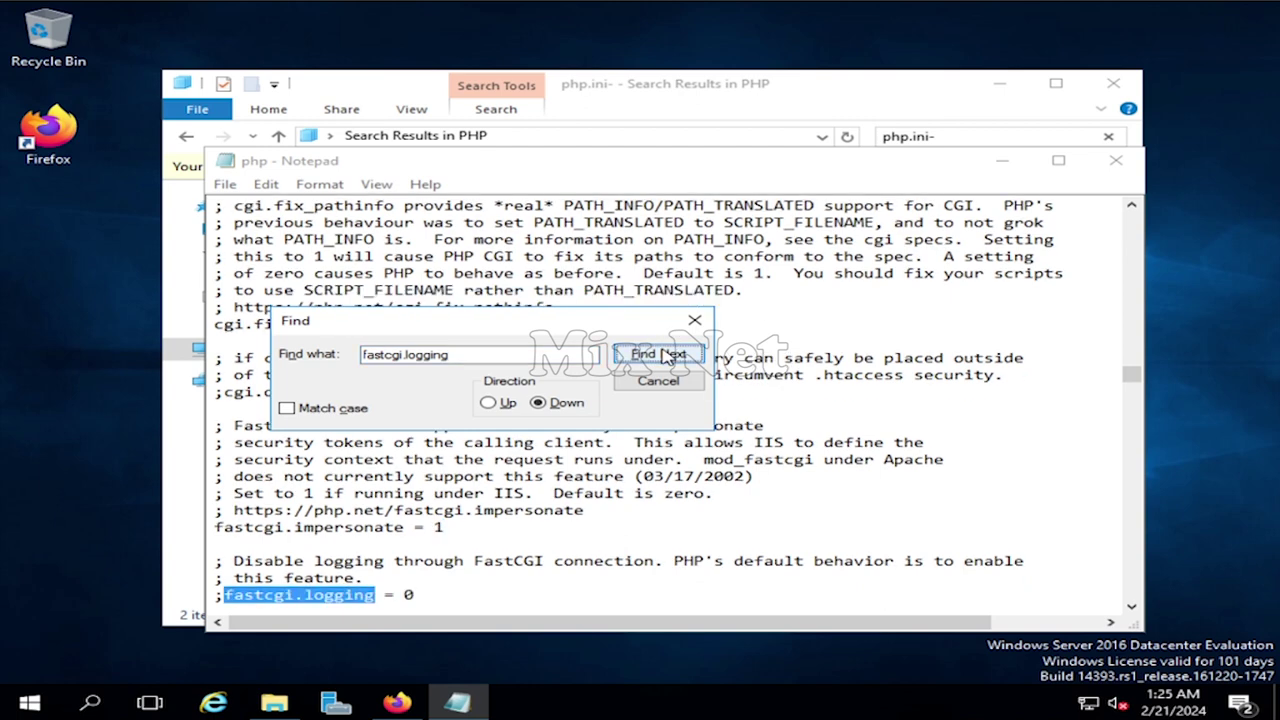
scroll(259, 604, down, 2)
click(224, 493)
key(BackSpace)
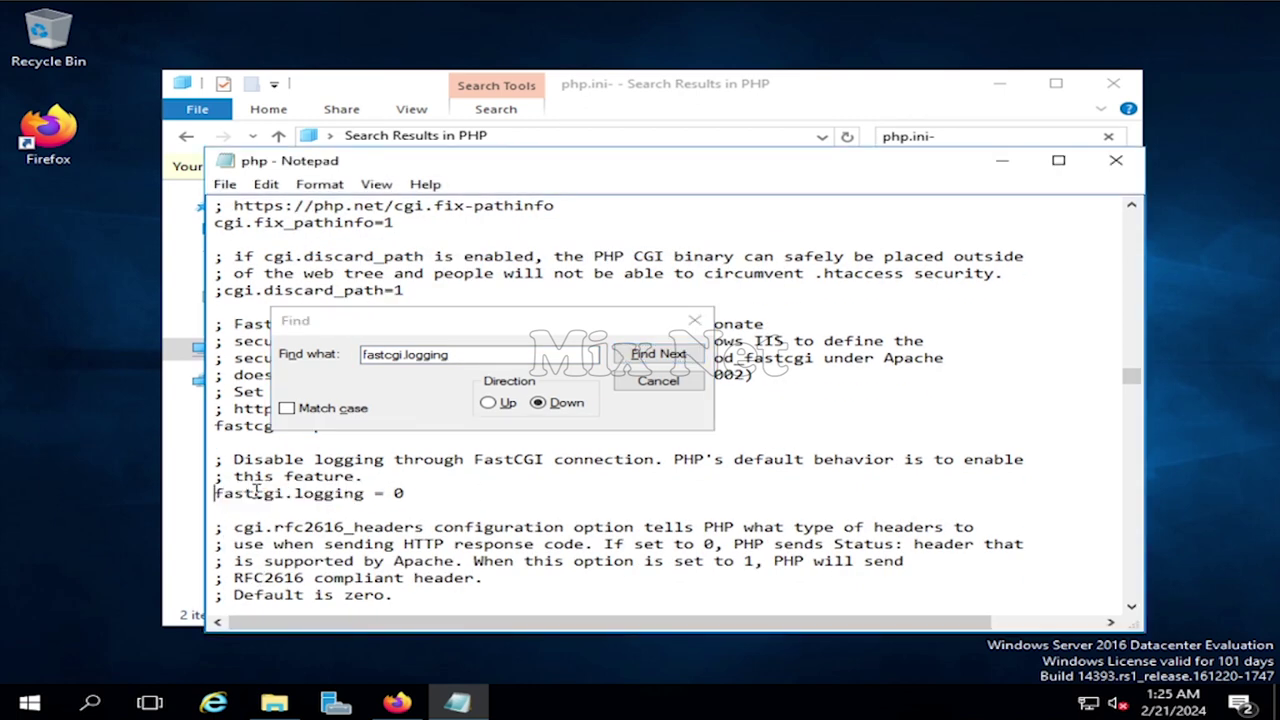
- Find max_execution_time and change its value from 30 to 300
click(497, 388)
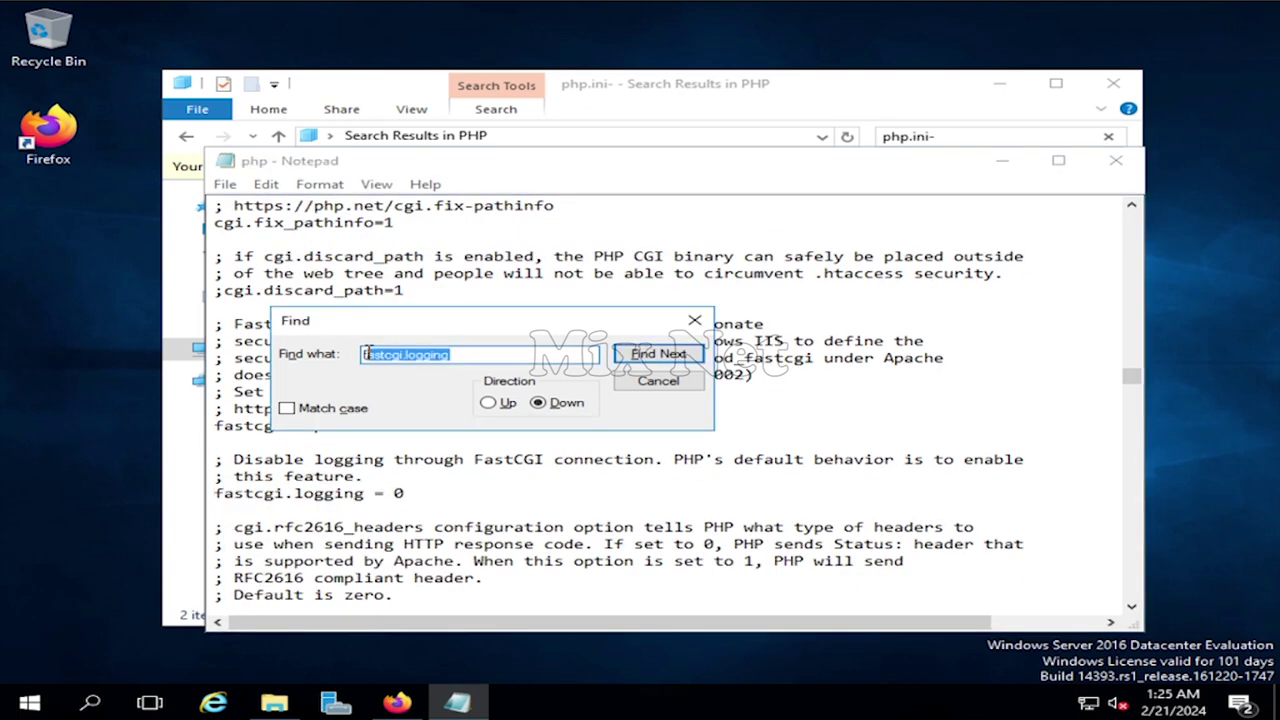
text(max_execution)
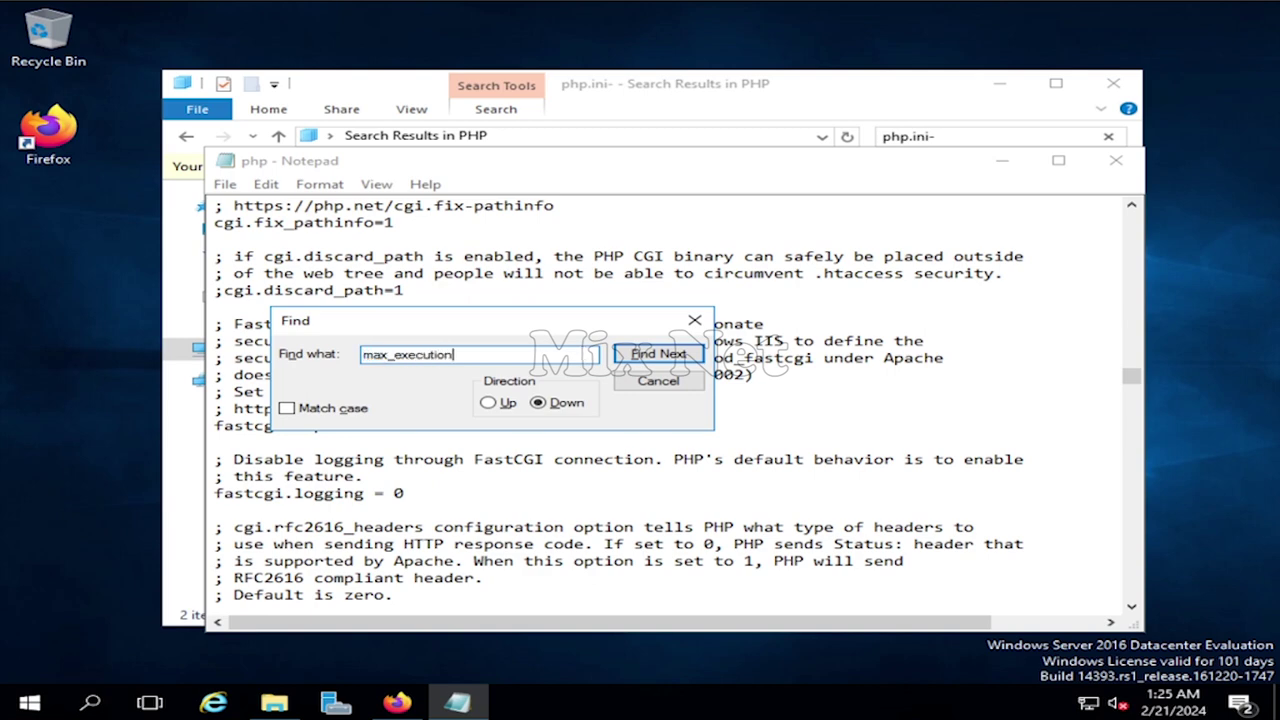
text(_time)
click(658, 354)
click(735, 421)
click(488, 403)
key(Return)
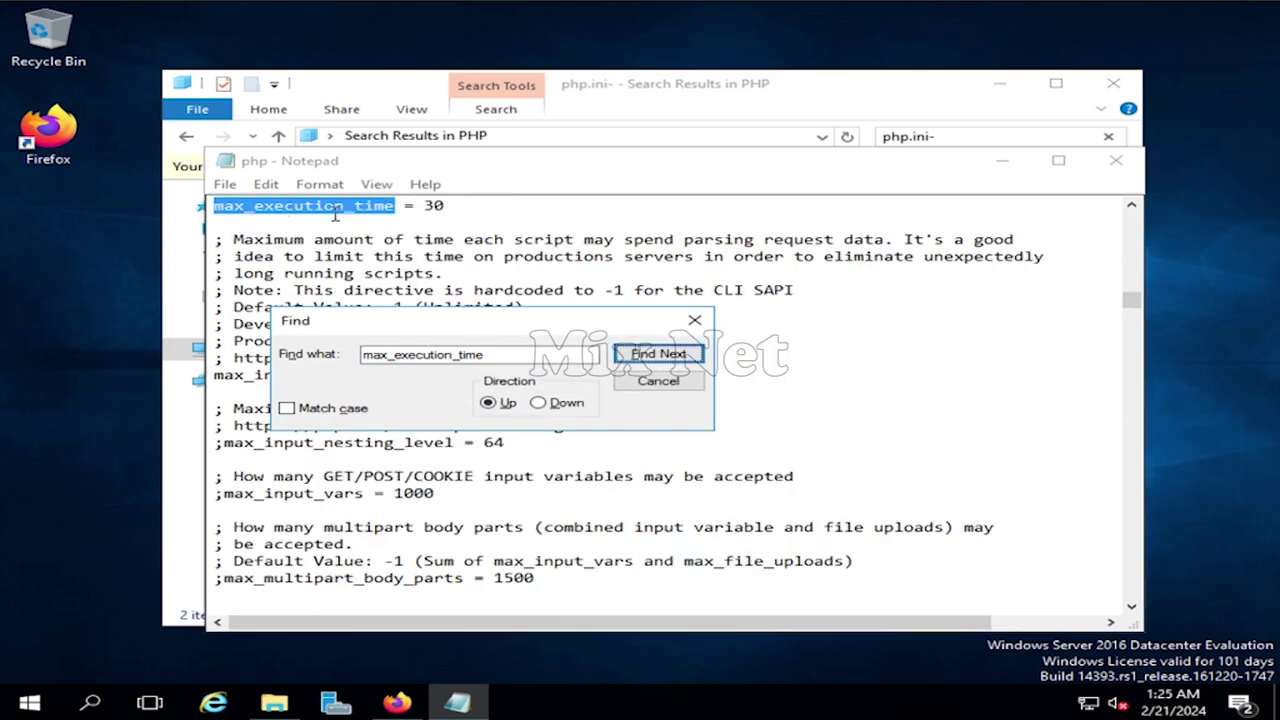
scroll(452, 258, up, 1)
click(452, 258)
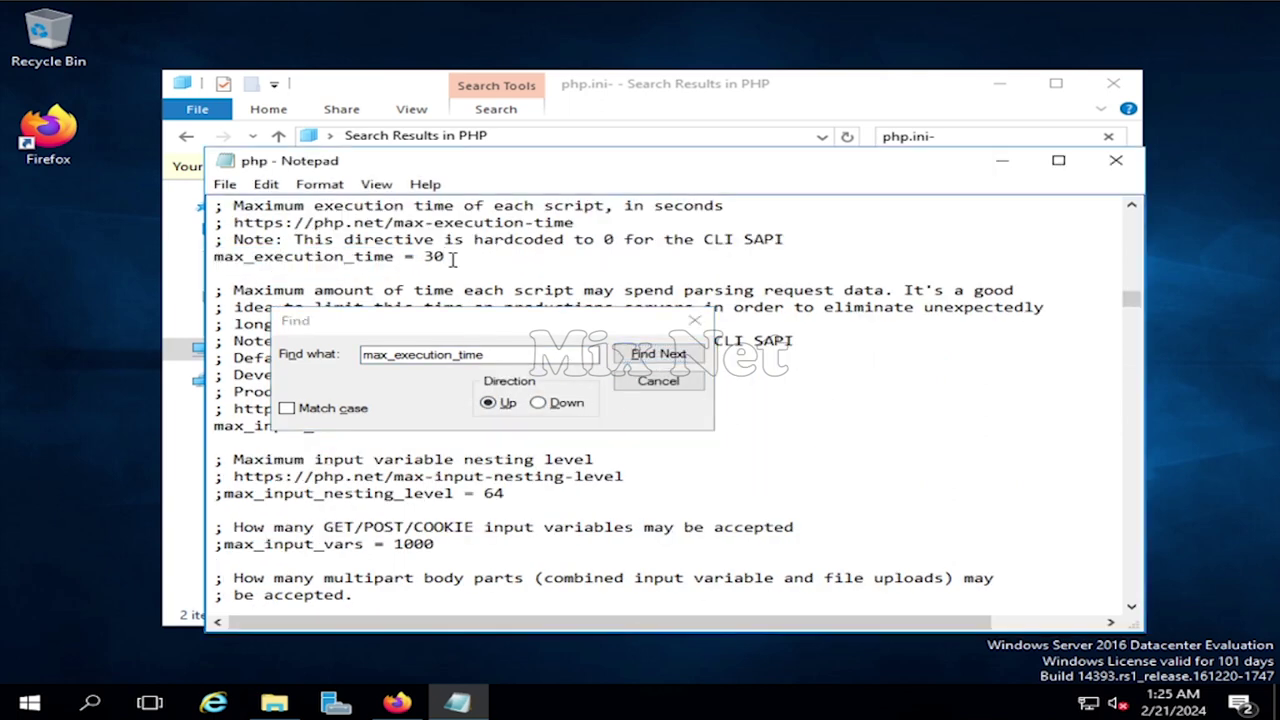
text(0)
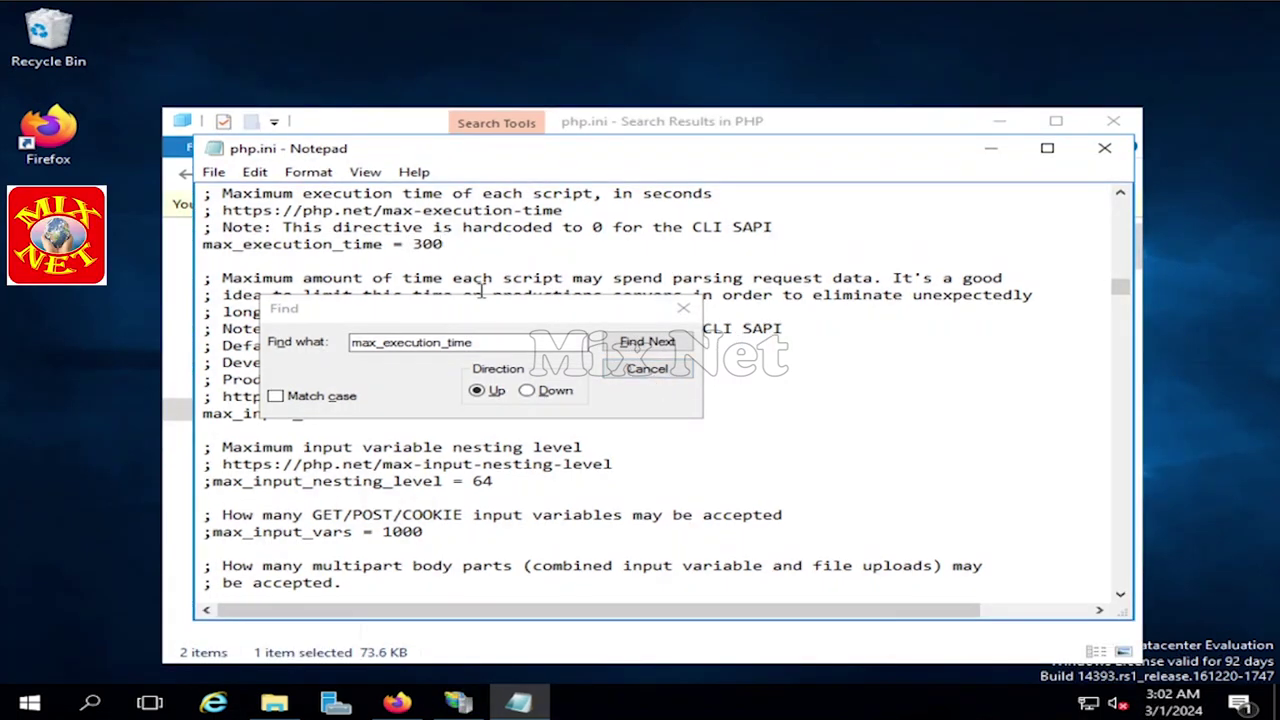
click(500, 342)
- Find and uncomment the extension=mysqli line
double_click(500, 342)
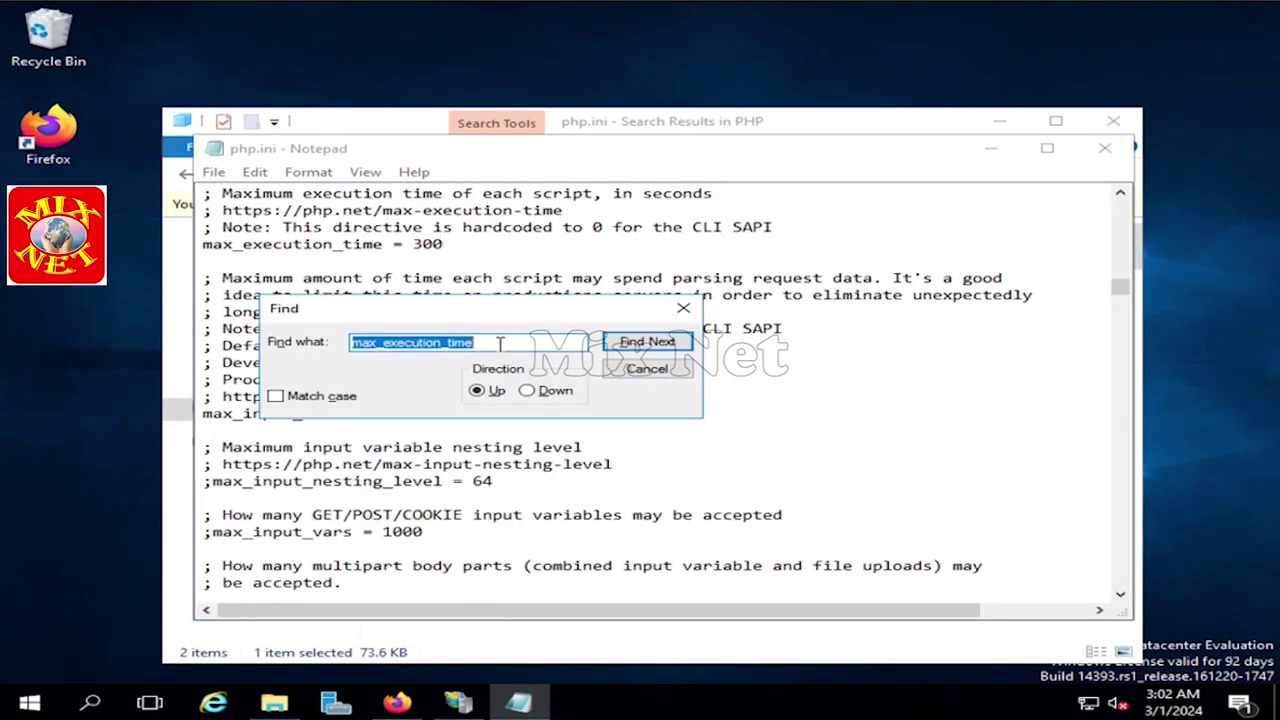
key(BackSpace)
text(mys)
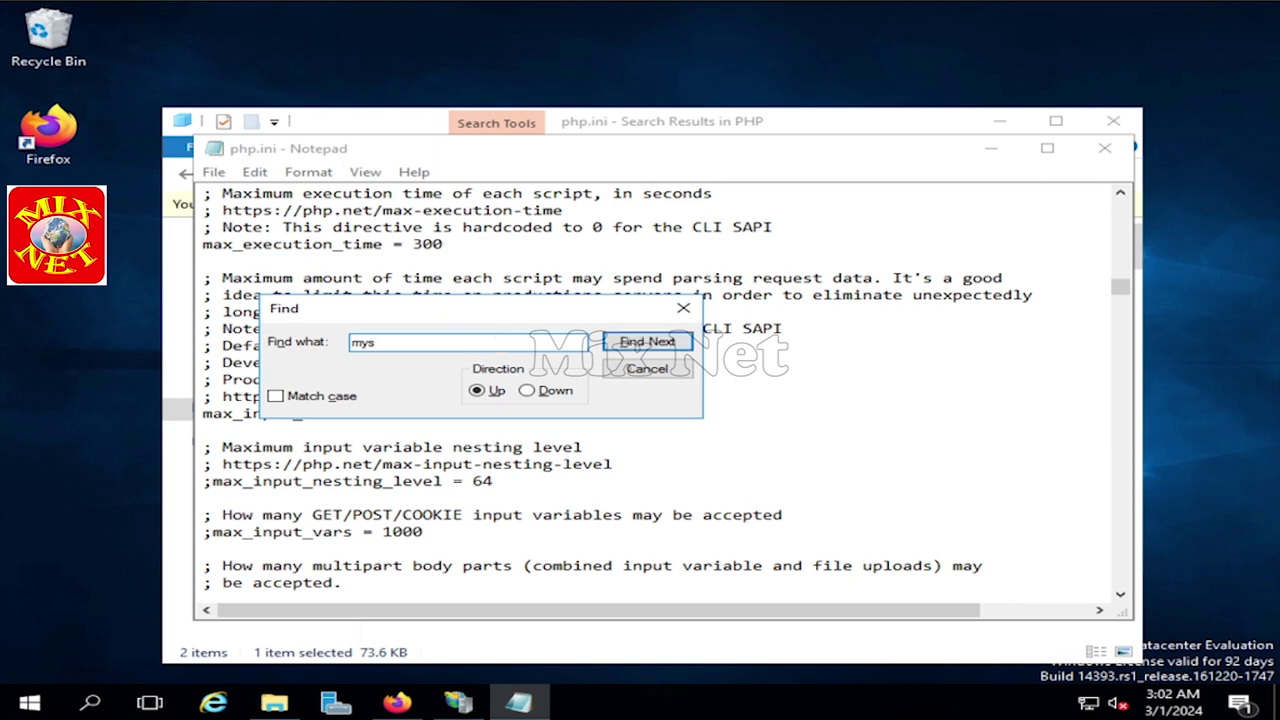
text(qli)
click(527, 391)
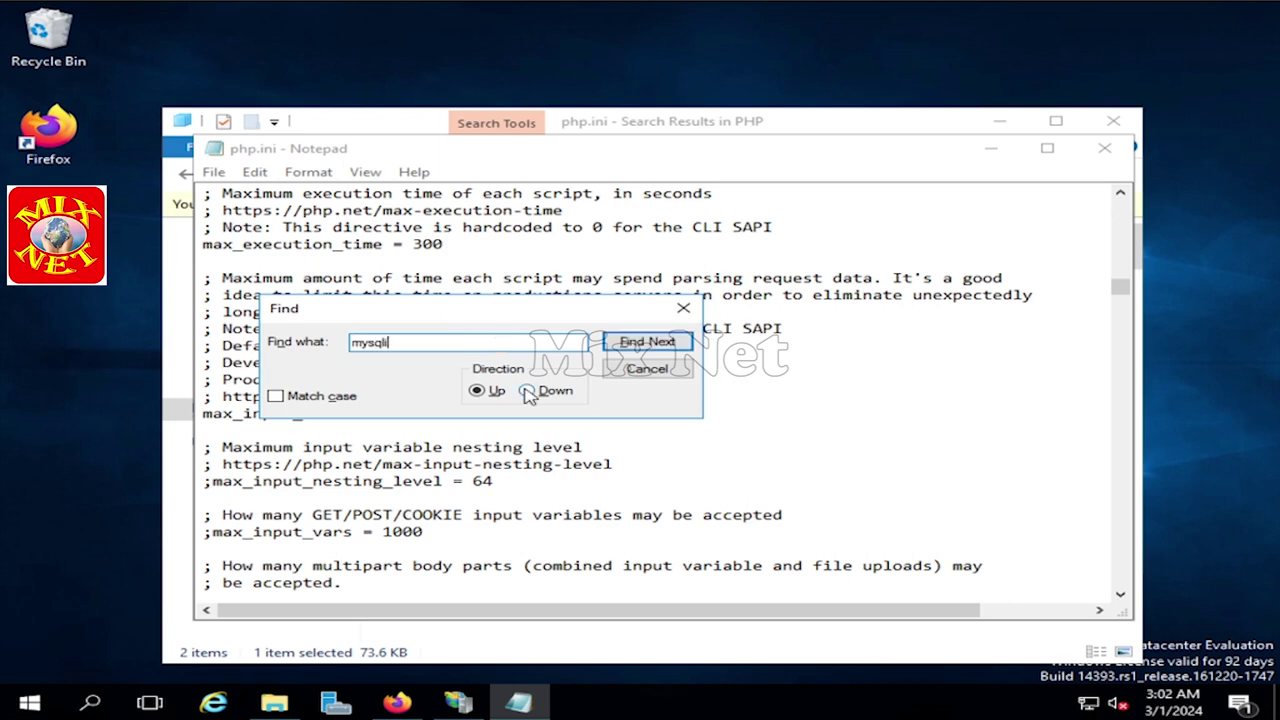
click(652, 343)
click(652, 343)
mouse_move(617, 312)
mouse_down()
mouse_move(700, 340)
mouse_move(595, 300)
mouse_up()
scroll(410, 577, down, 1)
click(215, 535)
key(BackSpace)
click(379, 532)
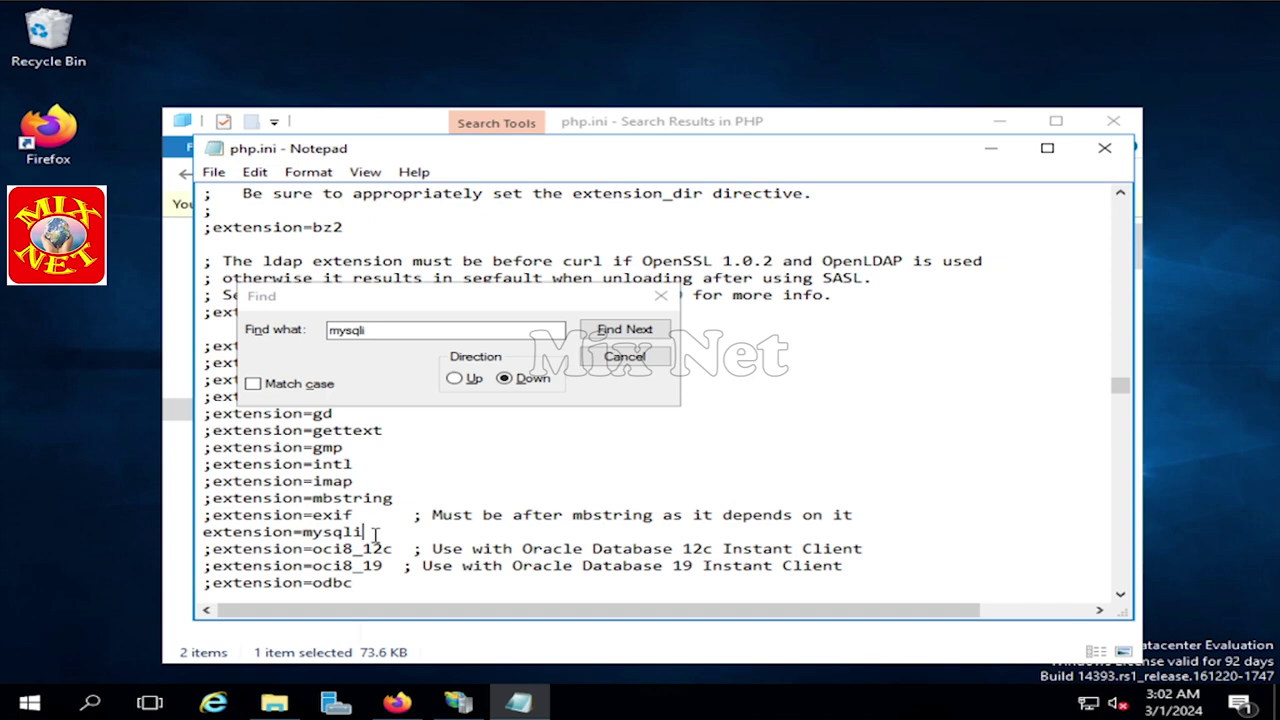
- Save php.ini and close Notepad
click(624, 357)
click(213, 172)
click(270, 240)
click(1104, 148)
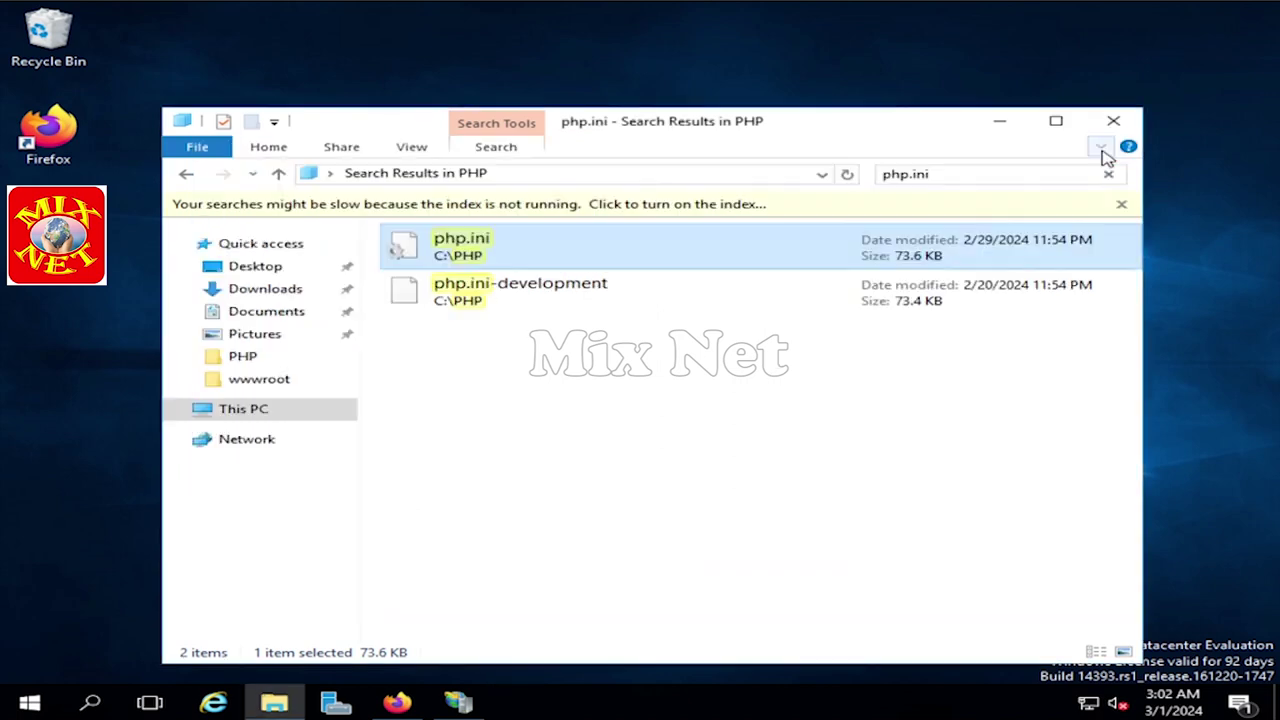
- Close the php.ini search results and launch IIS Manager from Server Manager Tools, maximized
click(1115, 124)
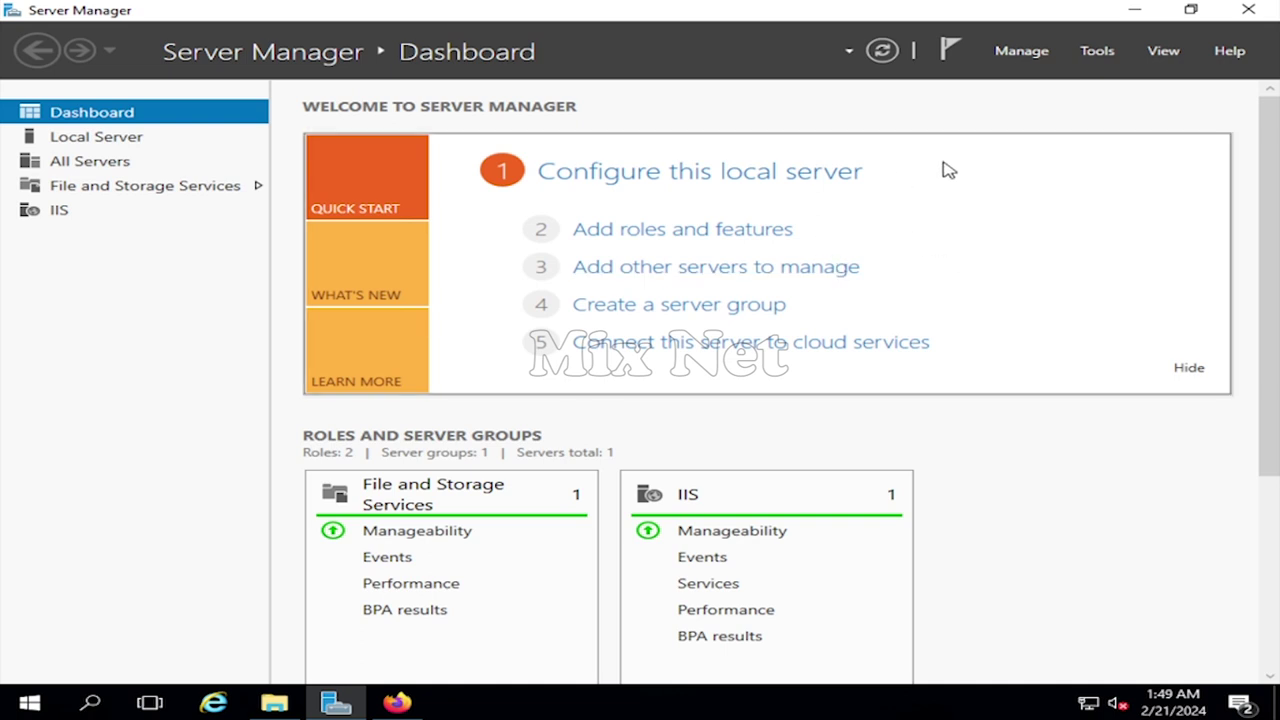
click(1096, 51)
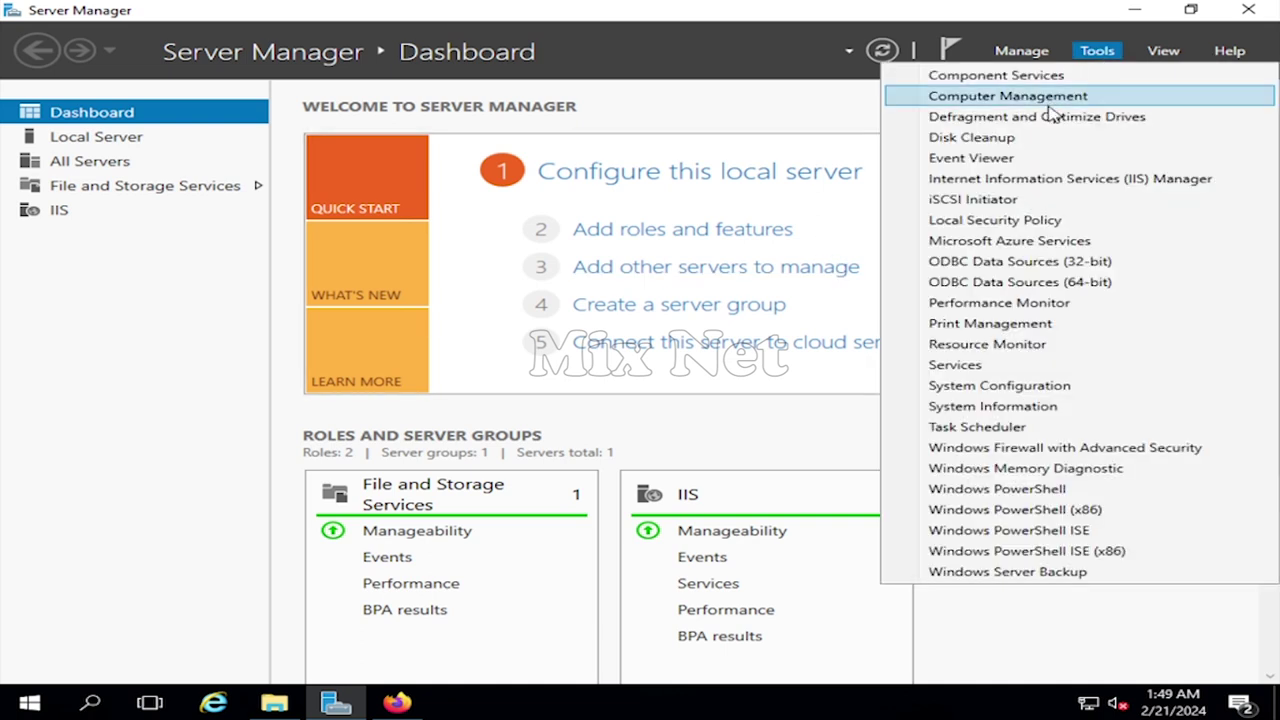
click(1114, 180)
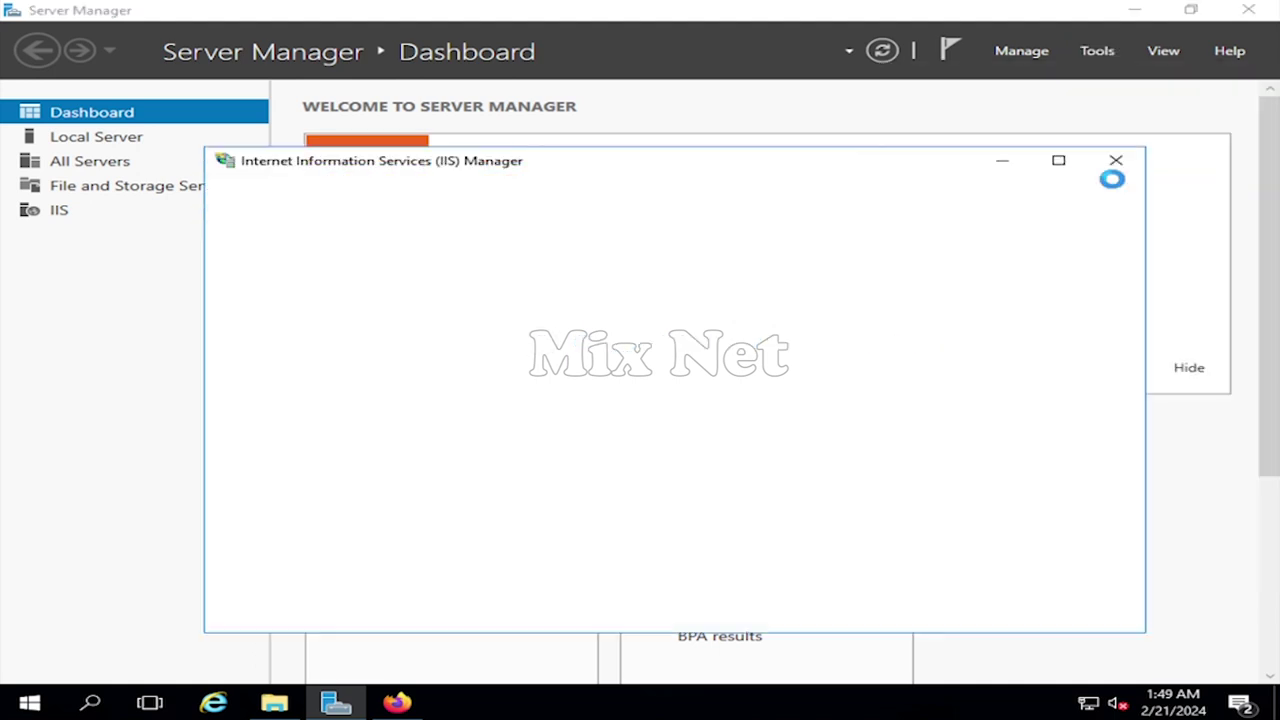
click(1058, 162)
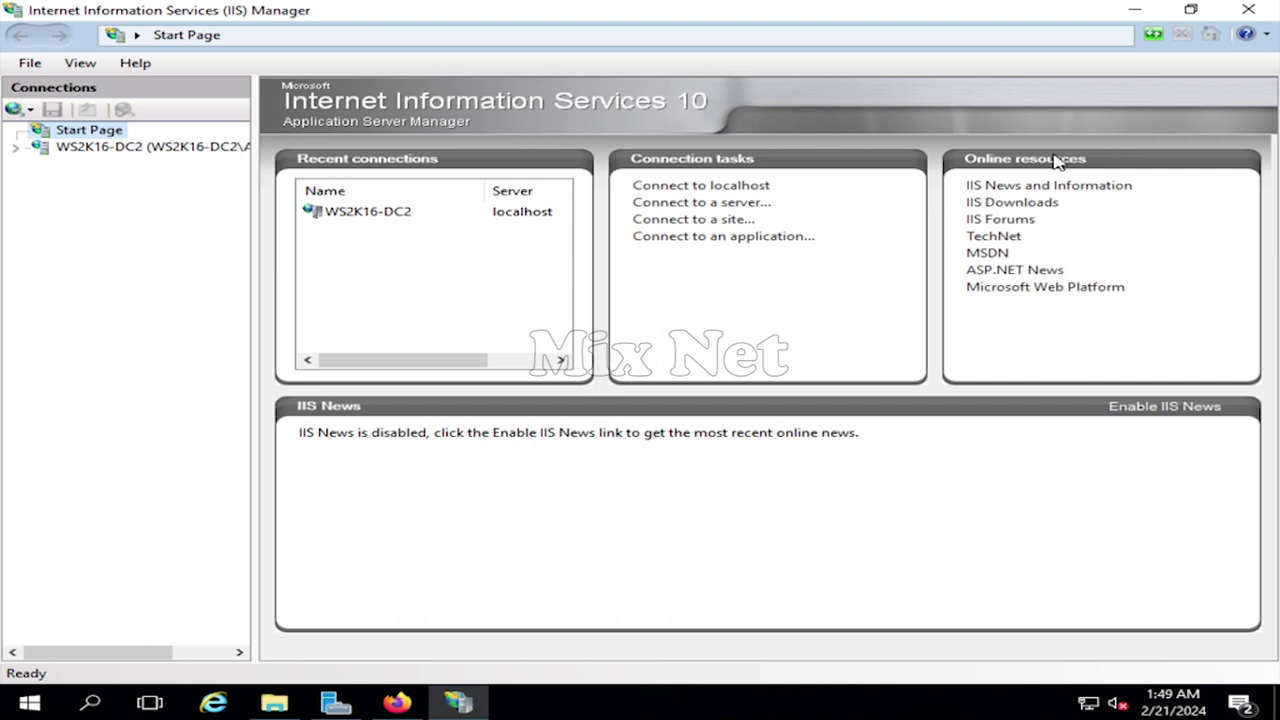
- In the server's Handler Mappings, add a module mapping for *.php using FastCgiModule
click(116, 148)
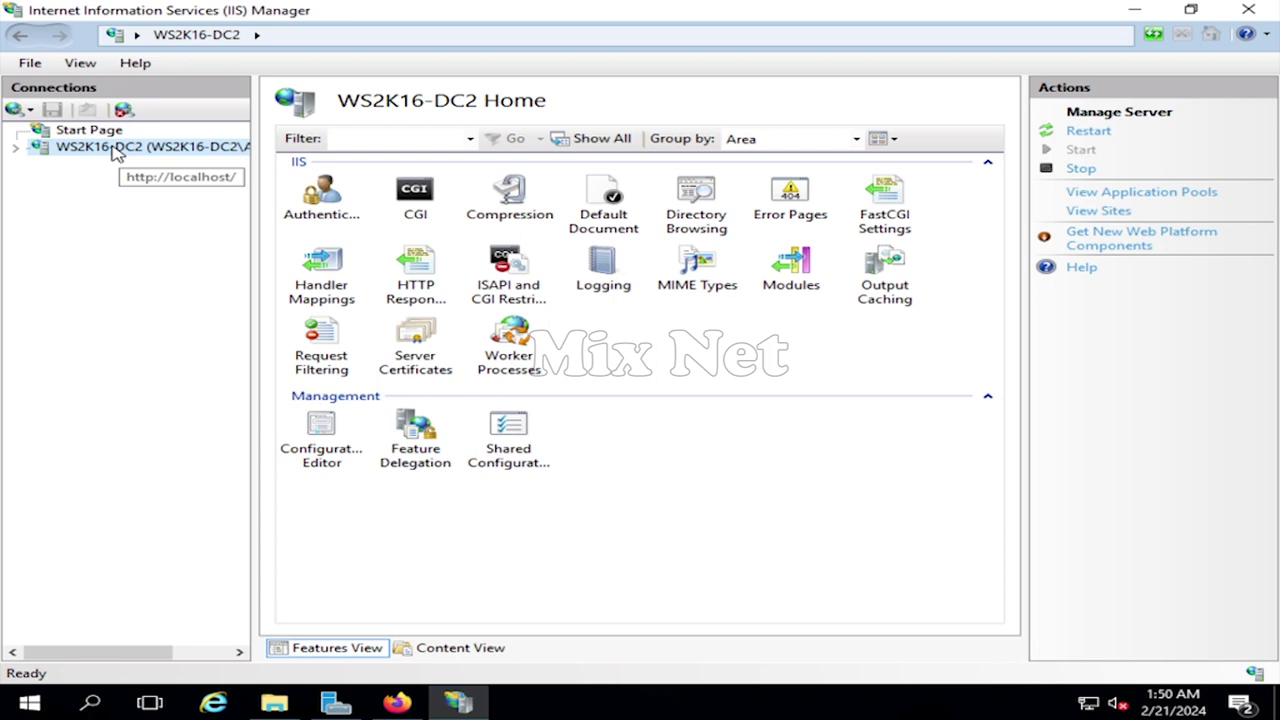
double_click(330, 280)
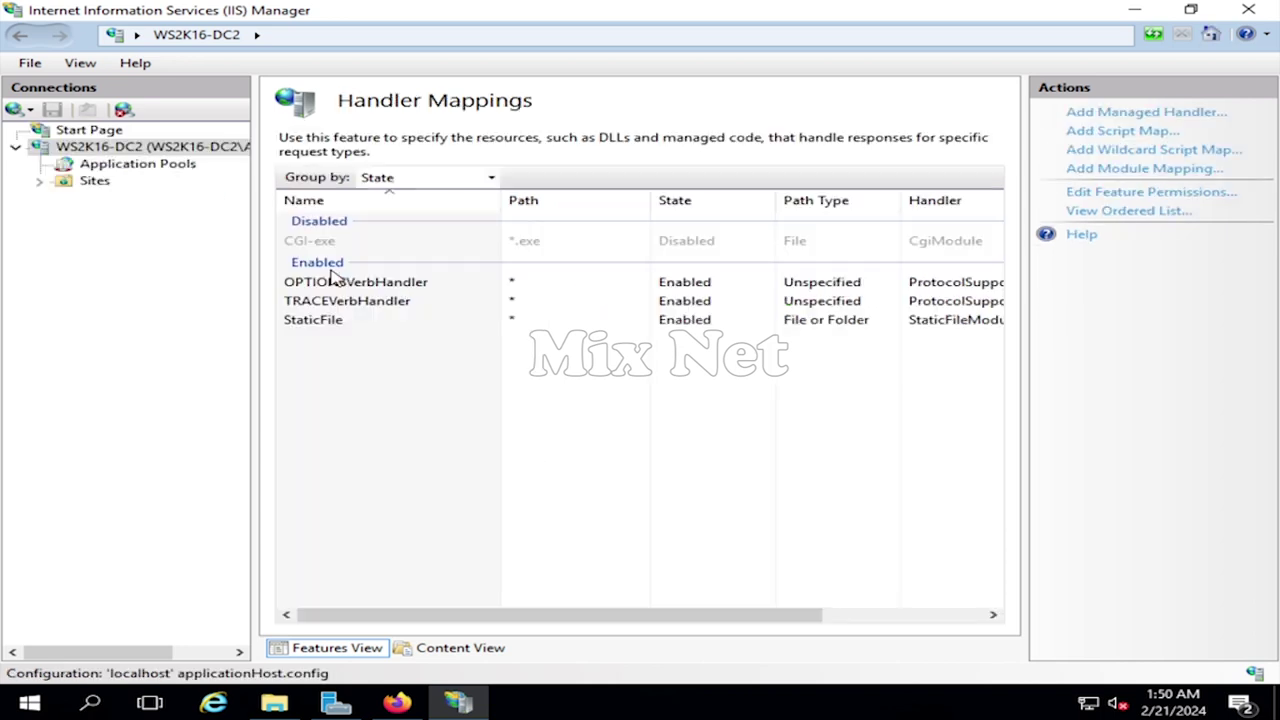
right_click(442, 408)
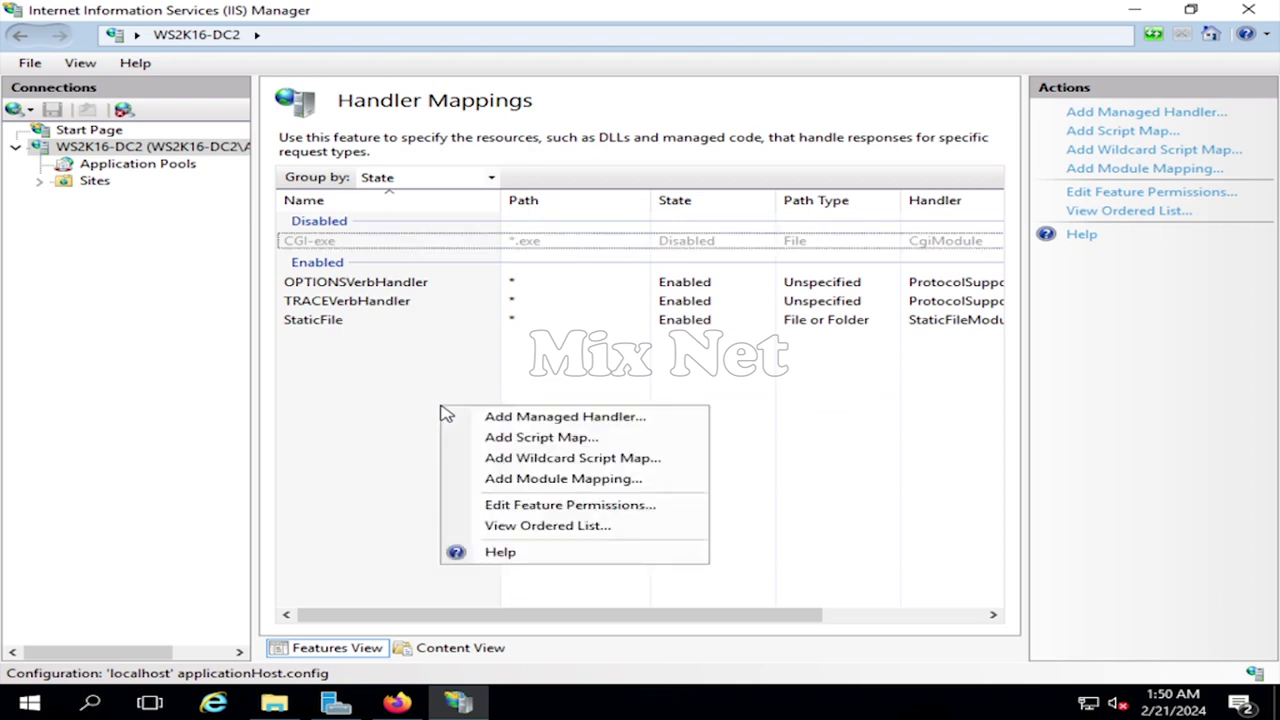
click(600, 479)
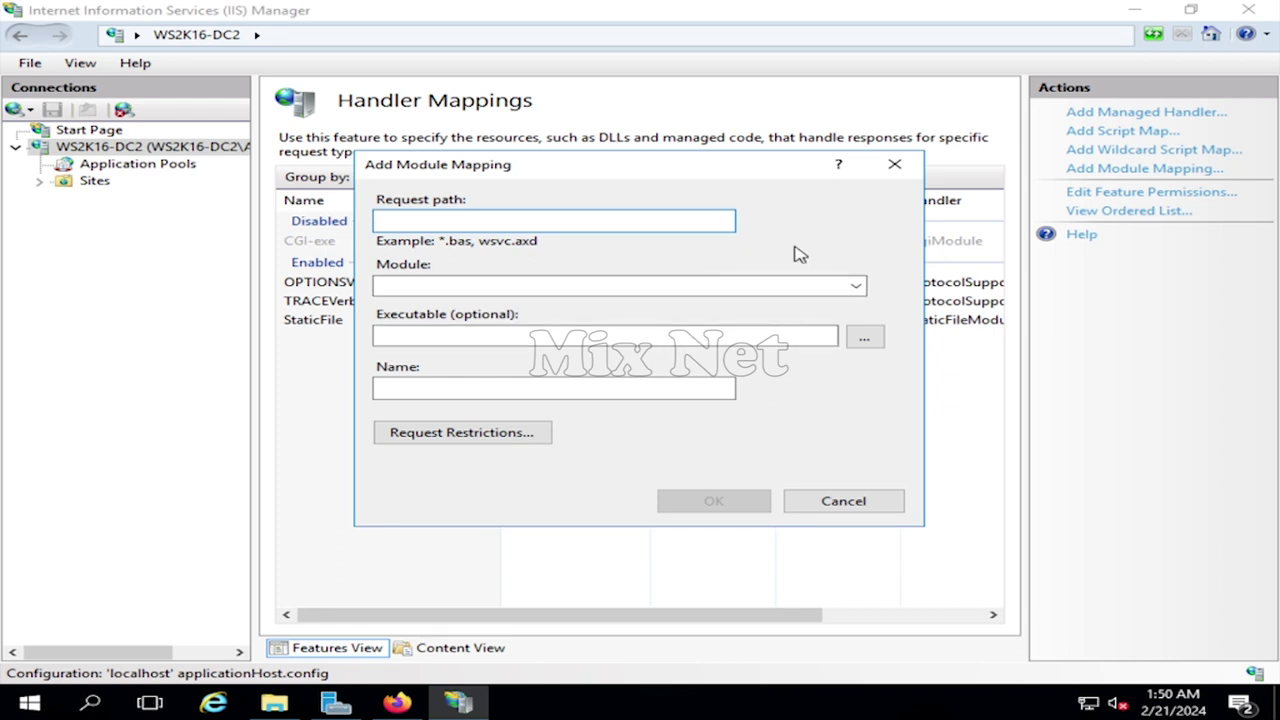
text(*.php)
key(Tab)
text(FastC)
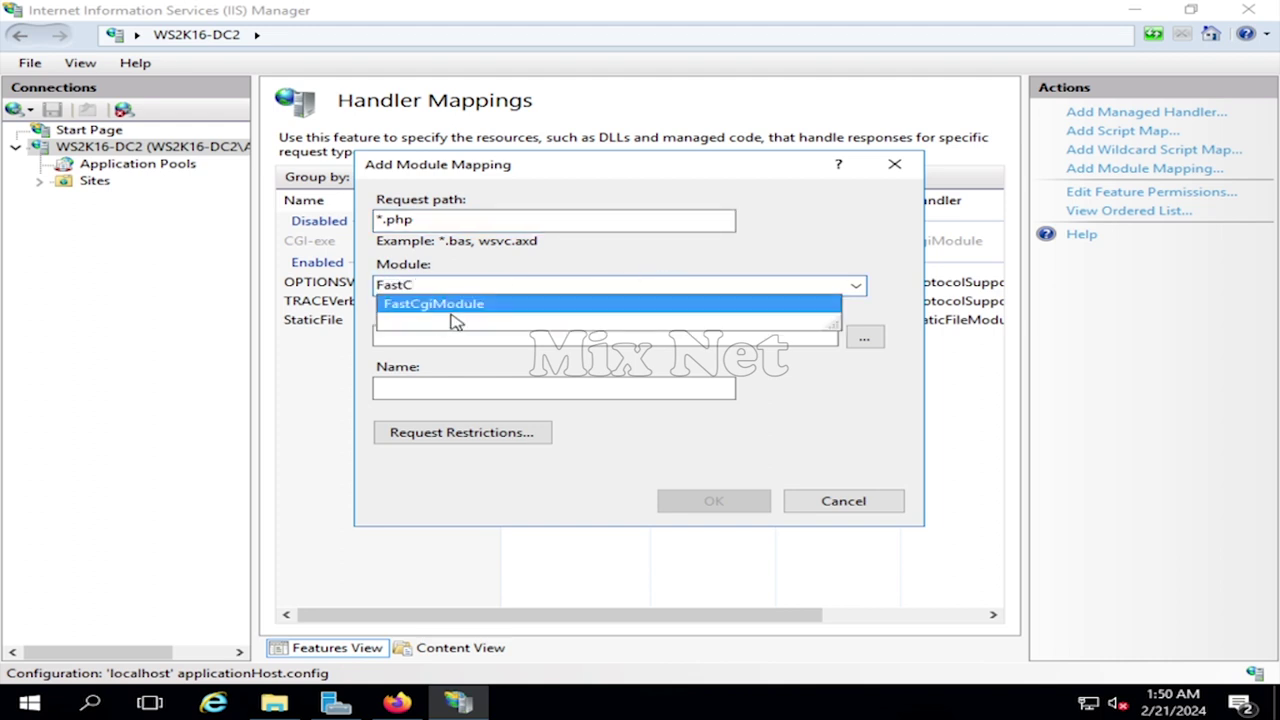
click(463, 306)
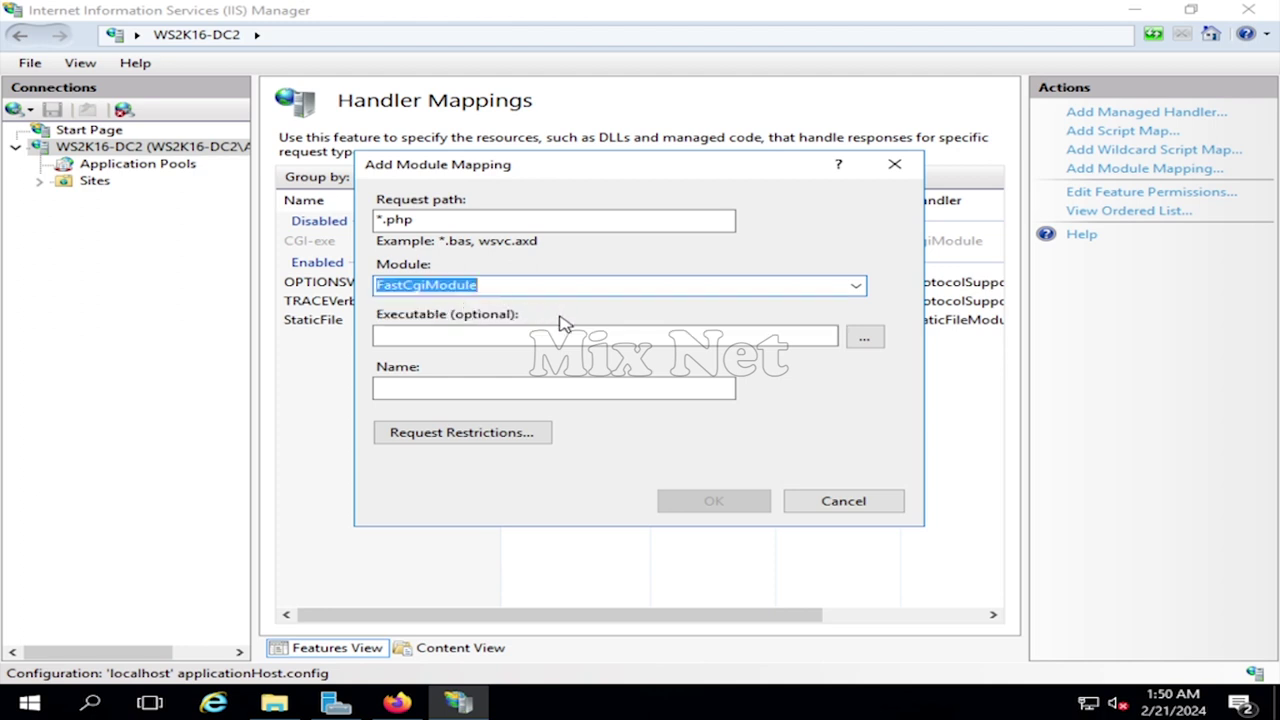
- Set the mapping's executable to C:\PHP\php-cgi.exe
click(864, 339)
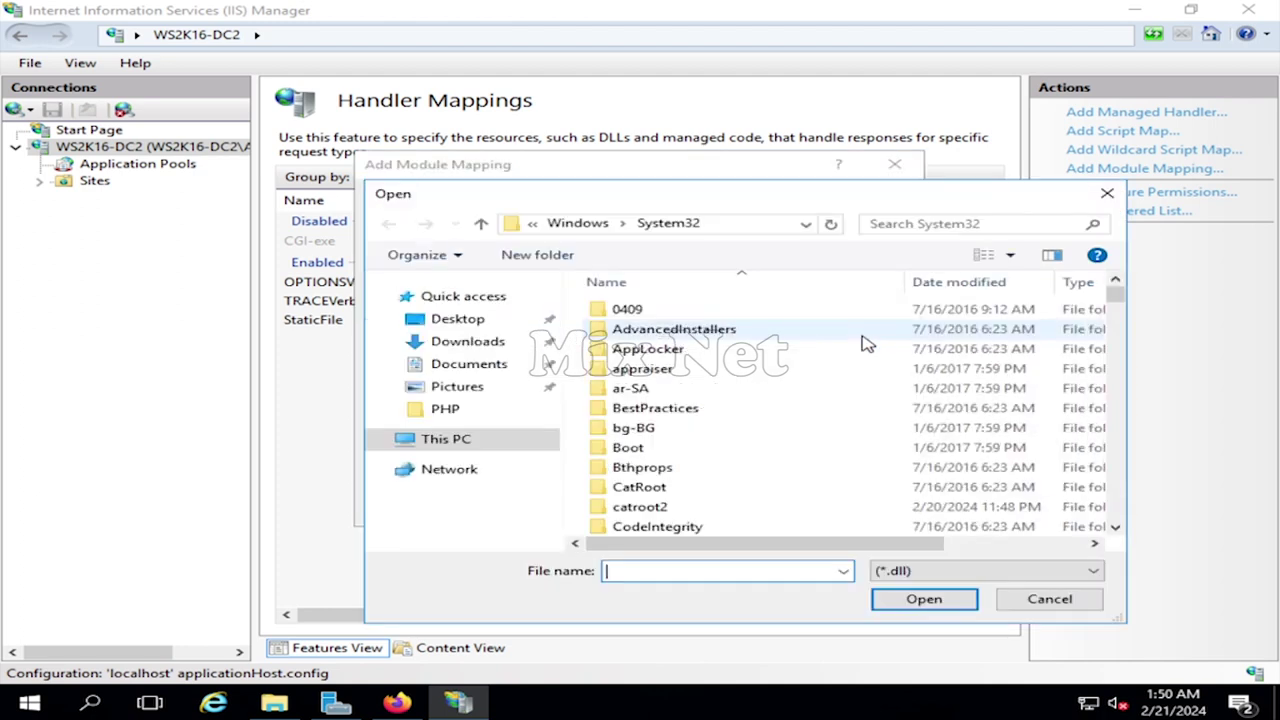
click(457, 440)
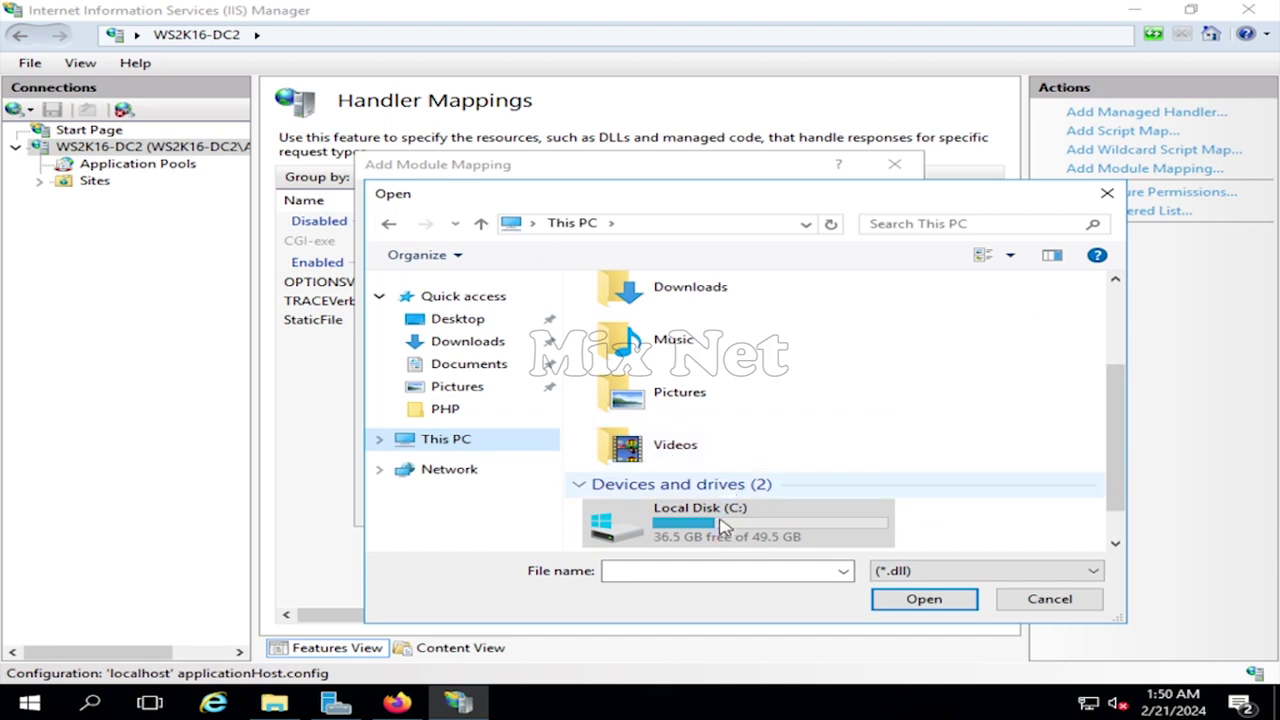
double_click(722, 514)
double_click(626, 348)
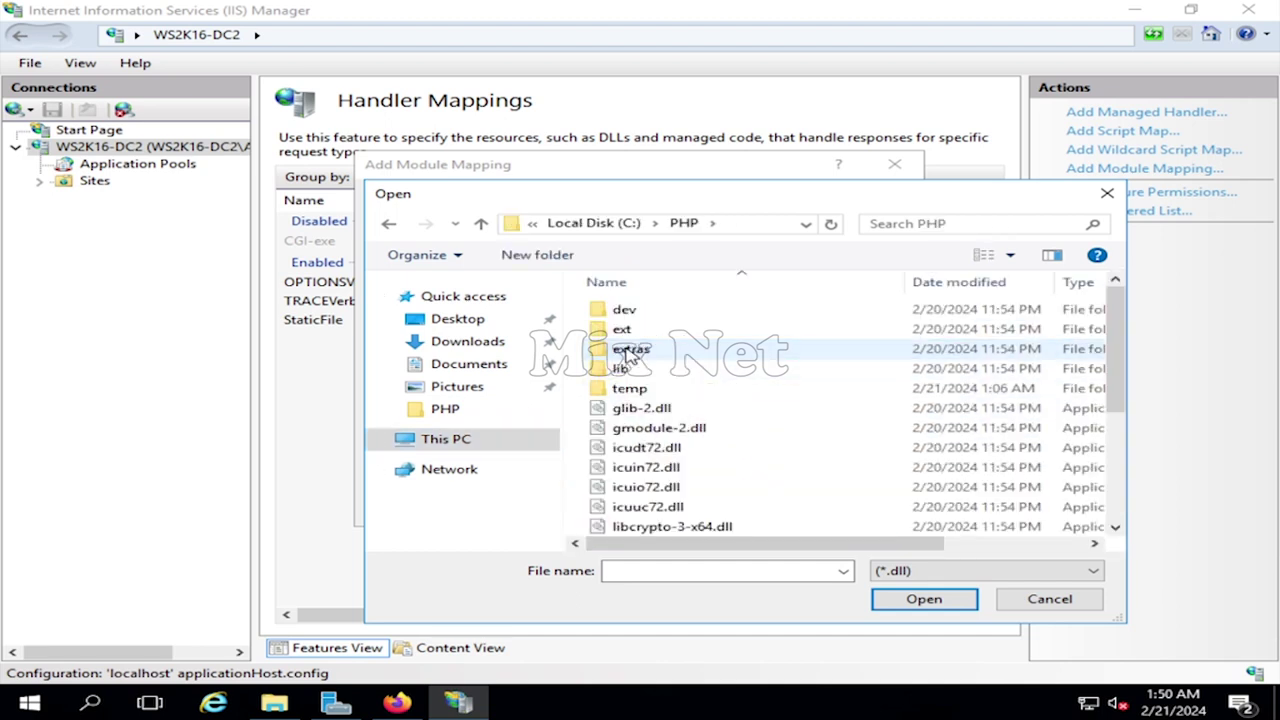
scroll(720, 430, down, 4)
click(1060, 572)
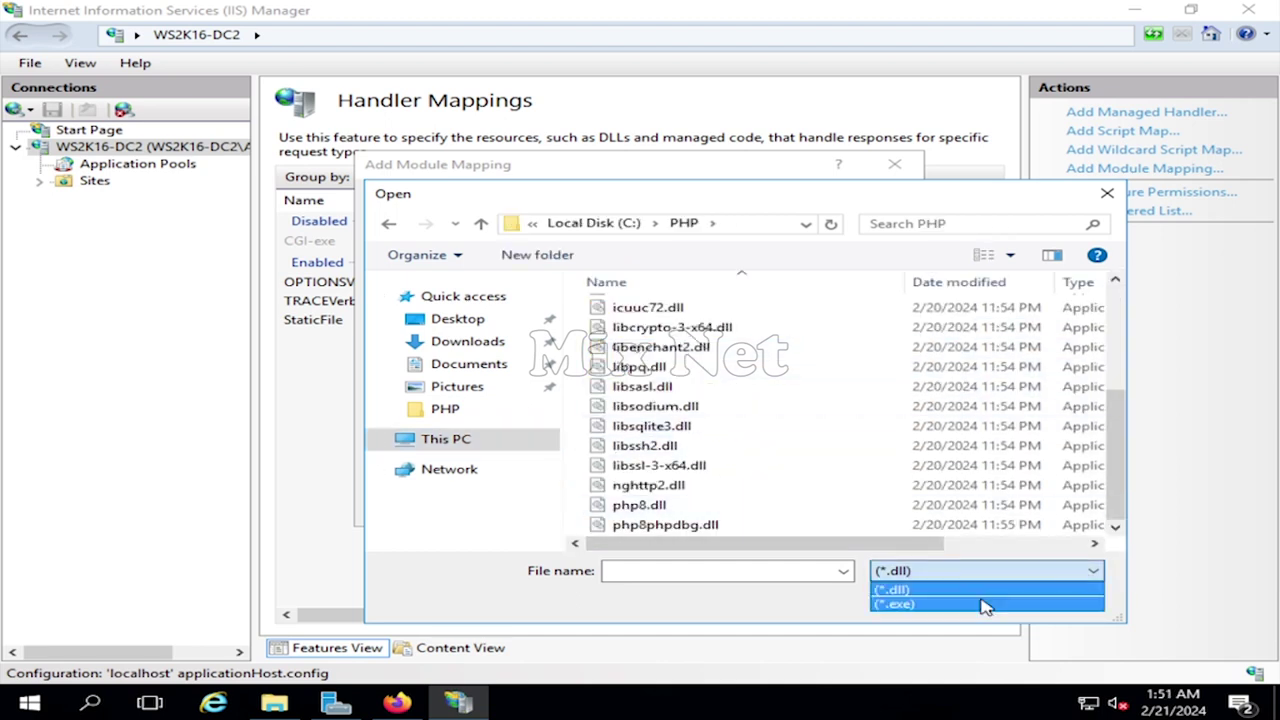
click(983, 604)
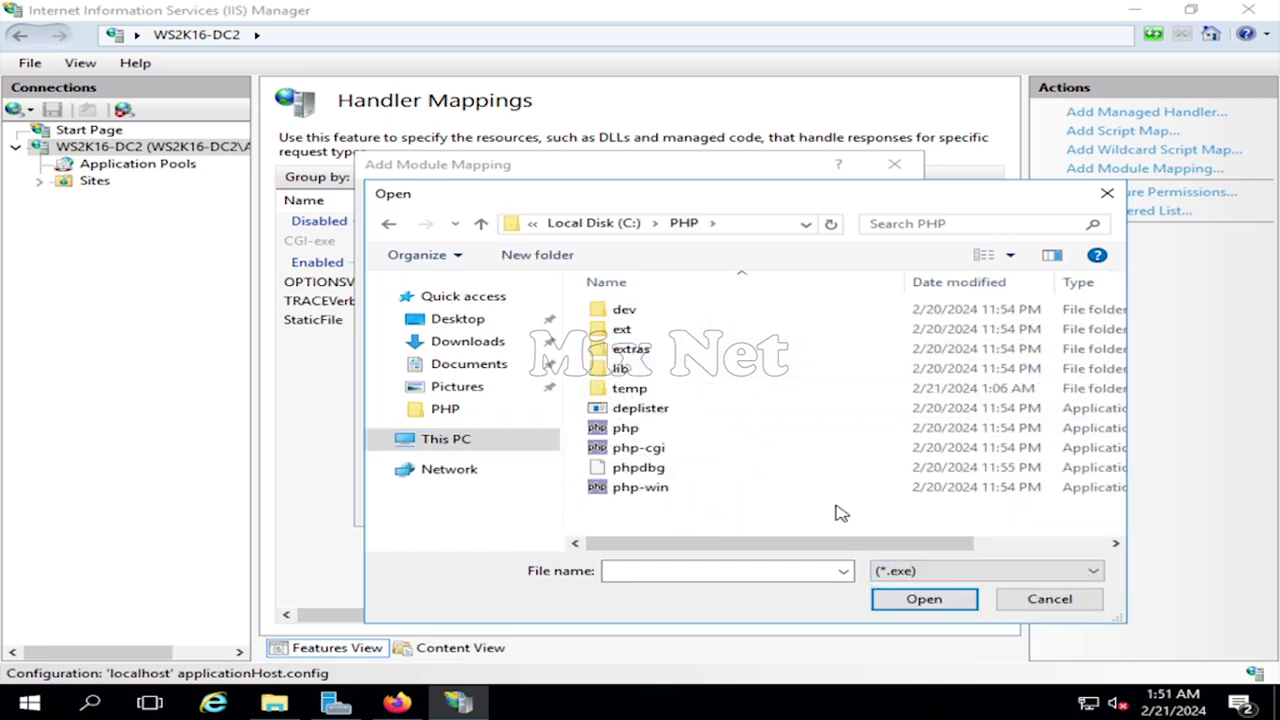
click(668, 452)
double_click(668, 452)
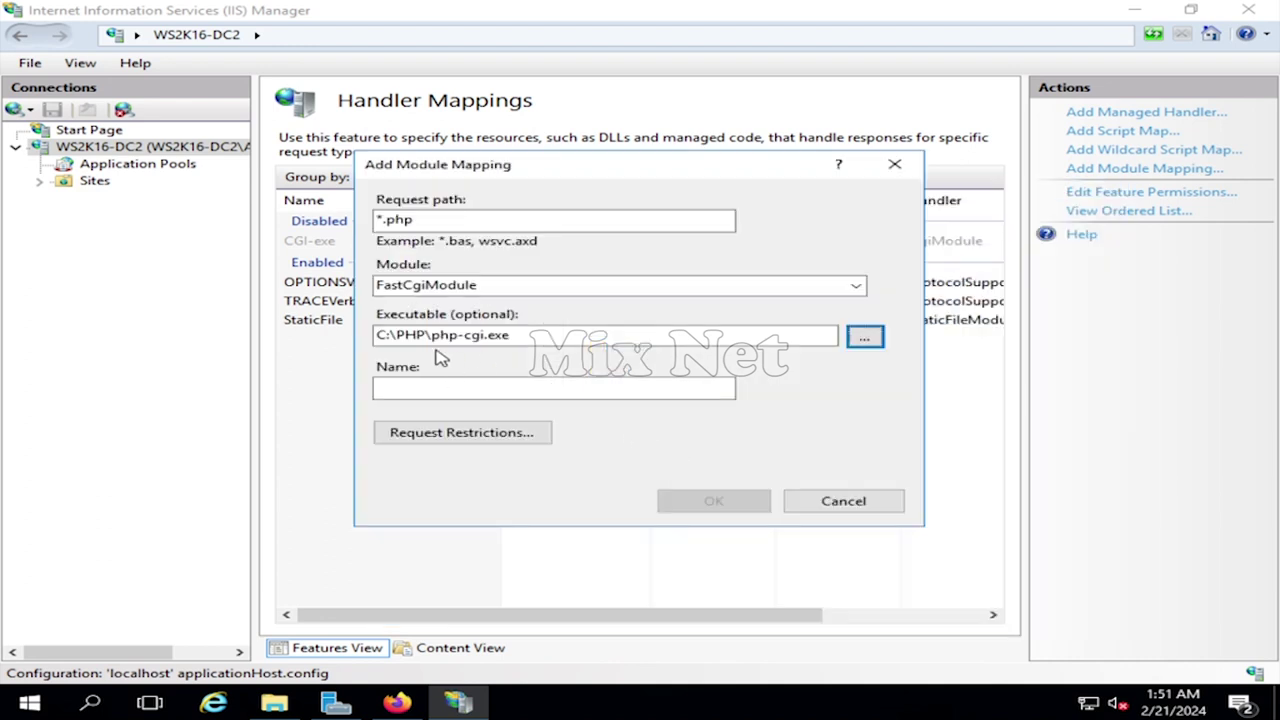
- Name the mapping FastCGI Map, restrict it to file or folder, and confirm the FastCGI application
click(489, 391)
text(AnyName)
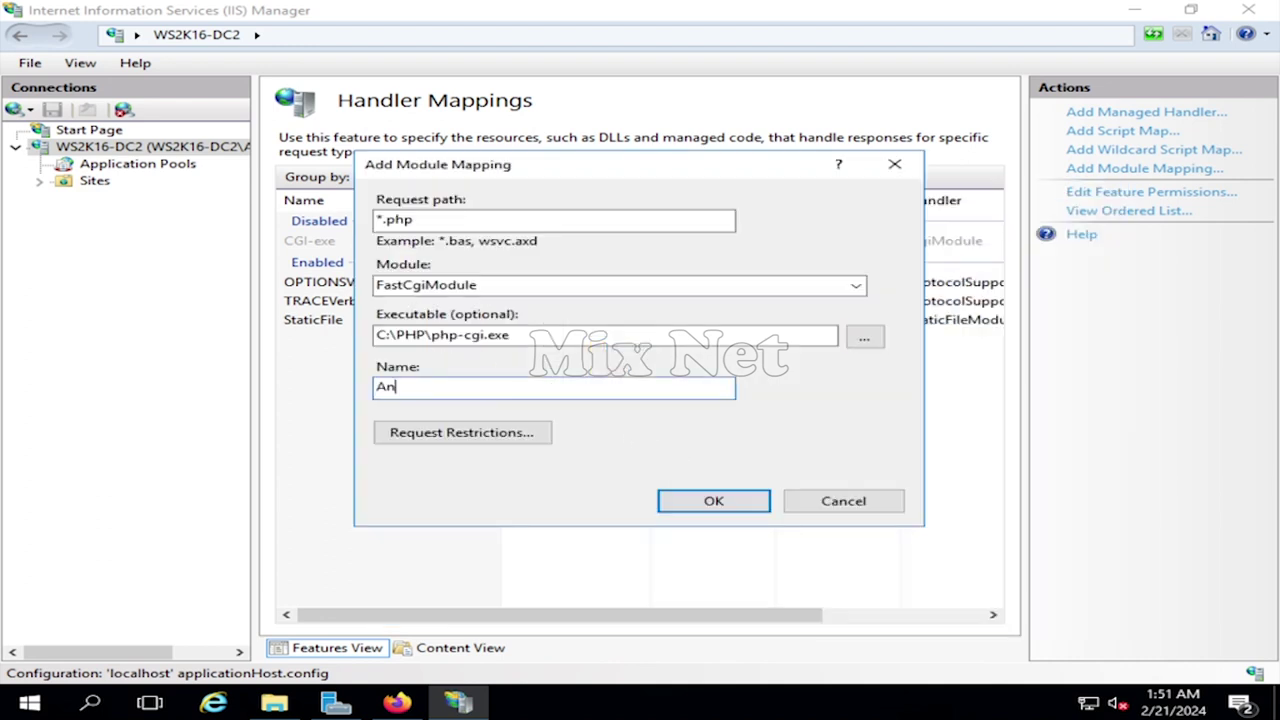
key(BackSpace)
key(BackSpace)
key(BackSpace)
key(BackSpace)
key(BackSpace)
key(BackSpace)
key(BackSpace)
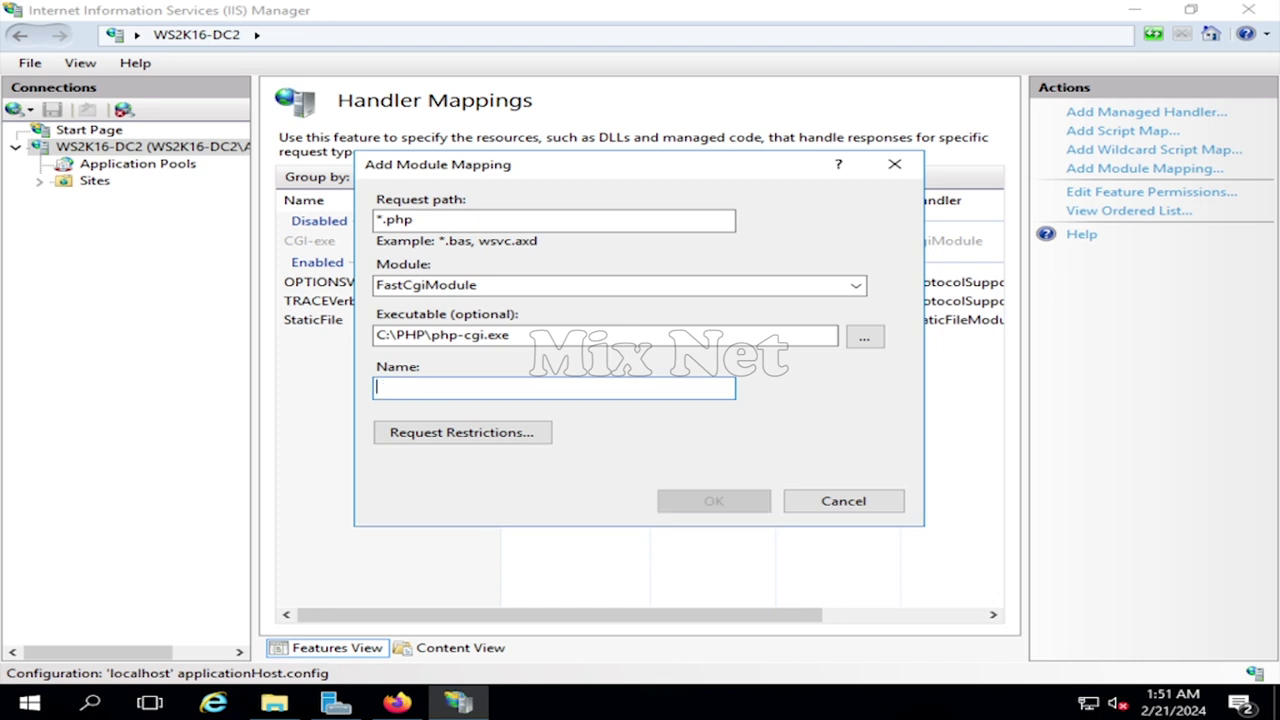
text(FastCGI Map)
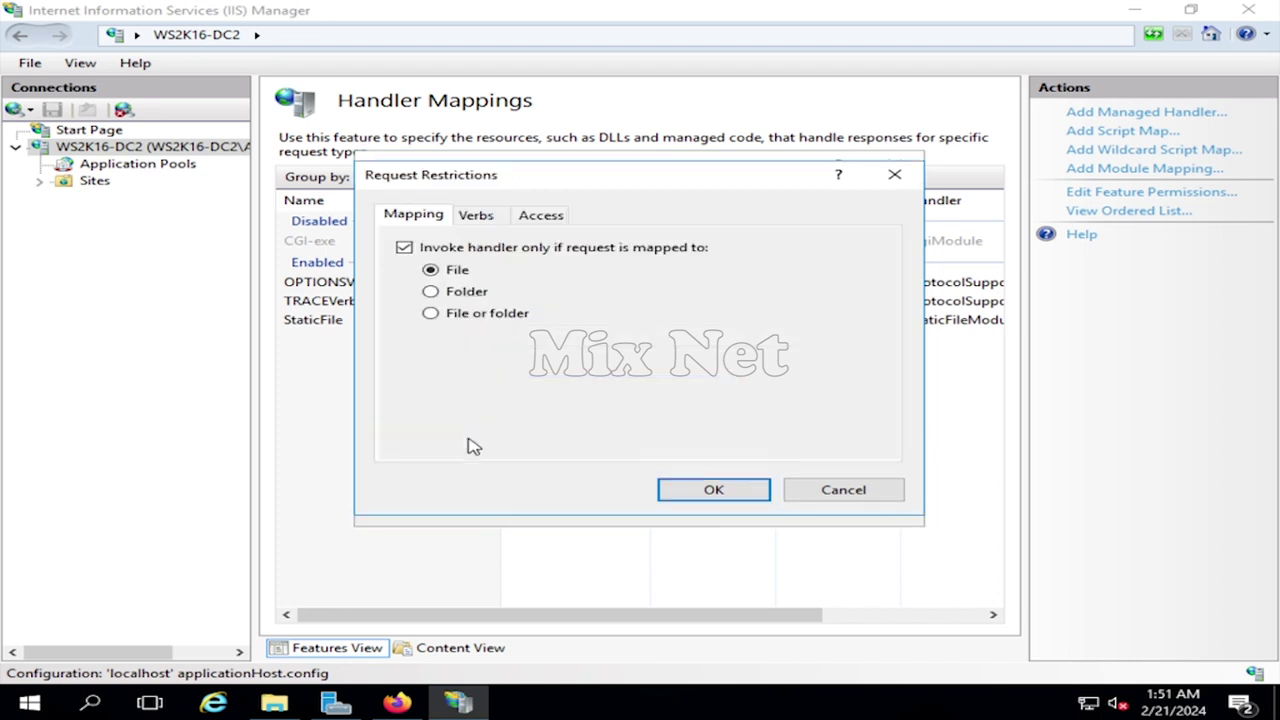
click(430, 313)
click(485, 218)
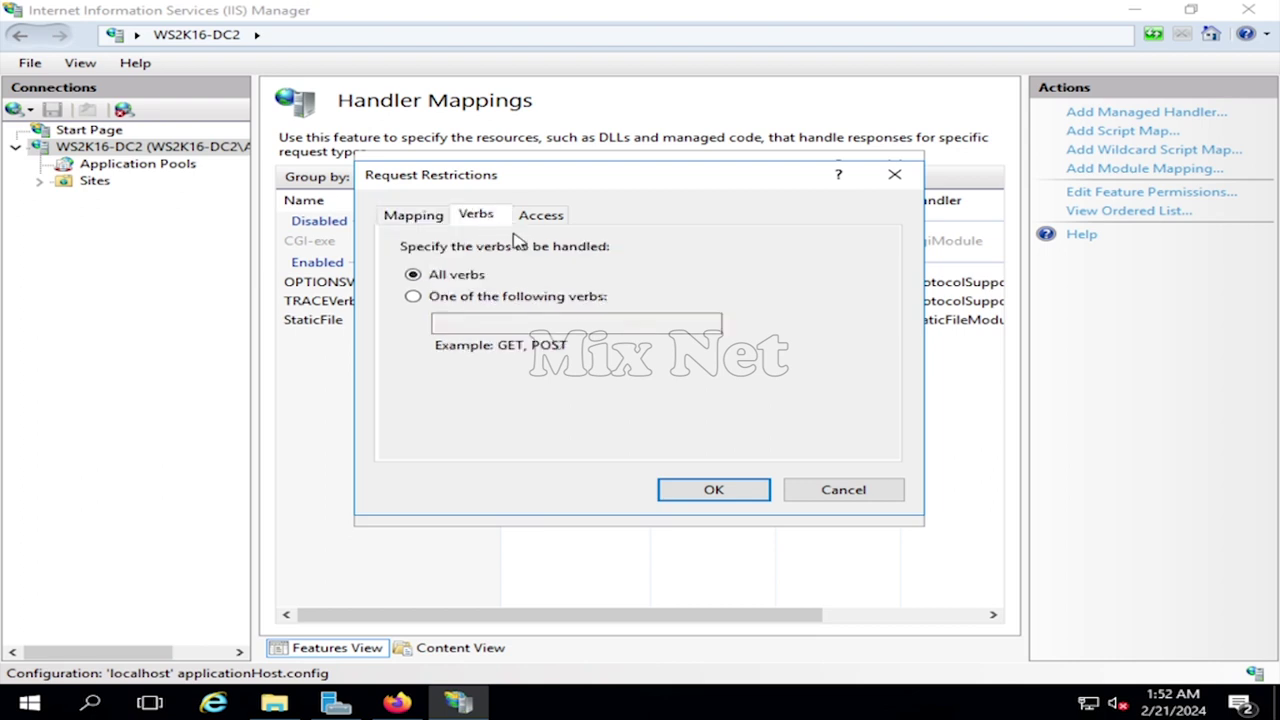
click(543, 216)
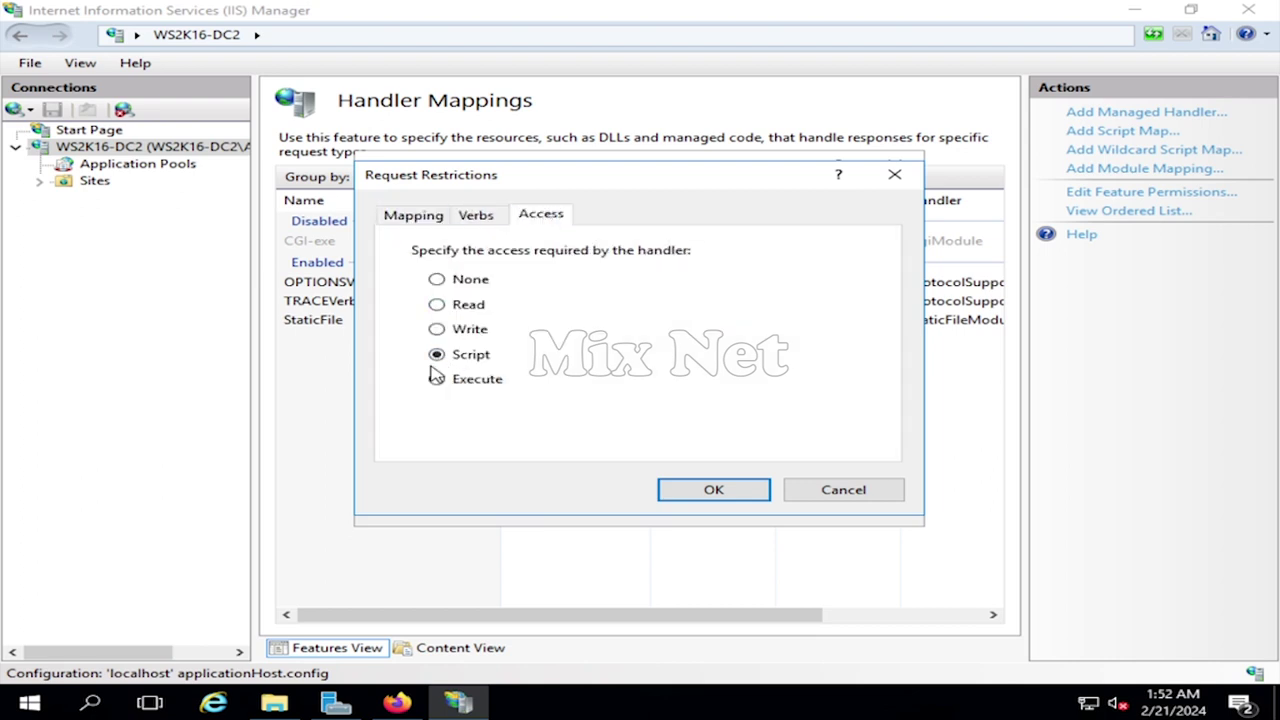
click(712, 490)
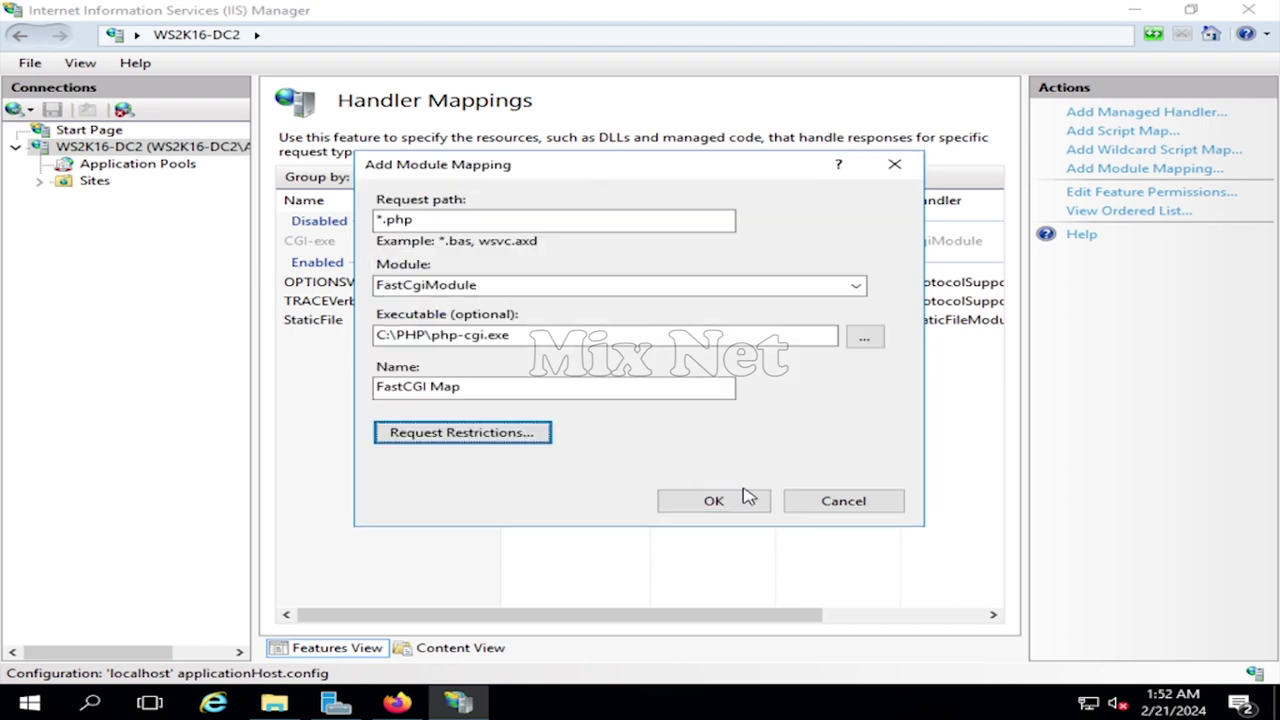
click(740, 501)
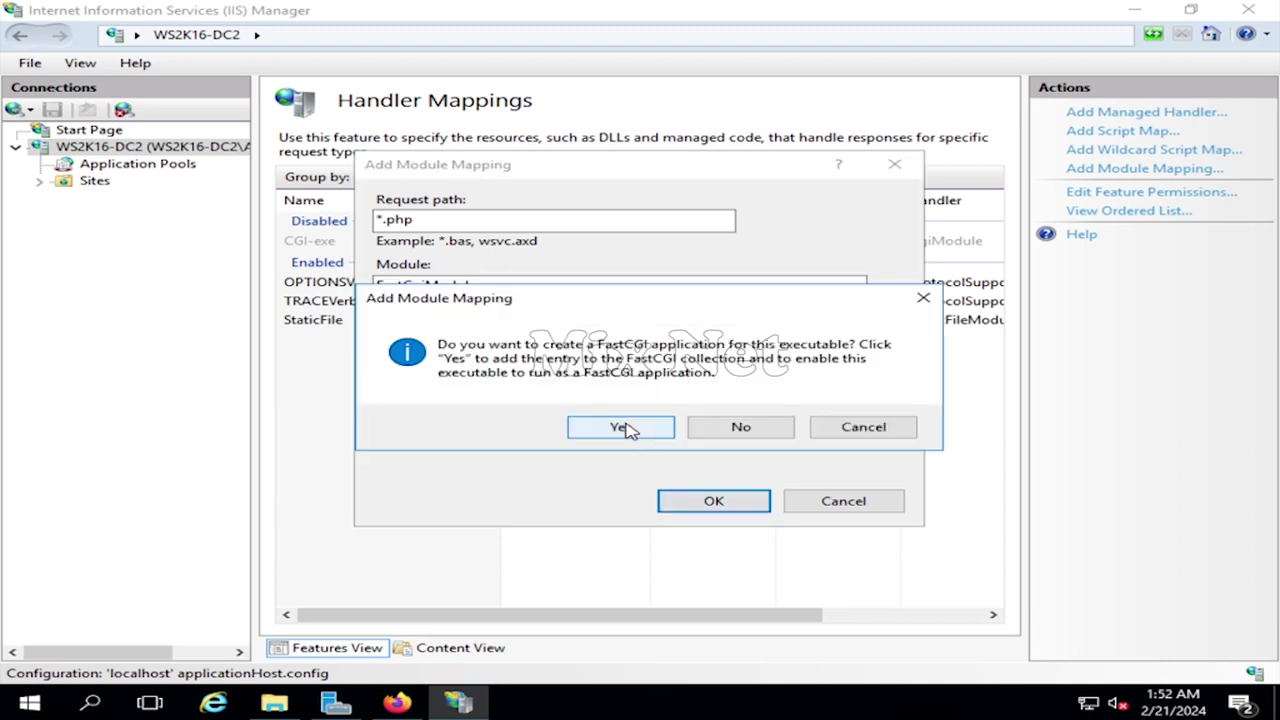
click(622, 427)
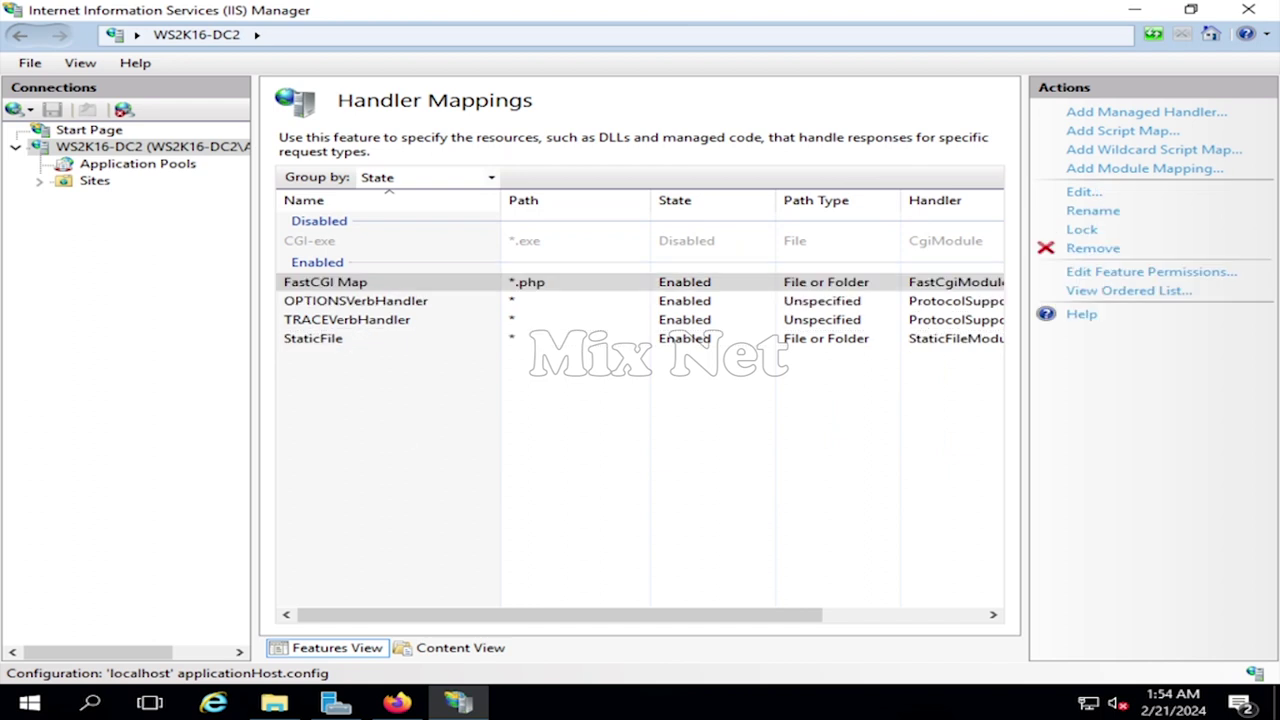
- Register a .php MIME type of text/php on the server, then return to the server home
click(115, 147)
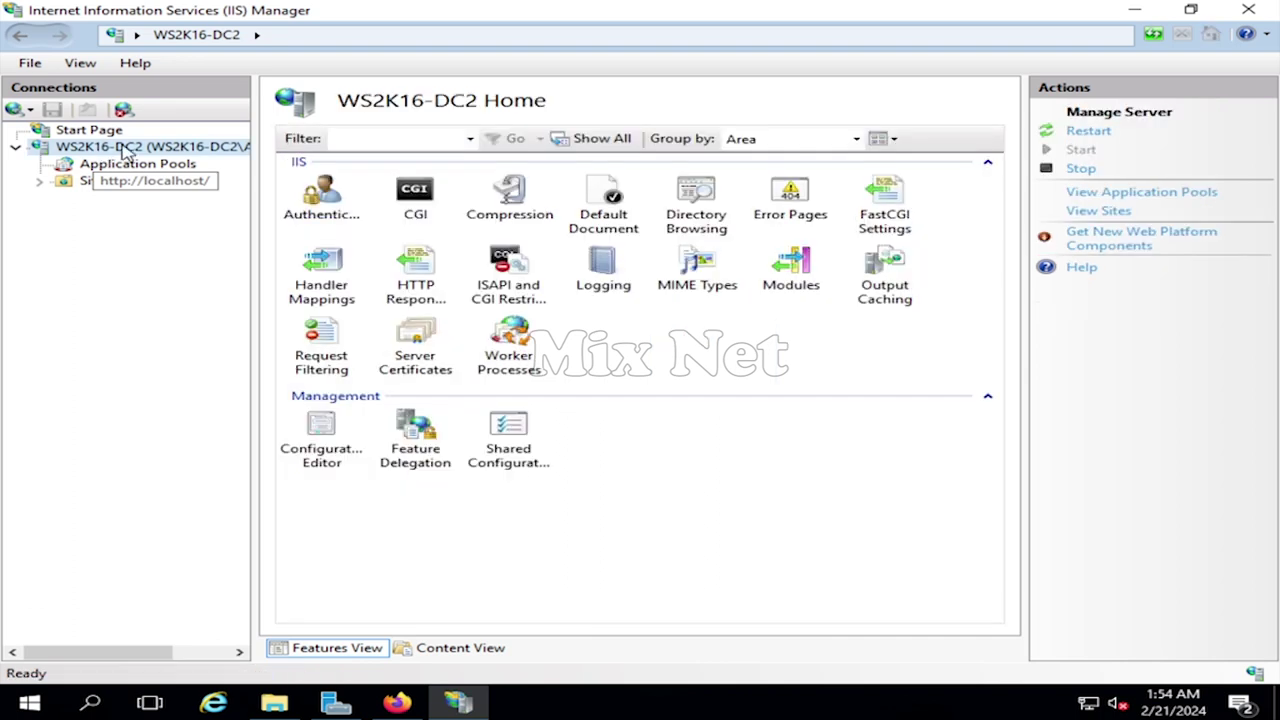
double_click(697, 270)
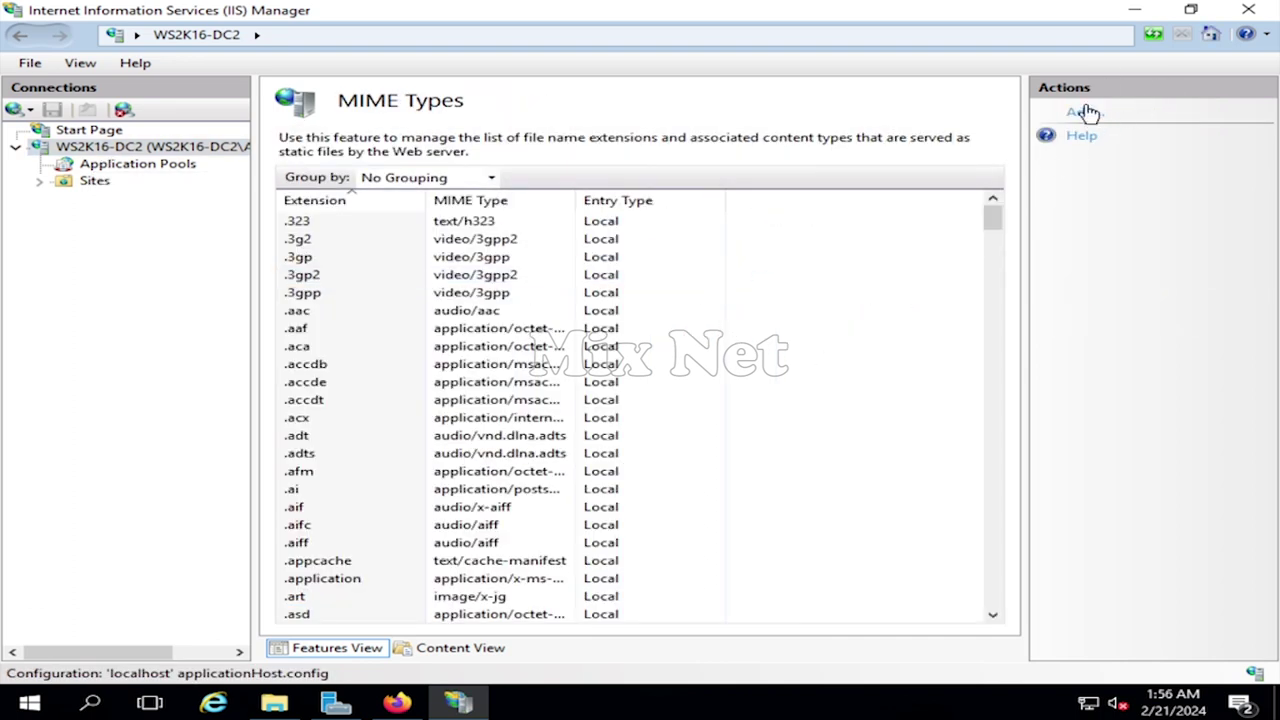
click(1085, 116)
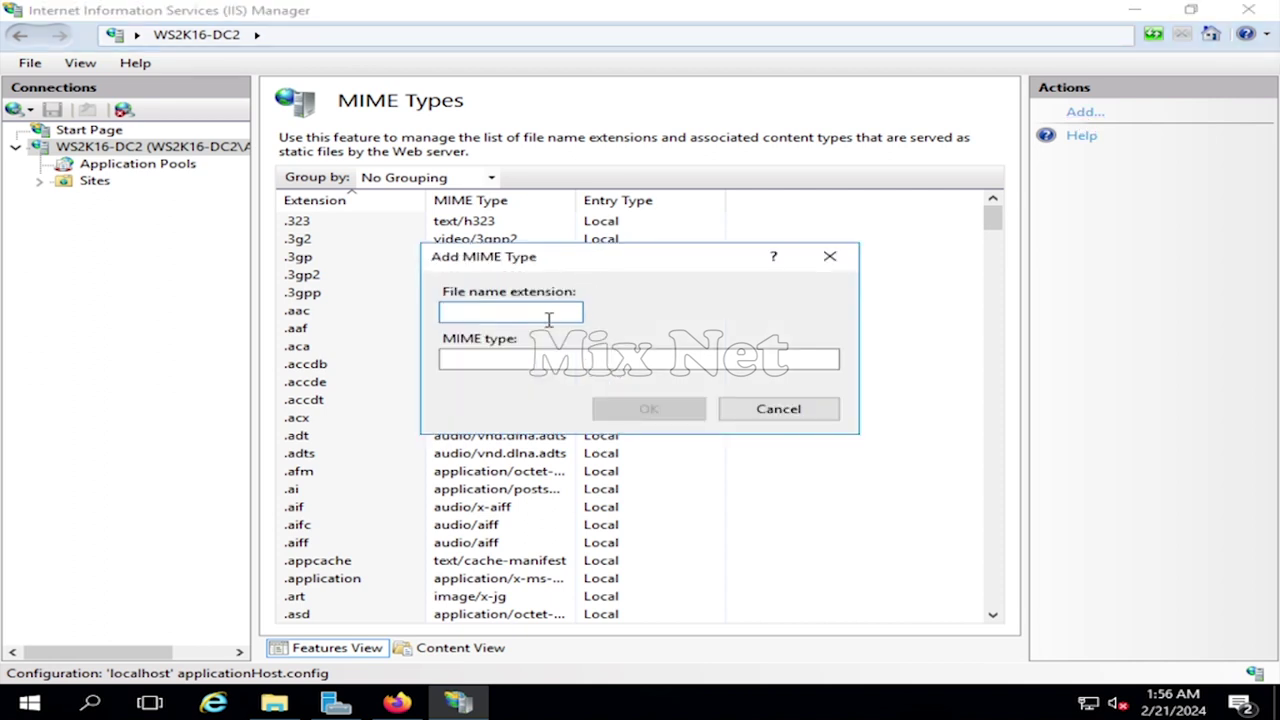
text(php)
key(Tab)
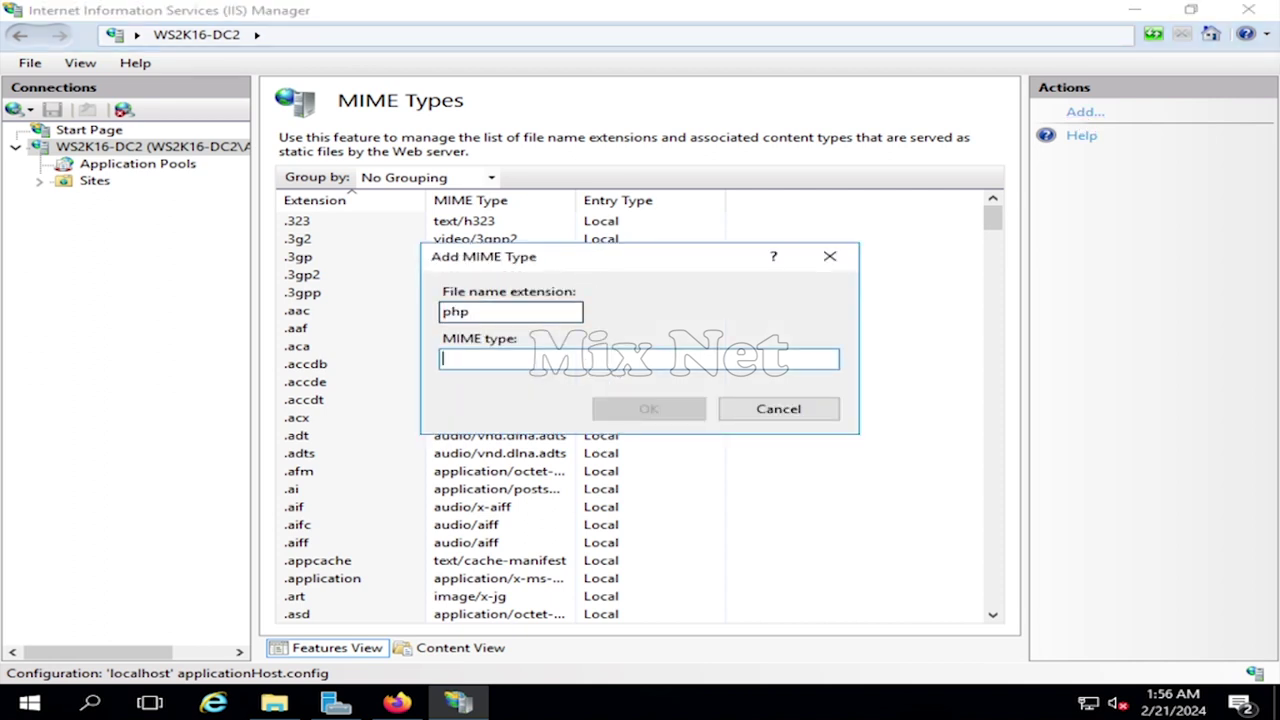
text(text/php)
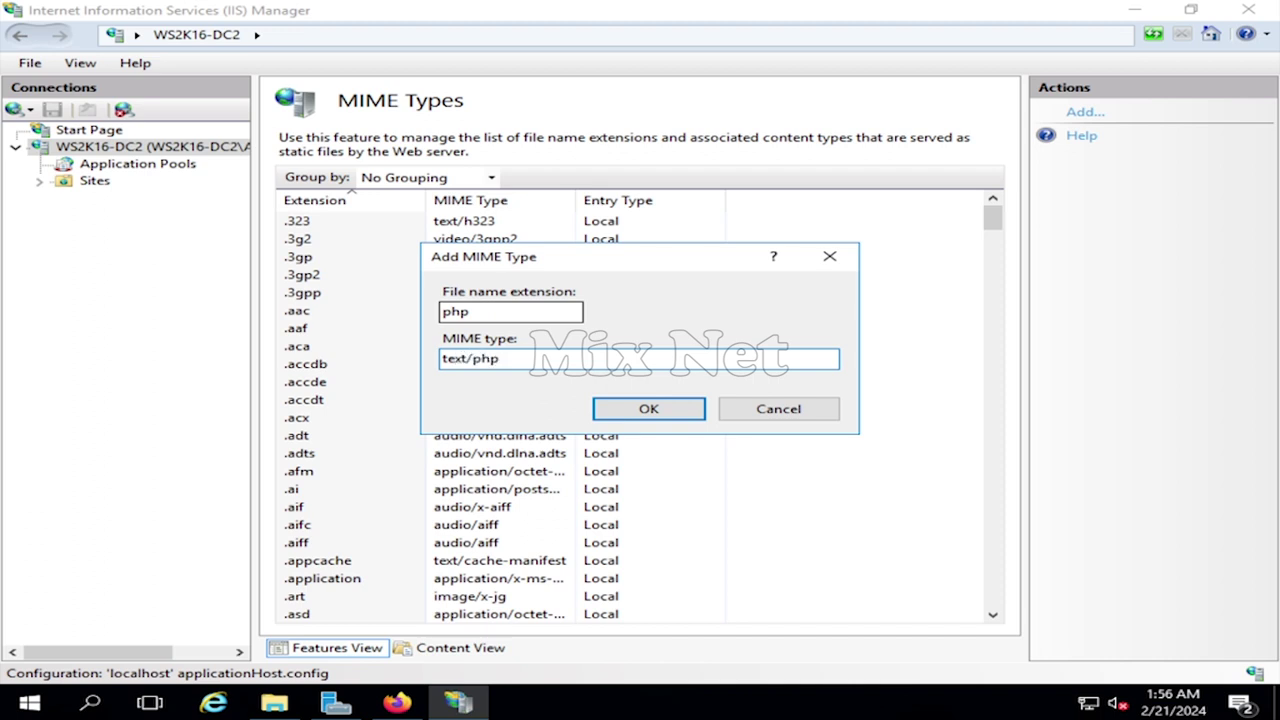
click(651, 409)
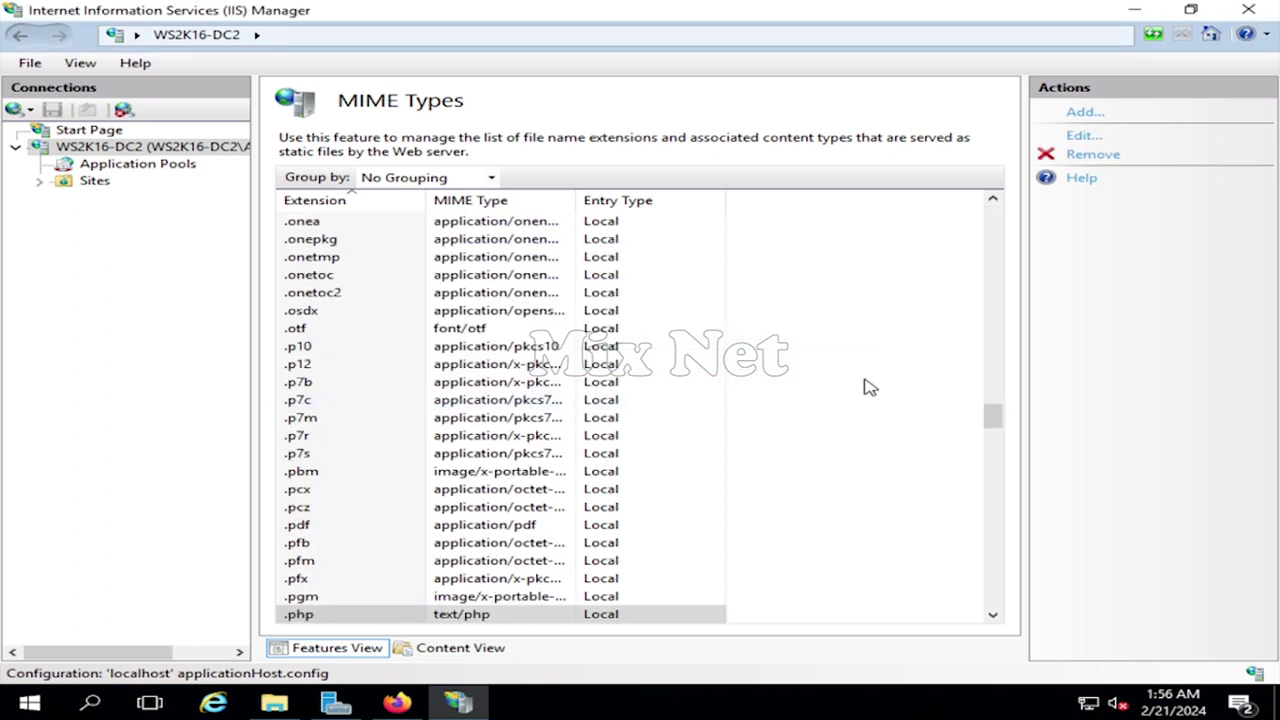
click(90, 152)
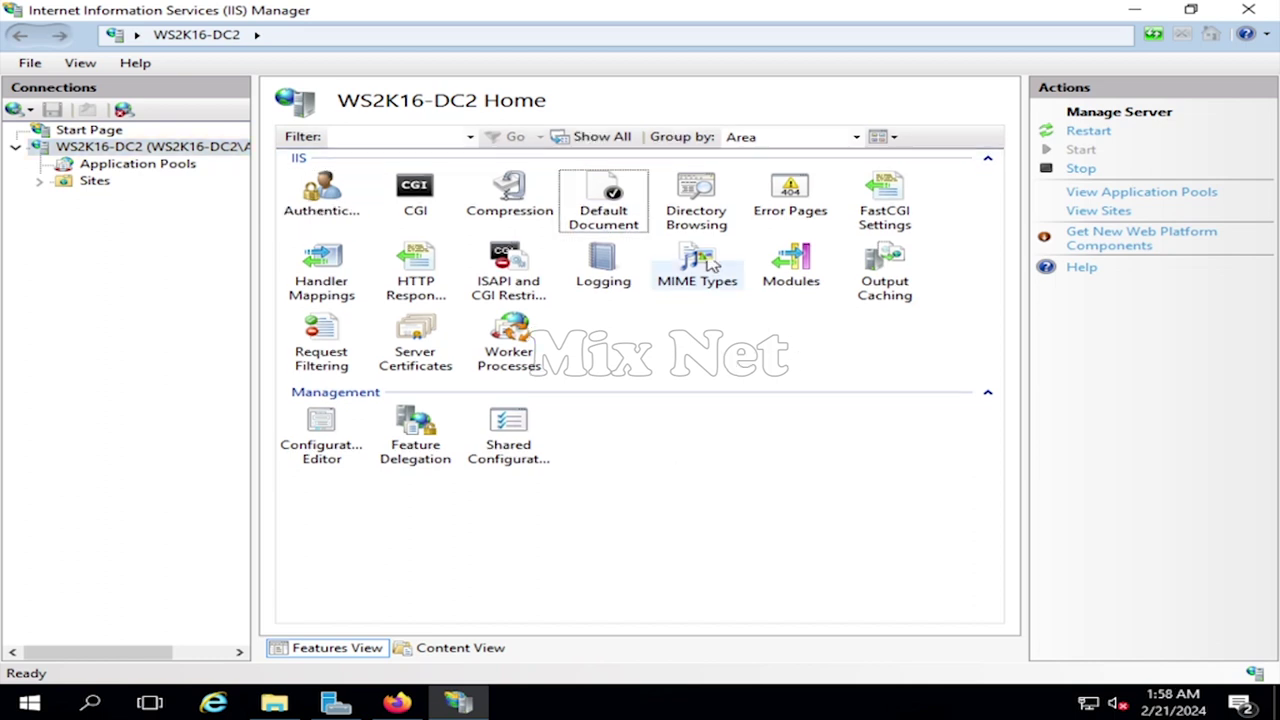
- Add index.php as a new entry in the server's Default Document list
click(604, 204)
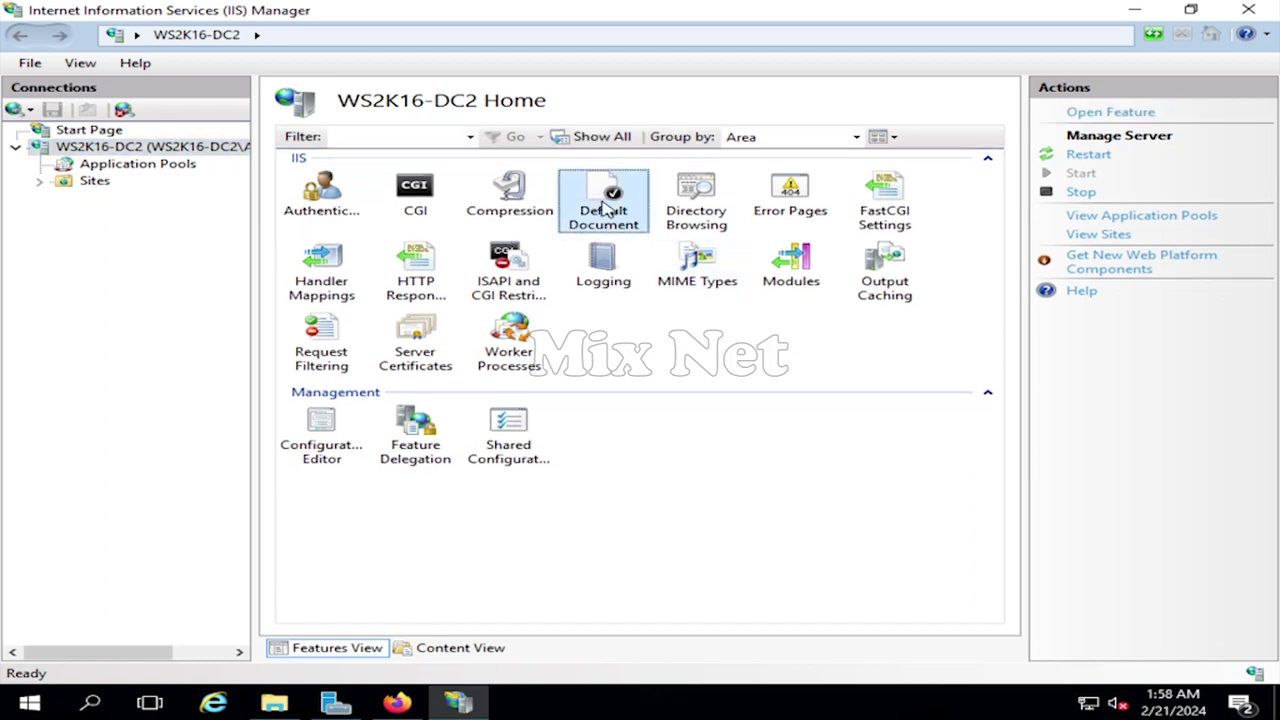
double_click(604, 204)
click(1085, 112)
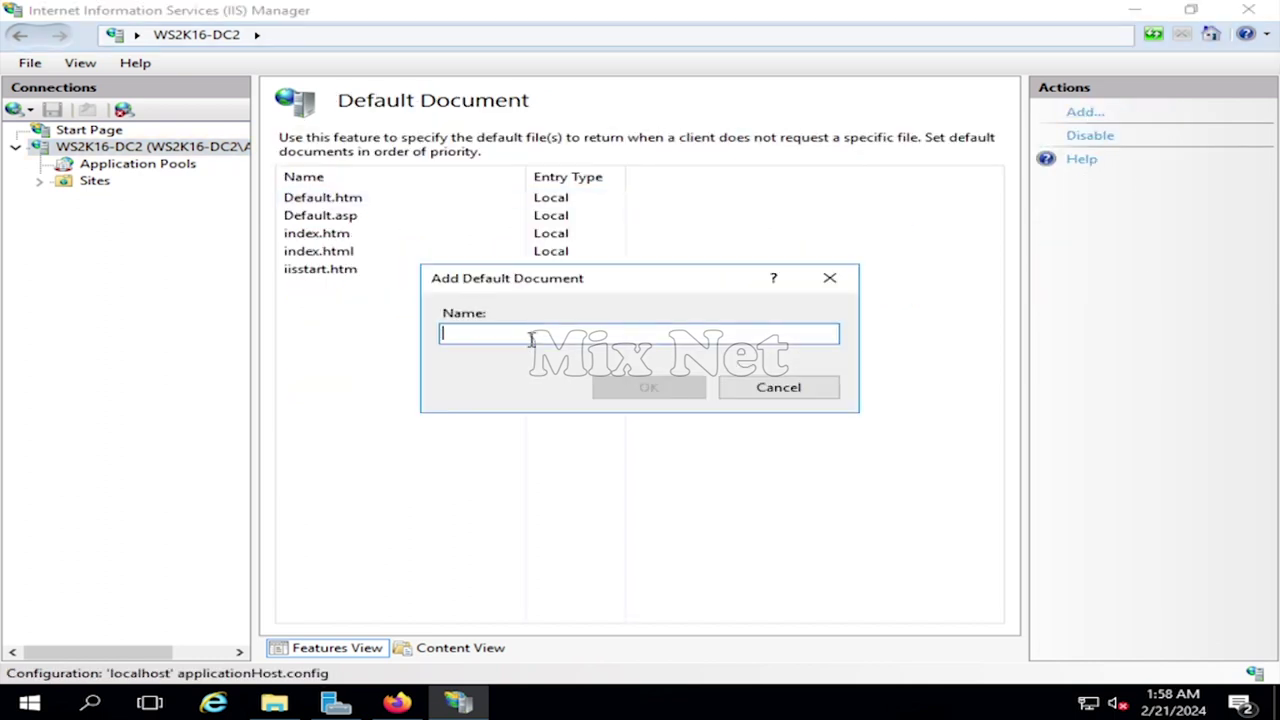
text(index.php)
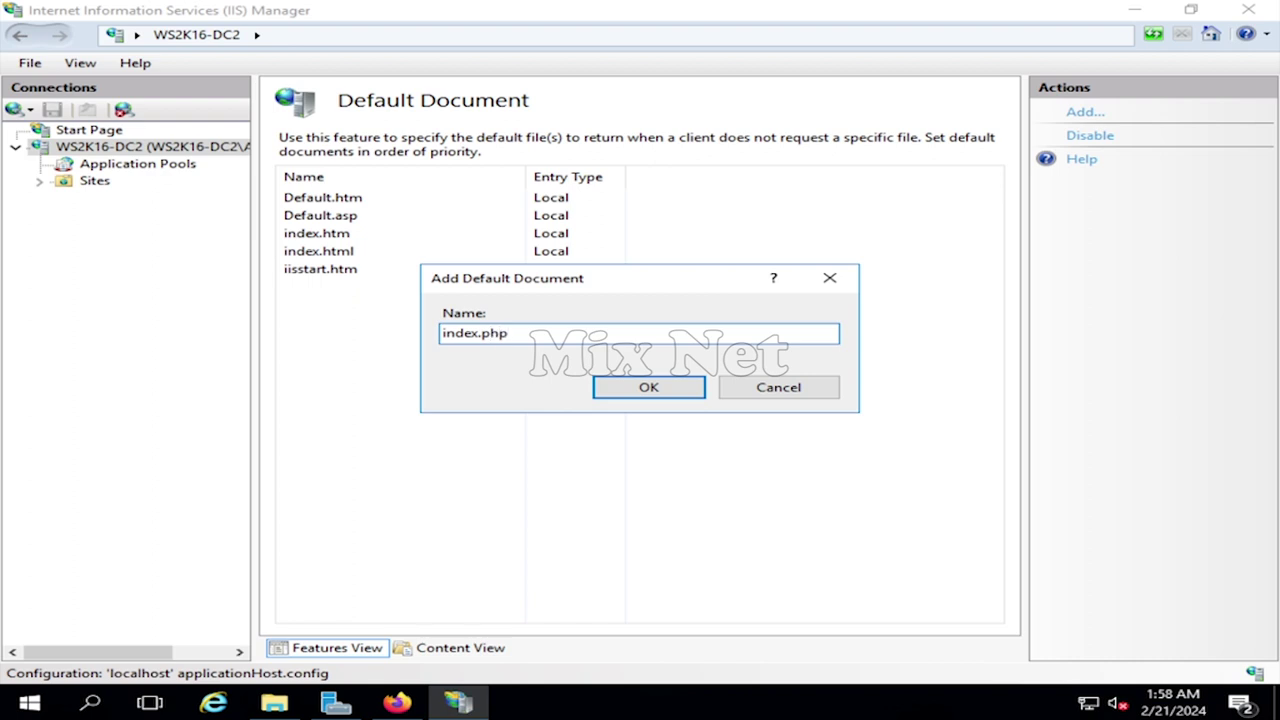
click(630, 390)
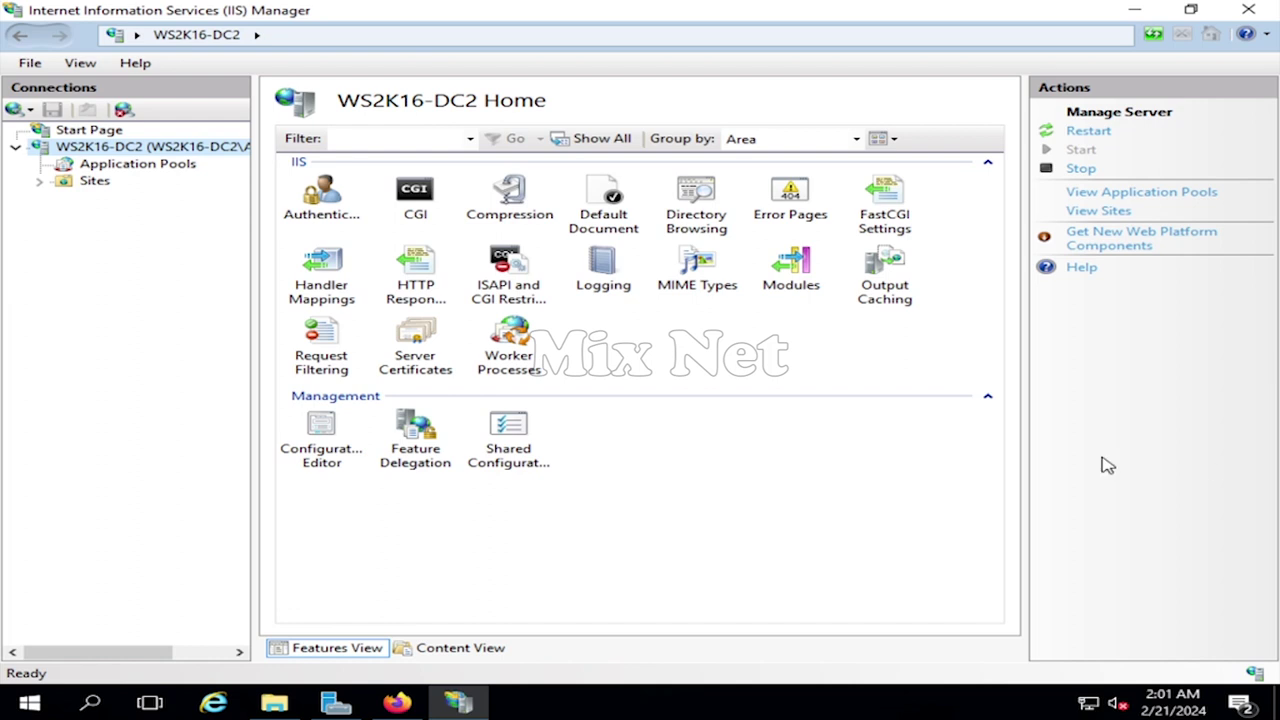
- Edit the php-cgi.exe FastCGI application: Instance MaxRequests 10000, Activity Timeout 1000
double_click(868, 225)
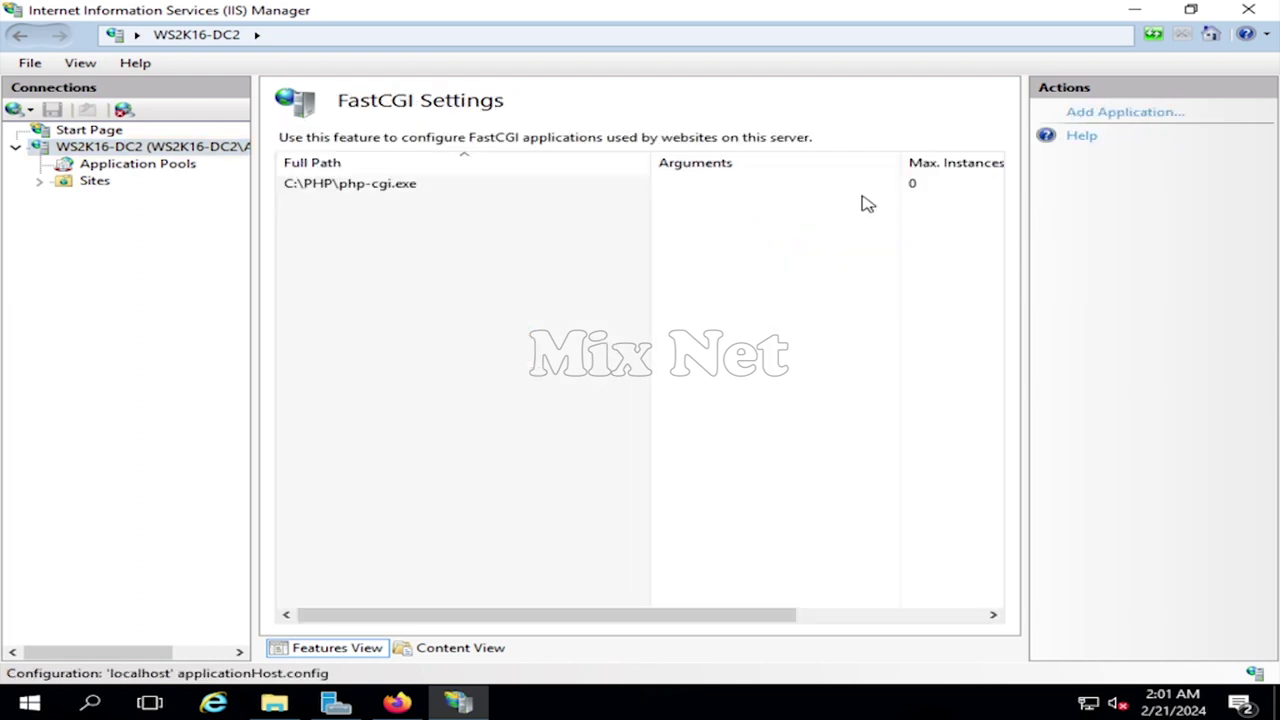
double_click(350, 188)
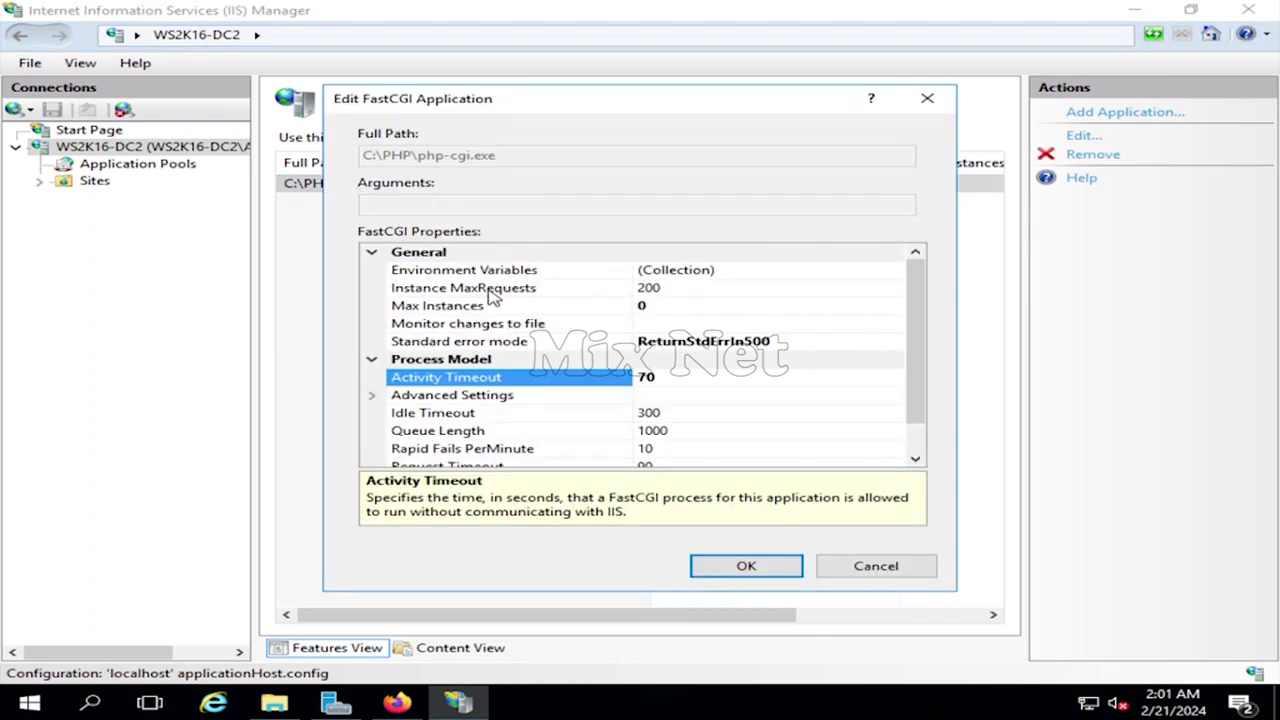
click(668, 288)
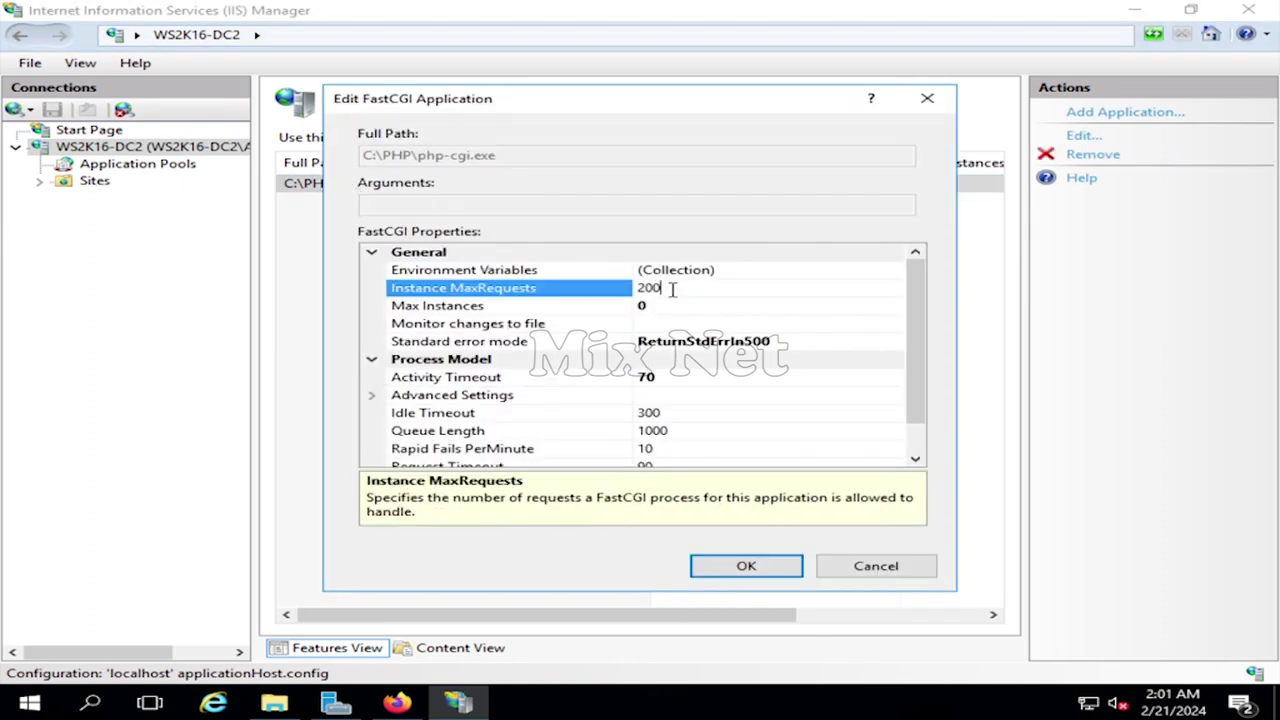
key(BackSpace)
key(BackSpace)
key(BackSpace)
text(10000)
click(707, 376)
key(BackSpace)
key(BackSpace)
text(1000)
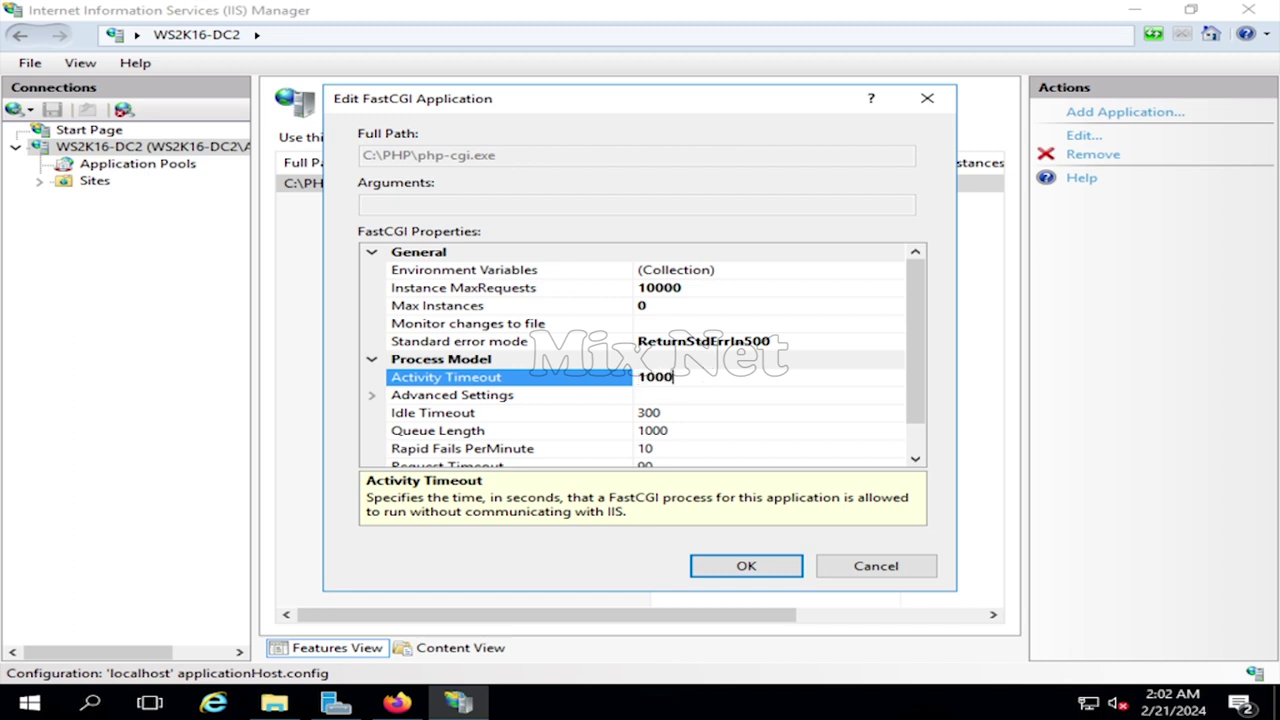
click(689, 410)
- Set Idle Timeout 900 and Request Timeout 10000, confirm, and return to the server home
key(BackSpace)
key(BackSpace)
key(BackSpace)
text(9000)
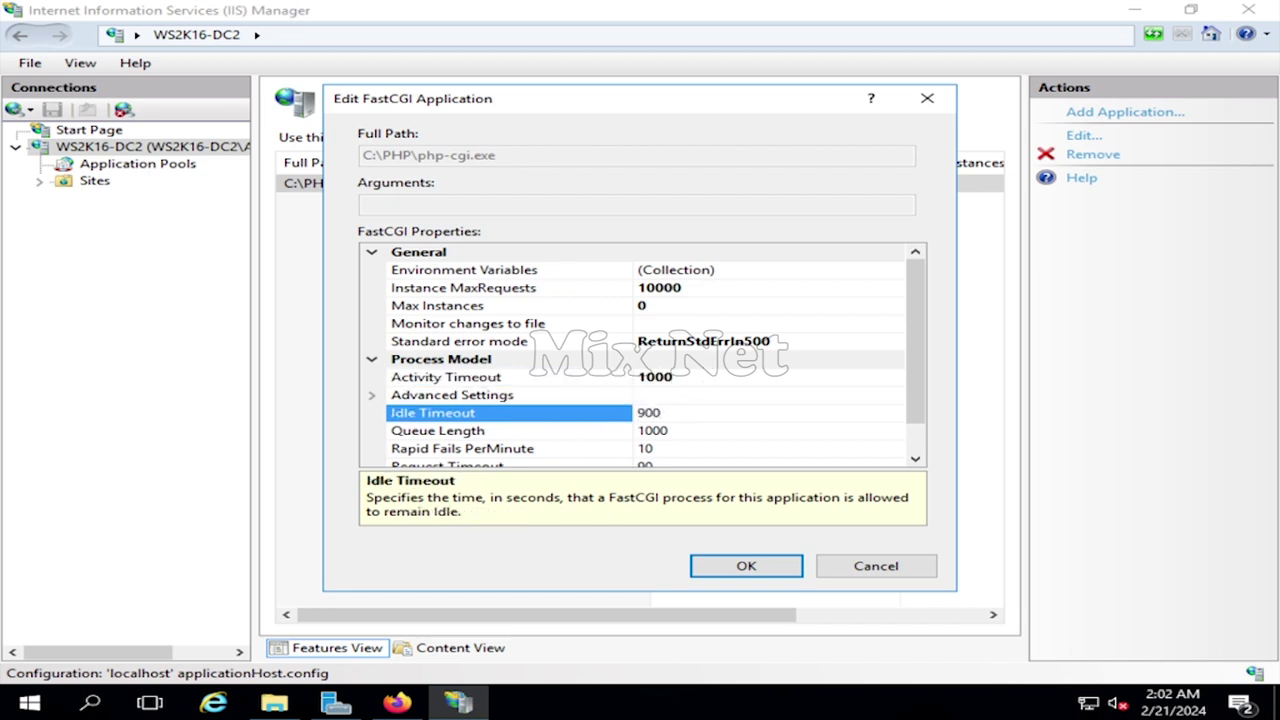
scroll(571, 441, down, 3)
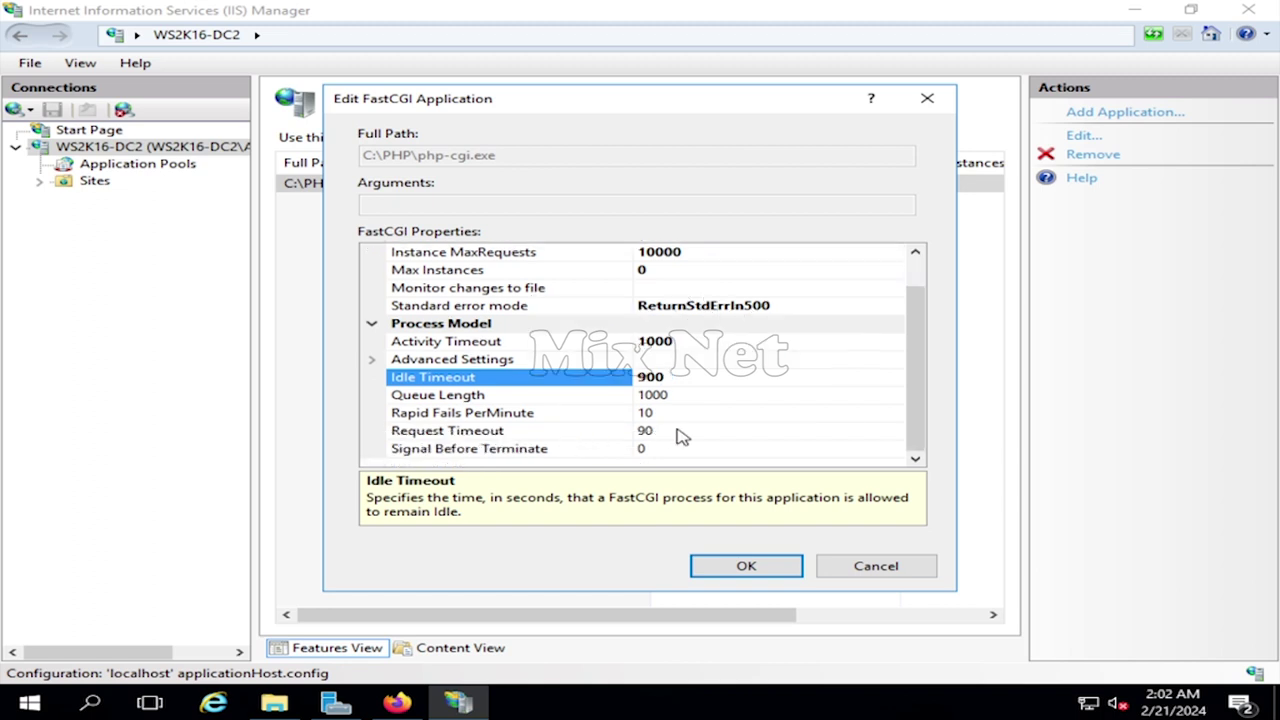
click(685, 428)
key(BackSpace)
key(BackSpace)
text(10000)
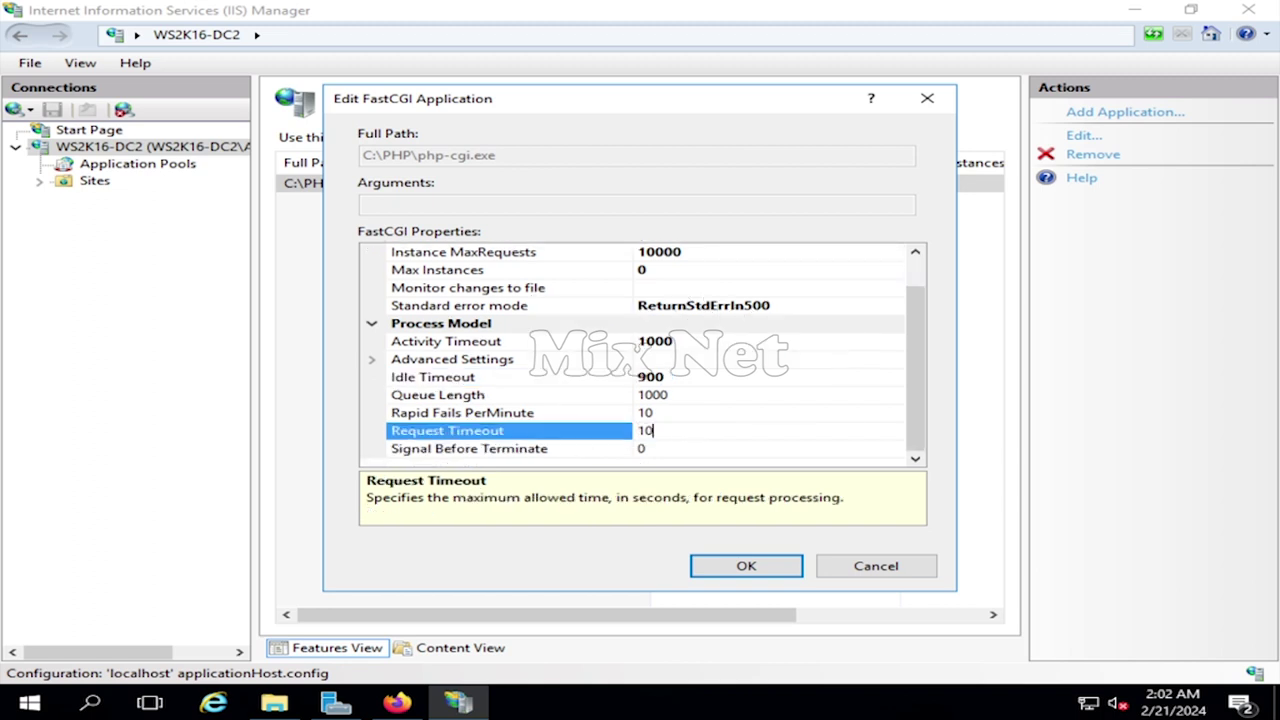
click(748, 566)
click(100, 148)
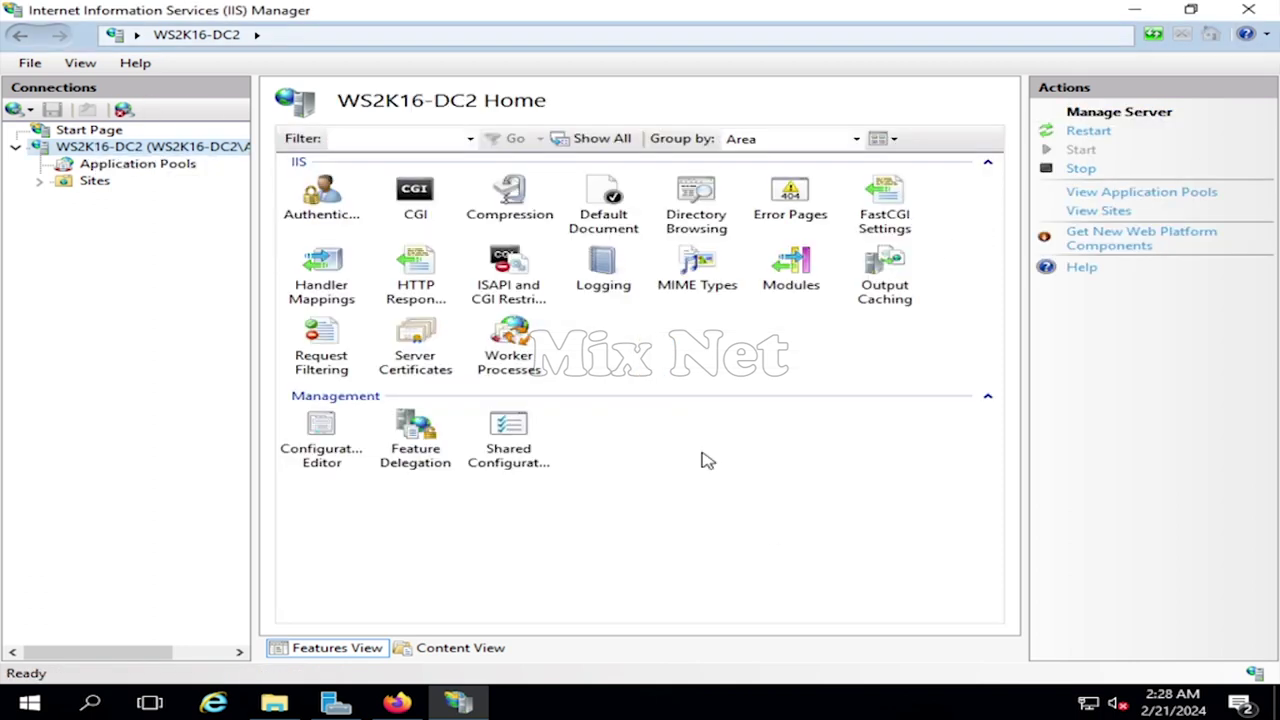
- Browse File Explorer to C:\inetpub\wwwroot, holding the default iisstart files
click(274, 703)
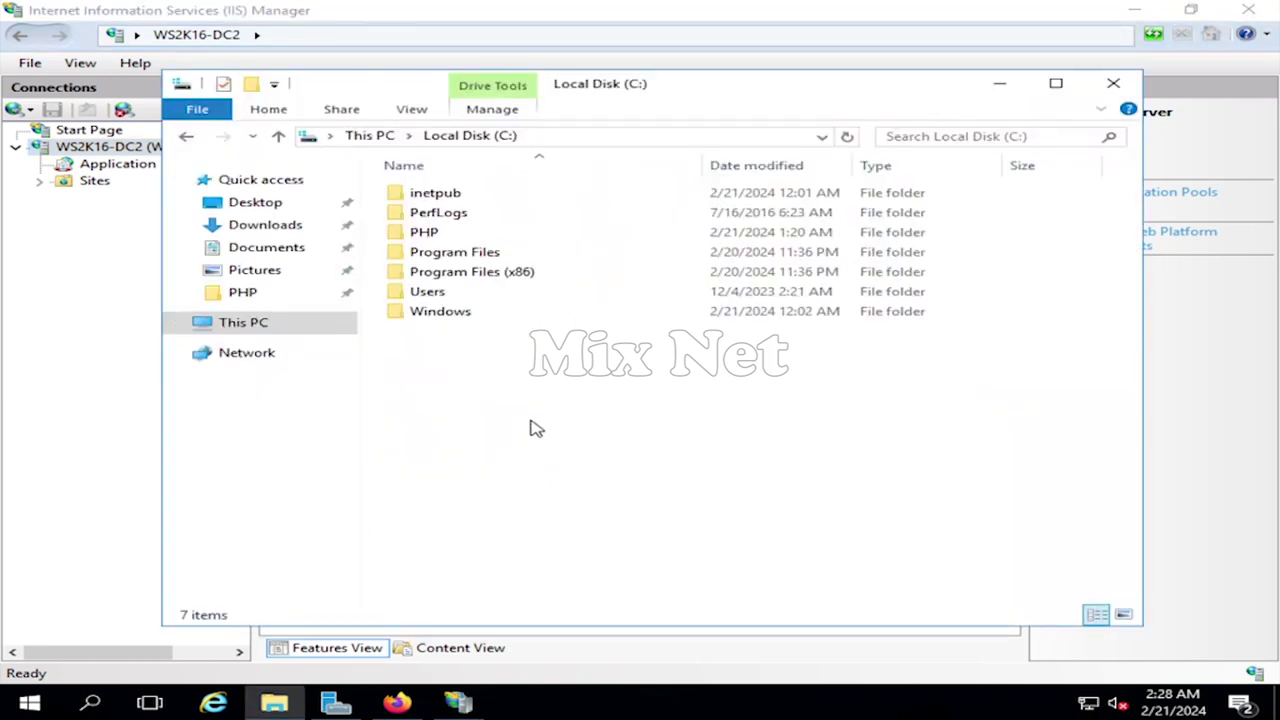
double_click(452, 193)
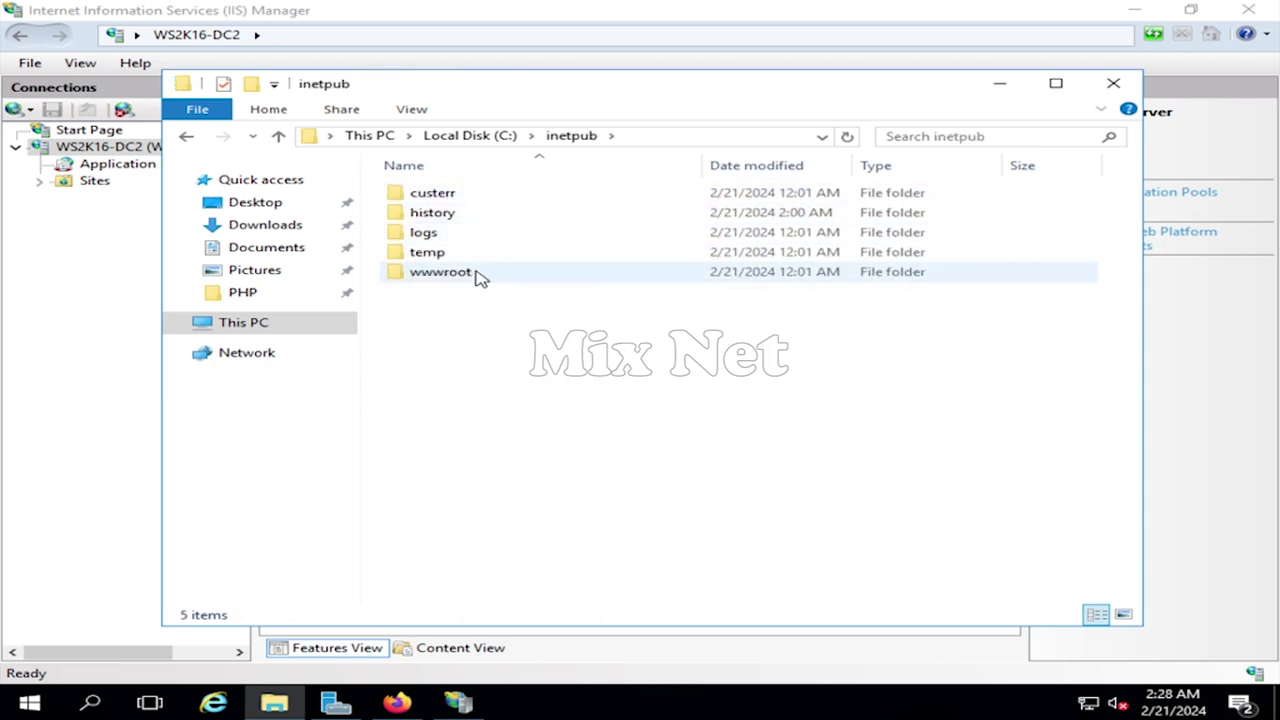
click(491, 279)
double_click(491, 279)
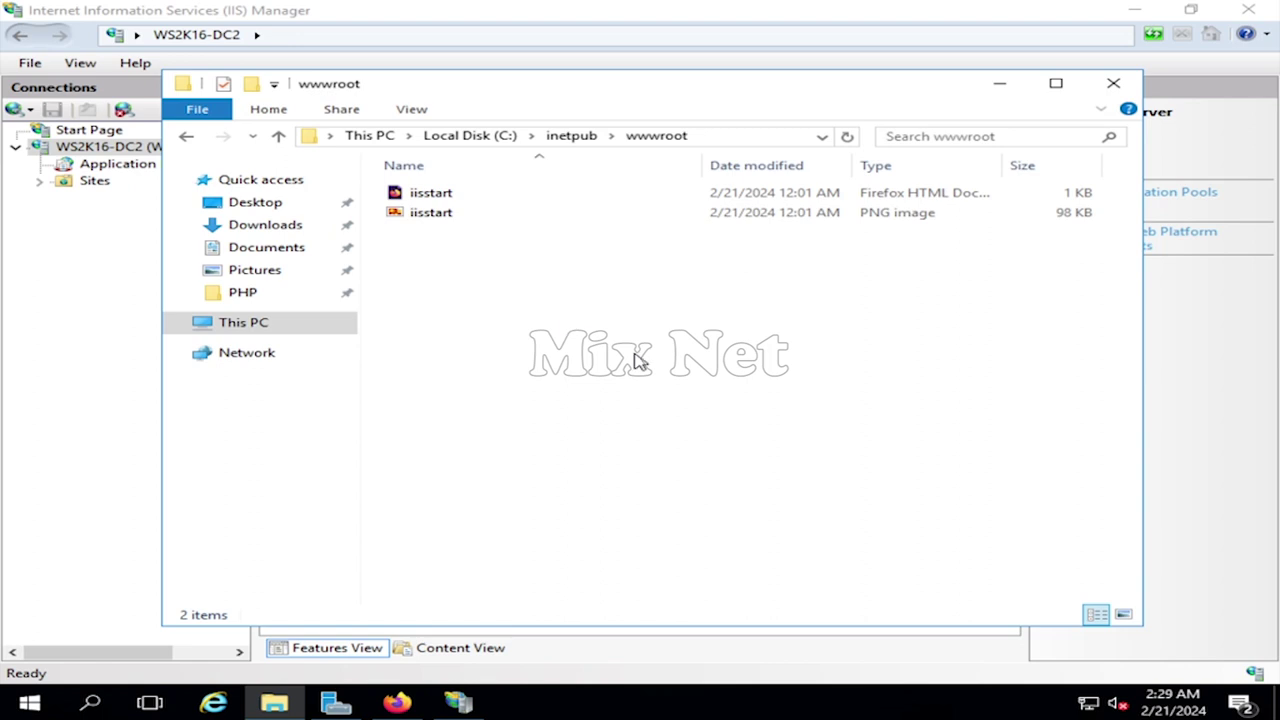
key(super)
- Launch Notepad and write the script '<? php phpinfo(); ?>'
text(note)
key(Return)
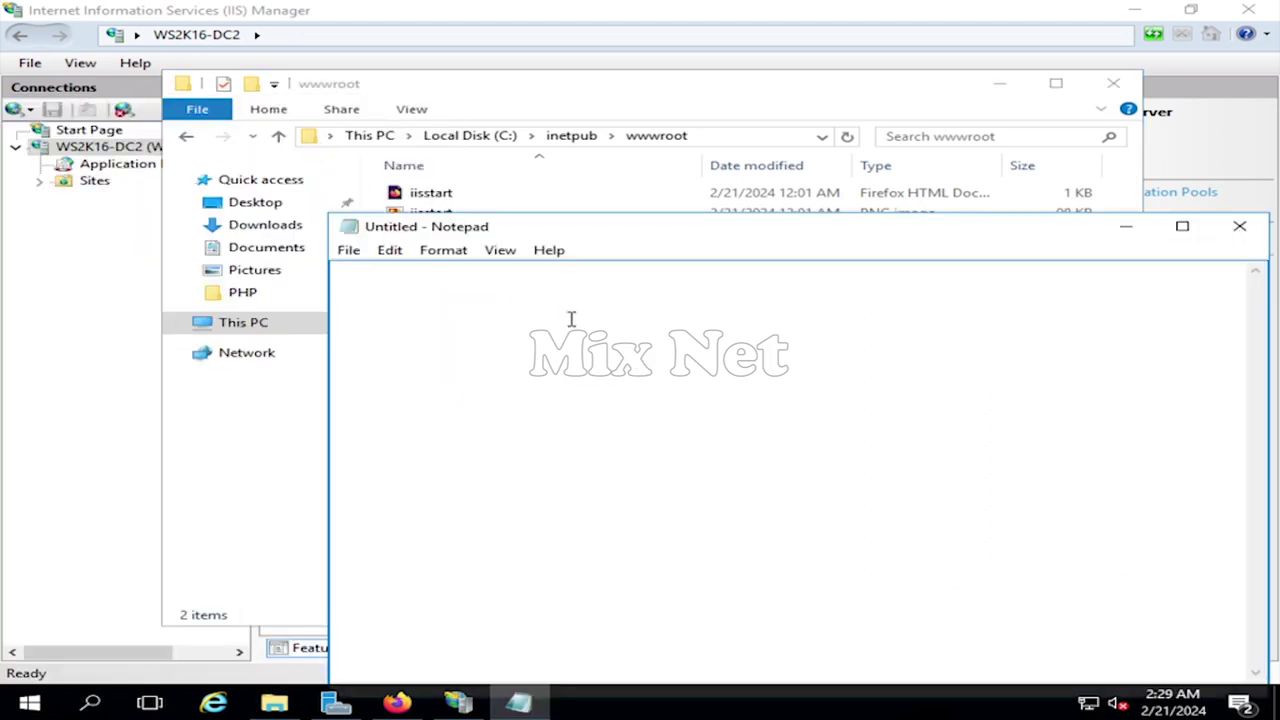
text(<? php phpinfo)
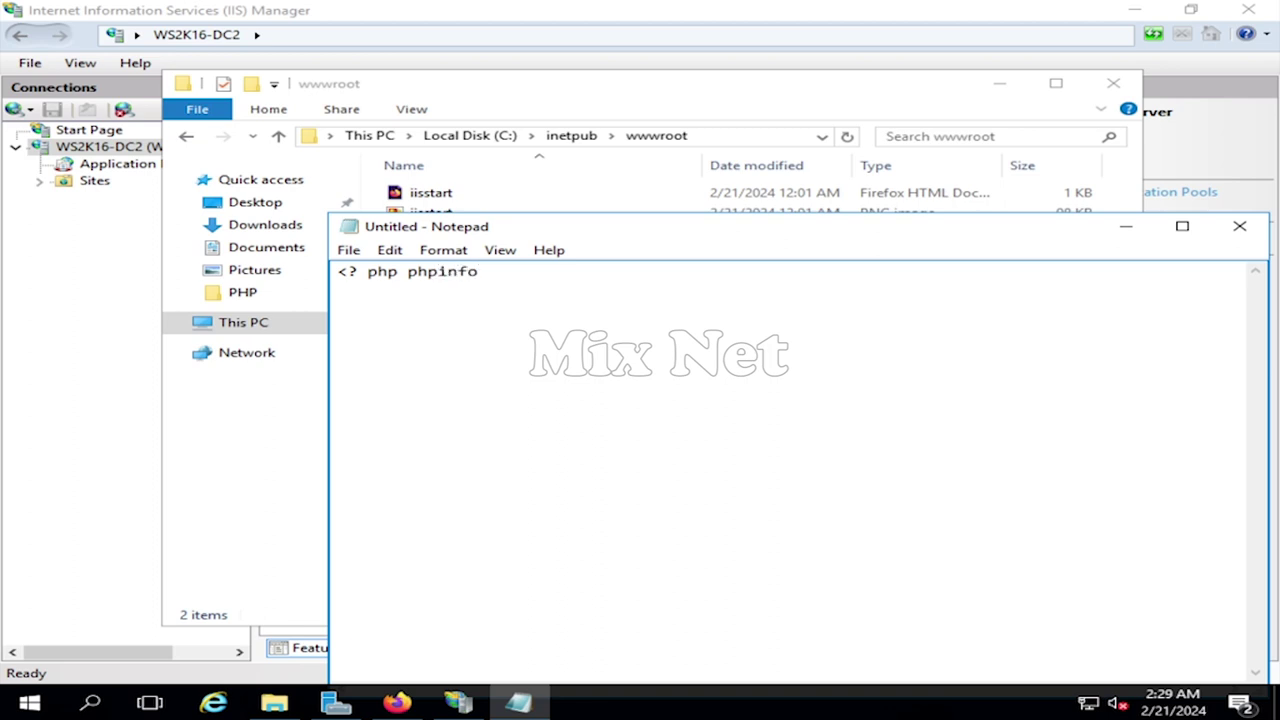
text((); ?>)
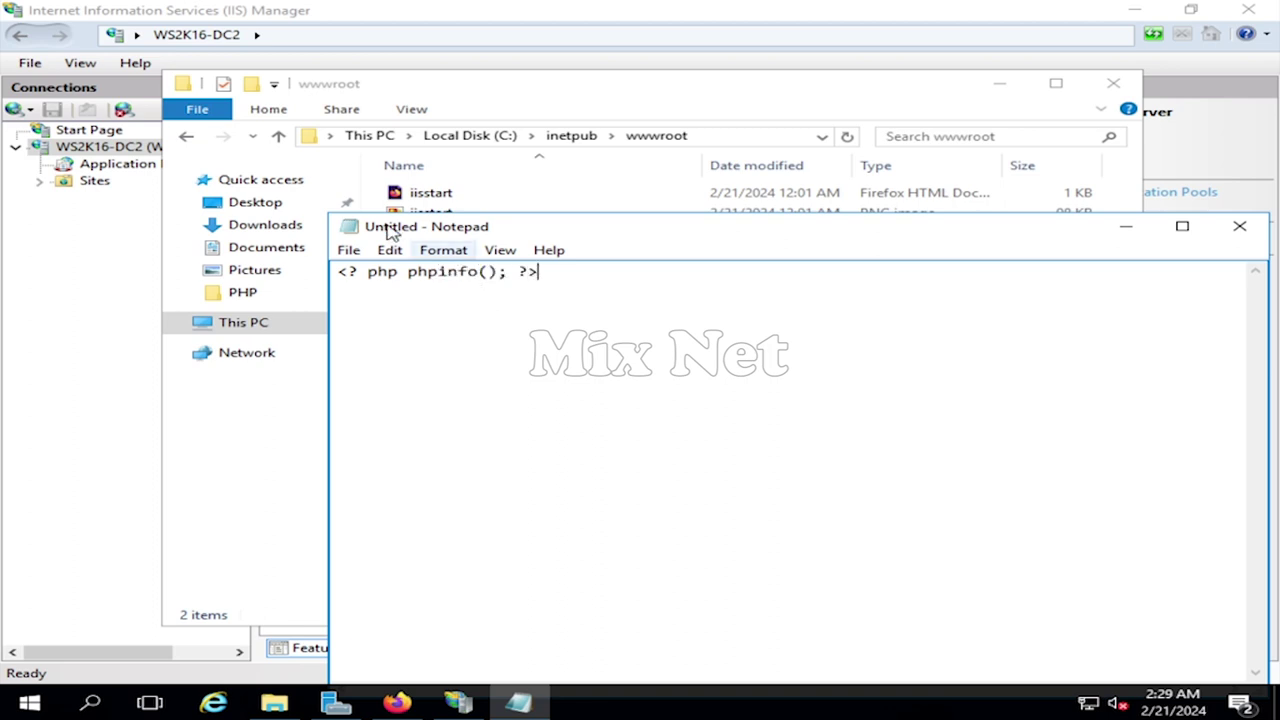
- Save the script as index.php in C:\inetpub\wwwroot with the All Files type
click(346, 250)
click(420, 338)
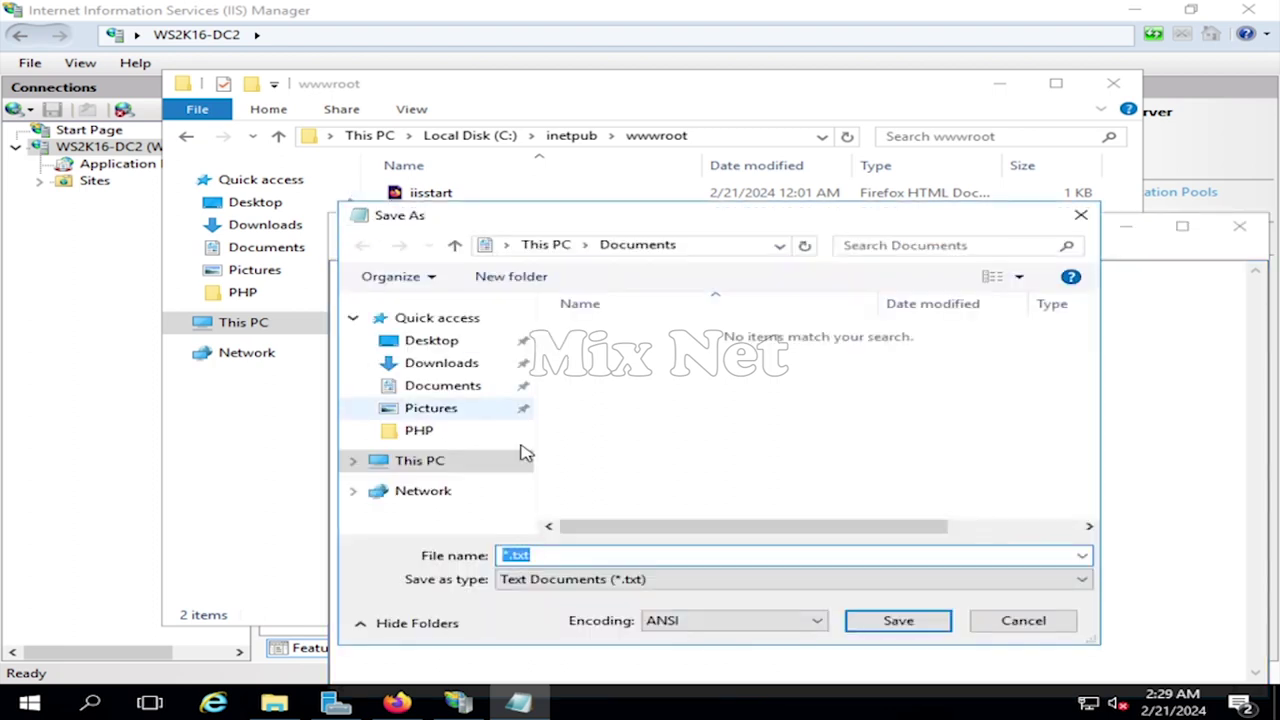
click(415, 460)
scroll(660, 450, down, 3)
click(672, 466)
double_click(672, 466)
double_click(605, 332)
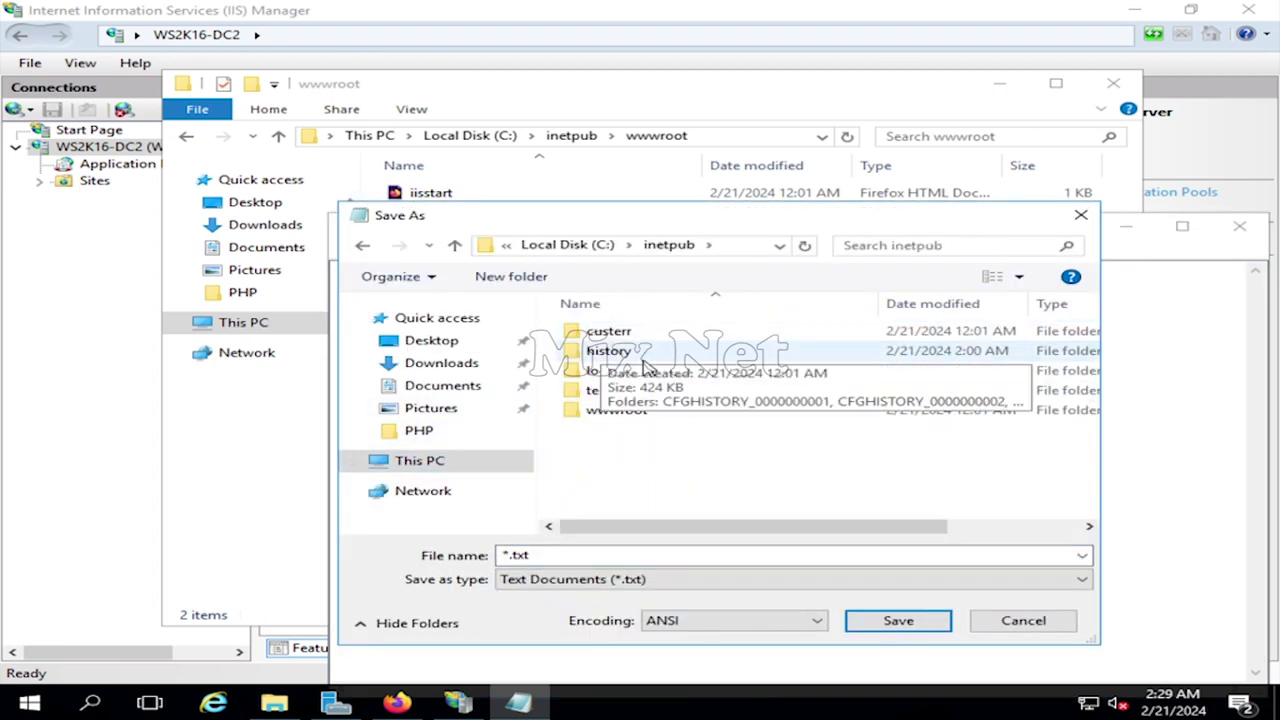
double_click(618, 407)
double_click(743, 557)
text(in)
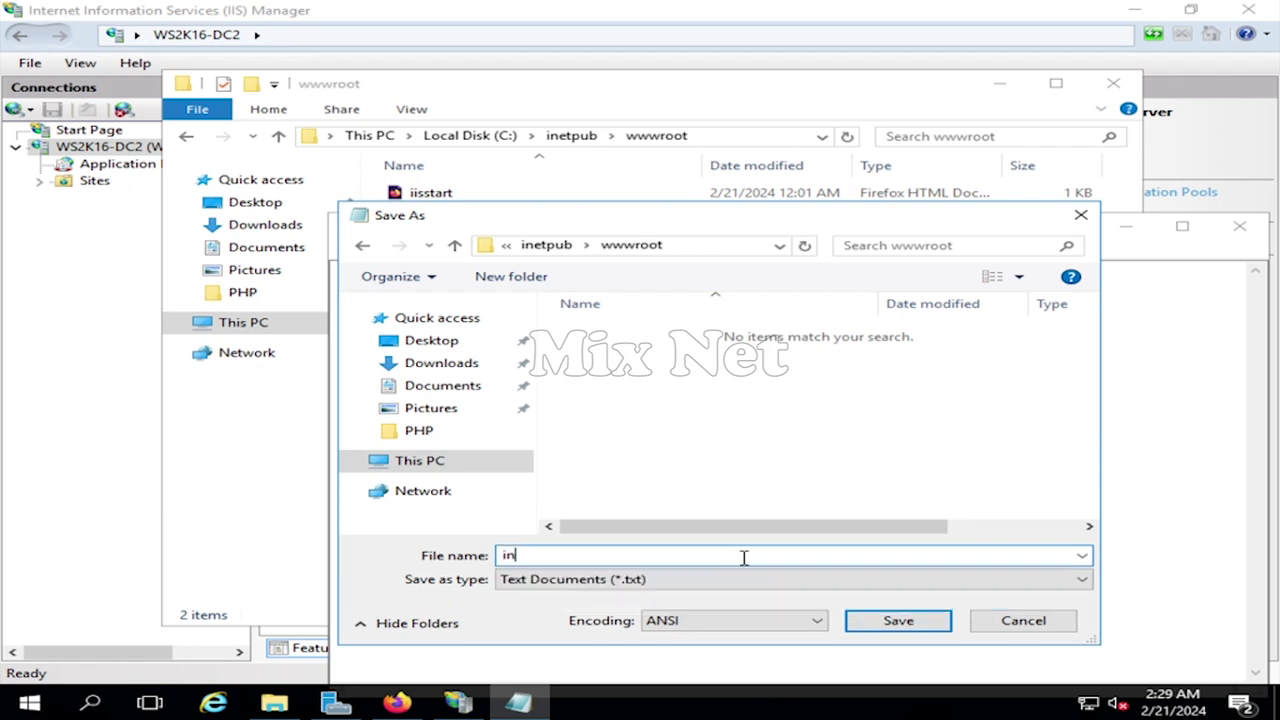
text(dex.php)
click(729, 582)
click(677, 608)
click(868, 626)
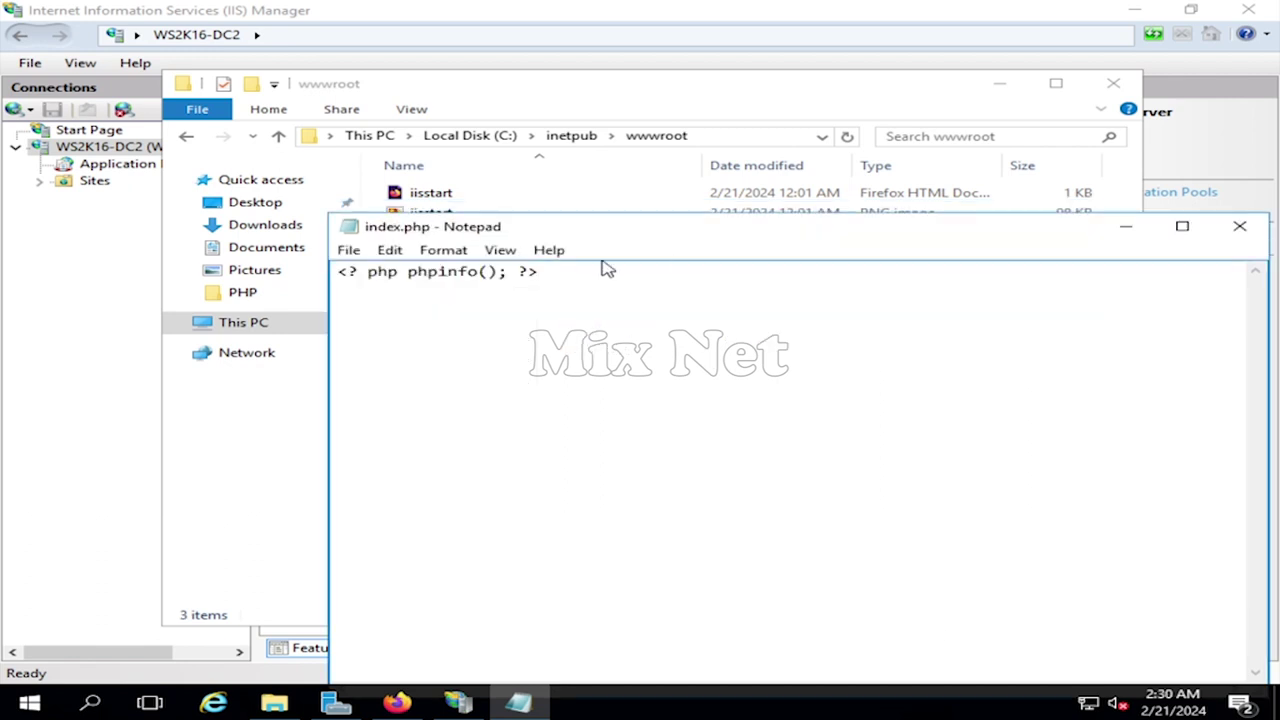
- Close Notepad and File Explorer, then restart the IIS web server
click(1240, 230)
click(500, 232)
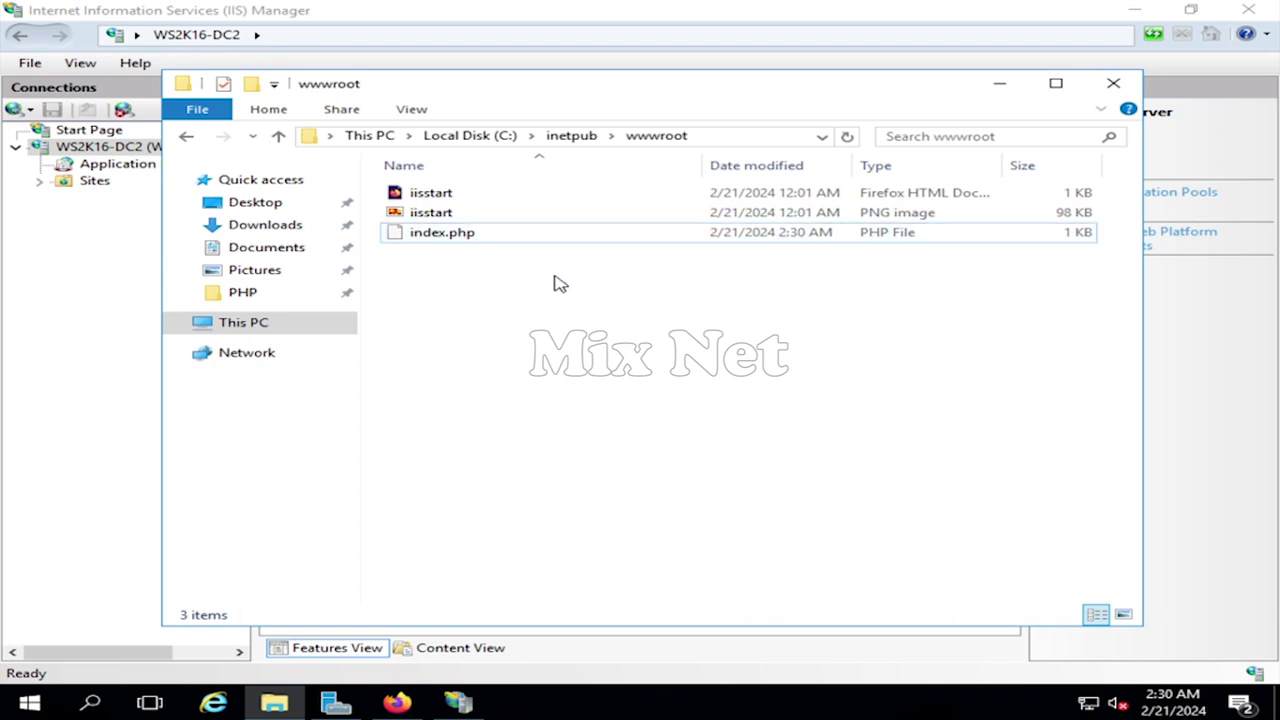
click(1113, 83)
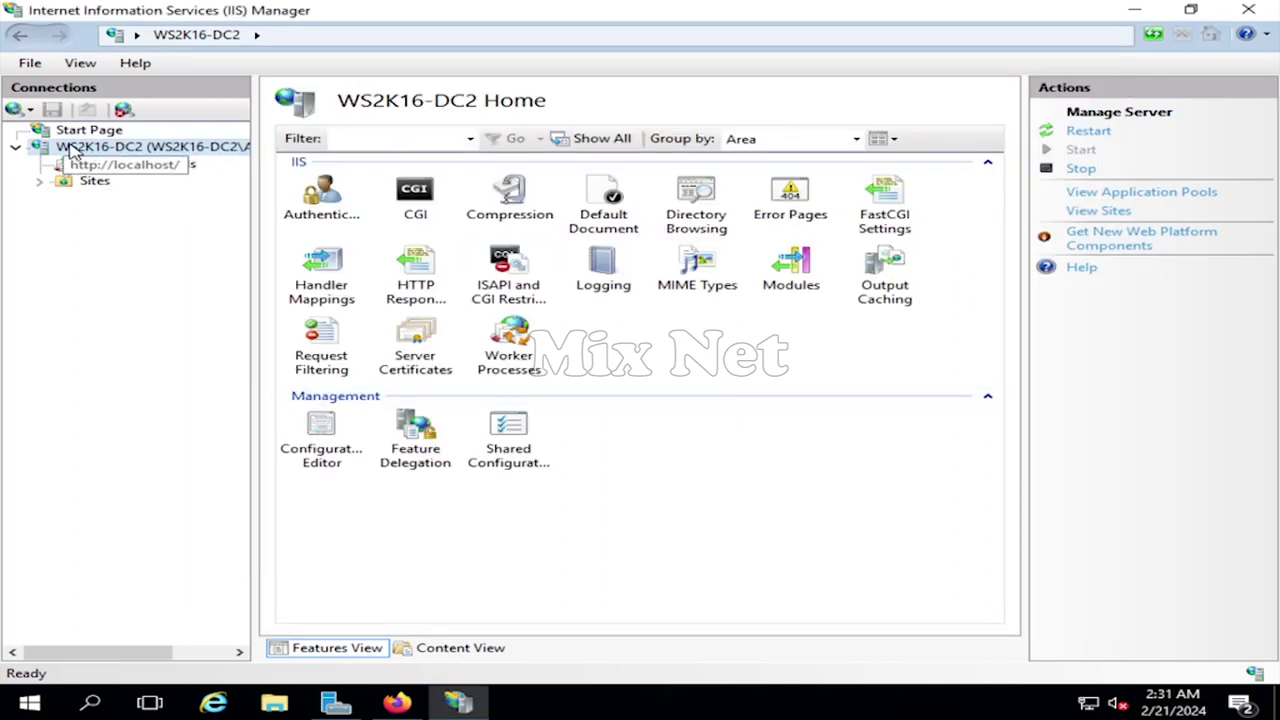
click(1090, 132)
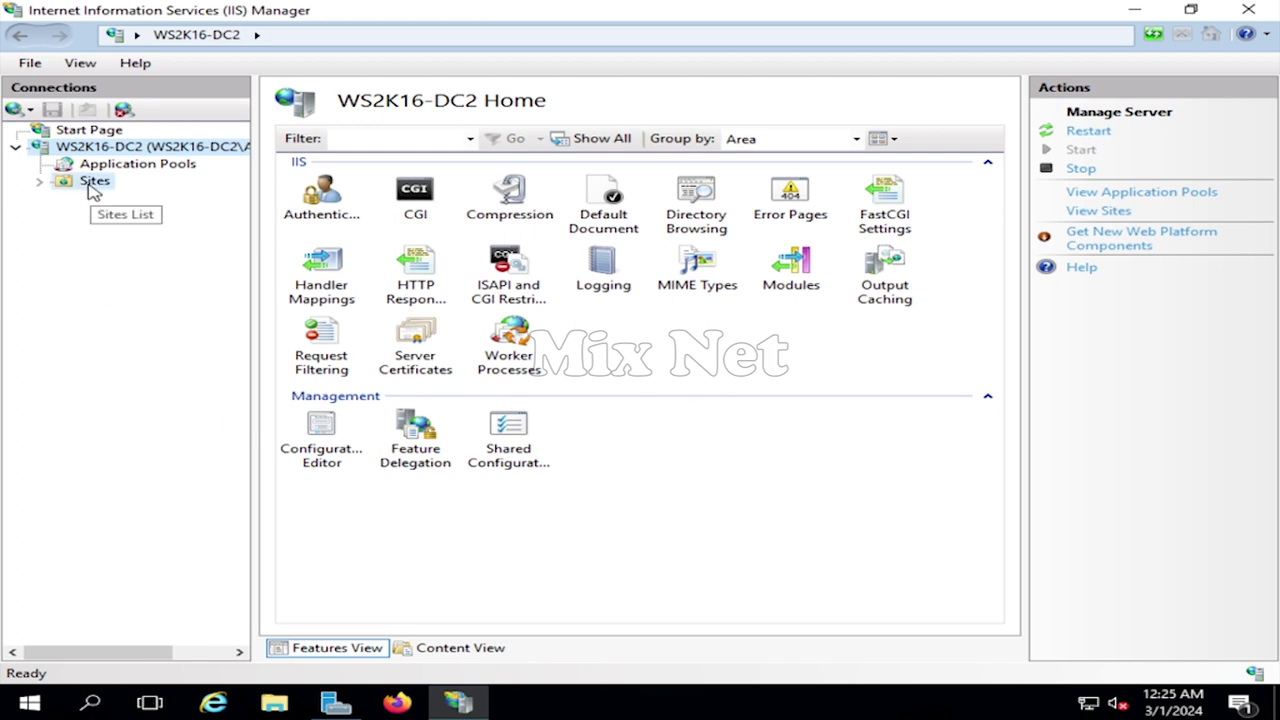
- Browse Default Web Site on *:80, check the PHP 8.3.3 info page, then close Firefox
click(93, 186)
click(390, 189)
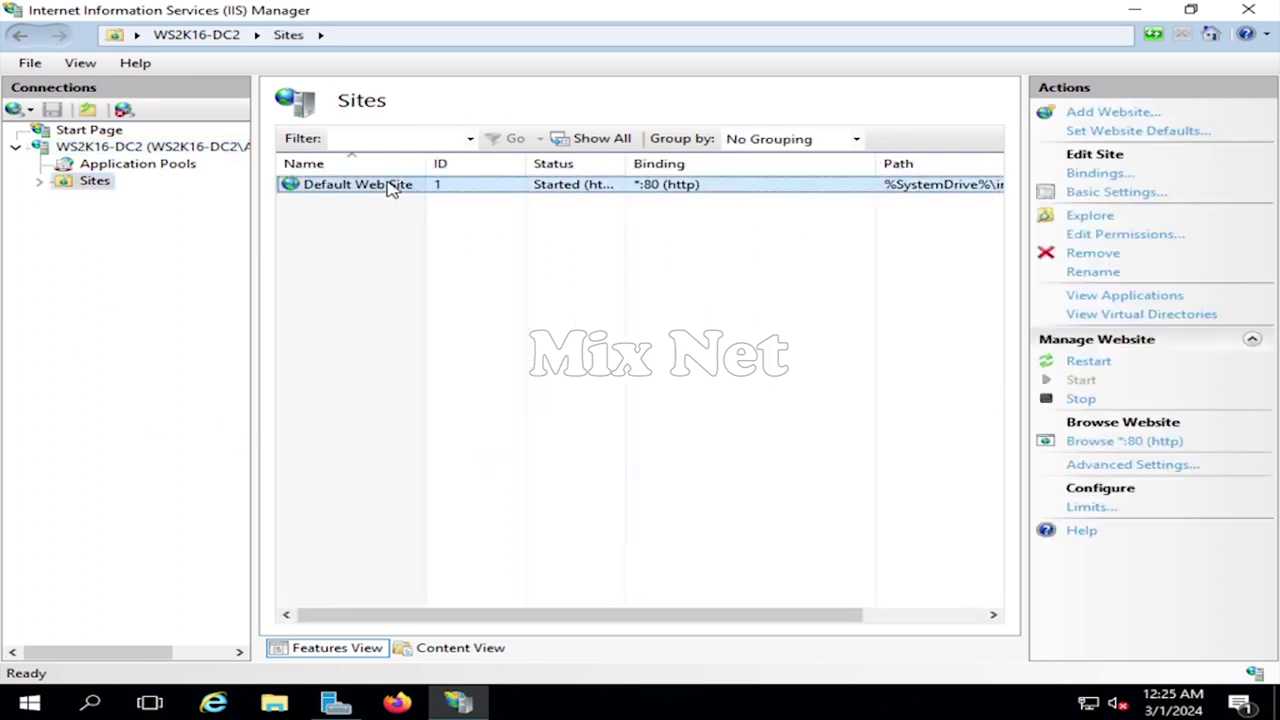
click(1128, 441)
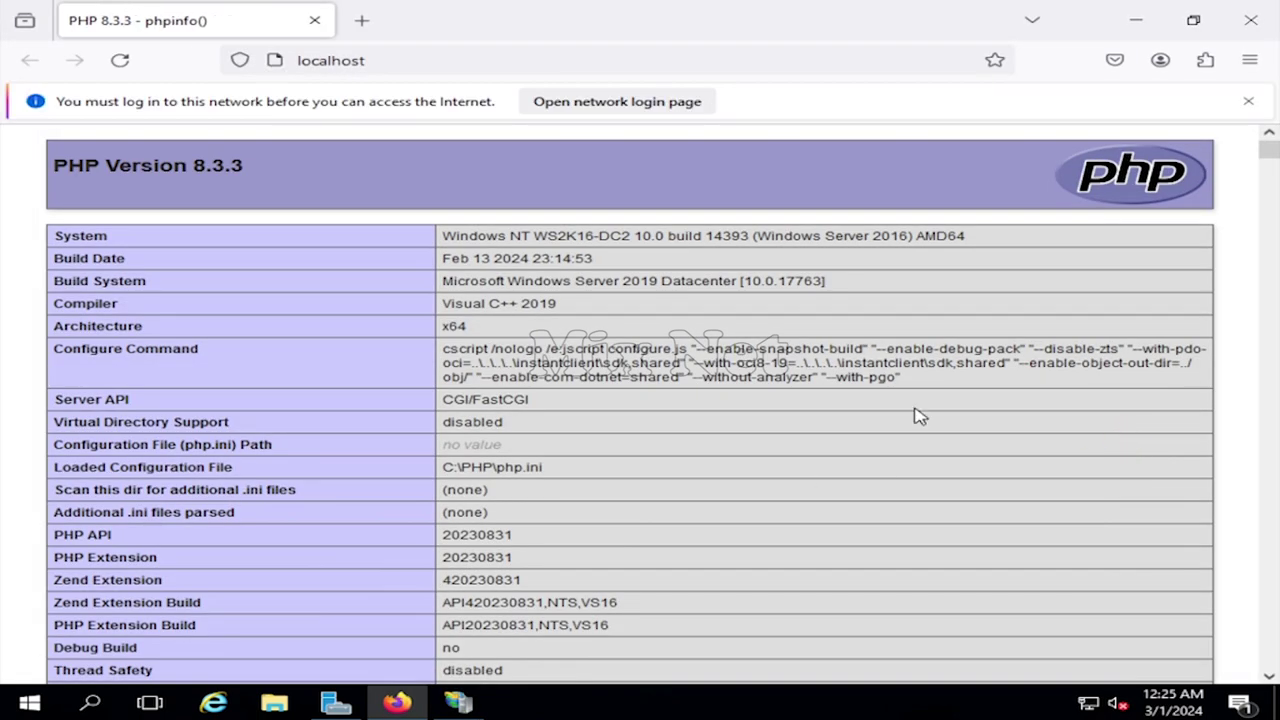
scroll(730, 440, down, 5)
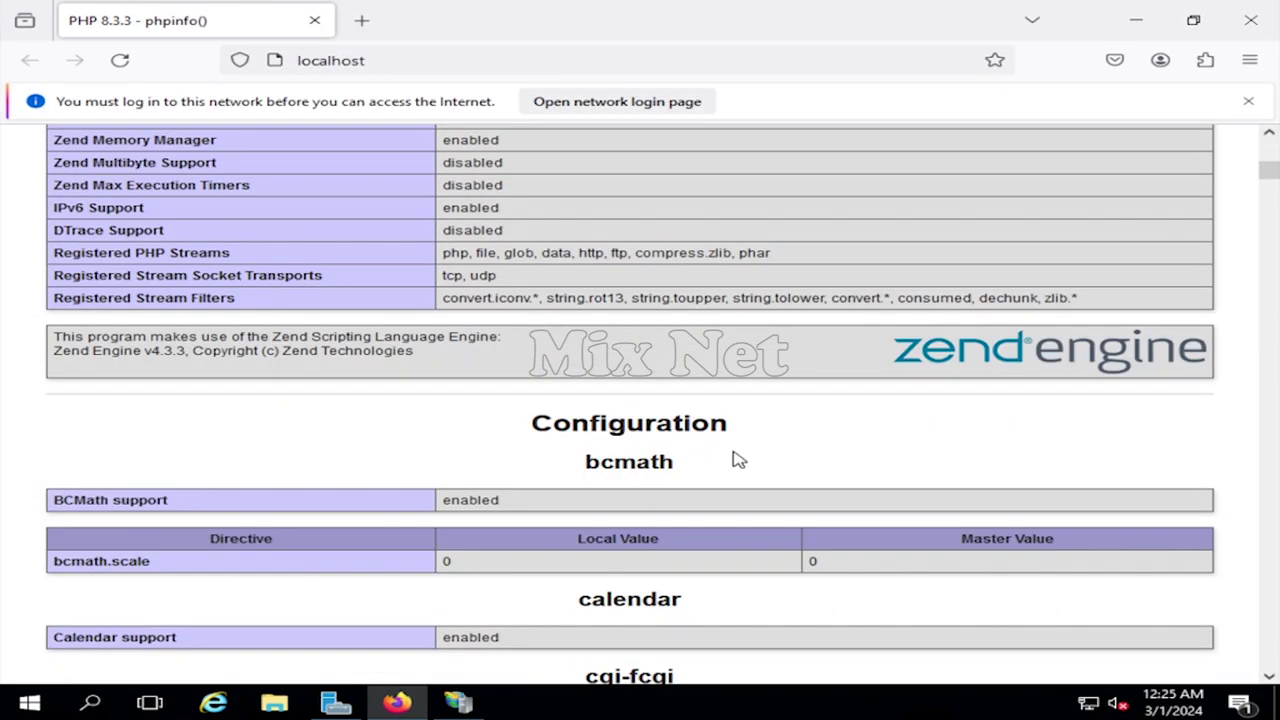
scroll(737, 459, up, 5)
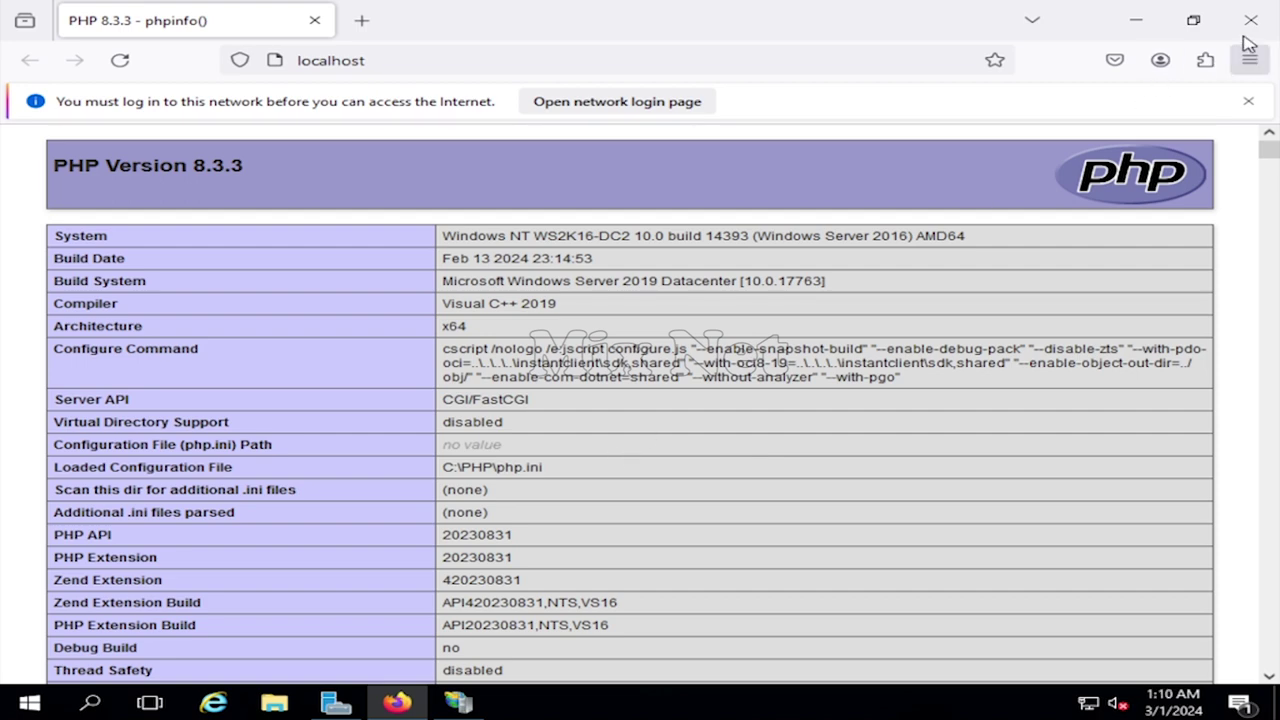
click(1252, 20)
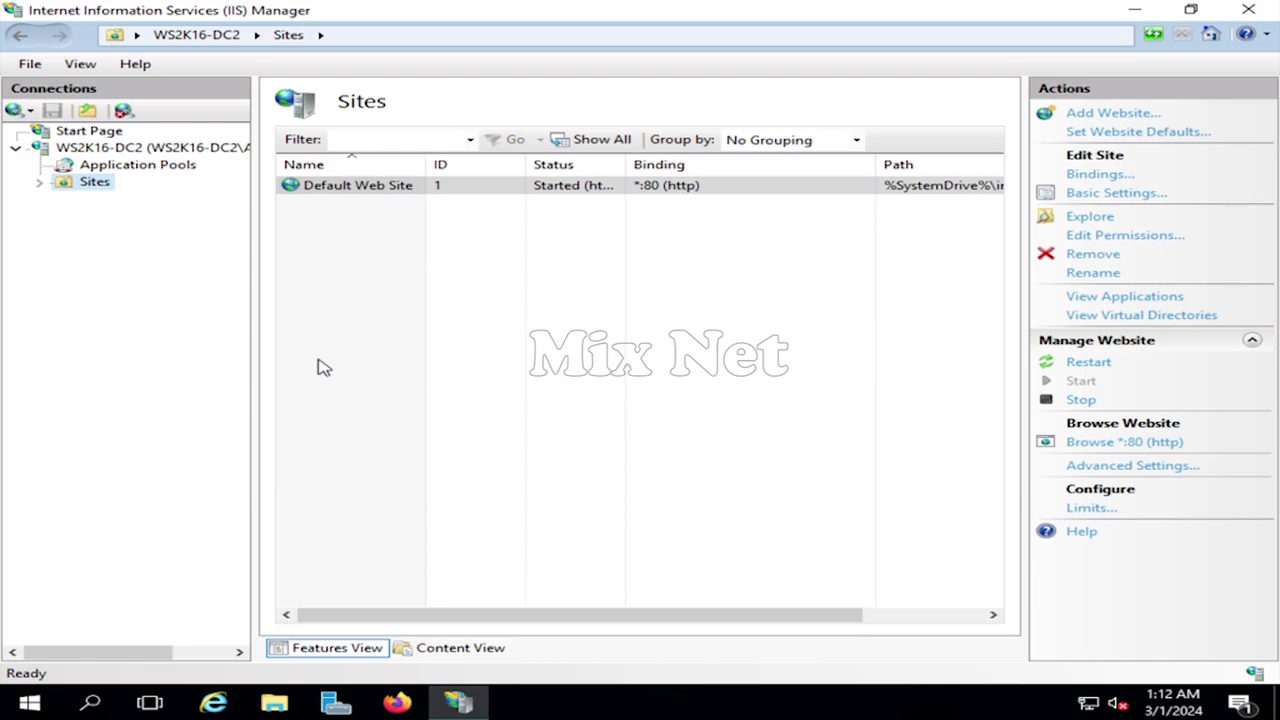
- Run the MariaDB installer package from the Downloads folder and allow it
click(1132, 10)
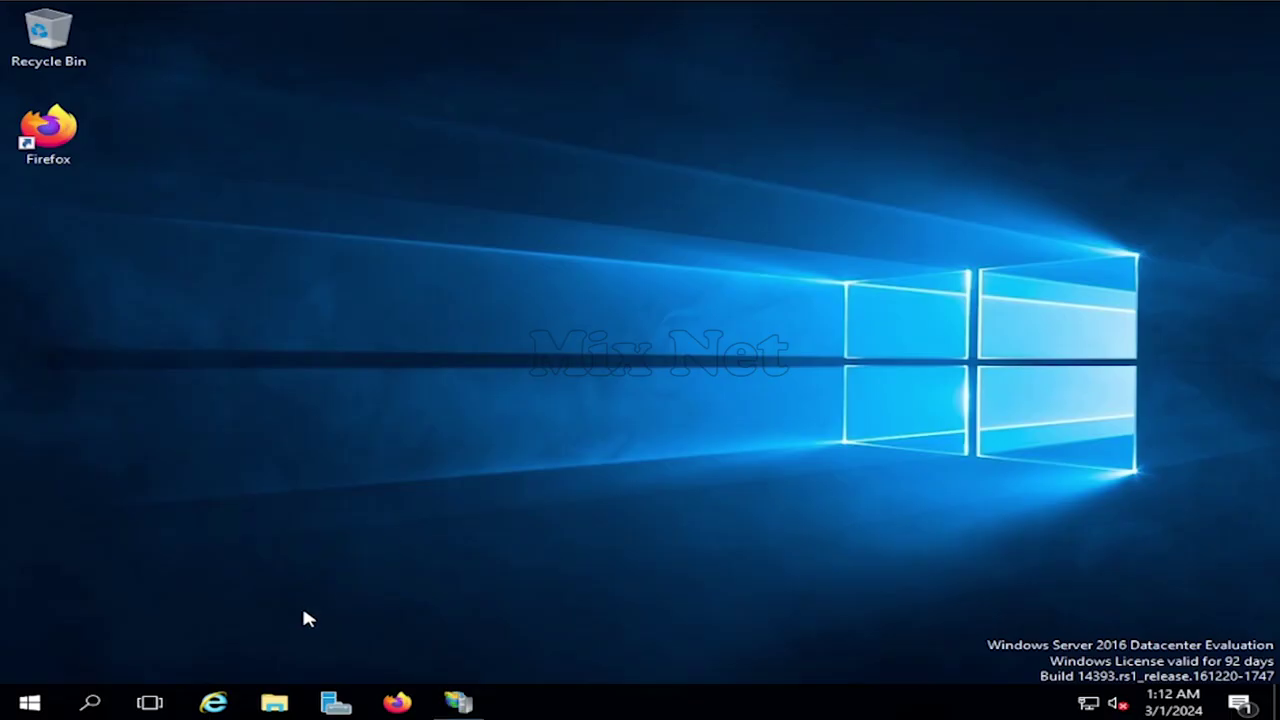
click(274, 702)
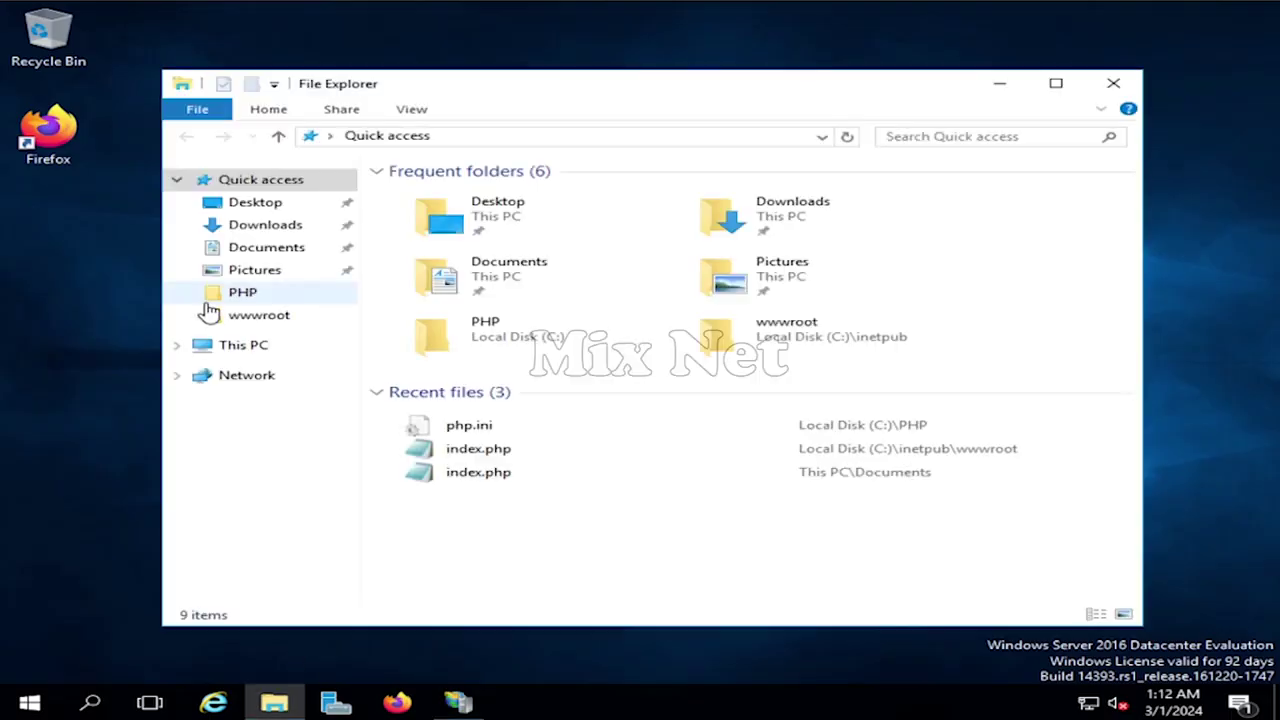
click(268, 226)
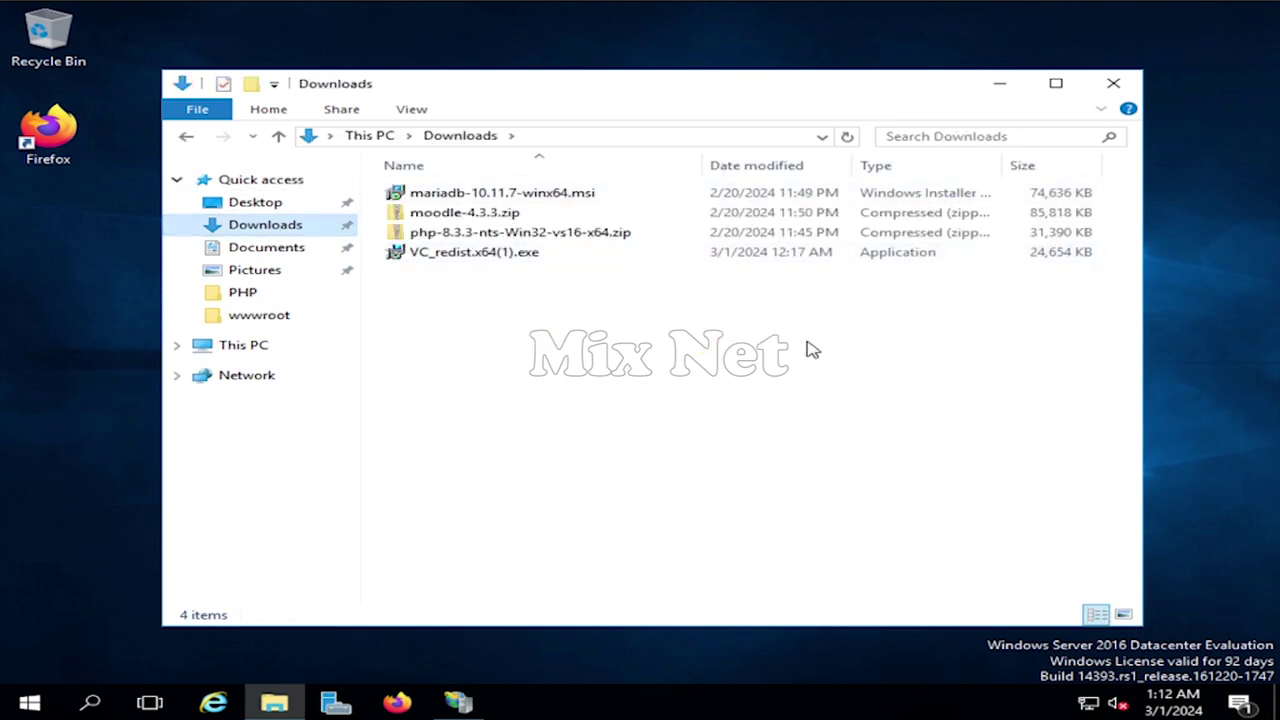
click(512, 192)
right_click(512, 192)
click(582, 204)
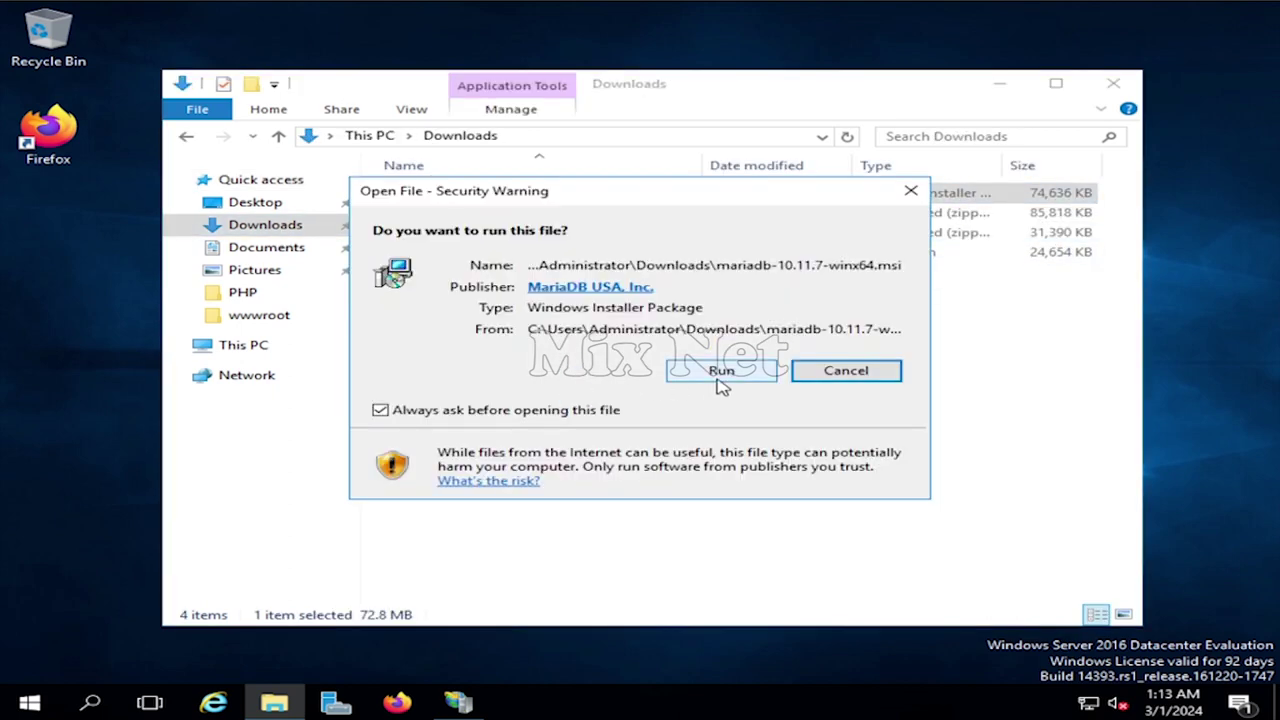
click(720, 372)
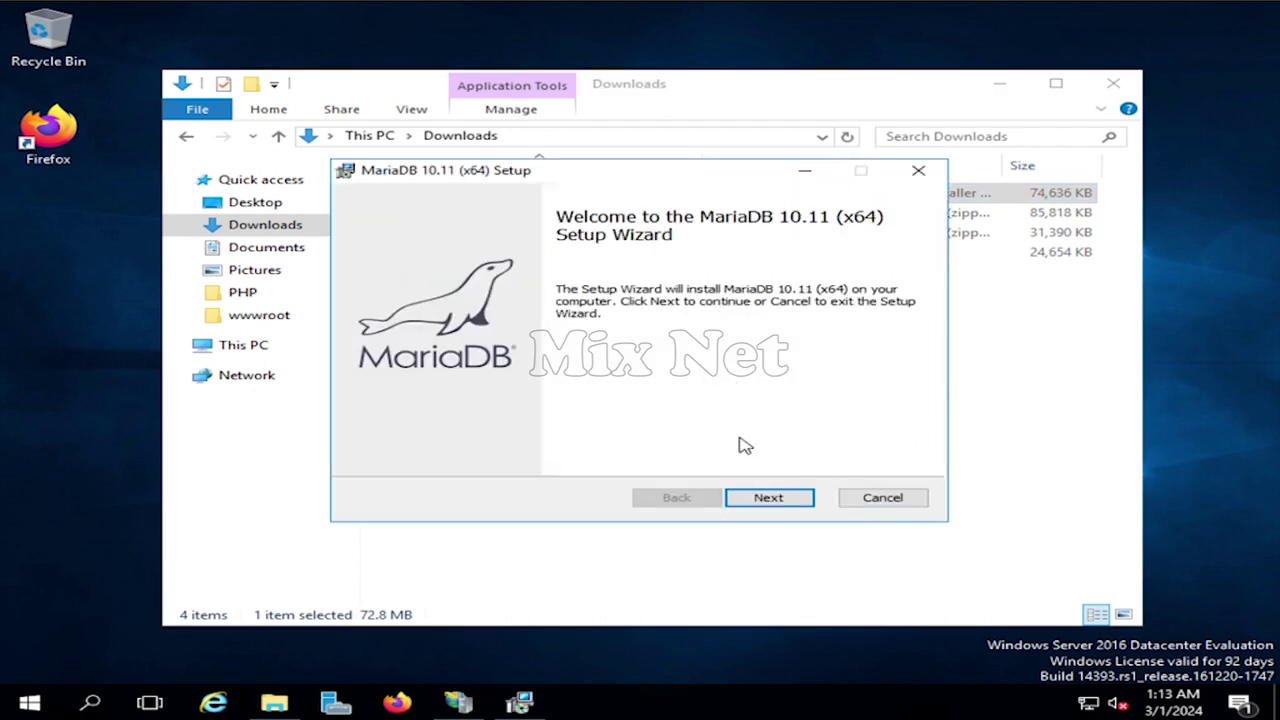
- Accept the license, keep default components, set the root password, and use UTF8 charset
click(776, 498)
click(638, 457)
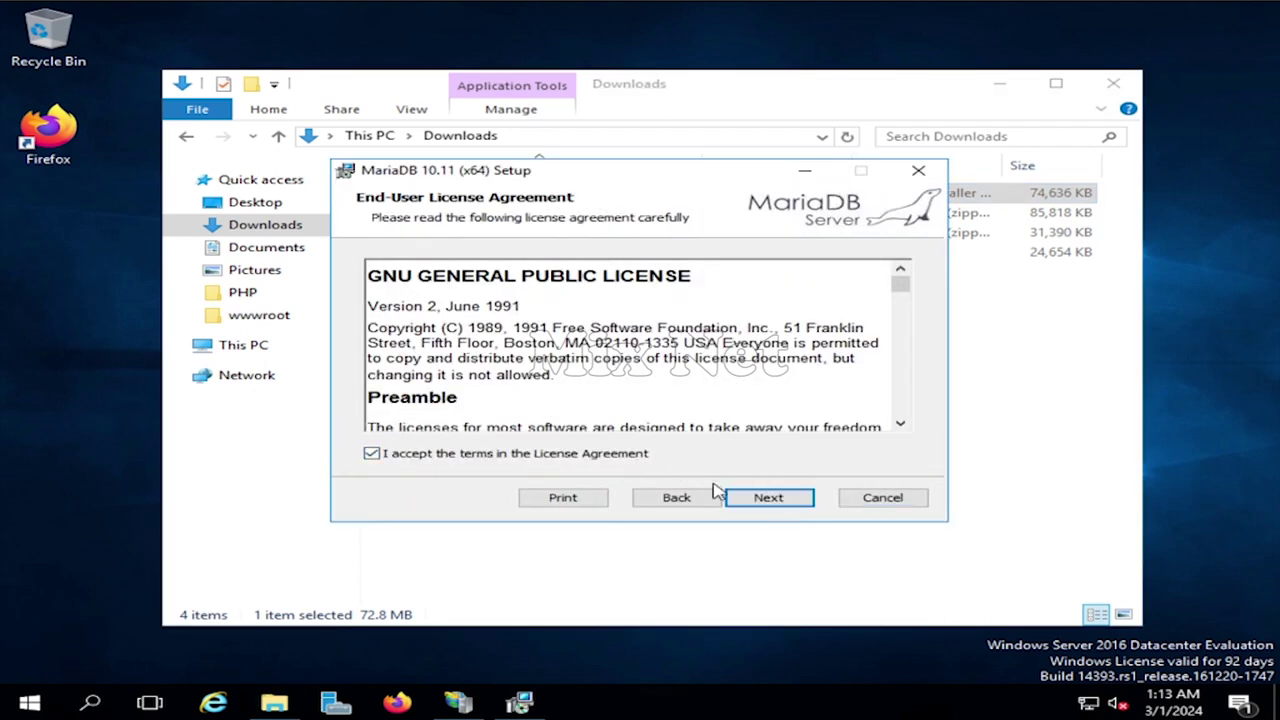
click(786, 500)
click(797, 507)
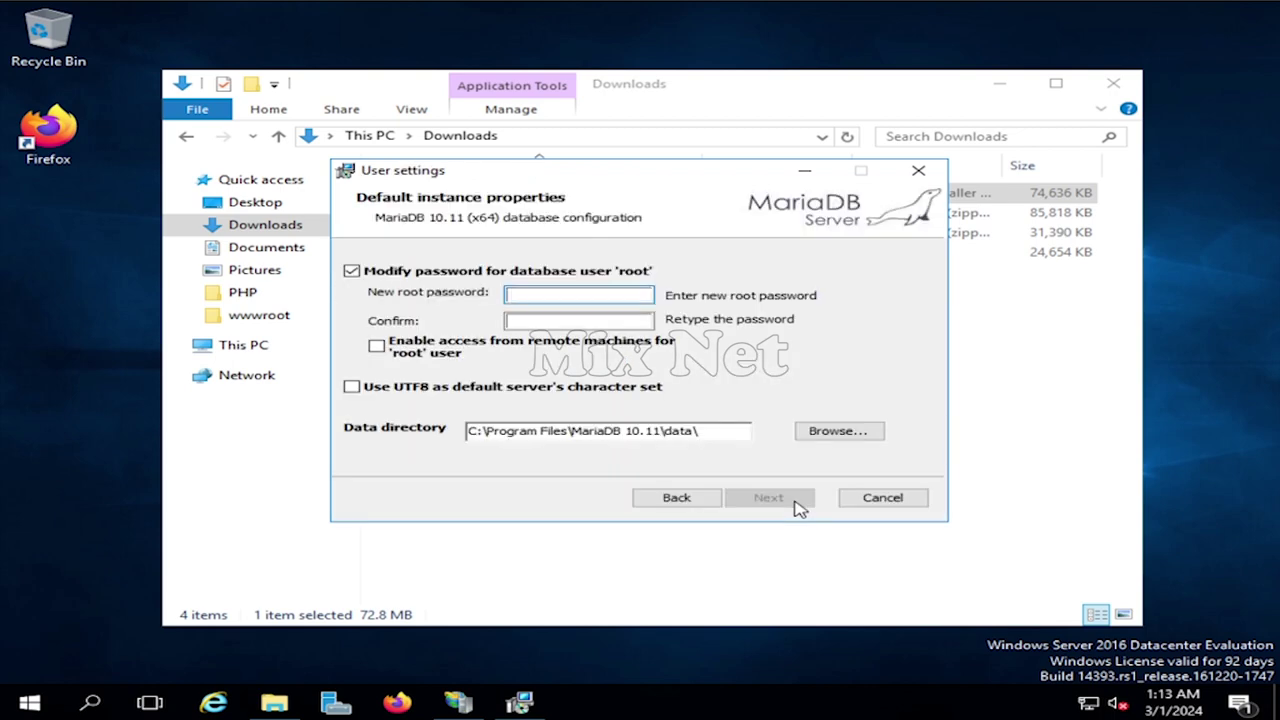
text(12345678)
key(Tab)
text(123456)
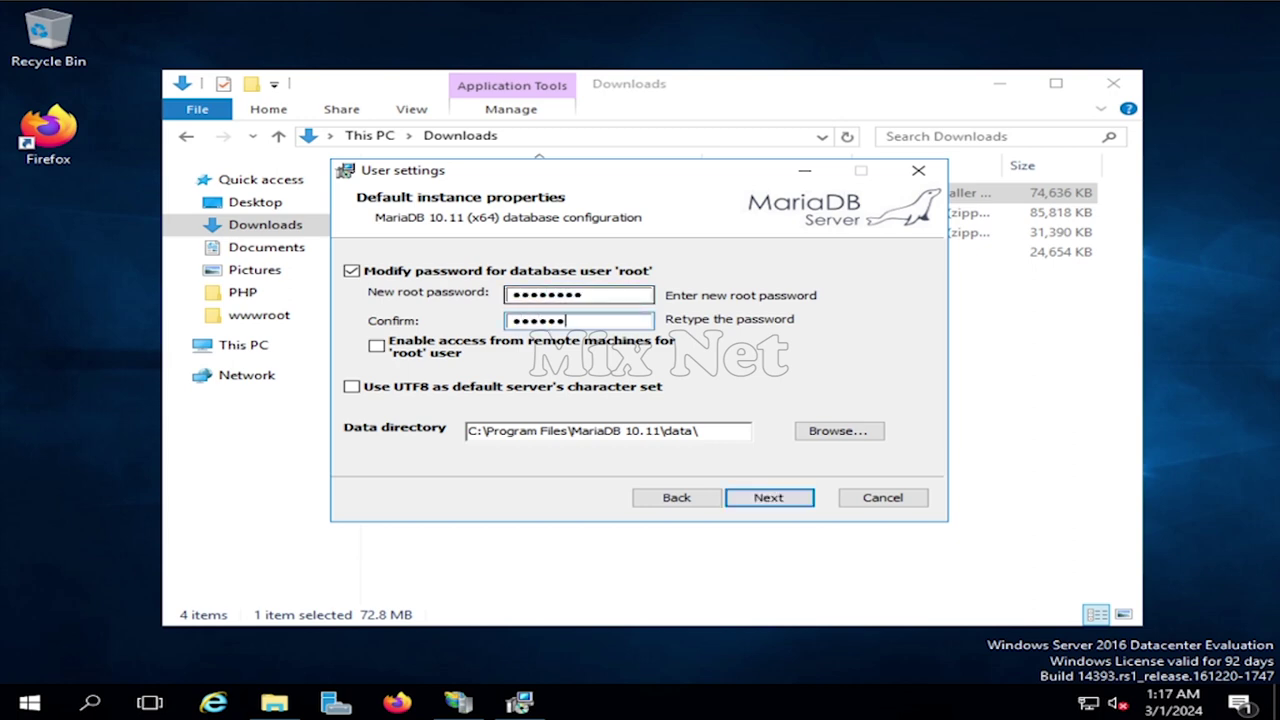
click(352, 389)
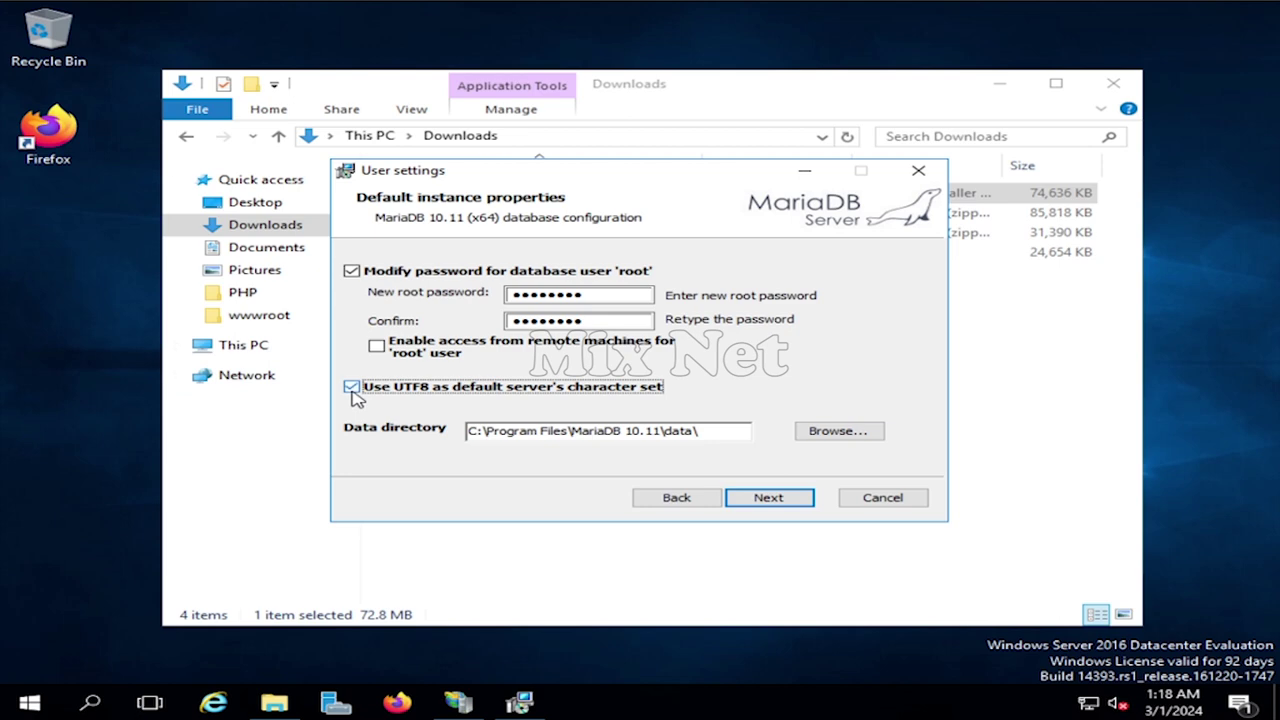
click(769, 498)
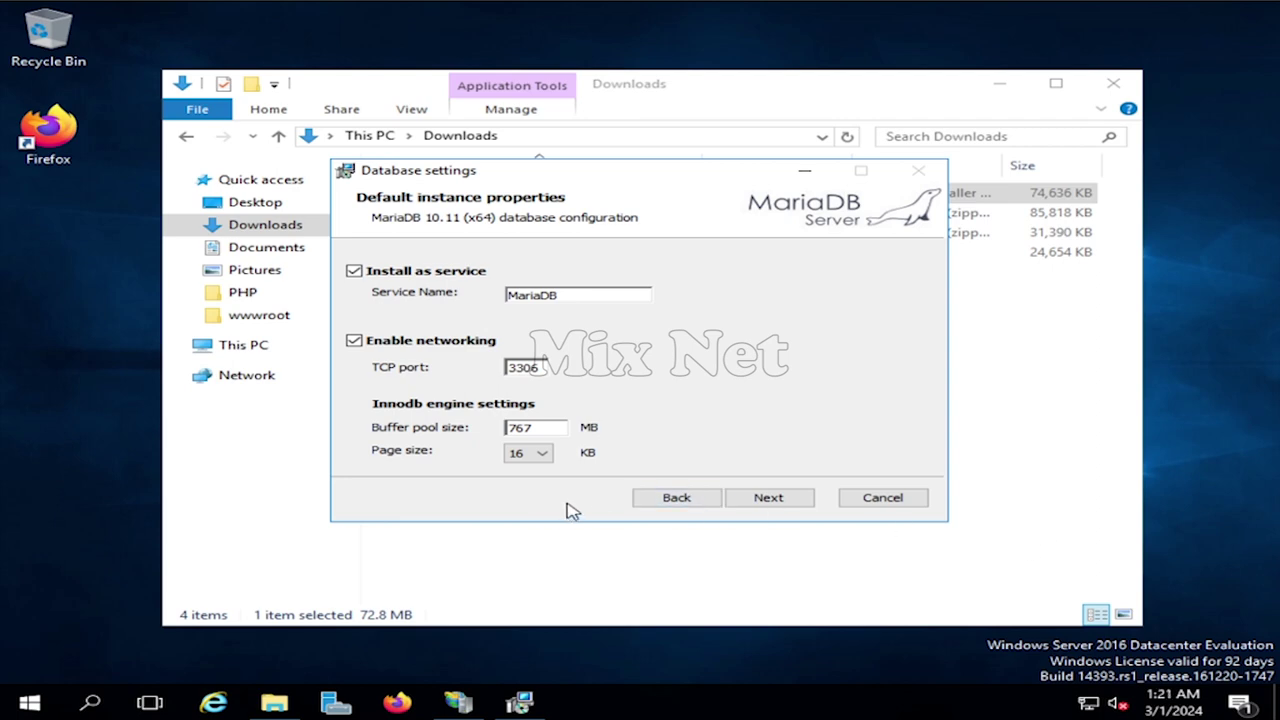
- Install MariaDB 10.11 and close the setup wizard when done
click(785, 505)
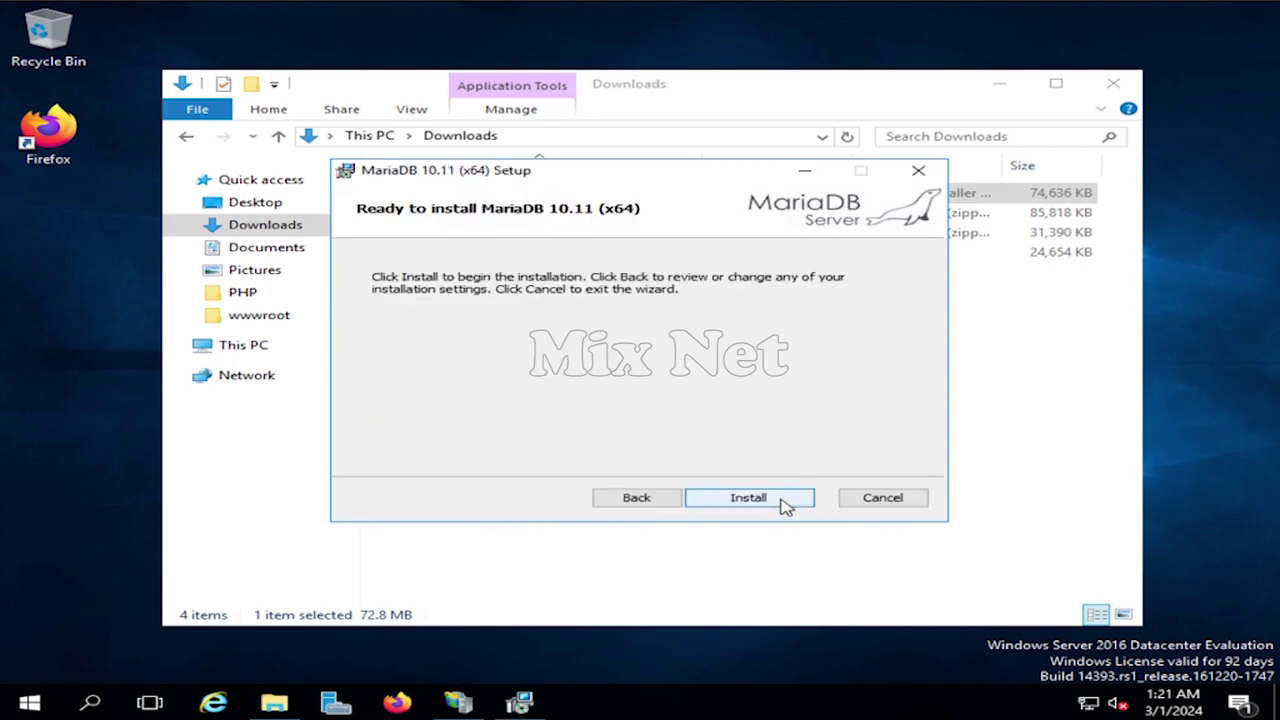
click(757, 503)
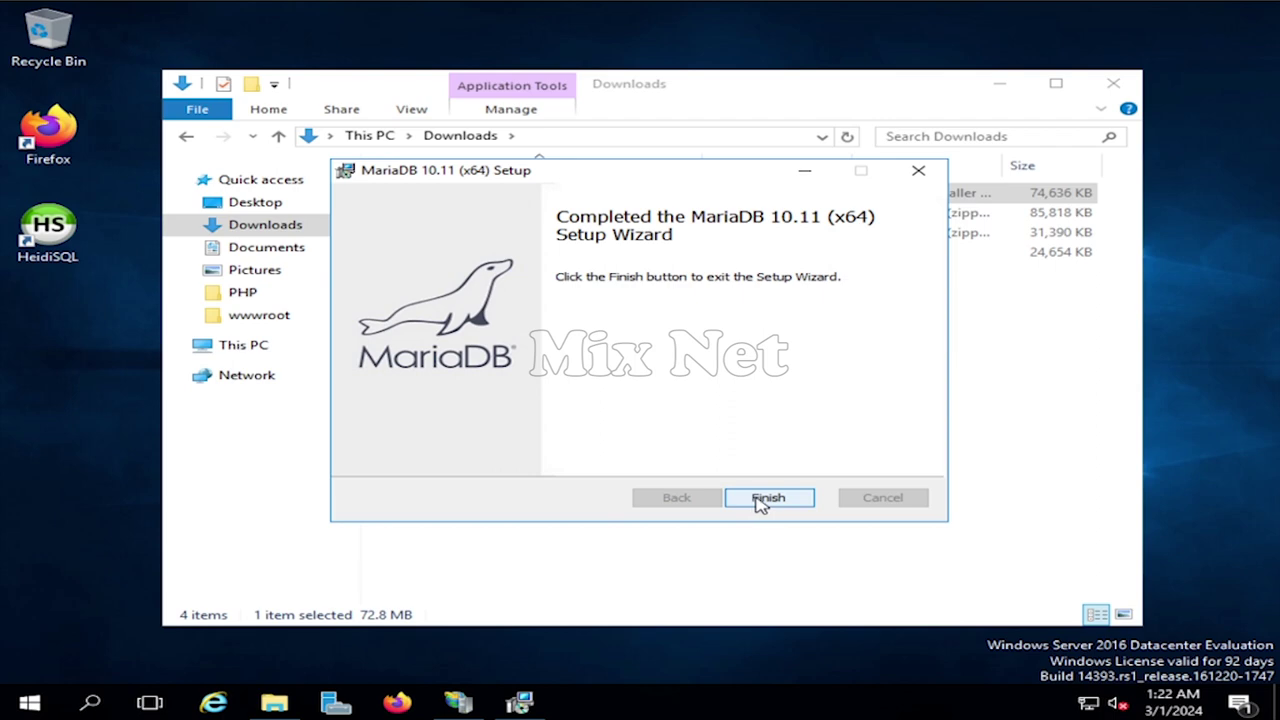
click(768, 498)
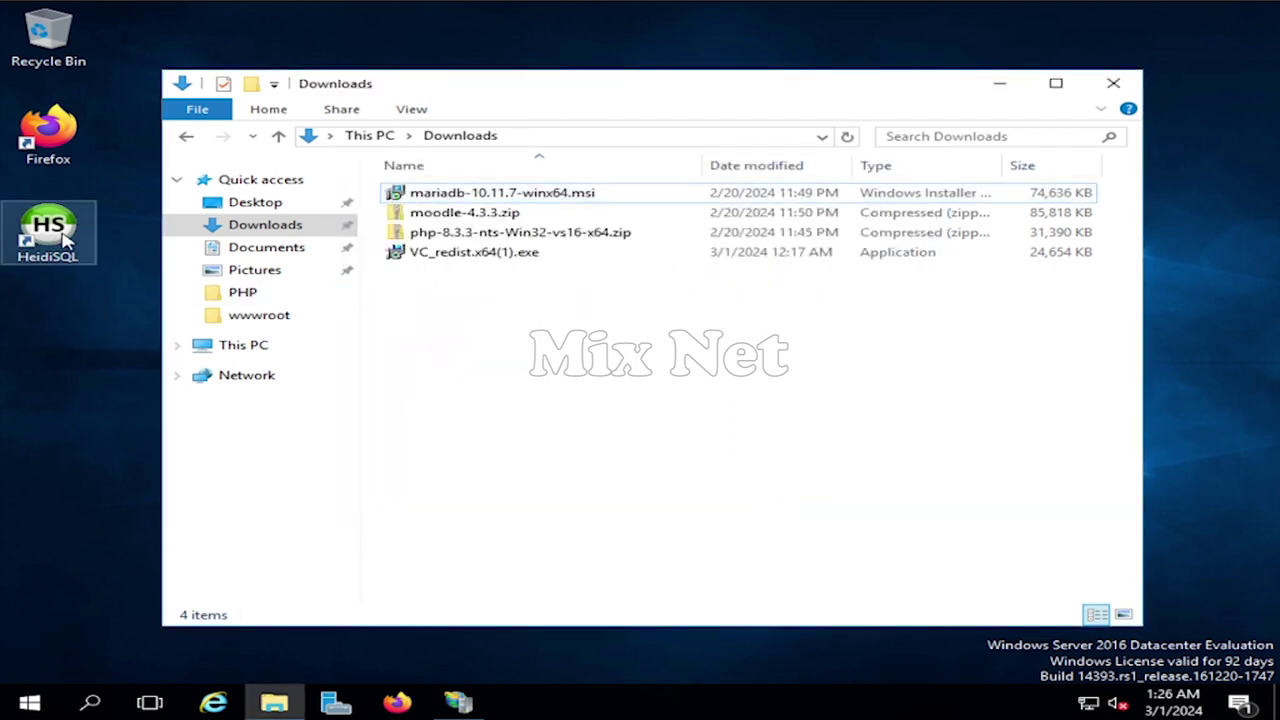
- Launch HeidiSQL and create a new session named moodle_Session
double_click(66, 240)
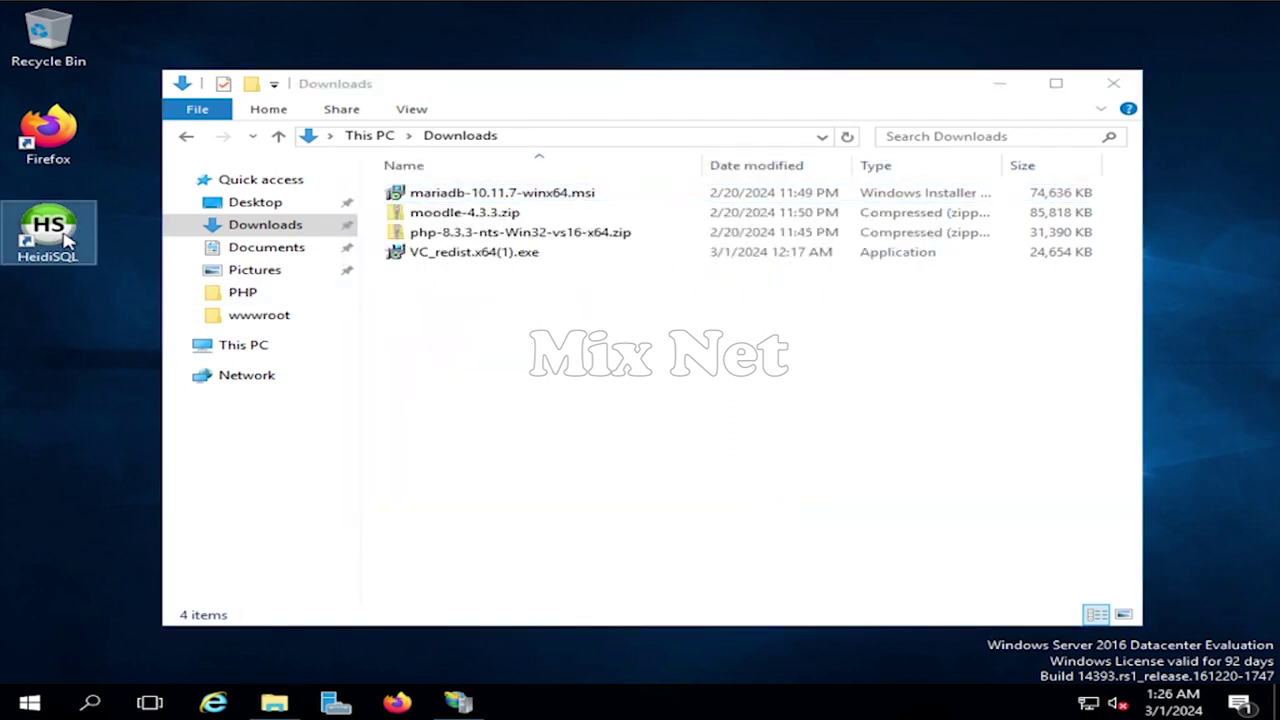
drag(697, 168, 716, 75)
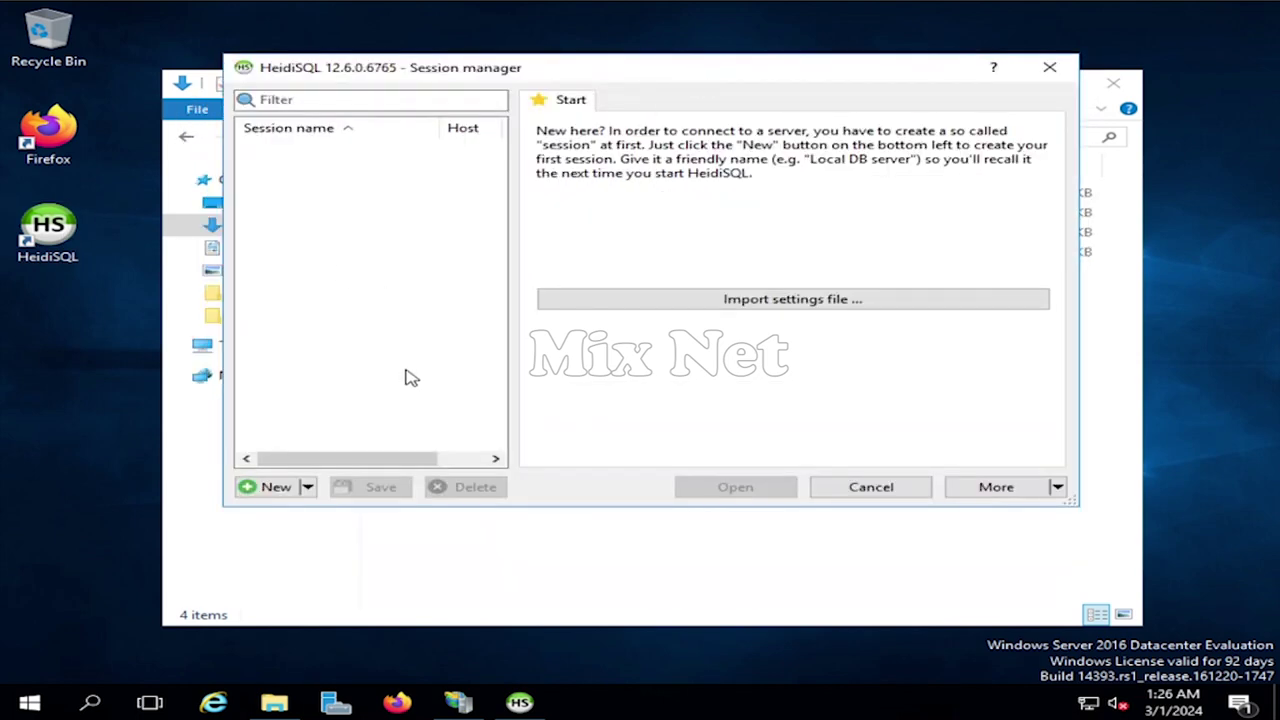
click(270, 487)
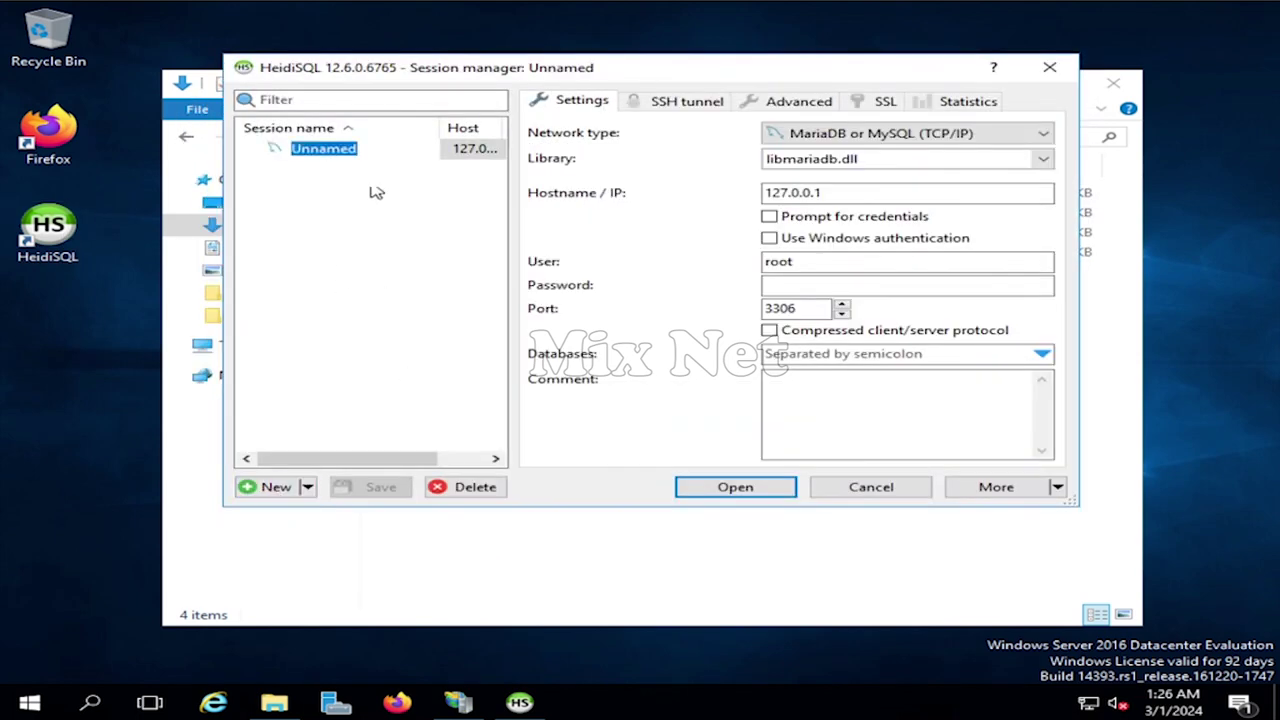
drag(366, 150, 278, 148)
text(moodle_Se)
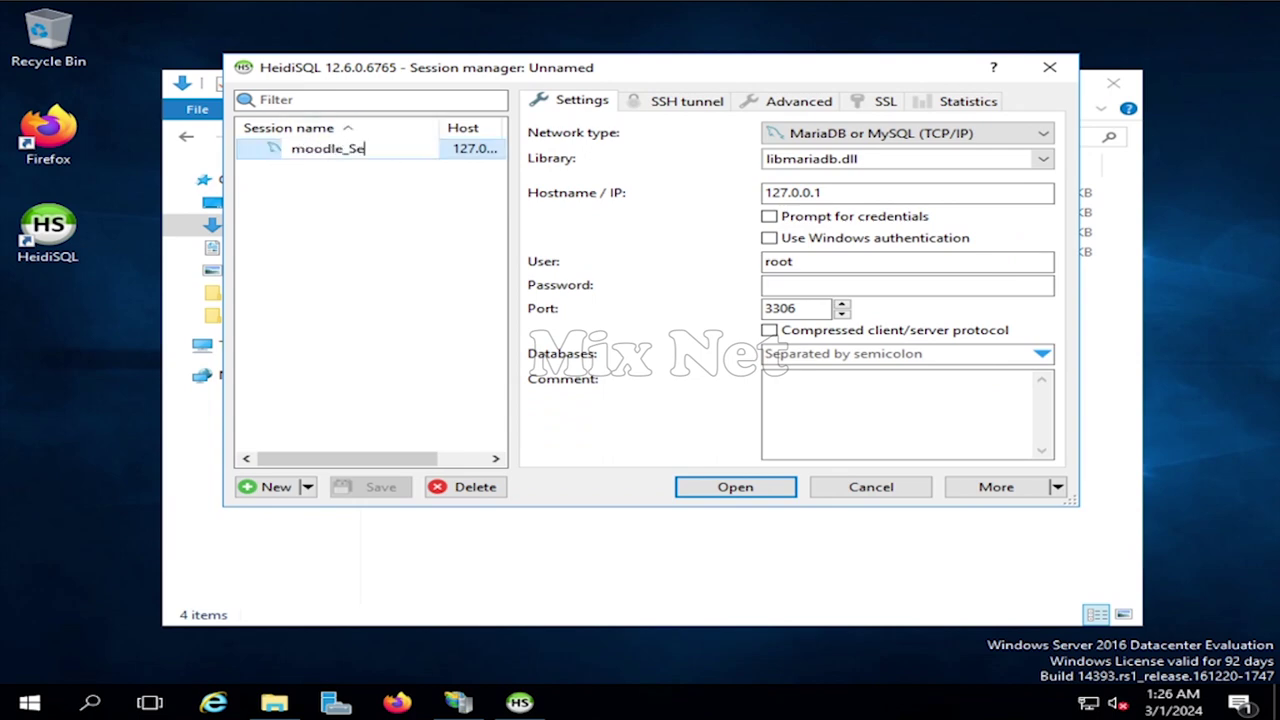
text(ssion)
key(Return)
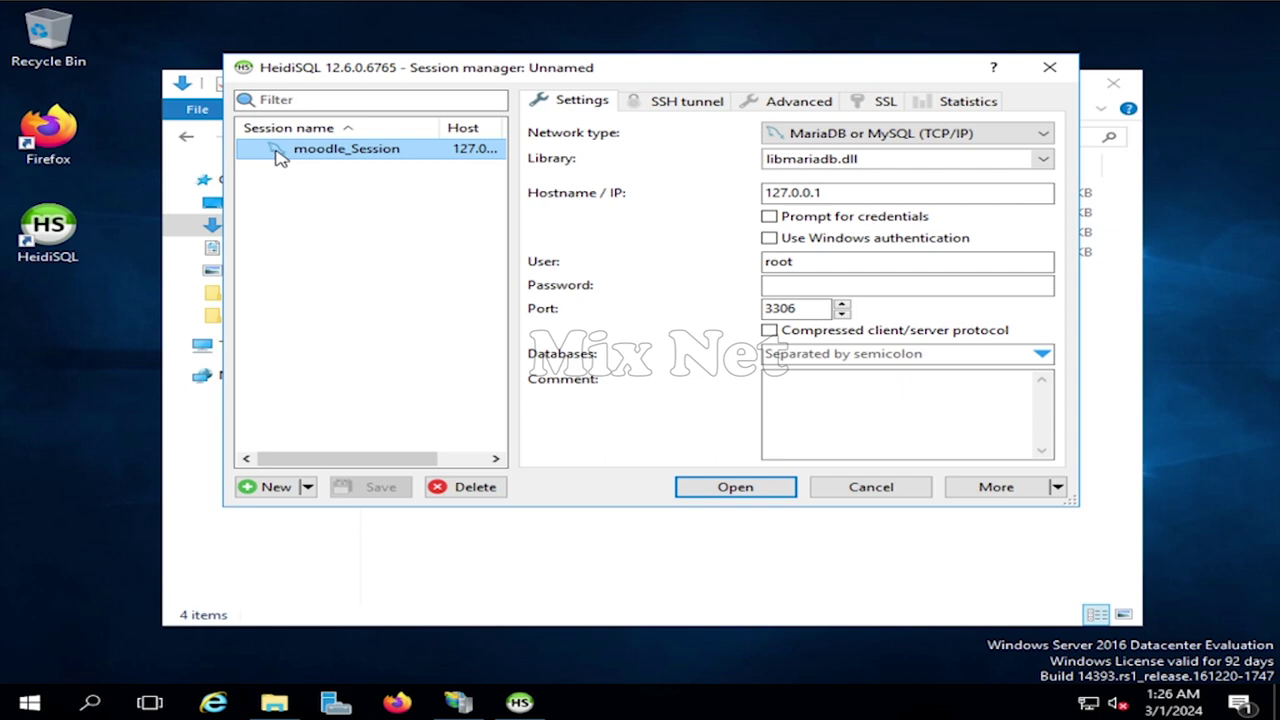
- Enter the root password, connect to MariaDB, and maximize the HeidiSQL window
click(815, 285)
text(12)
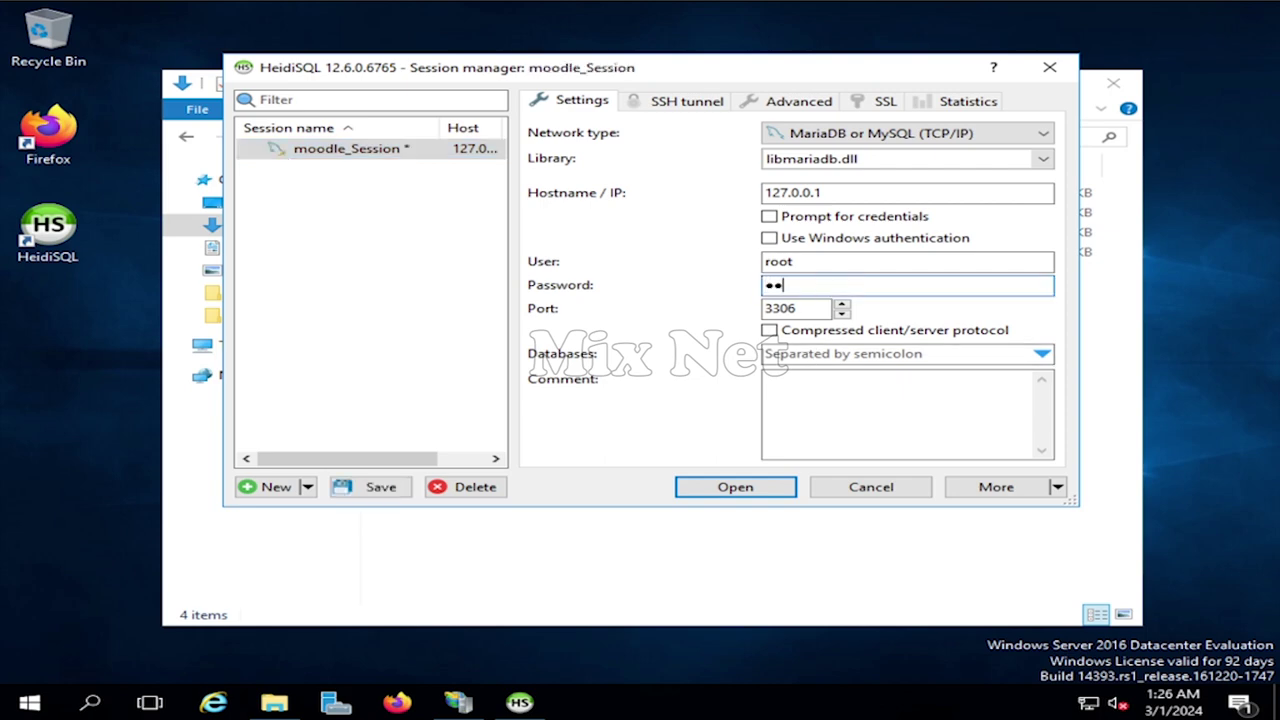
click(735, 487)
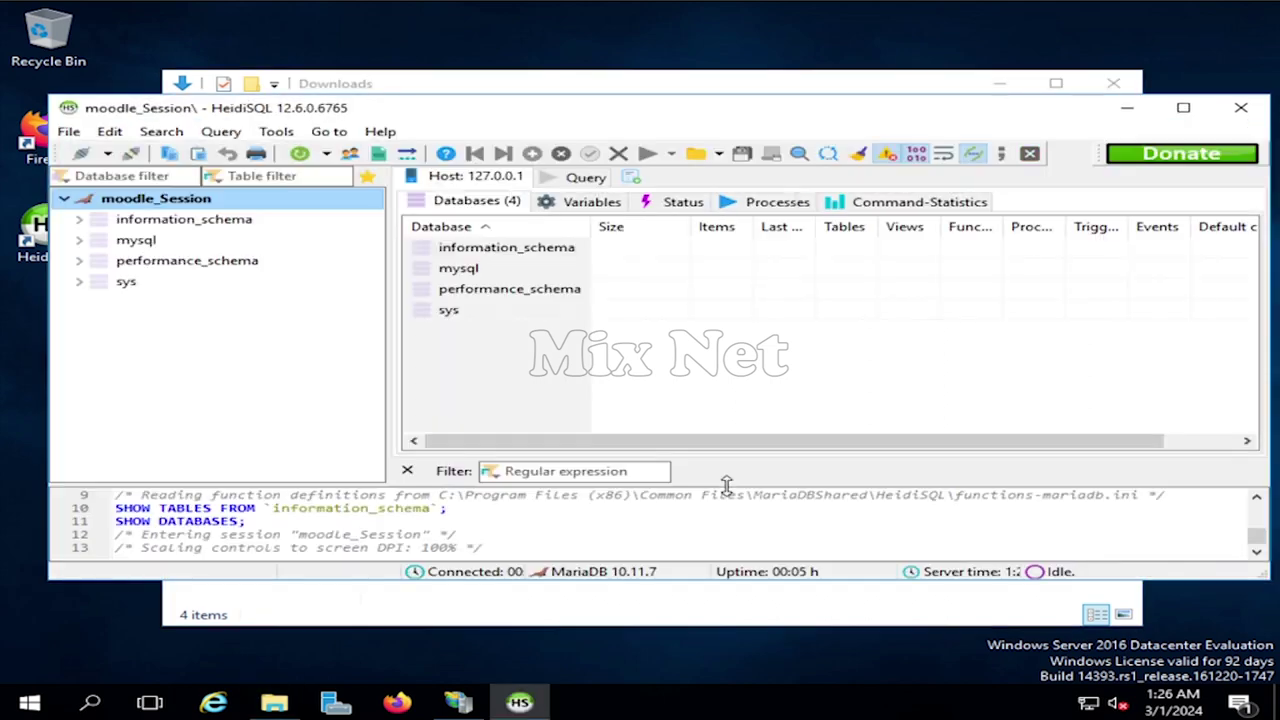
click(1180, 108)
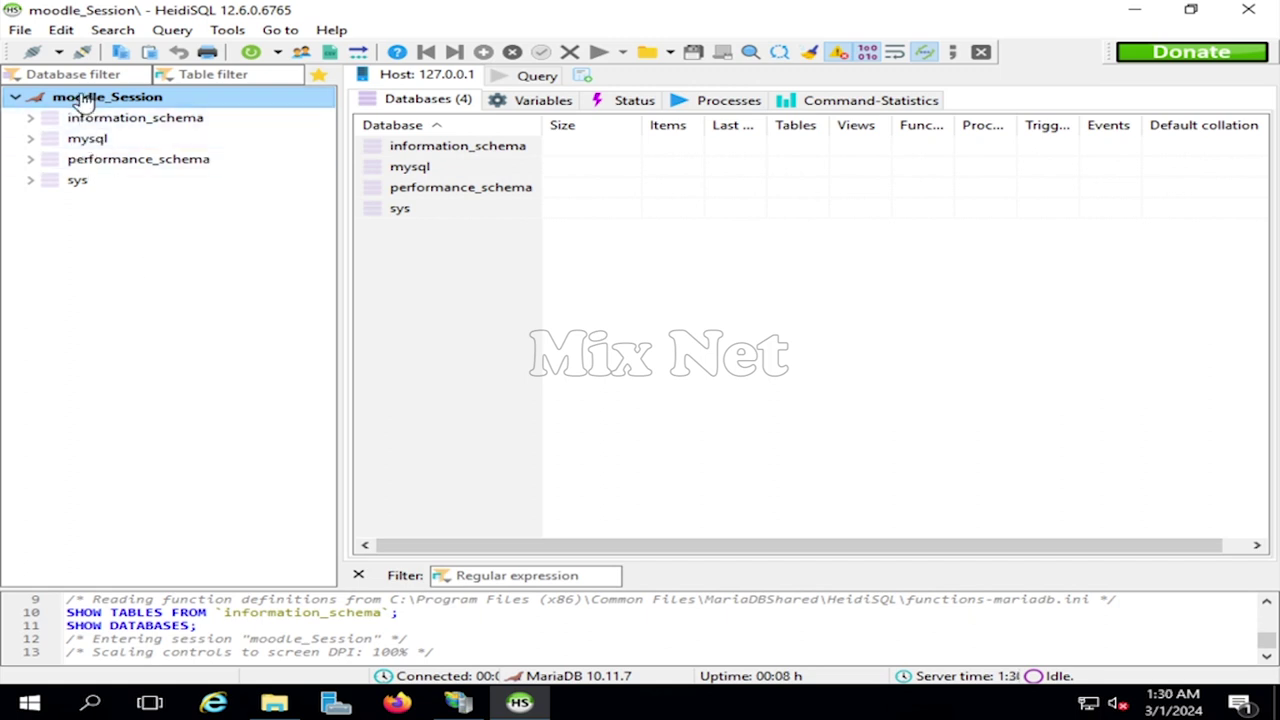
- Create a new database named moodle on the moodle_Session connection
right_click(84, 98)
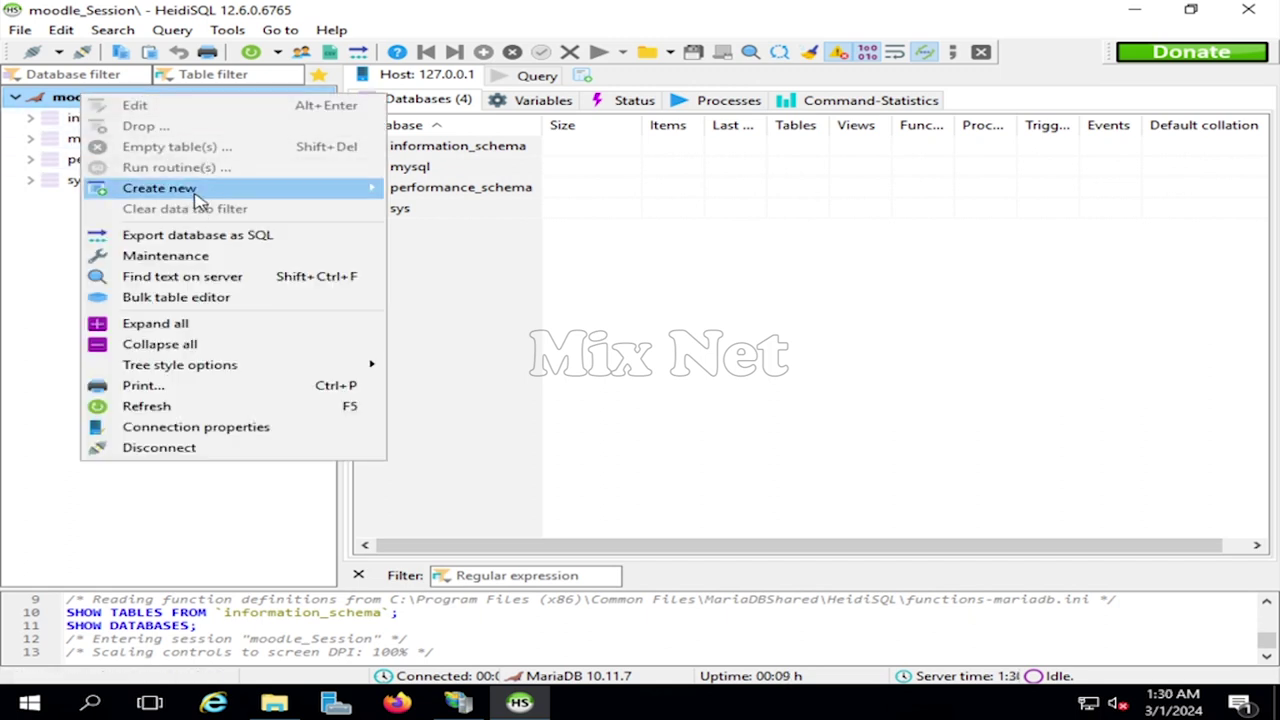
mouse_move(200, 197)
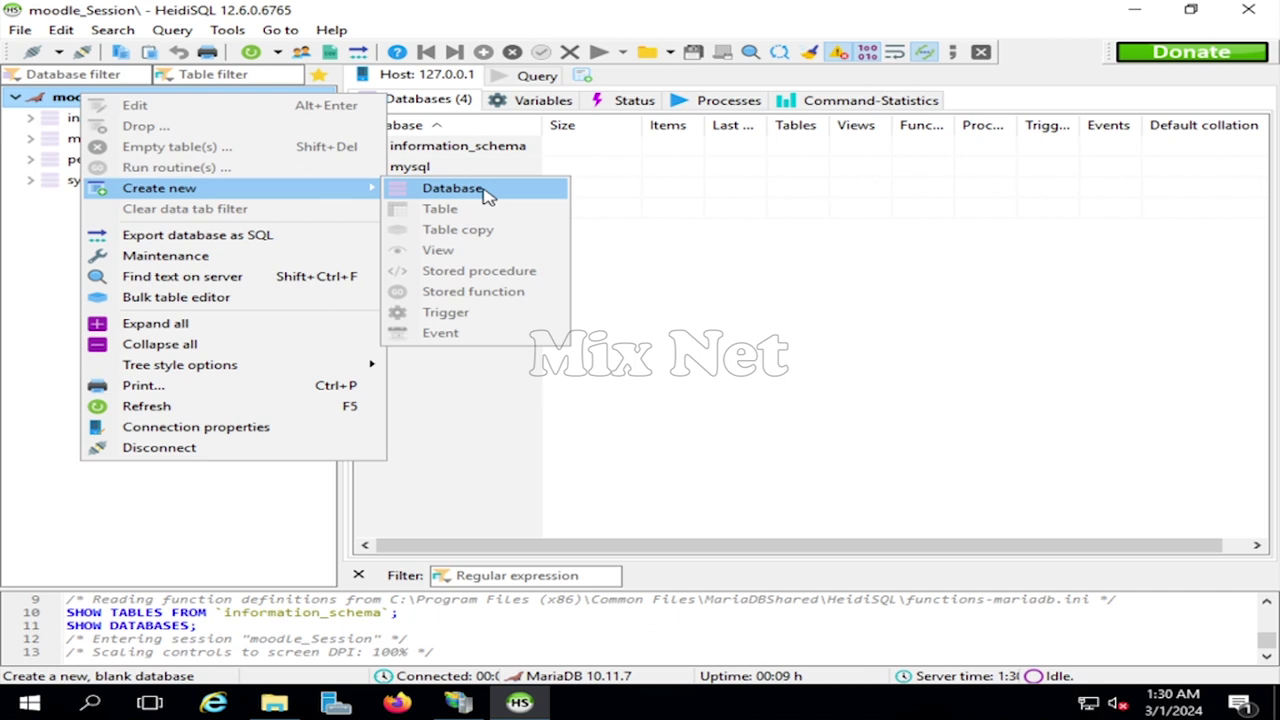
click(486, 195)
text(moodle)
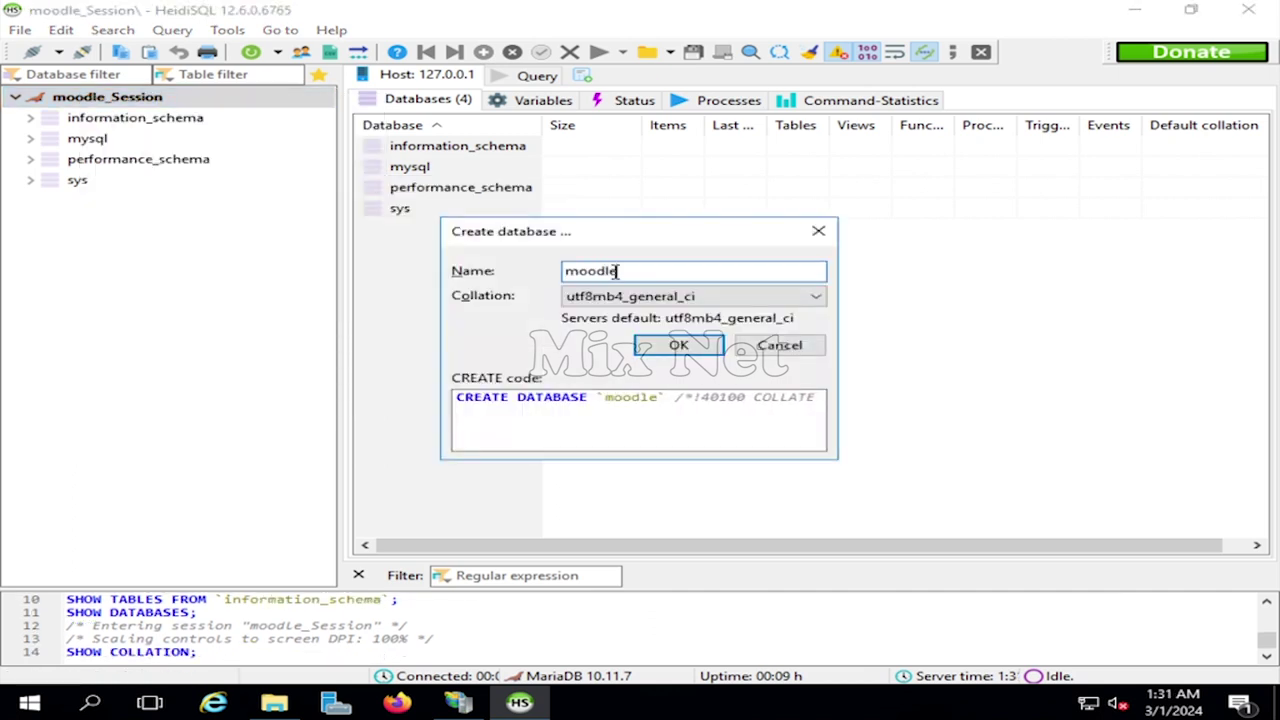
click(680, 346)
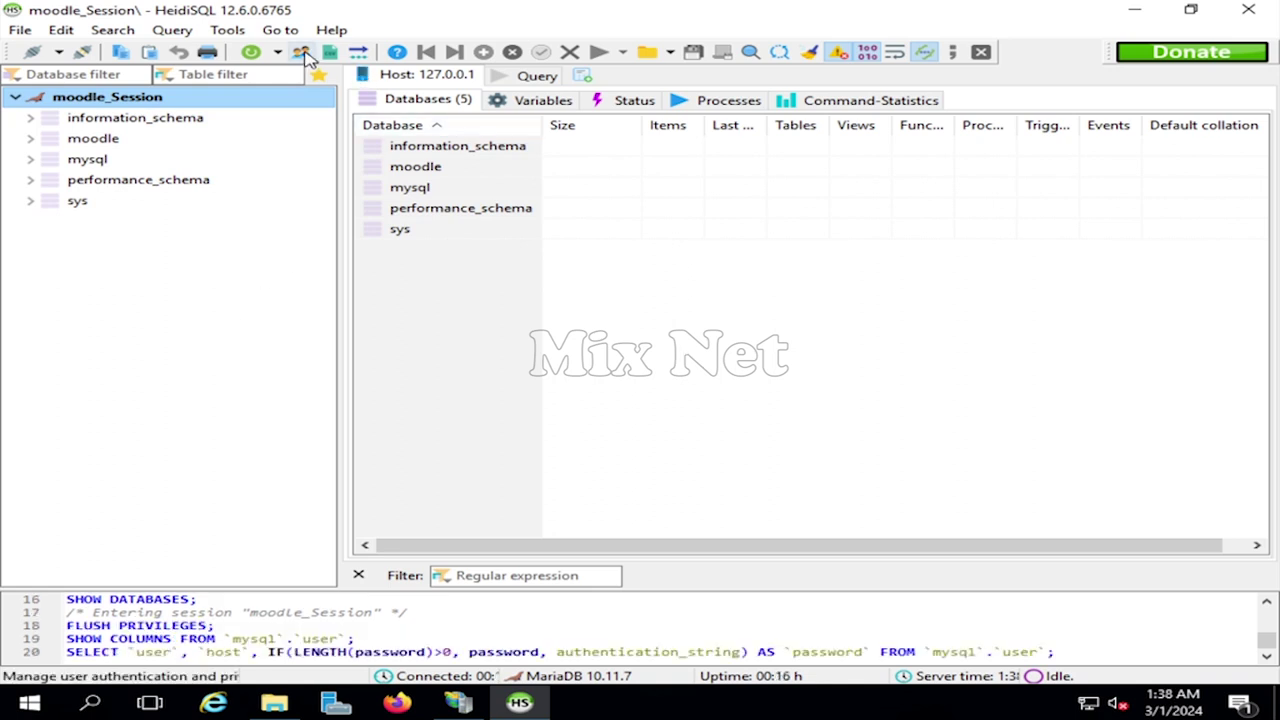
- In User manager, add a moodle_user account and enter its password twice
click(301, 53)
drag(505, 175, 437, 174)
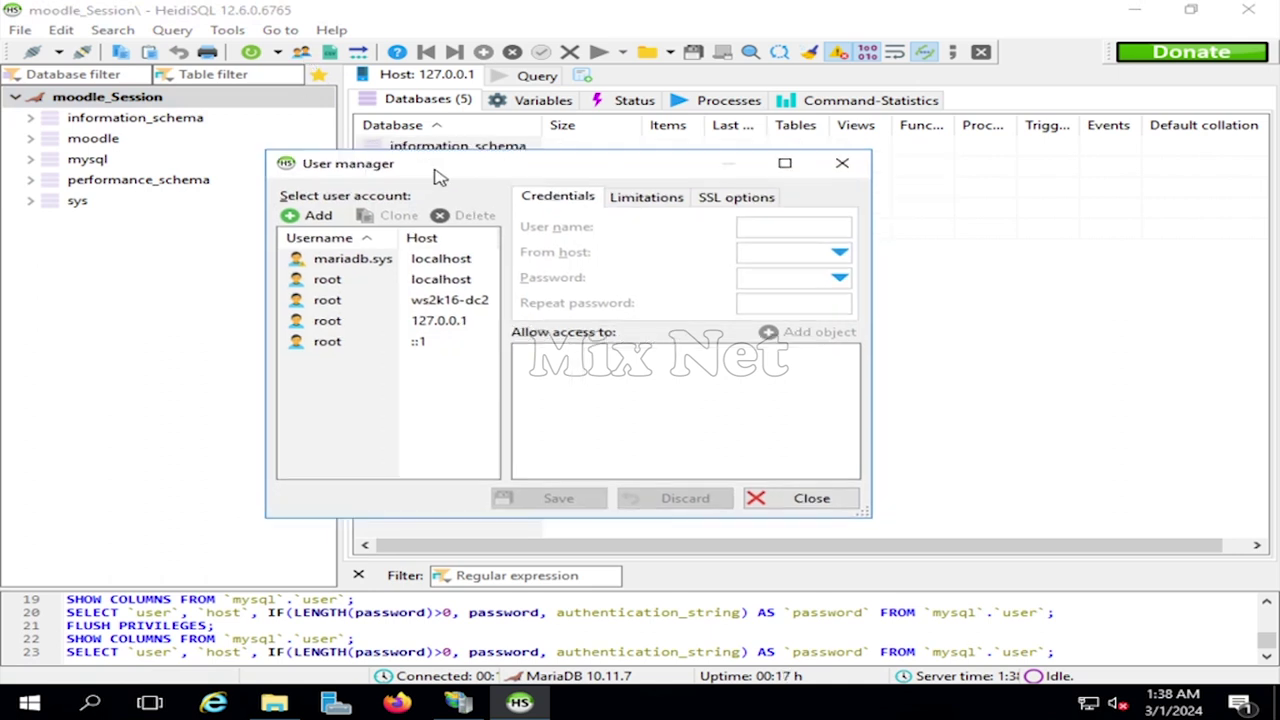
click(315, 217)
text(moodle_user)
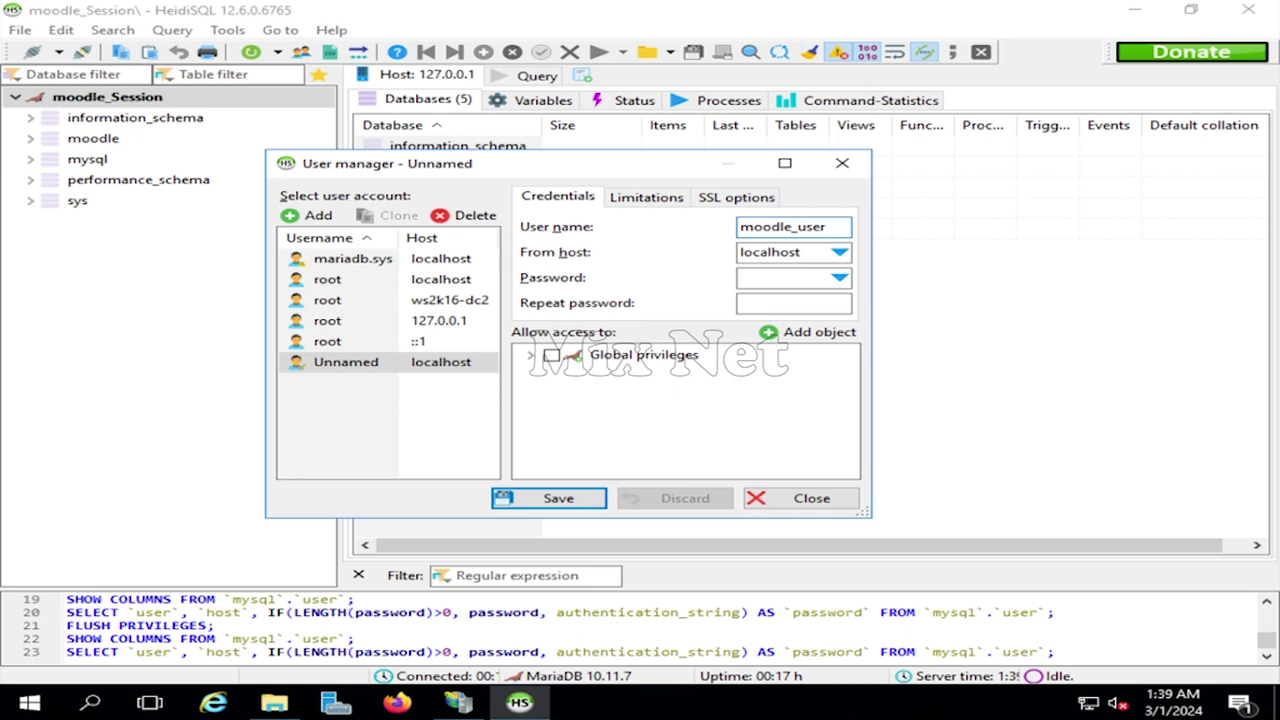
click(745, 278)
text(•••••••••)
key(Tab)
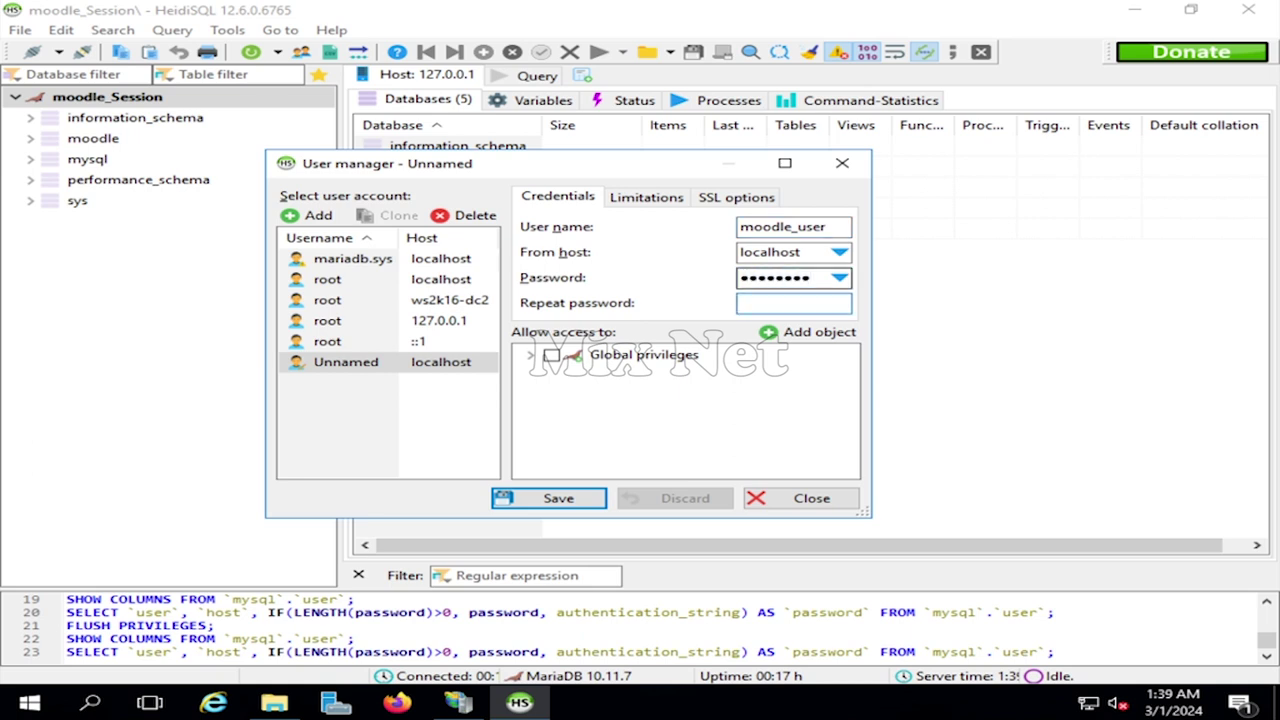
text(•••••••••)
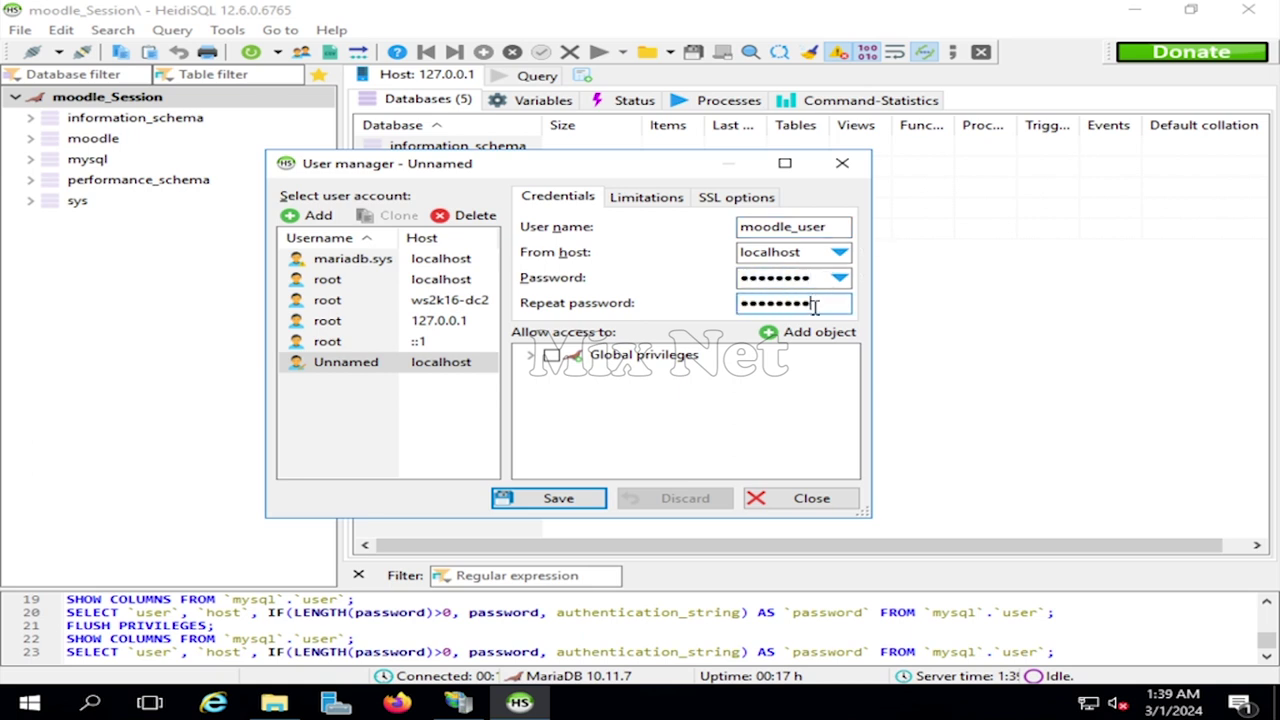
- Grant moodle_user all privileges on the moodle database, save, and exit HeidiSQL
click(818, 336)
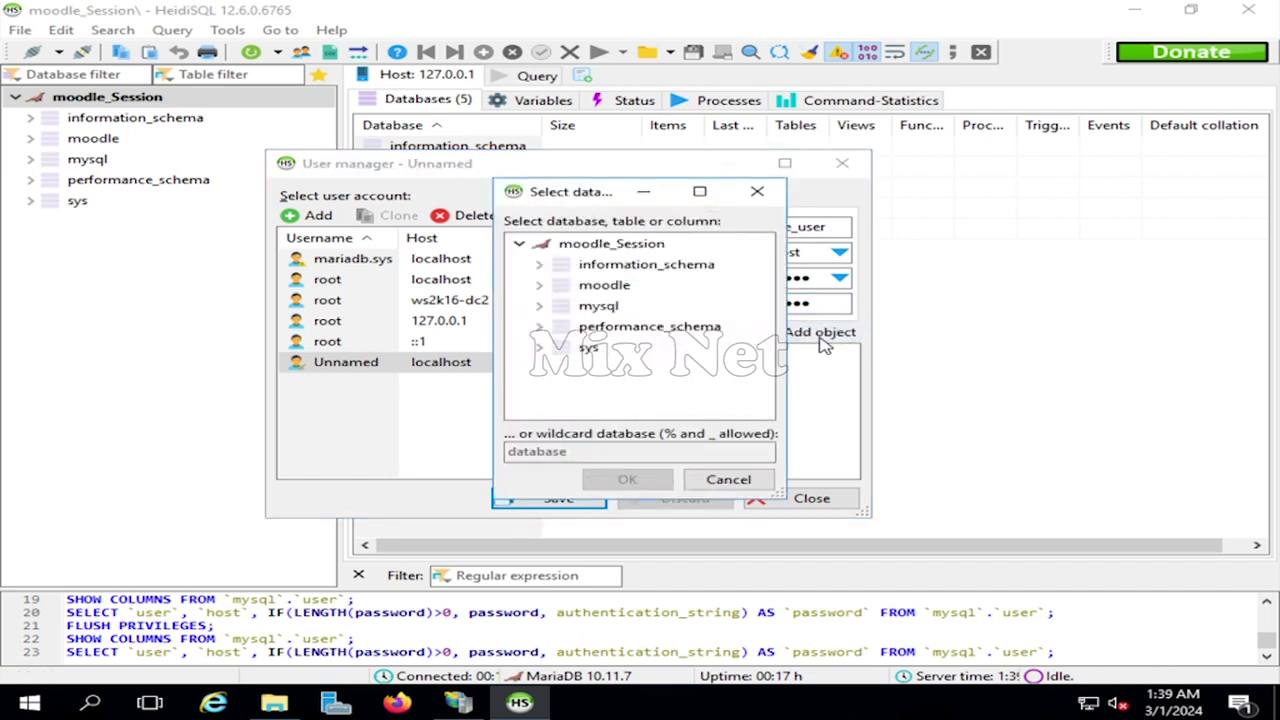
click(617, 286)
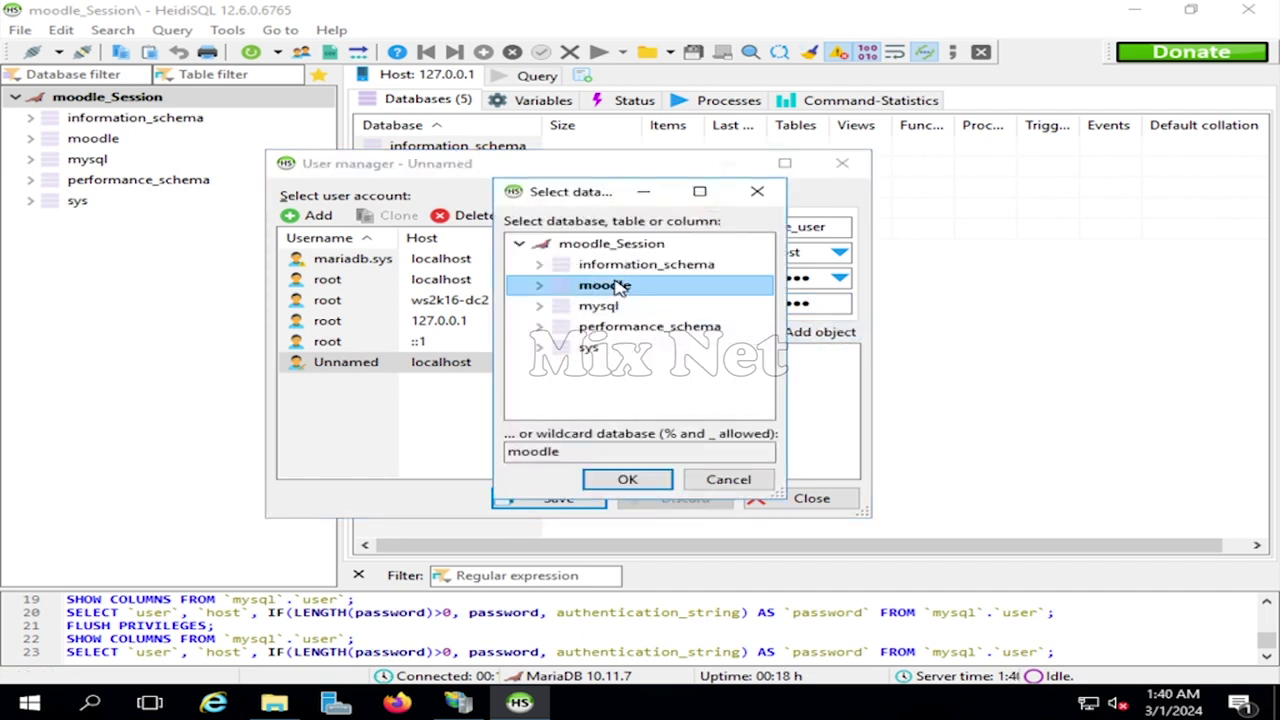
click(630, 481)
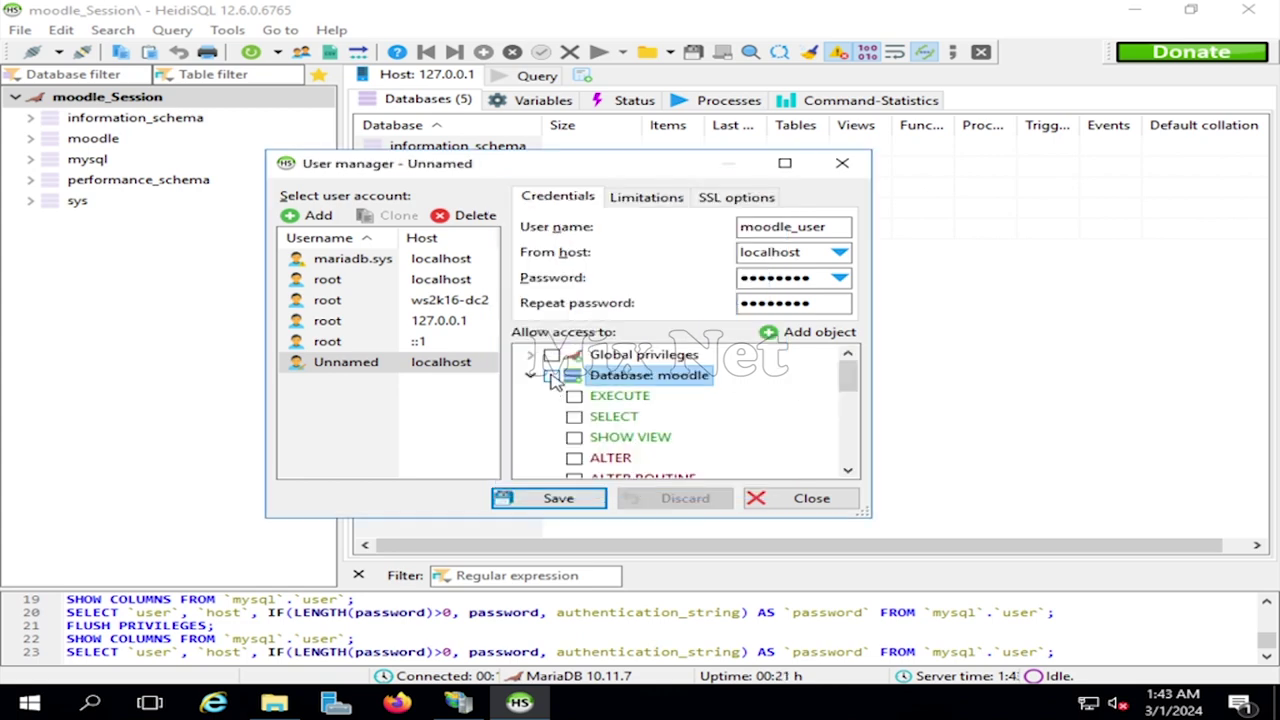
click(551, 376)
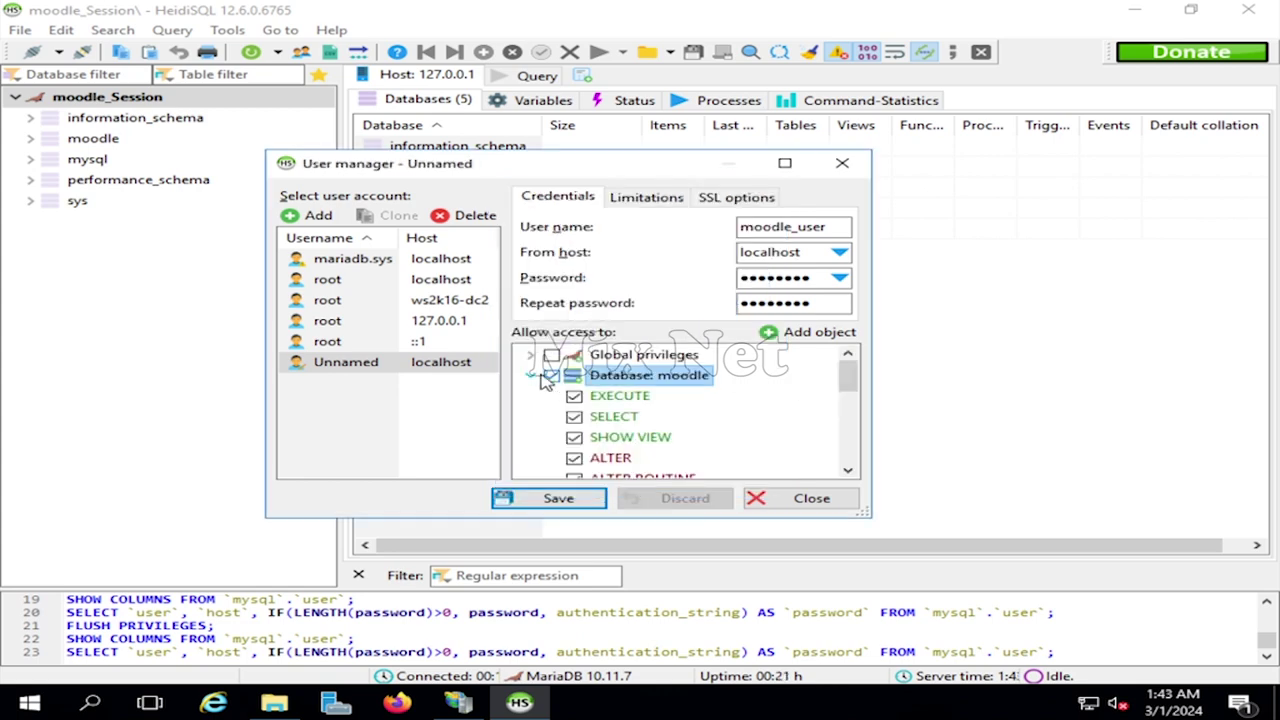
click(553, 500)
click(810, 499)
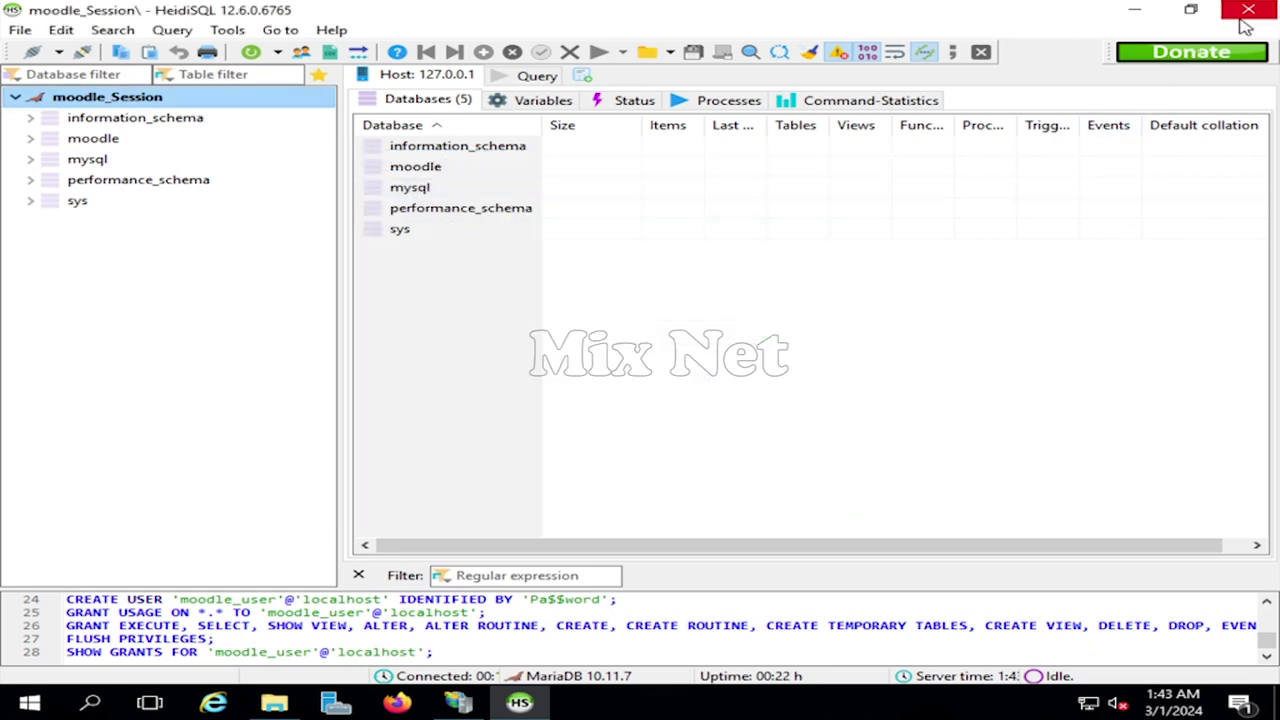
click(1244, 20)
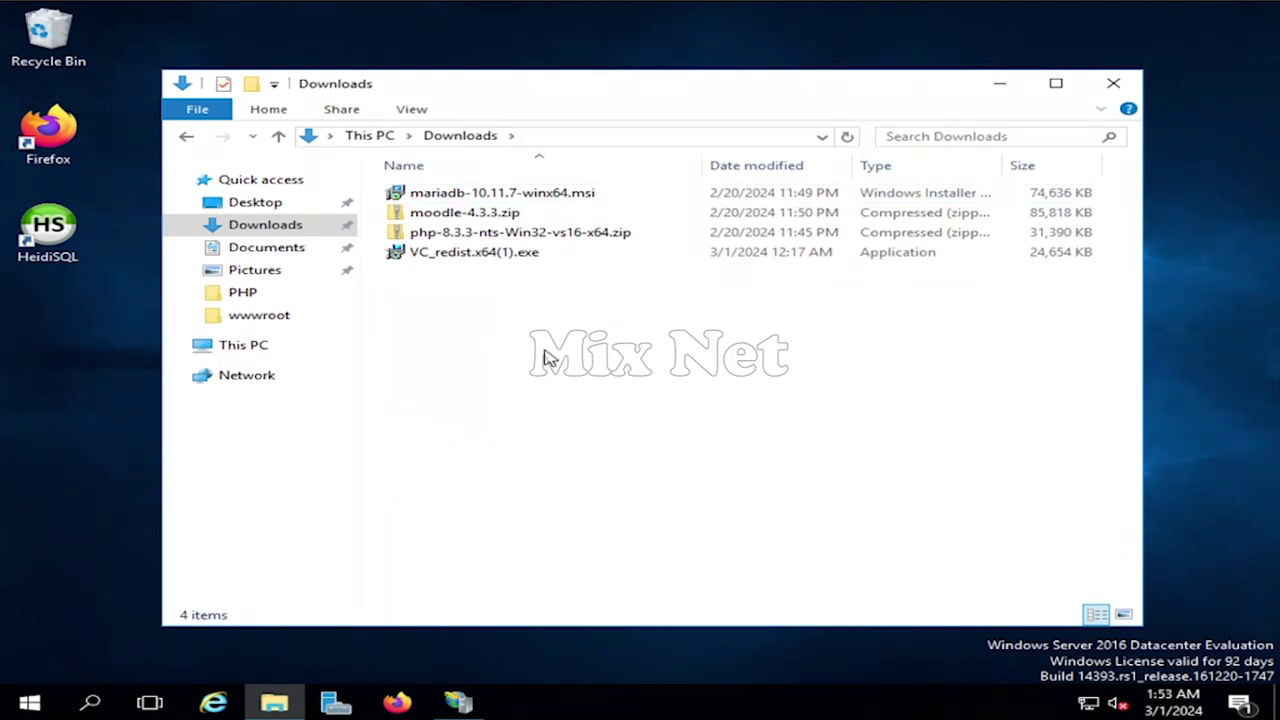
- Extract moodle-4.3.3.zip into the default moodle-4.3.3 folder in Downloads
right_click(480, 212)
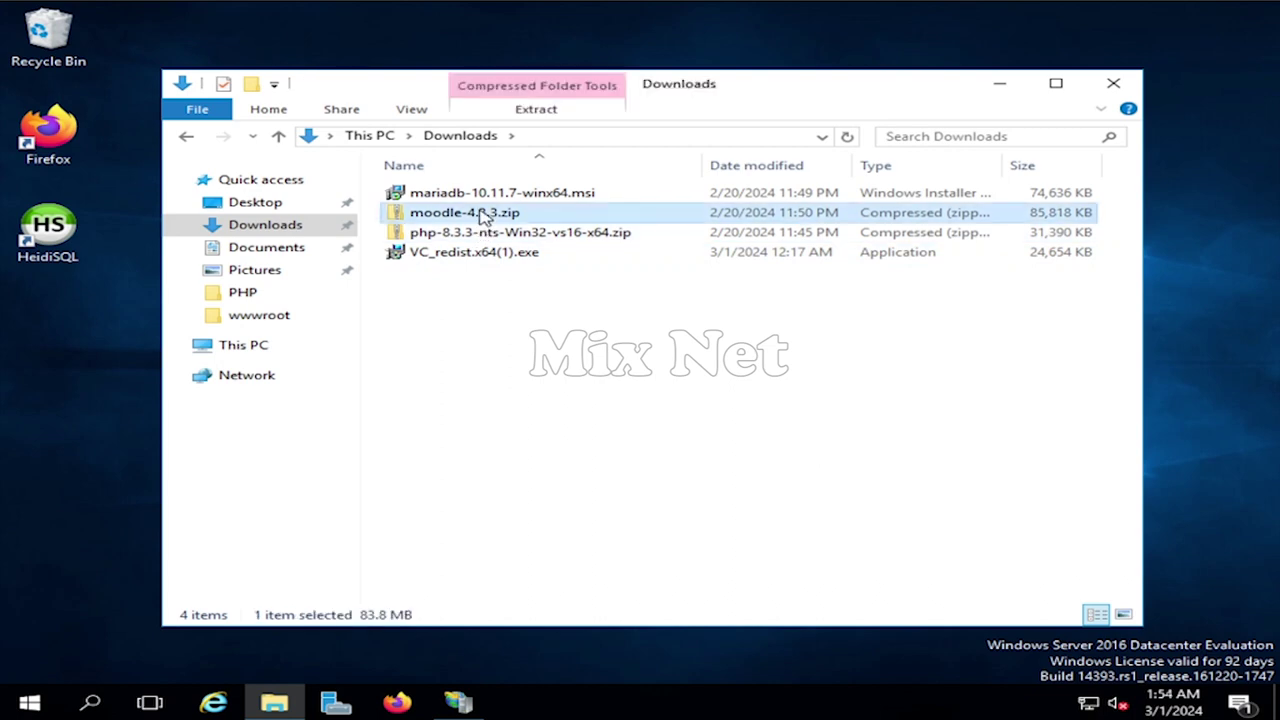
click(560, 271)
click(866, 537)
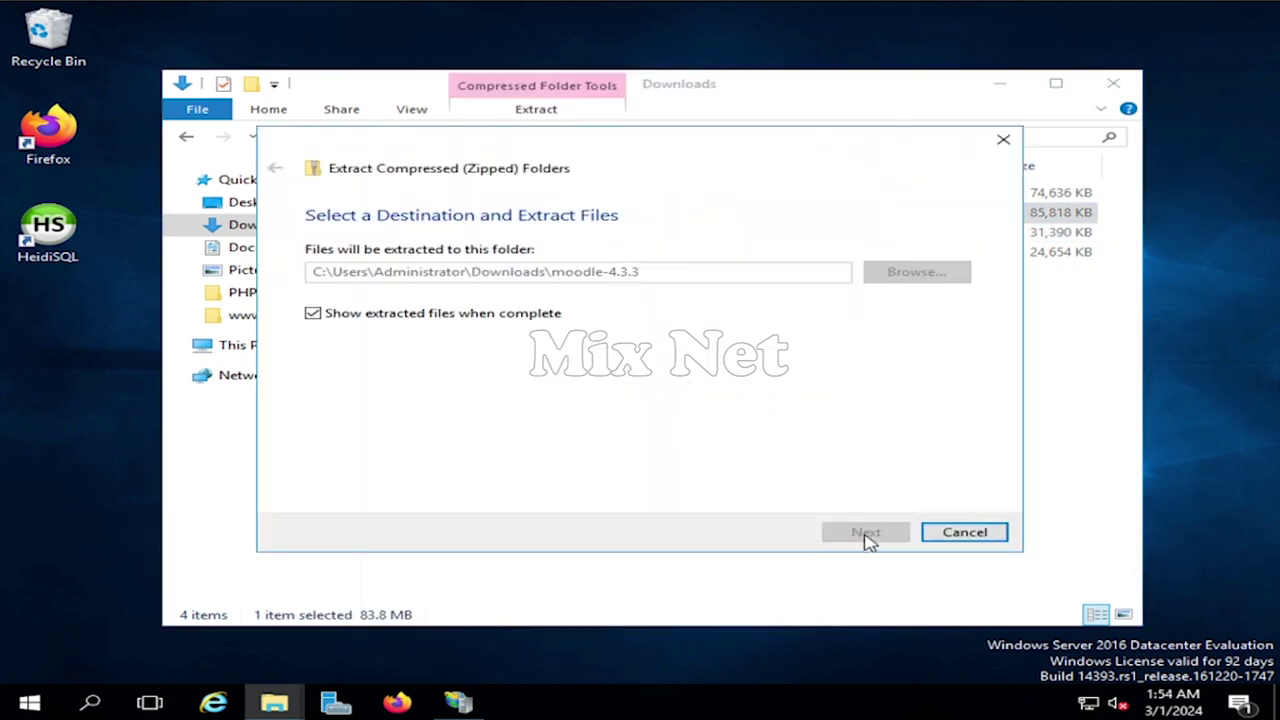
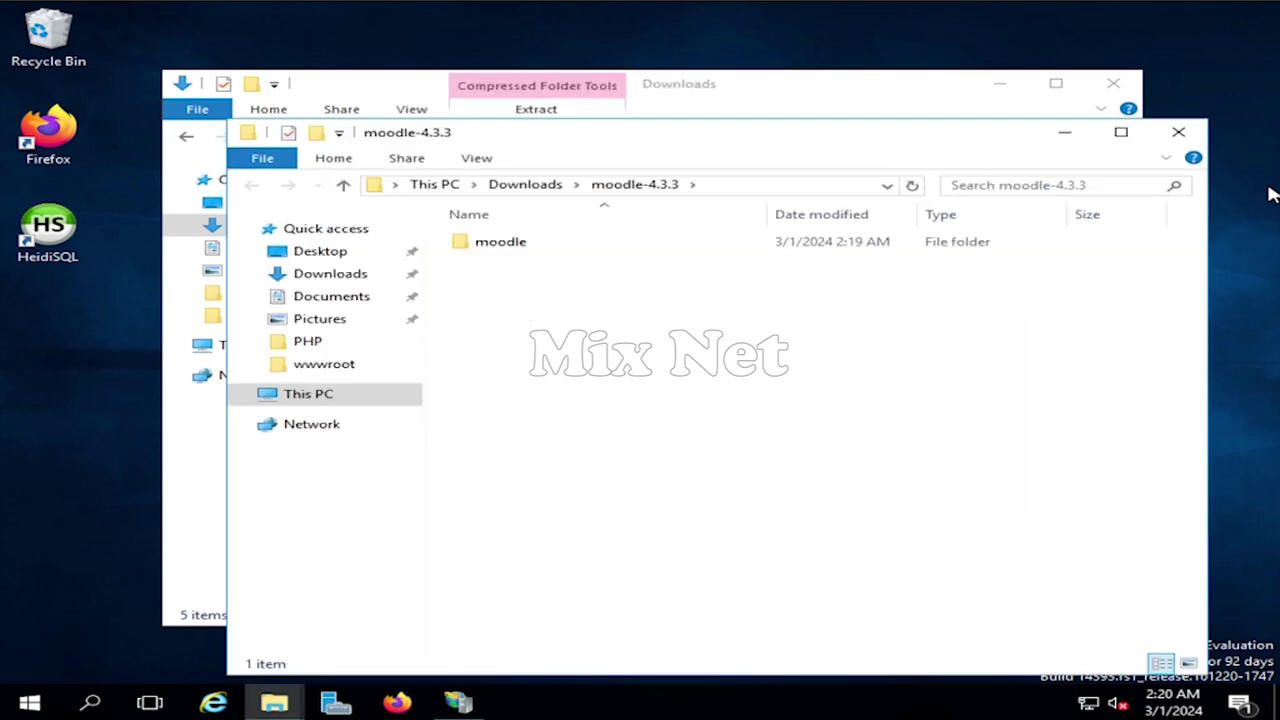
- Copy the moodle folder from the extracted moodle-4.3.3 download
click(505, 245)
right_click(507, 244)
click(601, 485)
click(1178, 131)
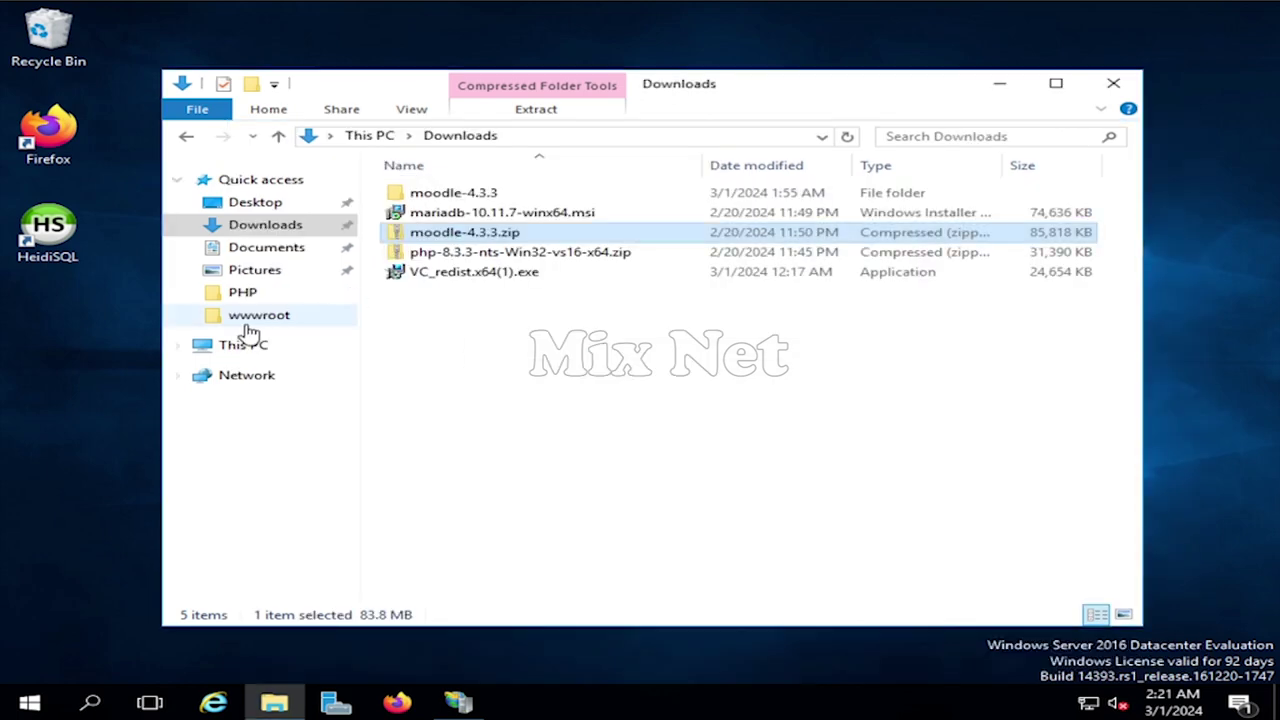
- Paste the moodle folder into C:\inetpub\wwwroot
click(243, 344)
double_click(528, 397)
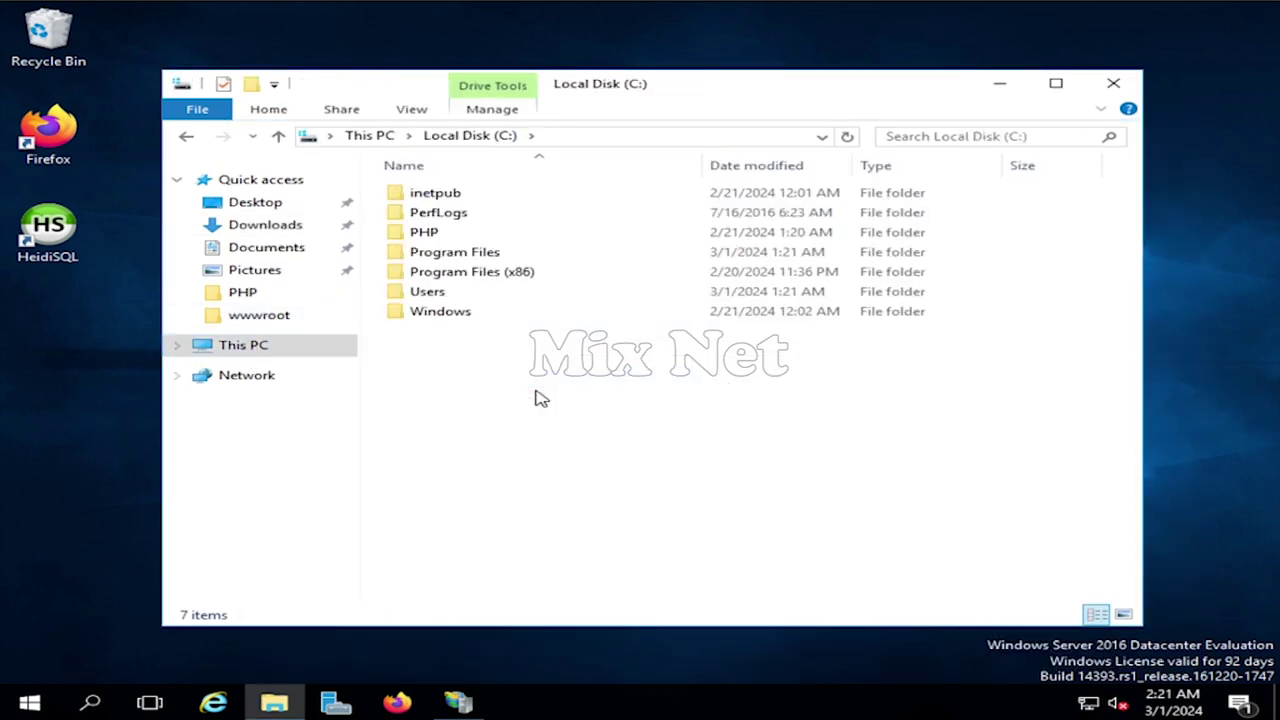
double_click(466, 195)
click(524, 275)
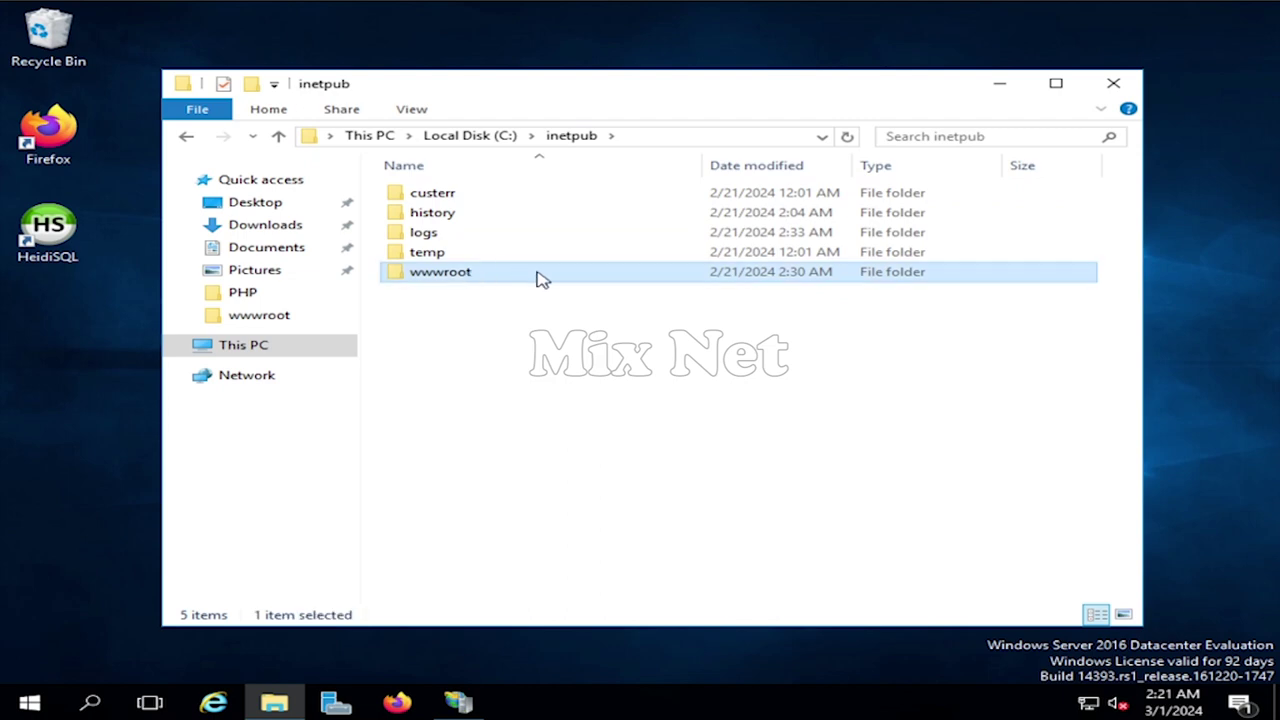
double_click(538, 278)
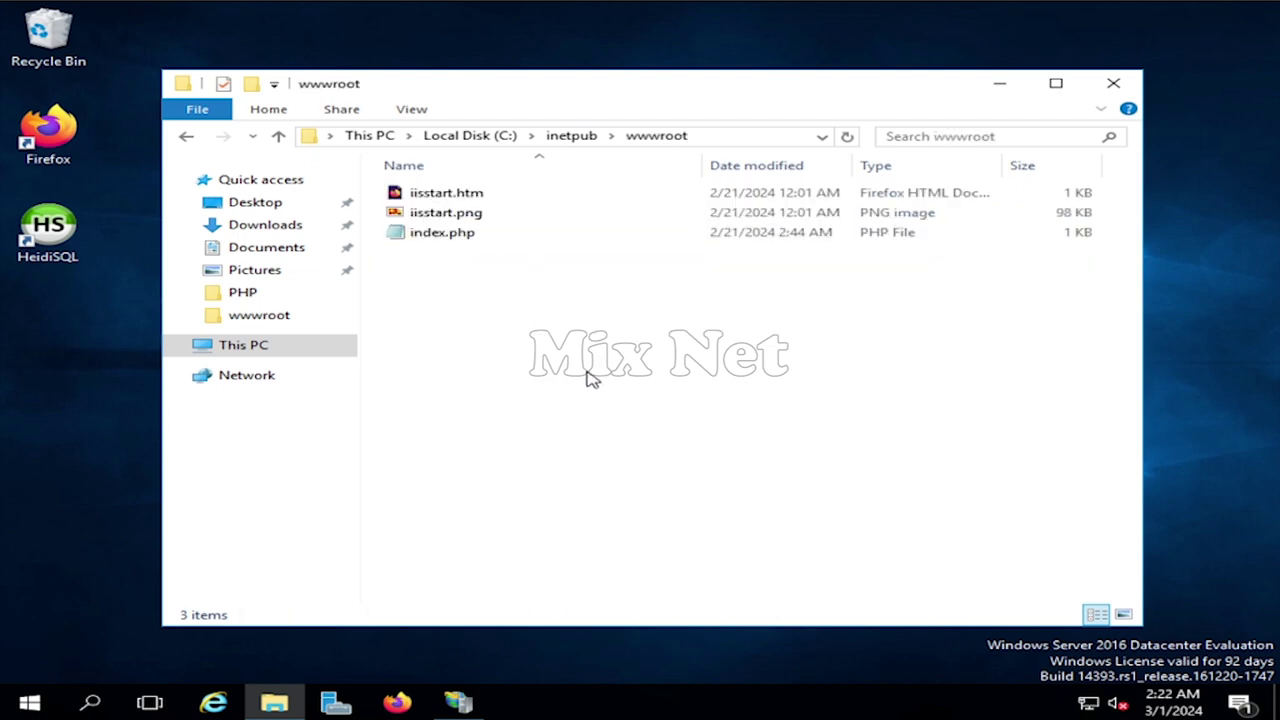
right_click(457, 335)
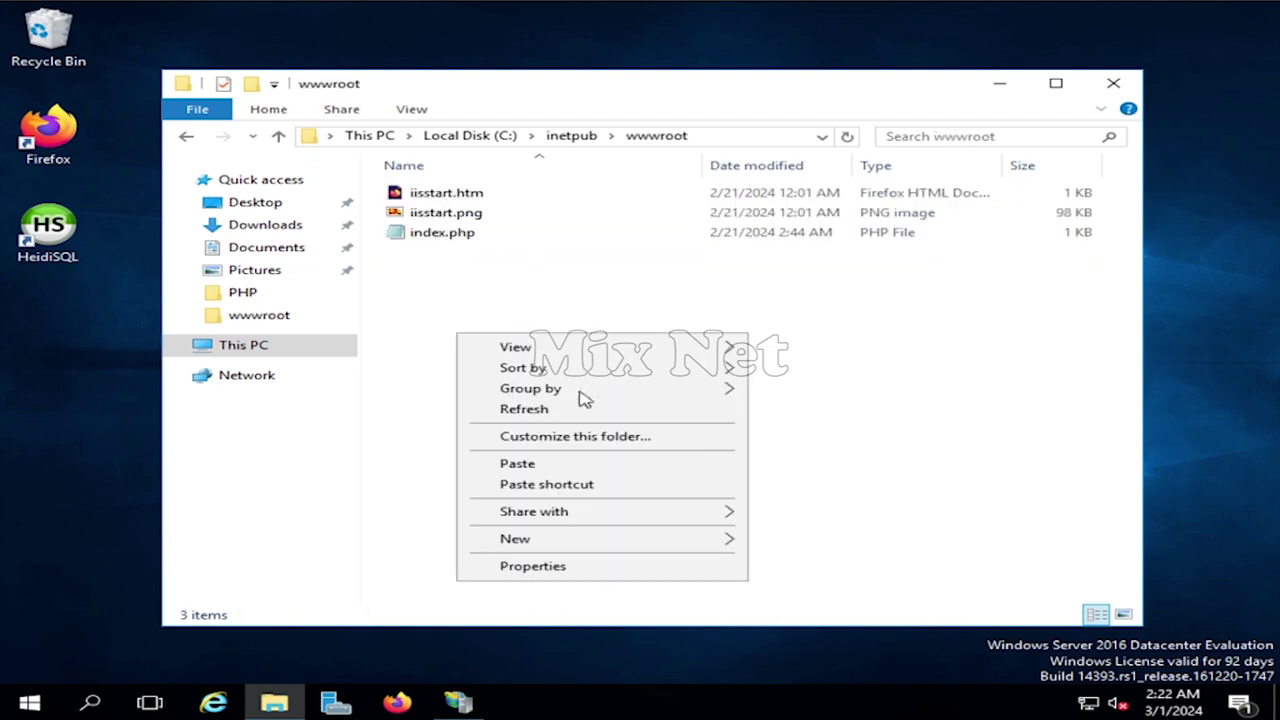
click(585, 474)
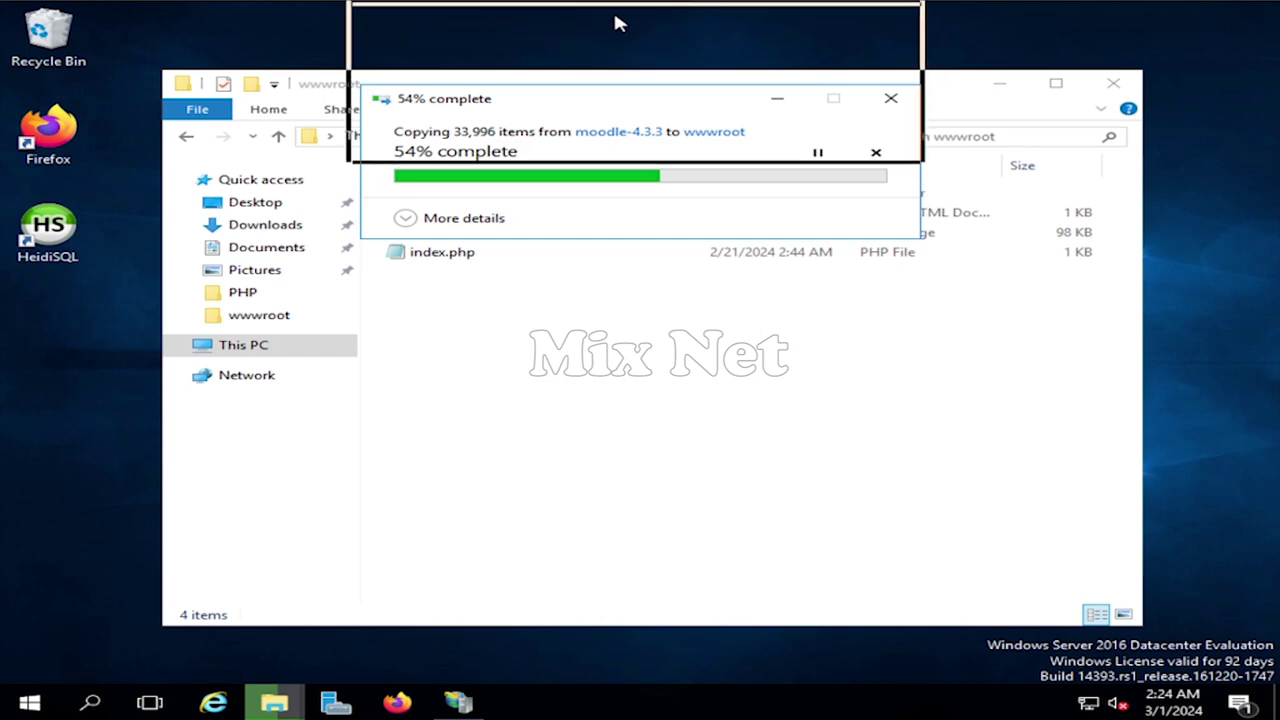
- Create a new folder named moodledata inside C:\inetpub
click(657, 357)
drag(634, 89, 633, 127)
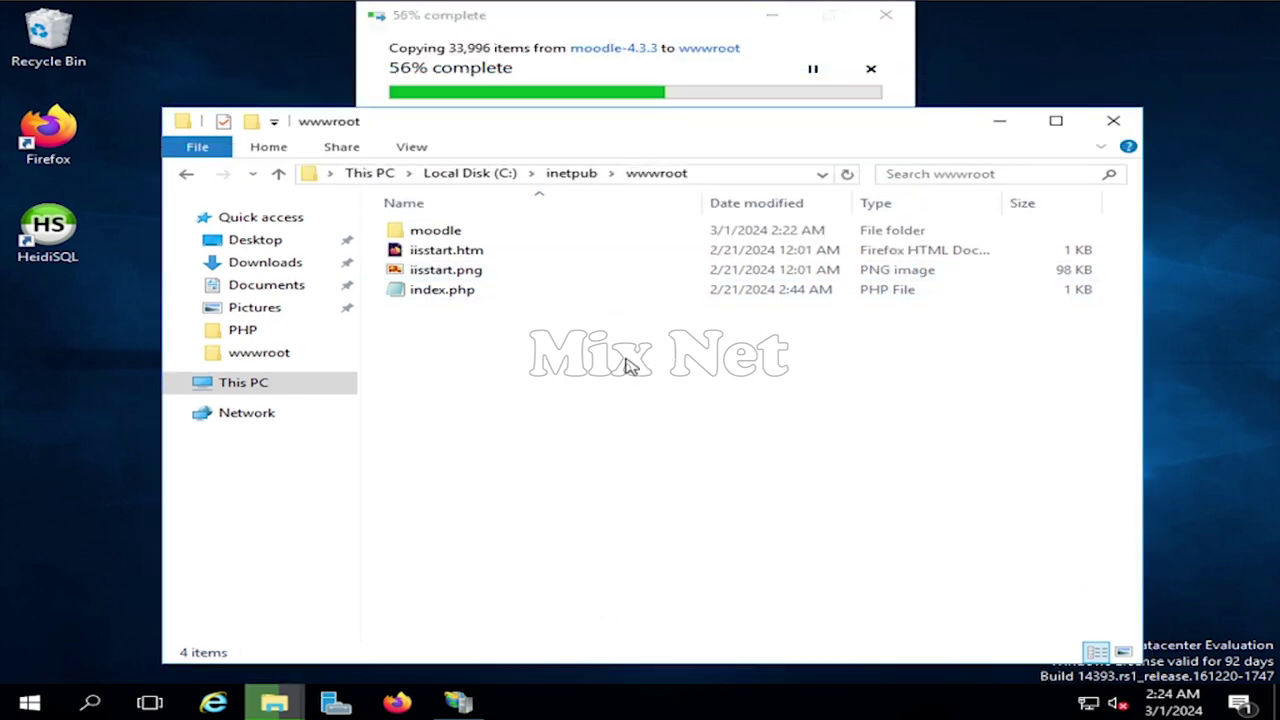
click(565, 174)
right_click(520, 427)
mouse_move(651, 625)
click(870, 492)
text(moodledata)
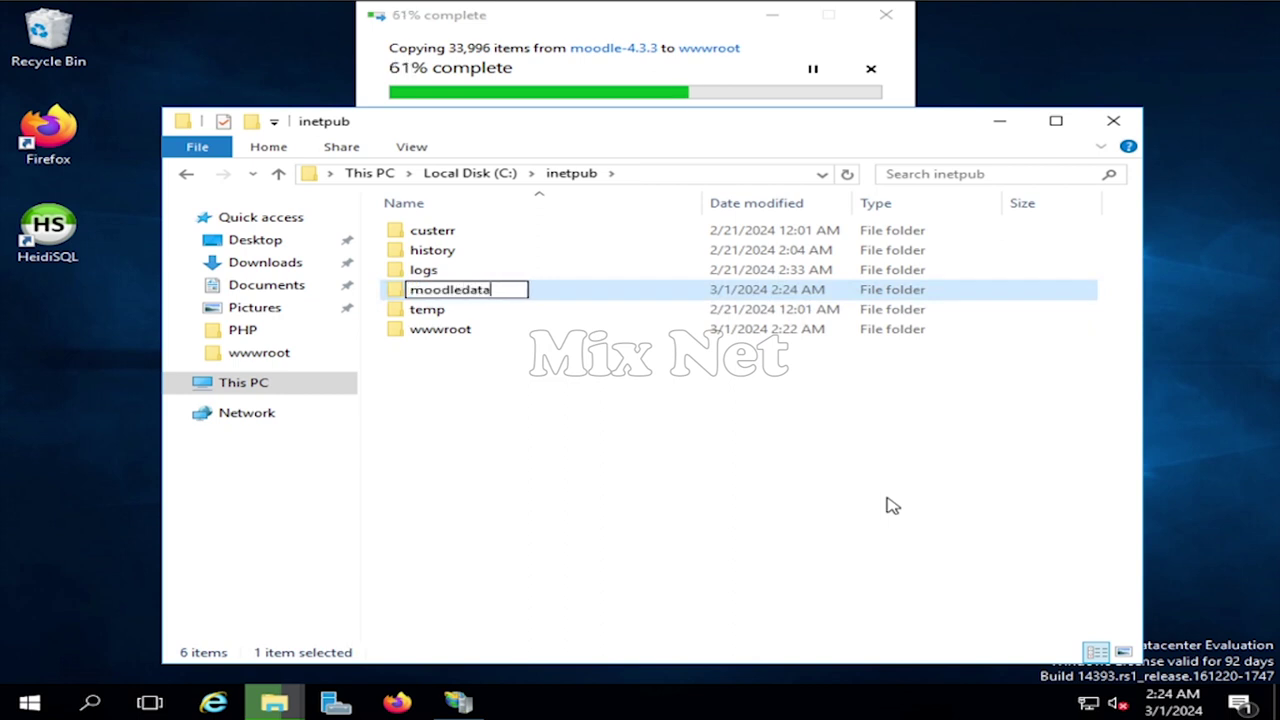
key(Return)
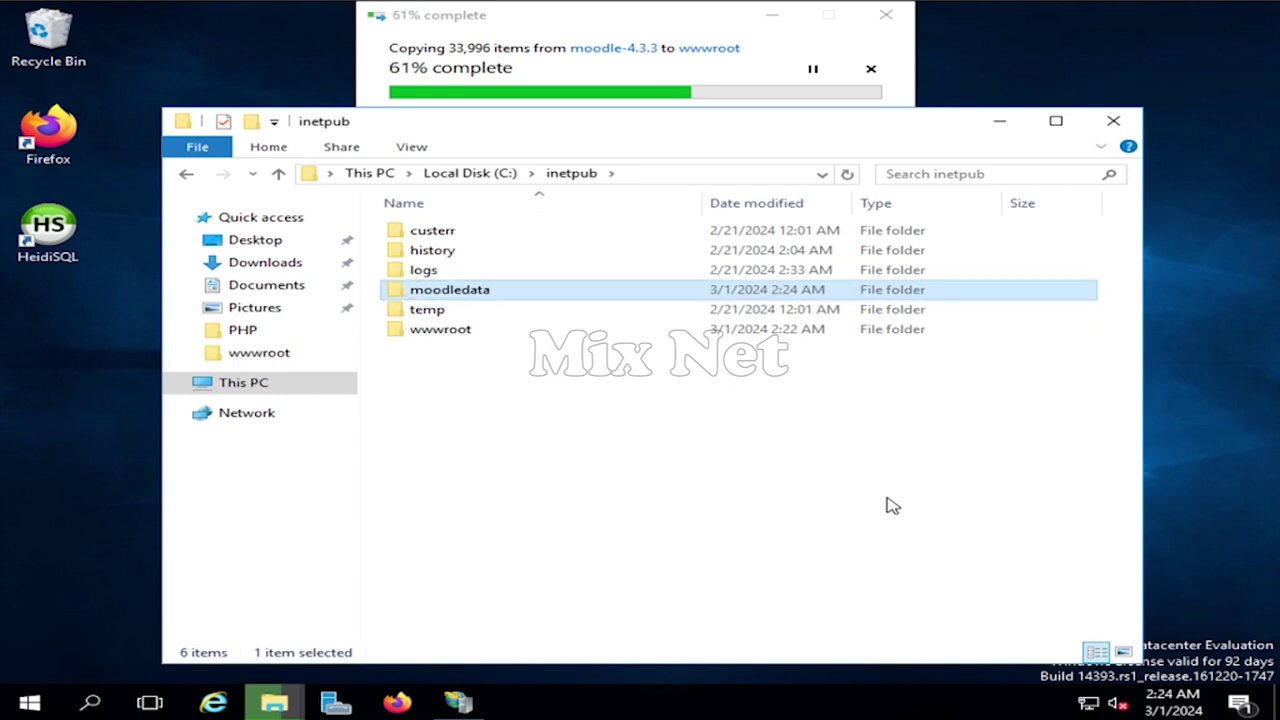
click(622, 517)
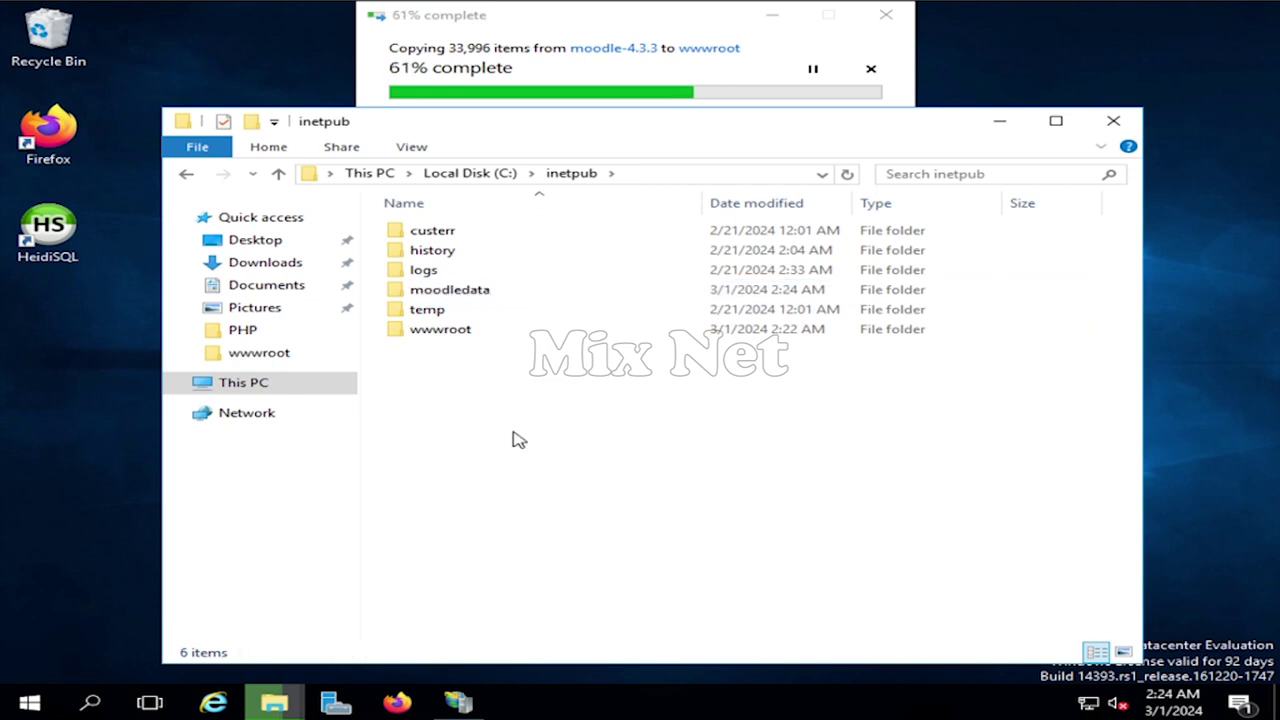
- Grant the IUSR account Modify permission on the moodledata folder
click(500, 296)
right_click(500, 296)
click(589, 647)
click(667, 270)
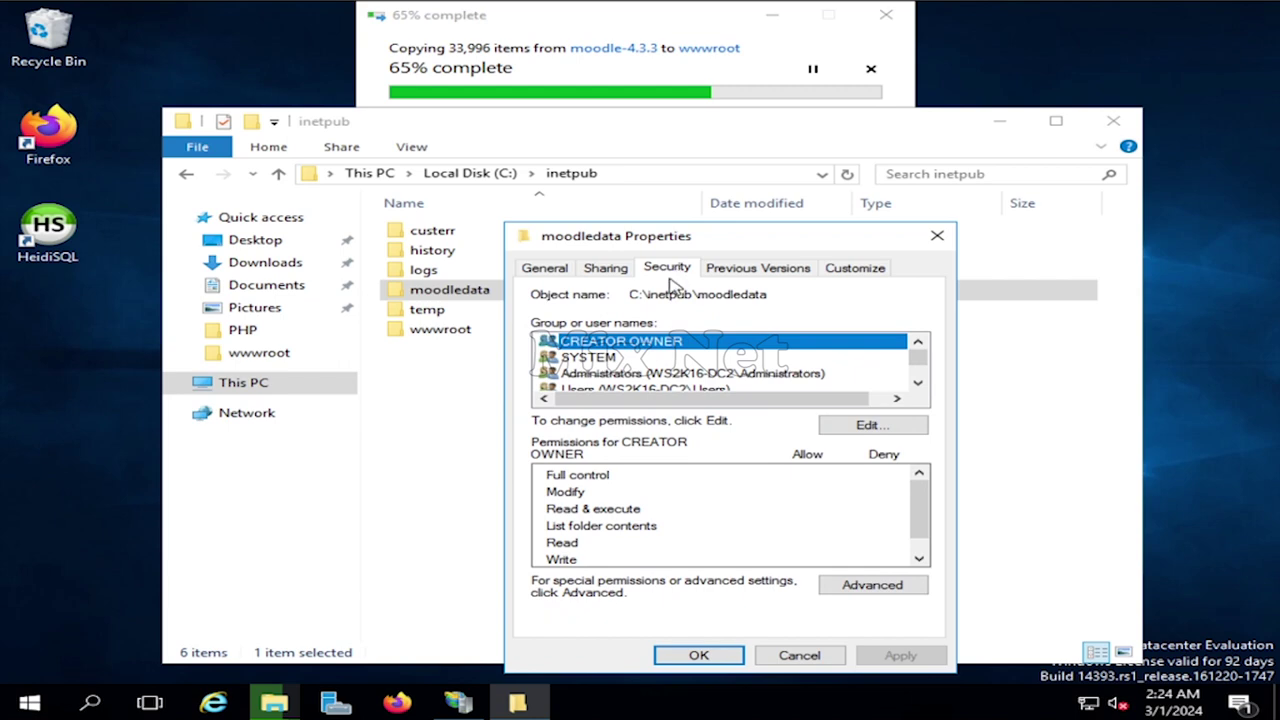
click(866, 425)
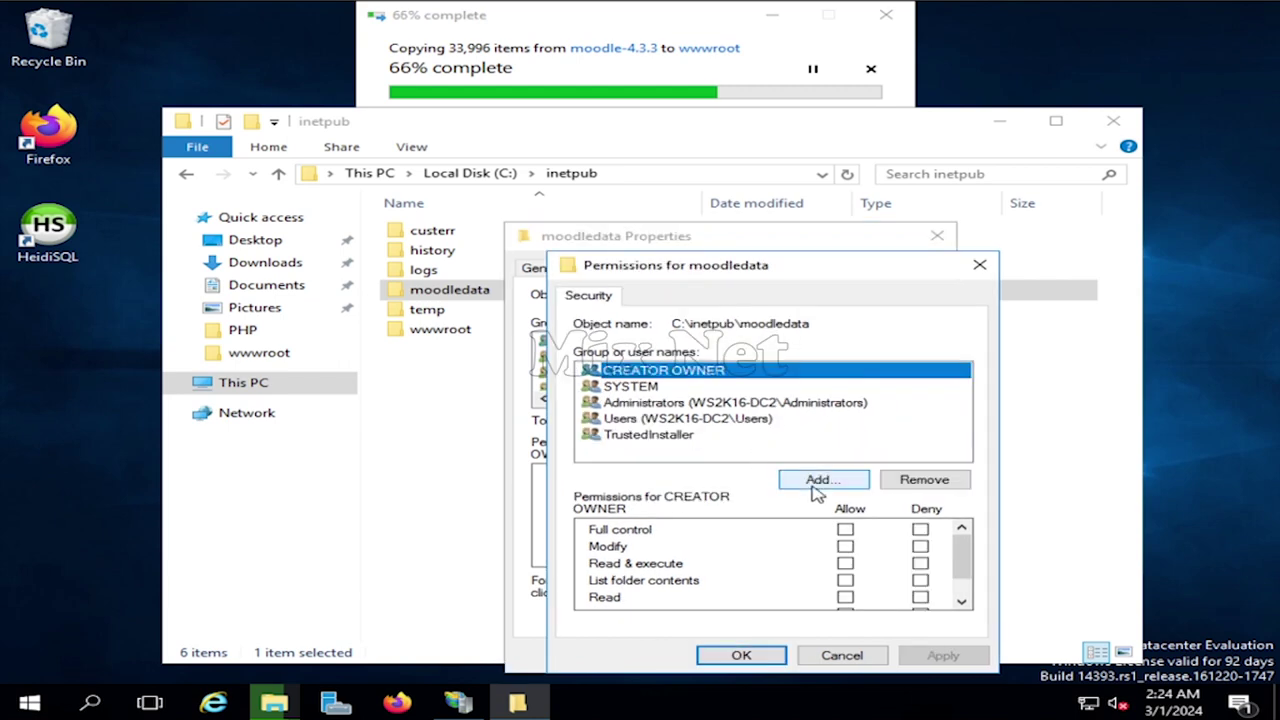
click(822, 482)
text(IUSR)
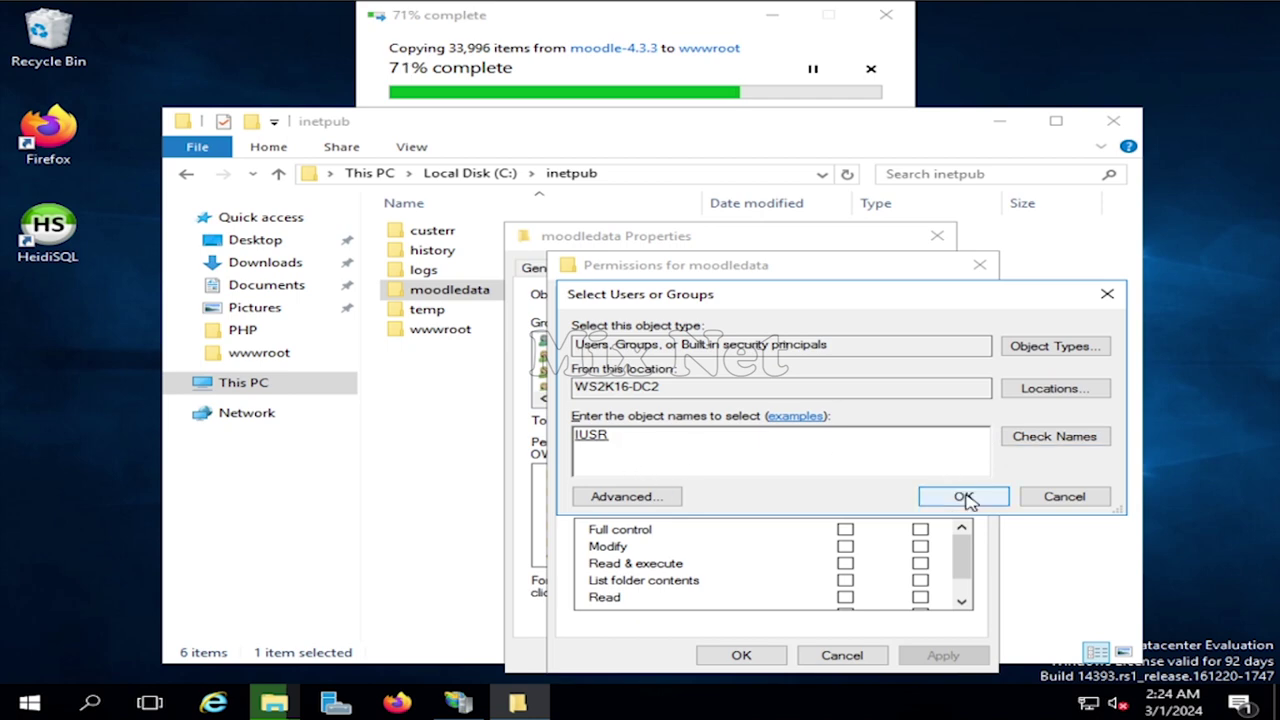
click(963, 496)
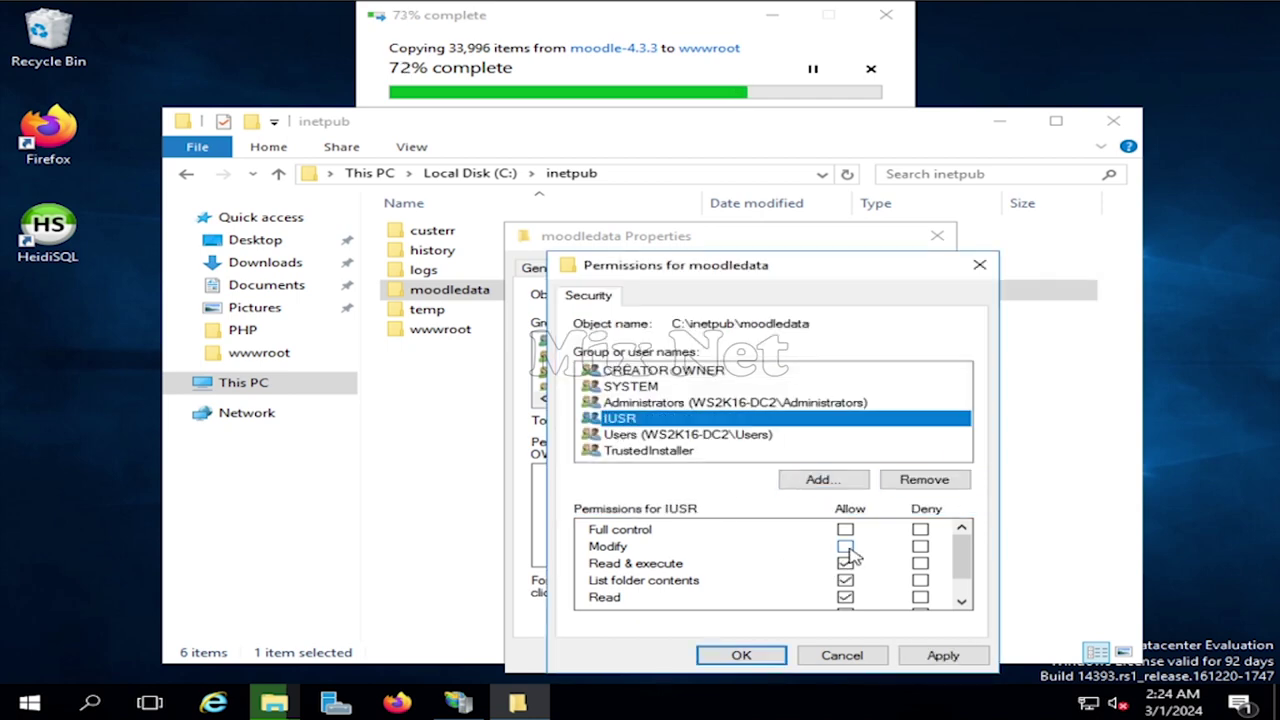
click(845, 546)
click(942, 656)
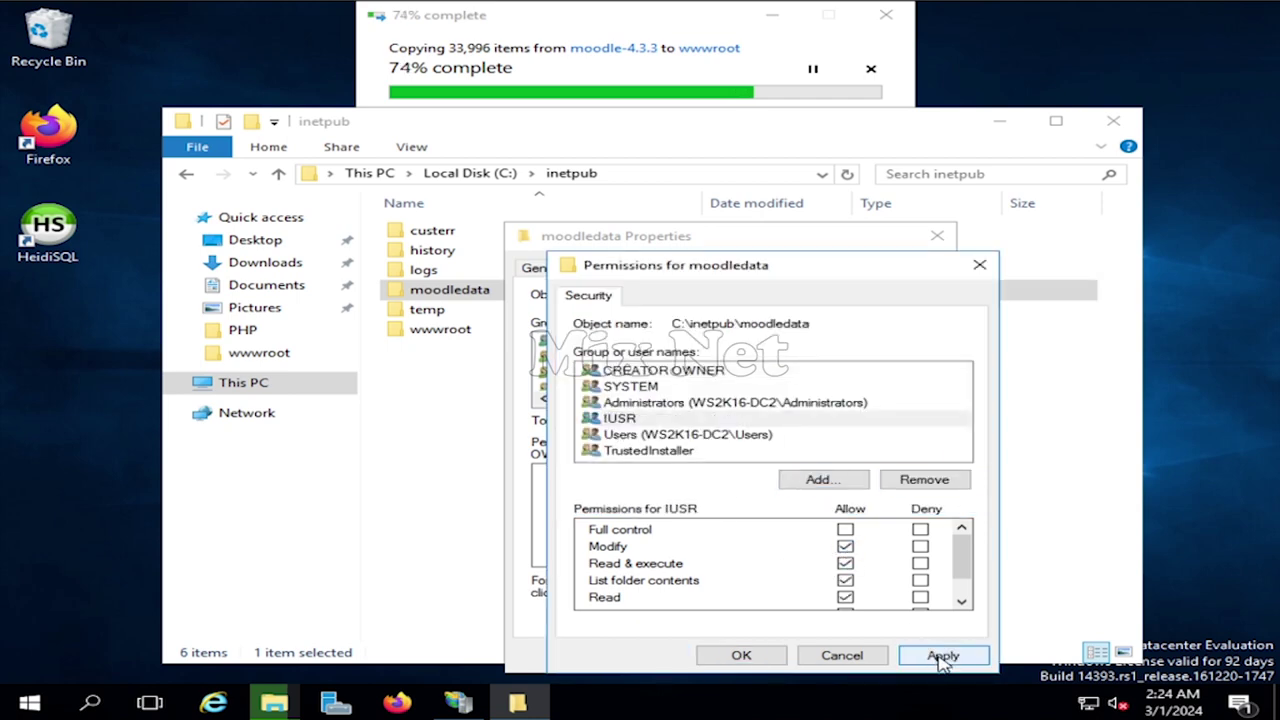
click(741, 655)
click(702, 655)
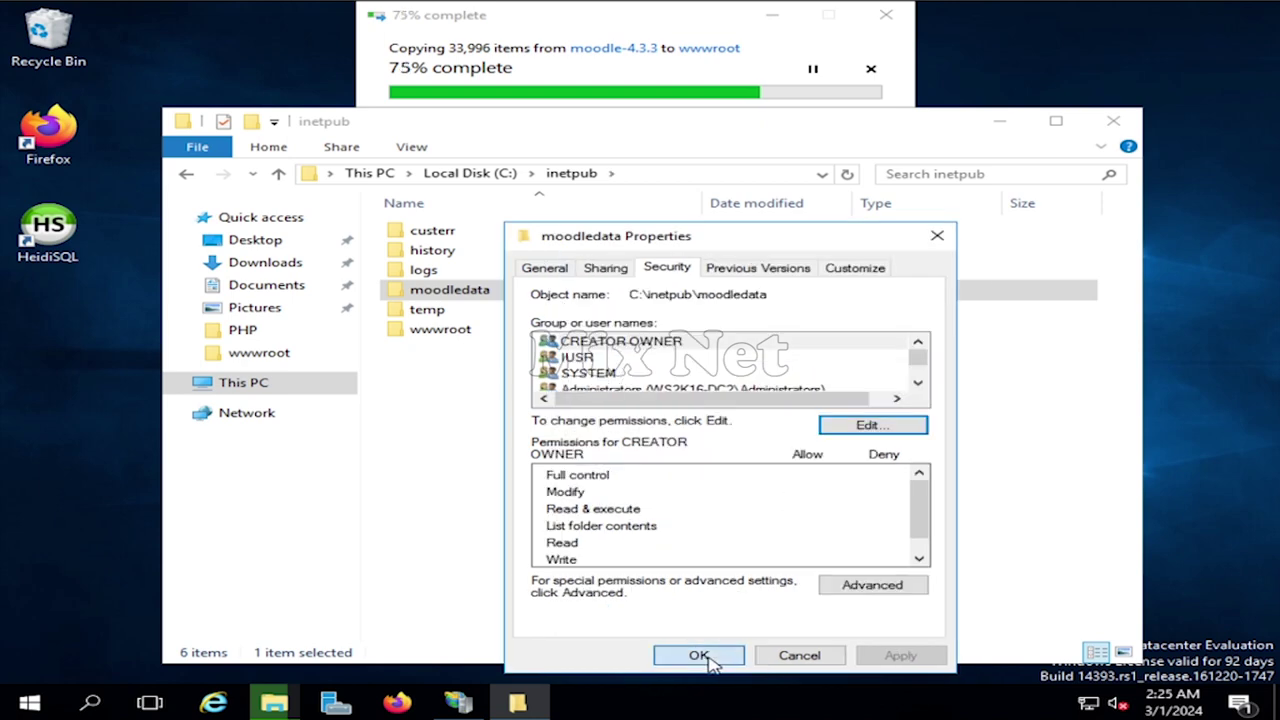
- After the copy finishes, close File Explorer and refresh the desktop
click(533, 424)
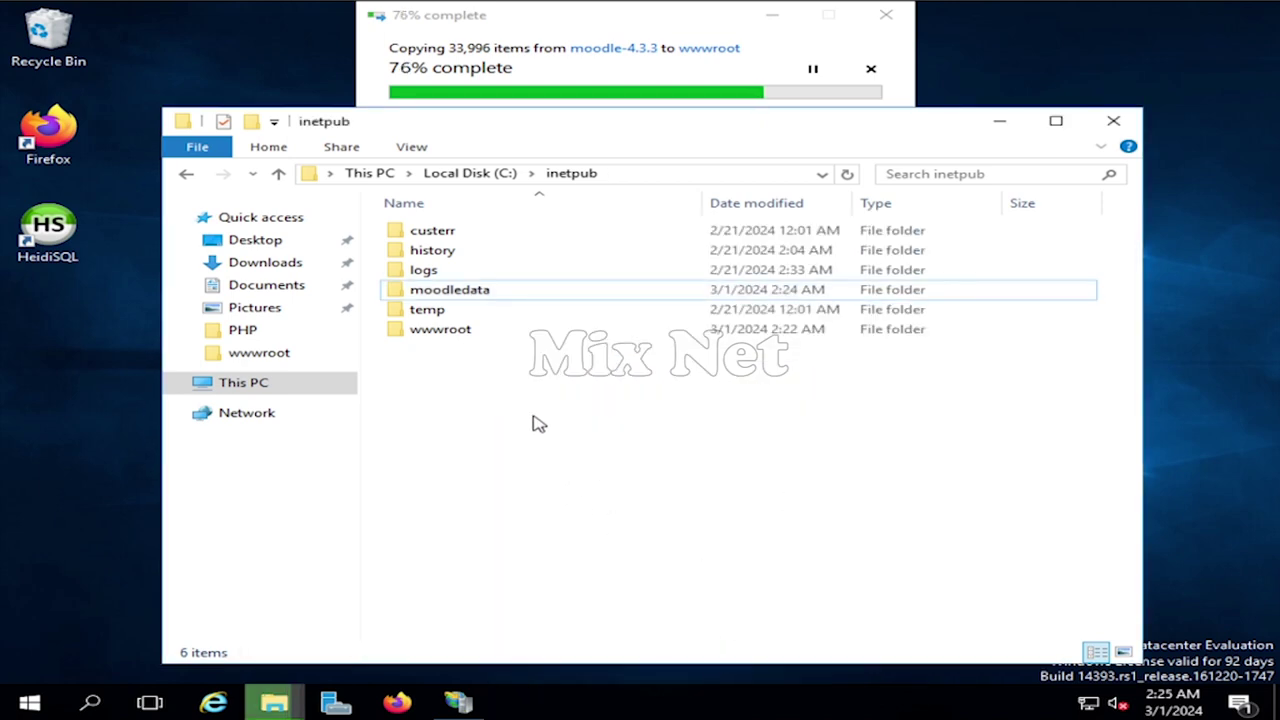
click(640, 17)
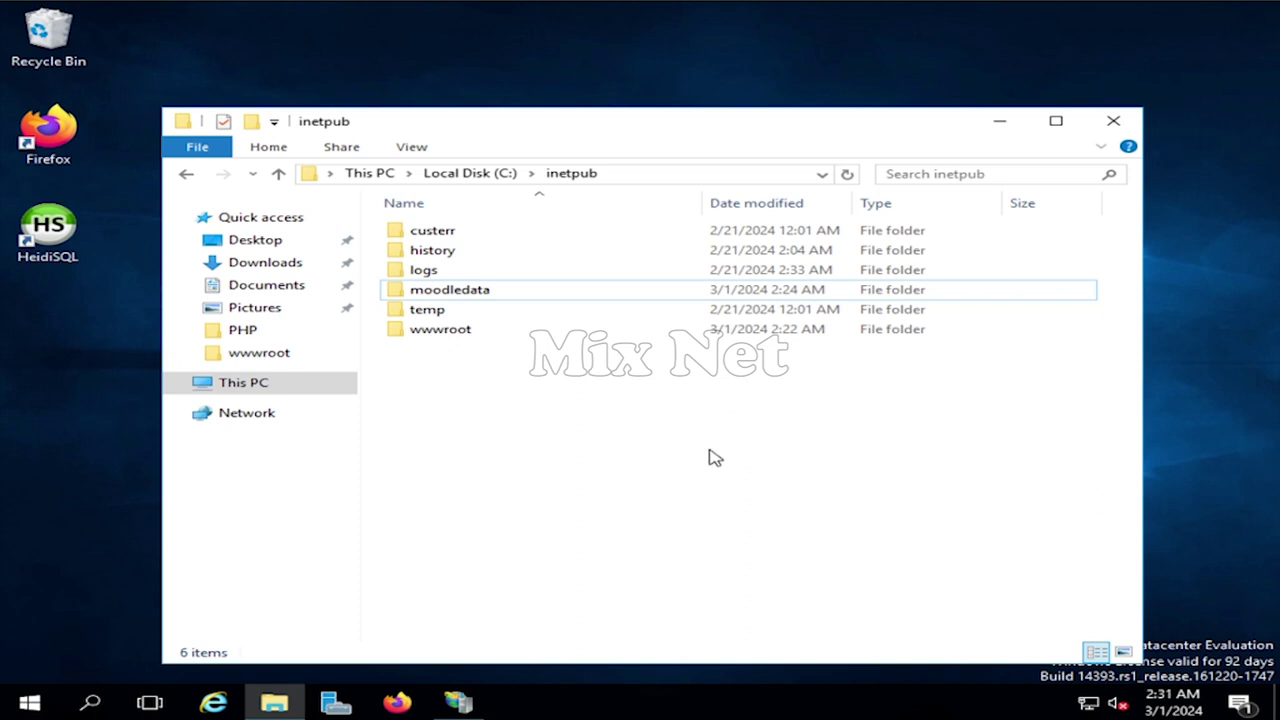
click(1113, 120)
right_click(507, 245)
click(570, 300)
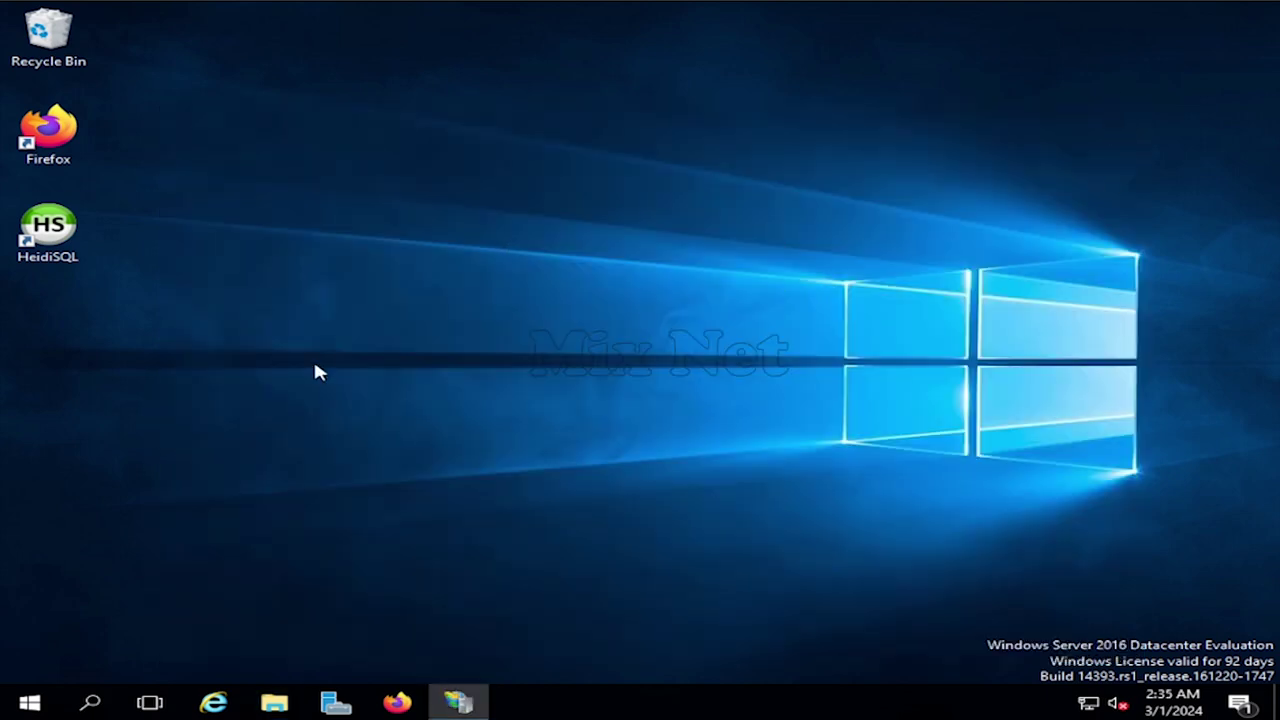
- Open localhost/moodle in Firefox
double_click(48, 130)
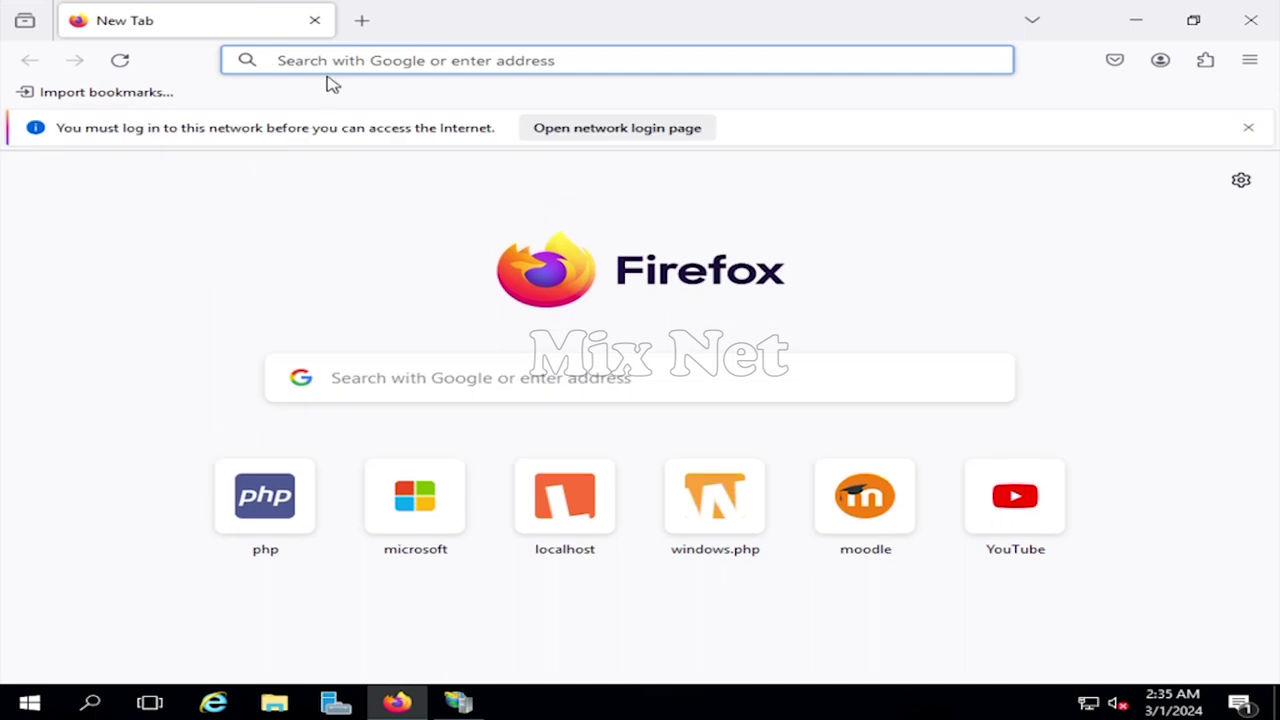
click(340, 58)
text(local)
key(Right)
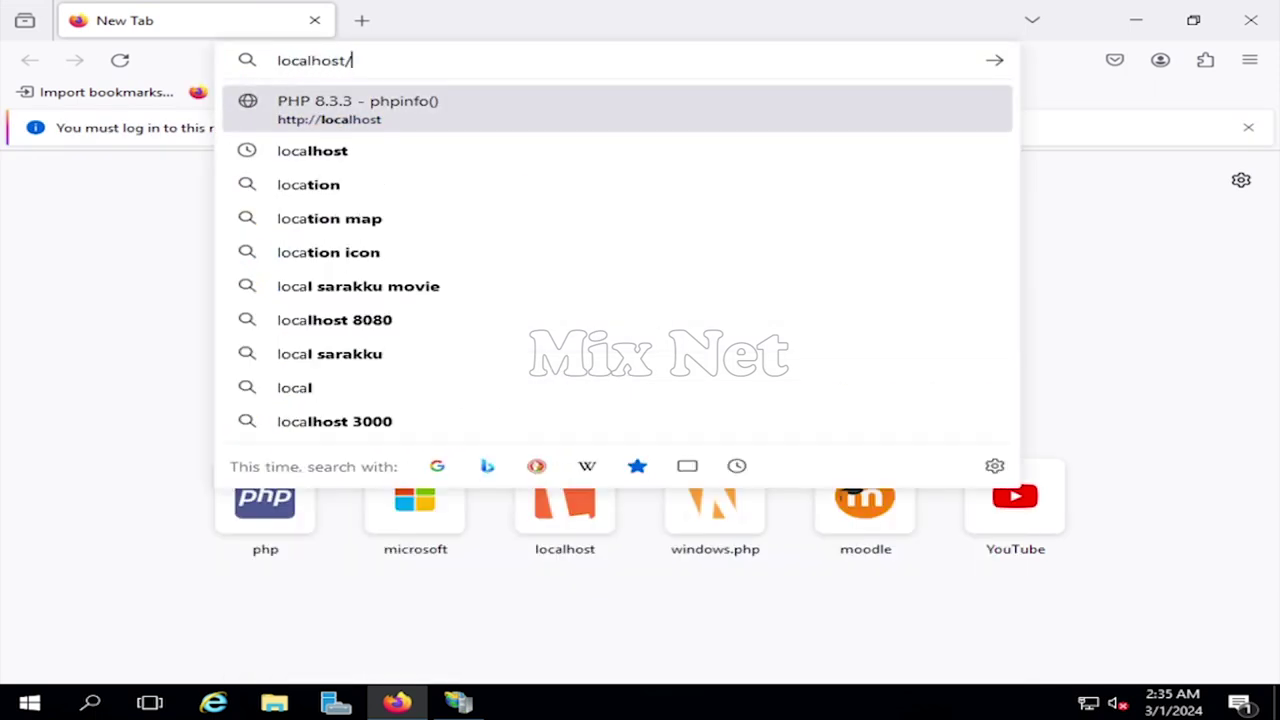
text(moodle)
key(Return)
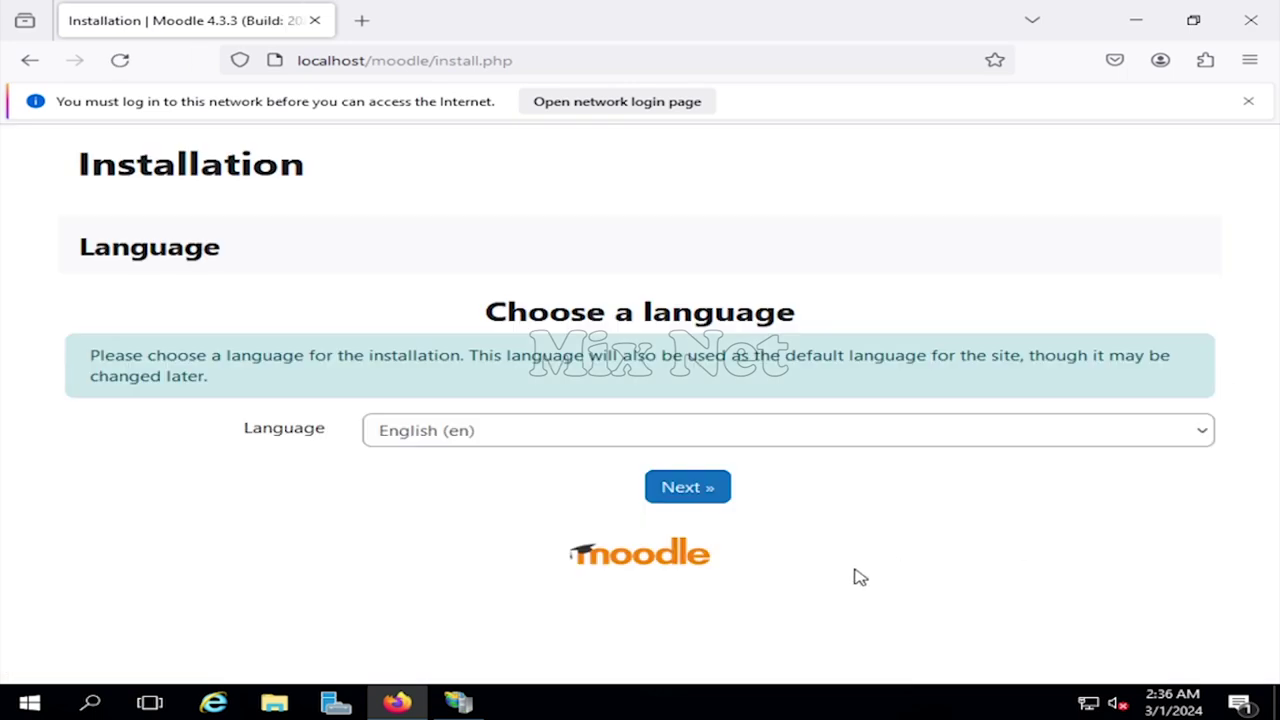
- Keep English as the install language and accept the default installation paths
click(682, 493)
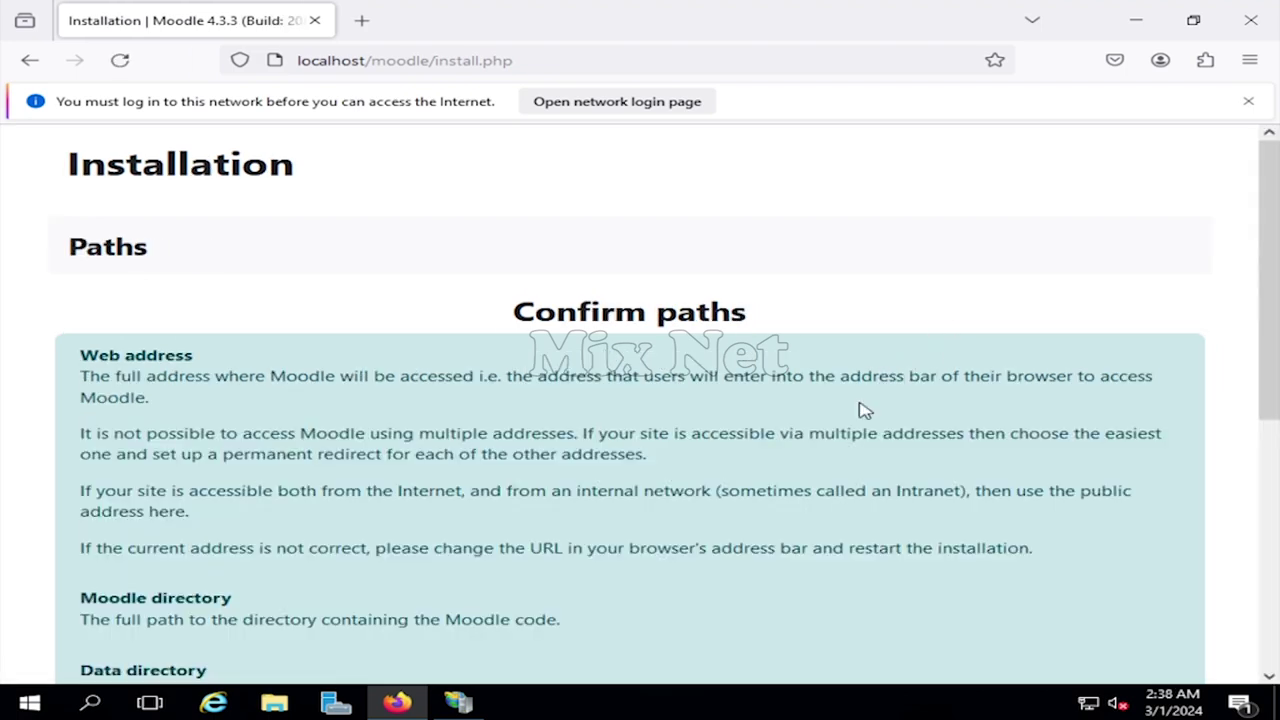
scroll(843, 409, down, 5)
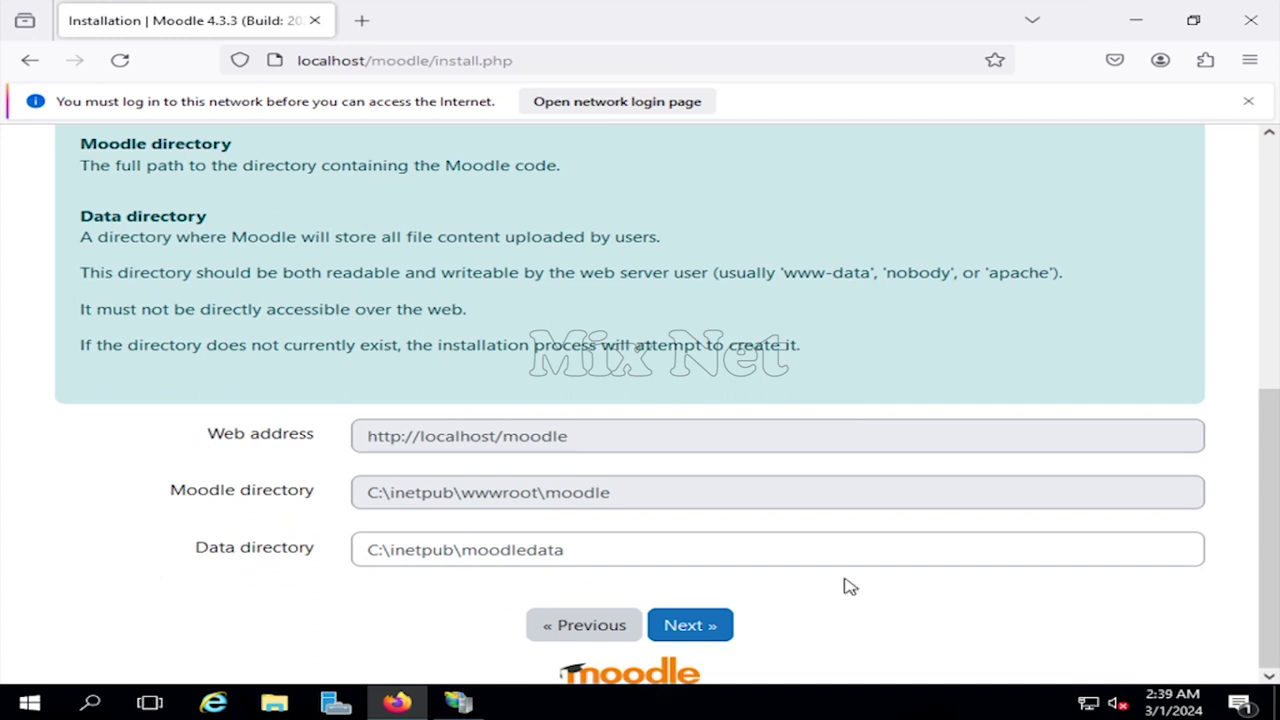
click(705, 633)
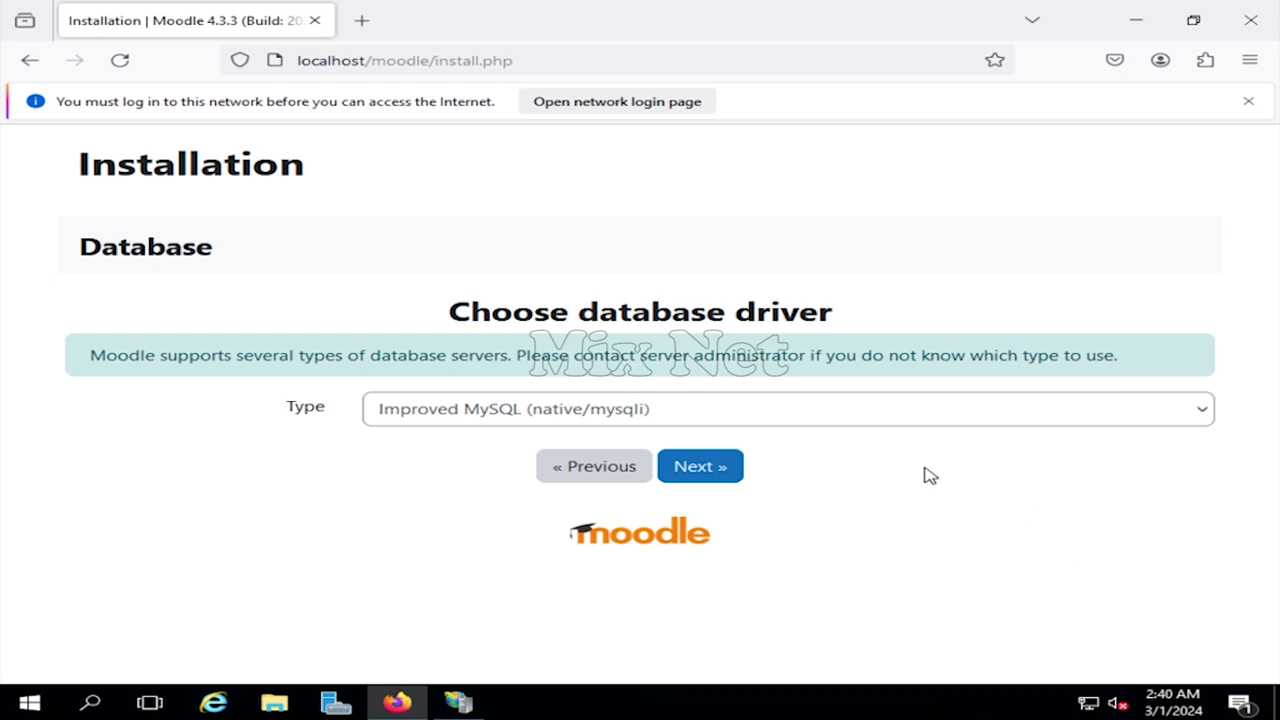
- Choose the MariaDB database driver and continue
click(1210, 414)
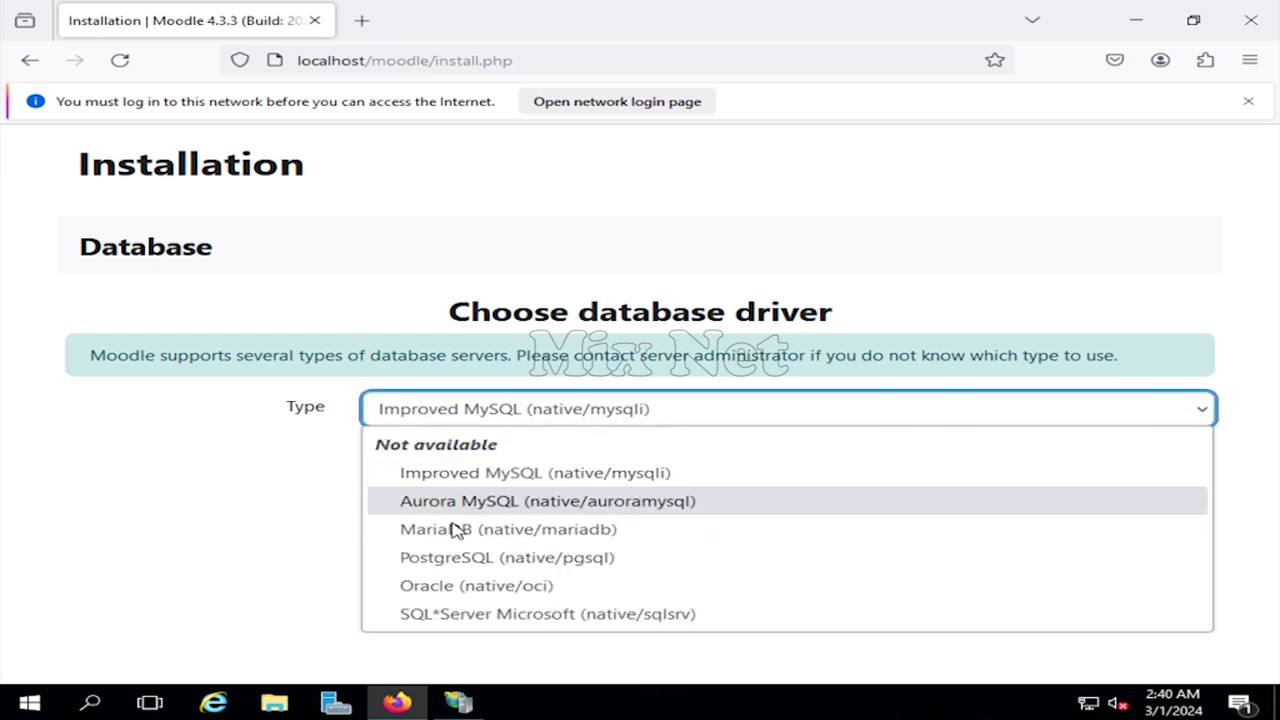
click(512, 539)
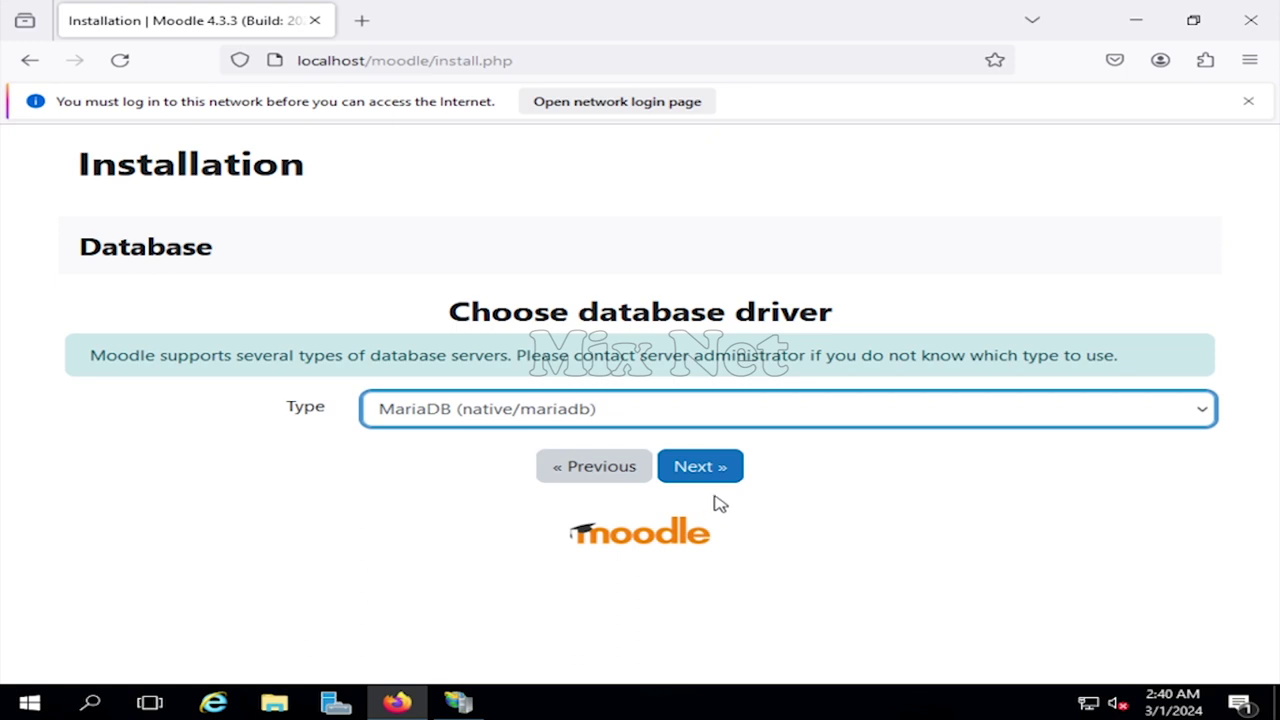
click(698, 470)
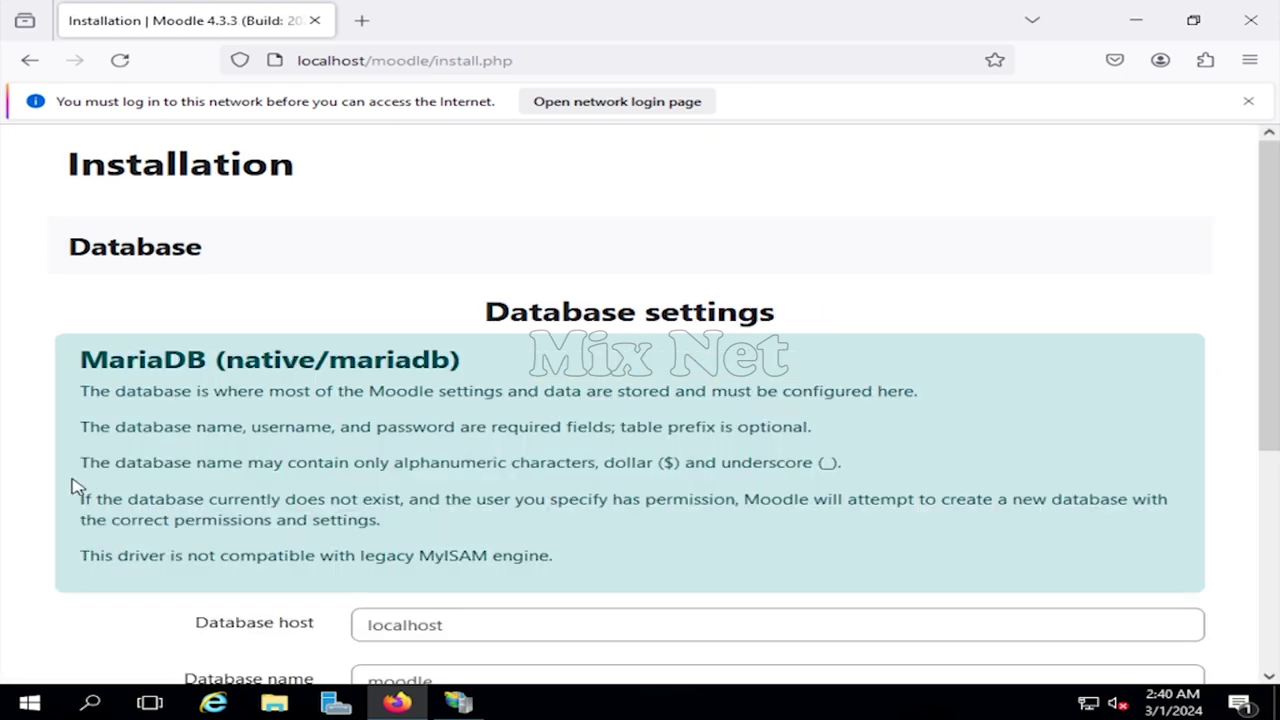
- Fill in the database name, user and password, then submit the database settings
scroll(216, 518, down, 2)
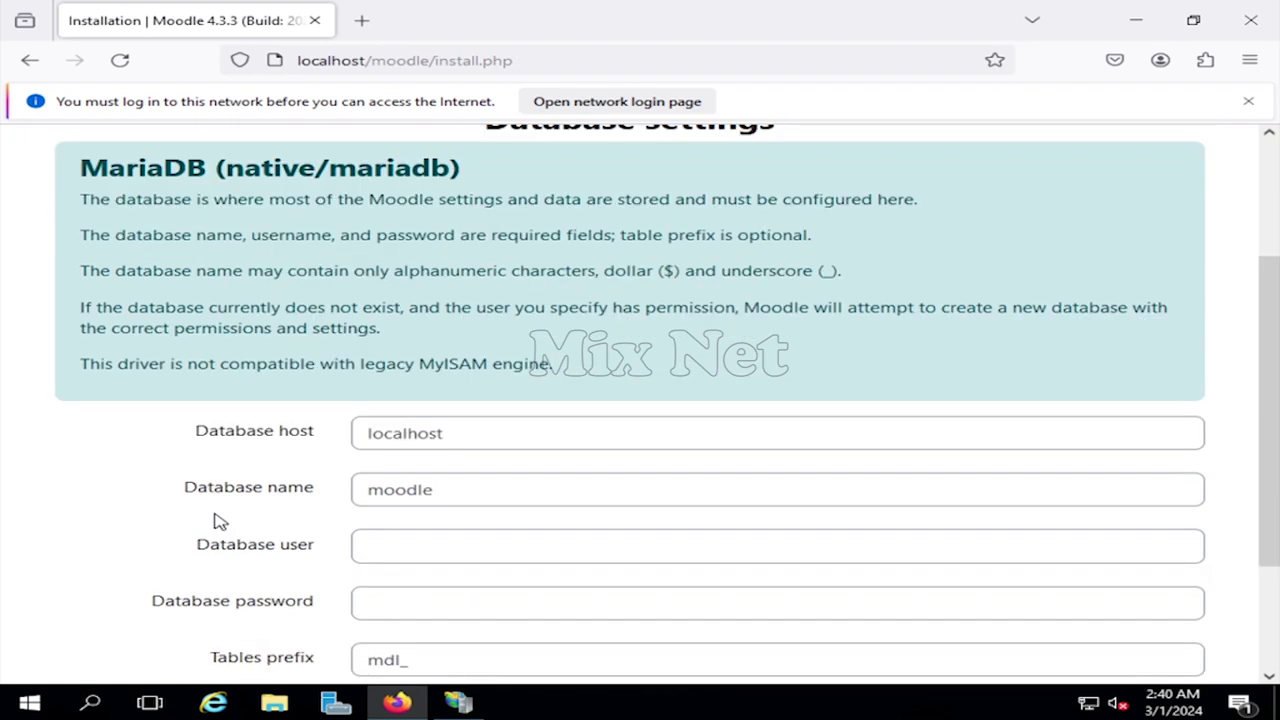
scroll(220, 521, down, 1)
scroll(220, 521, down, 1)
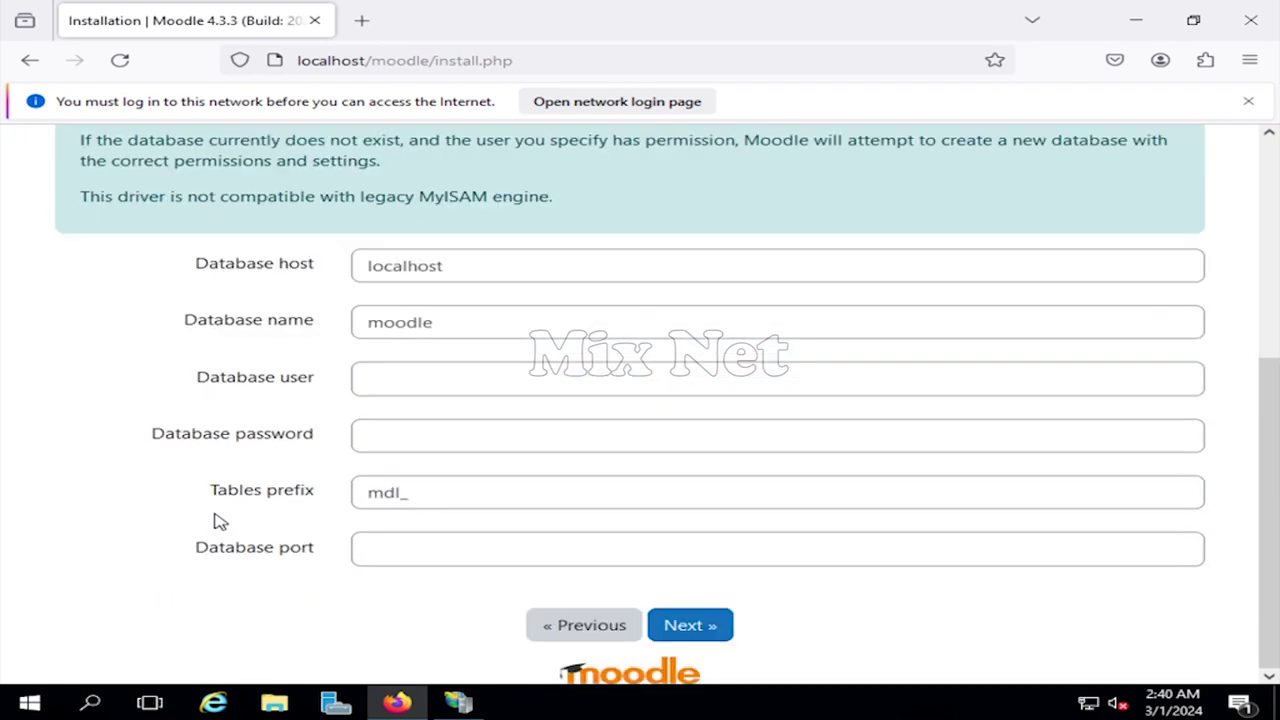
click(510, 331)
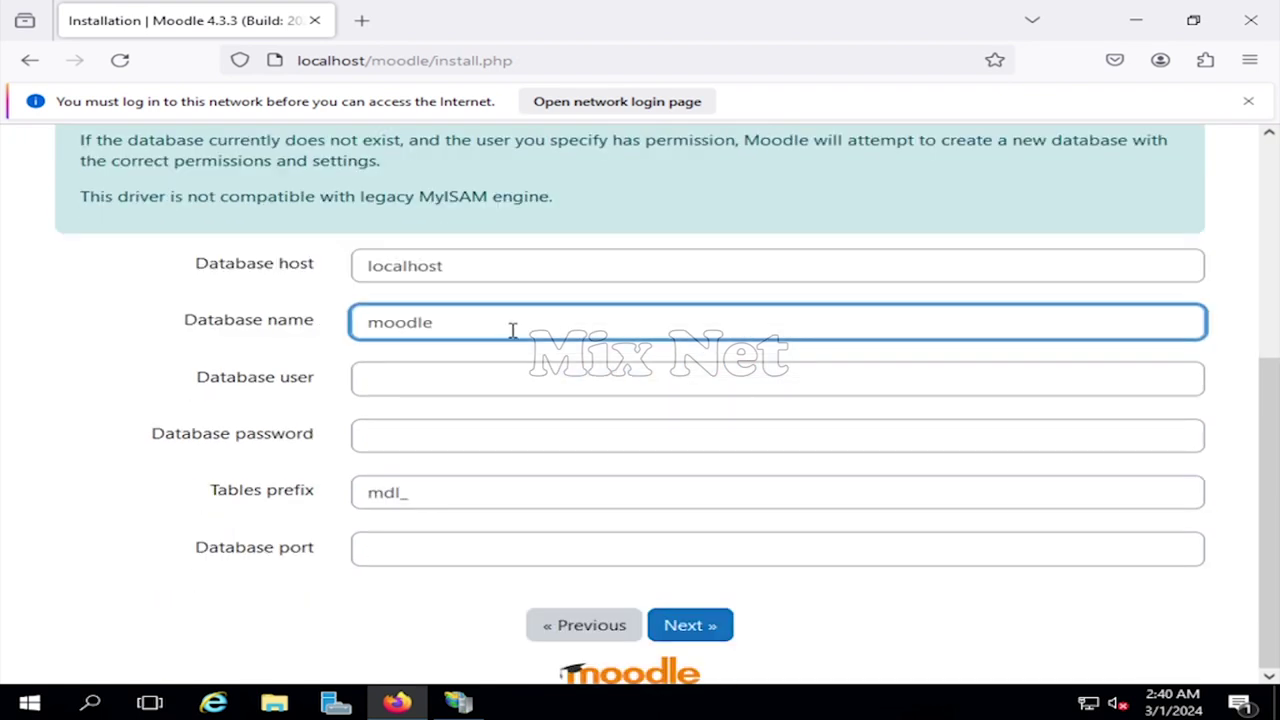
click(486, 374)
text(moodle_user)
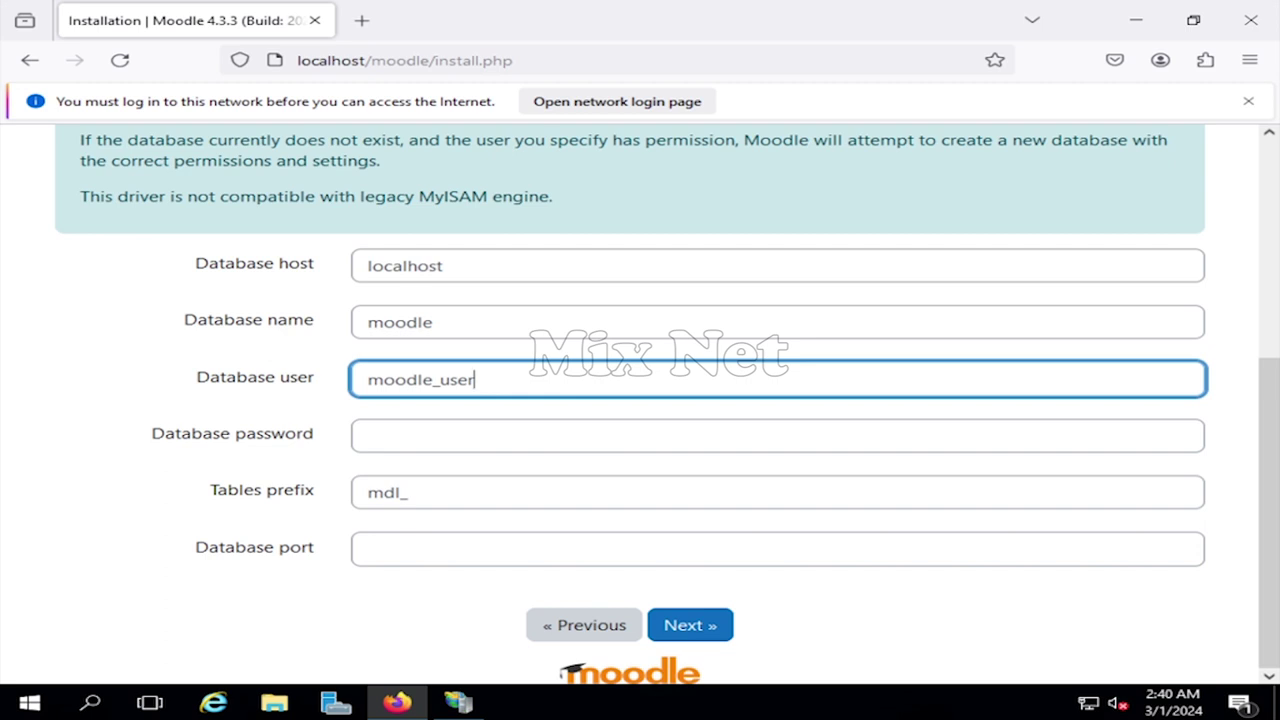
click(409, 440)
text(Pa$$wor)
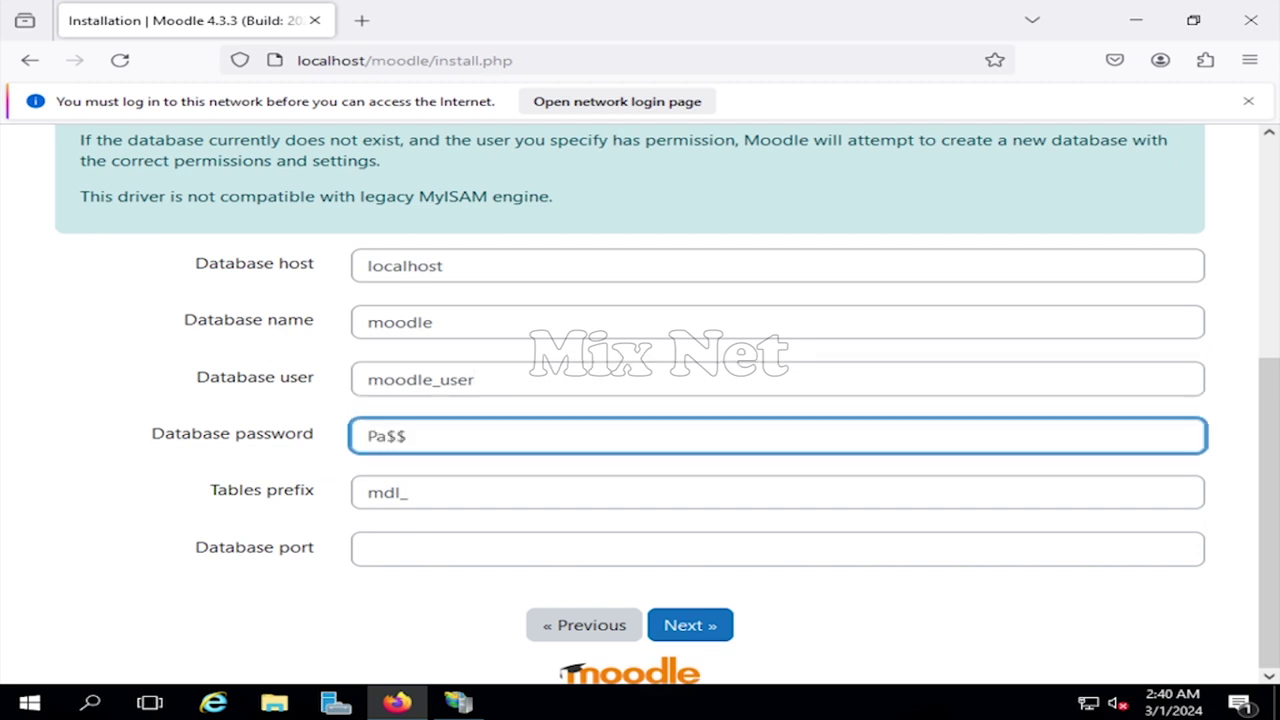
text(d)
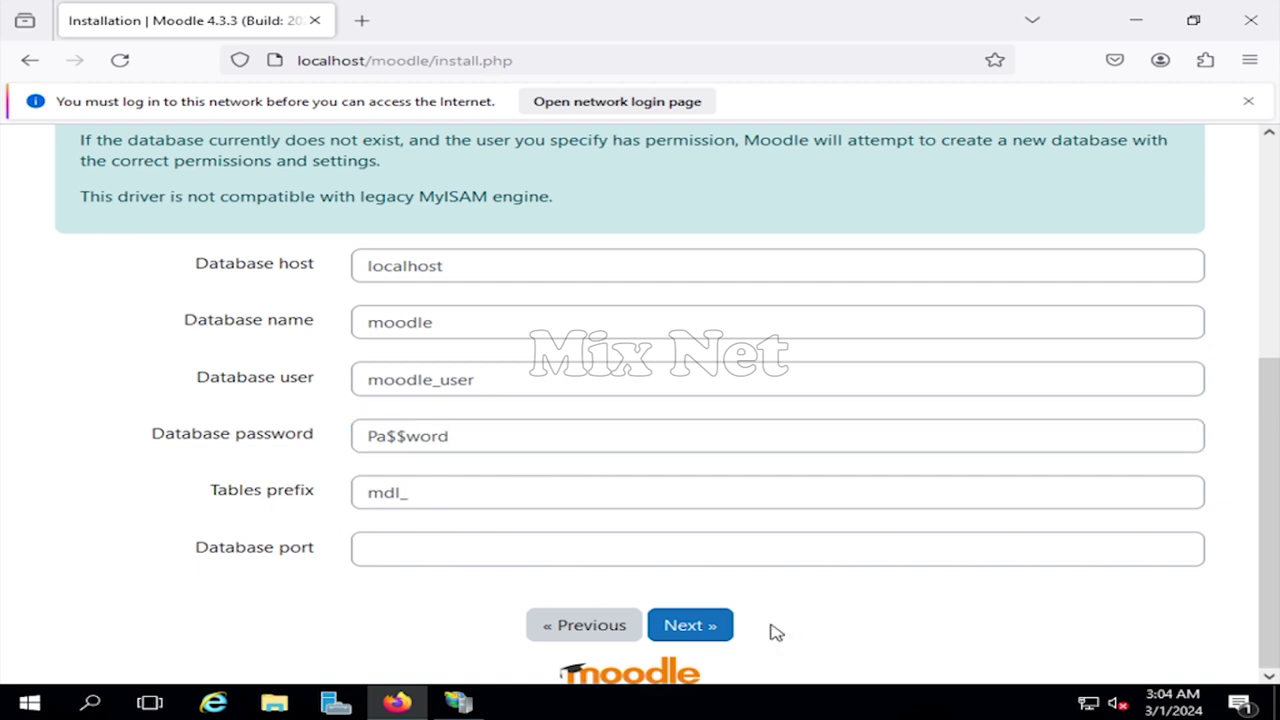
click(709, 626)
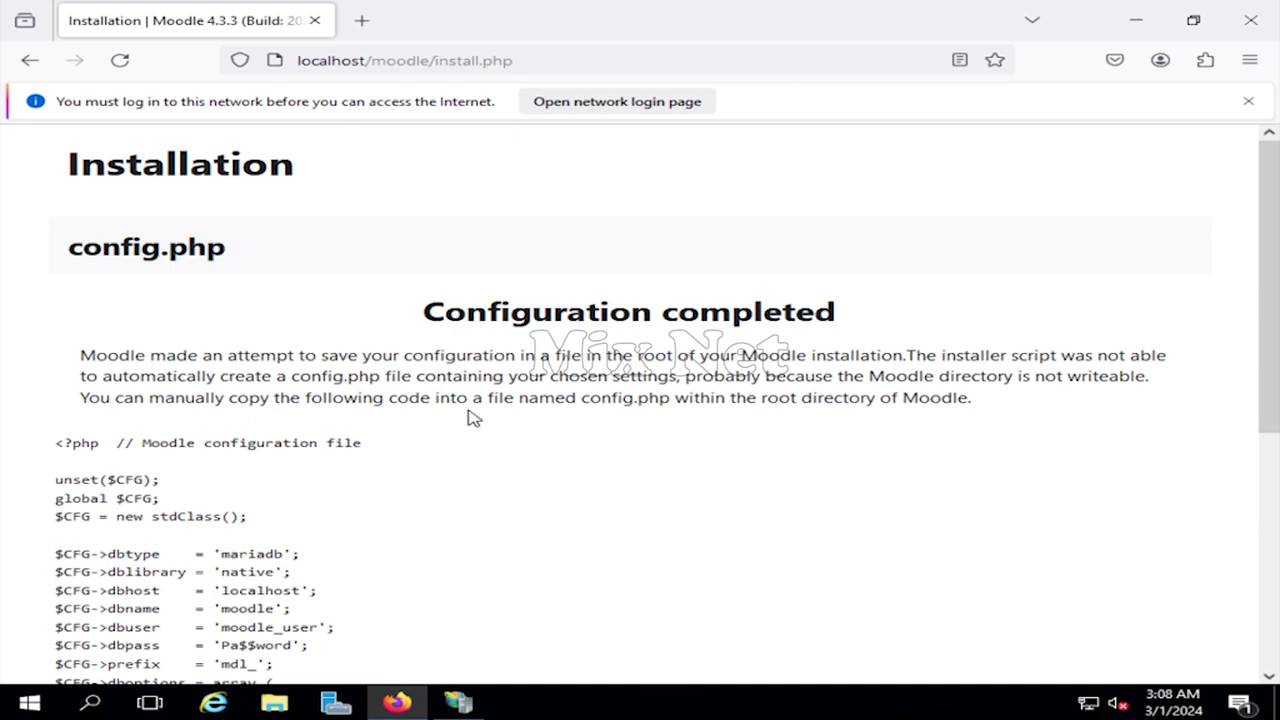
- Select and copy all of the generated config.php code
scroll(600, 440, down, 5)
scroll(803, 457, up, 5)
scroll(391, 466, down, 2)
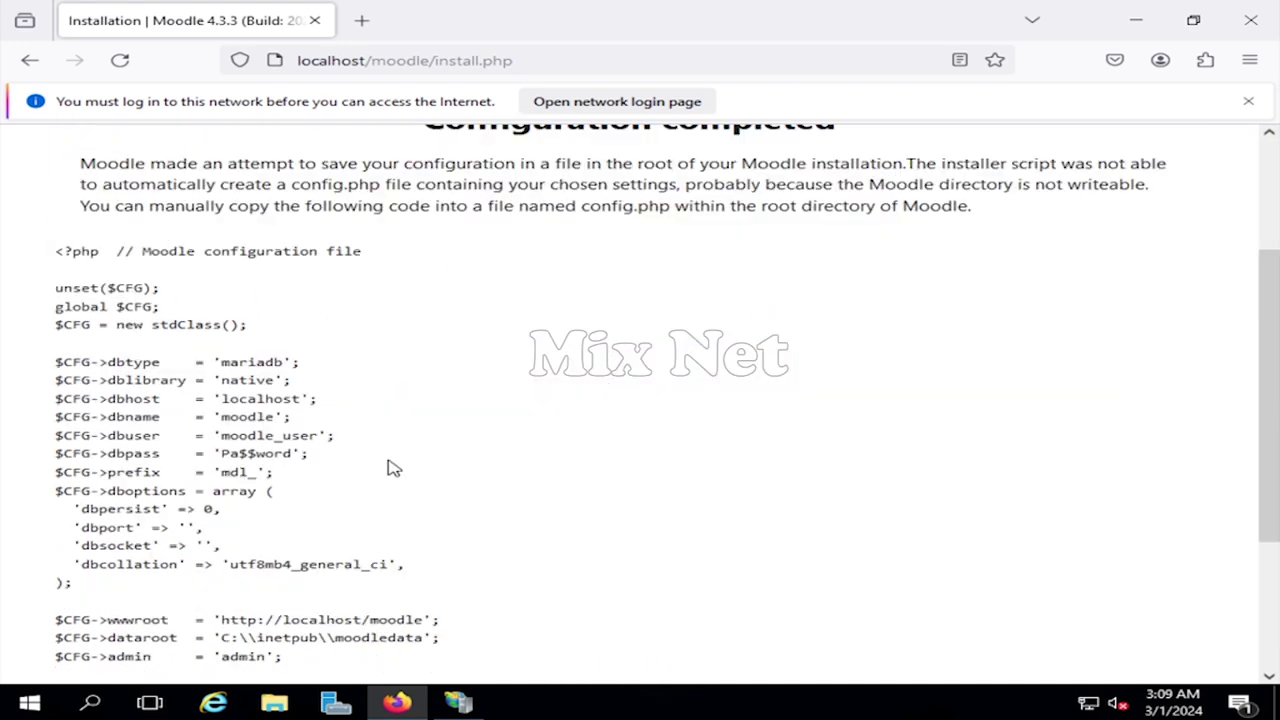
drag(55, 251, 688, 567)
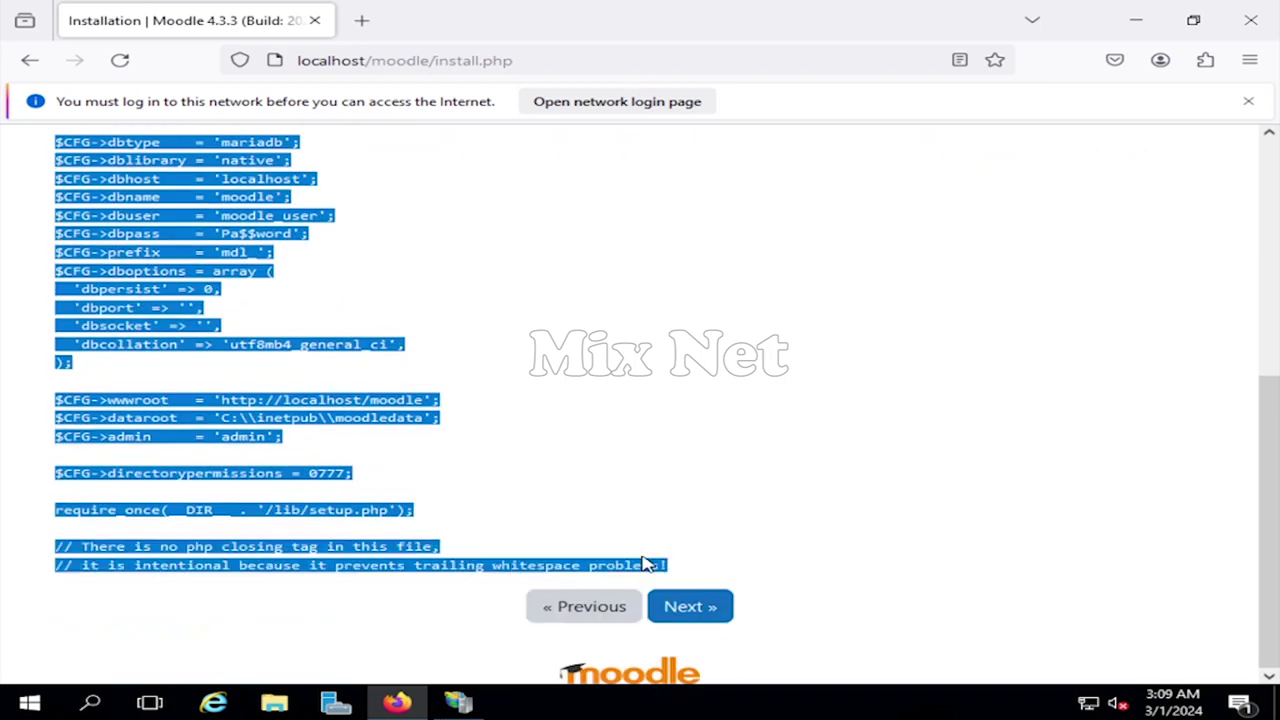
right_click(570, 560)
click(630, 347)
- Minimize Firefox, then open and close a File Explorer window
click(1133, 20)
click(278, 702)
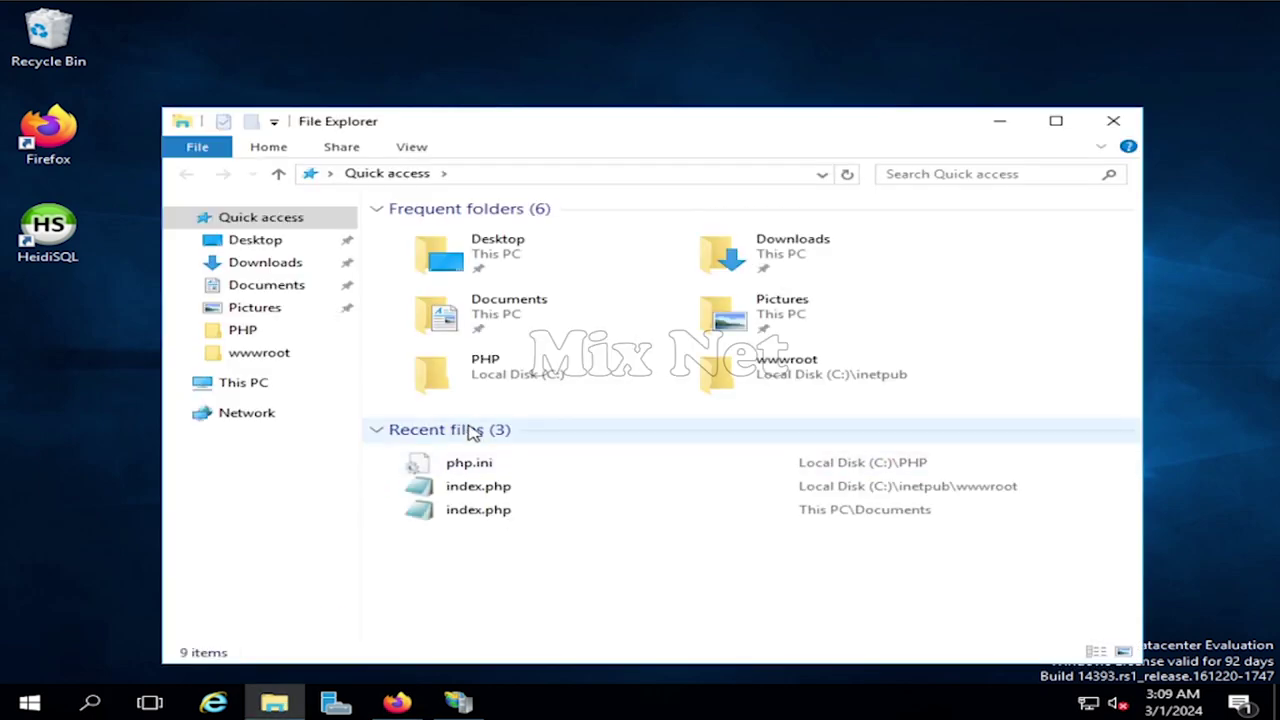
click(1117, 124)
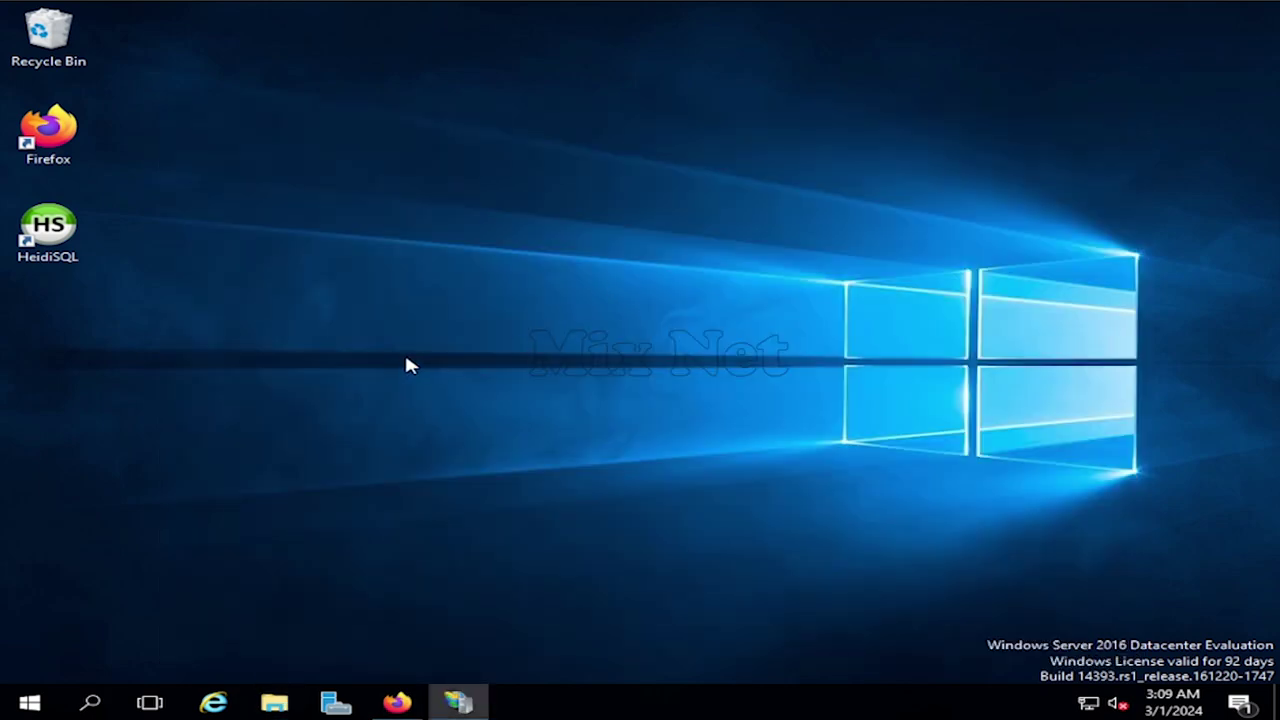
- Launch Notepad and paste the copied config code
key(super)
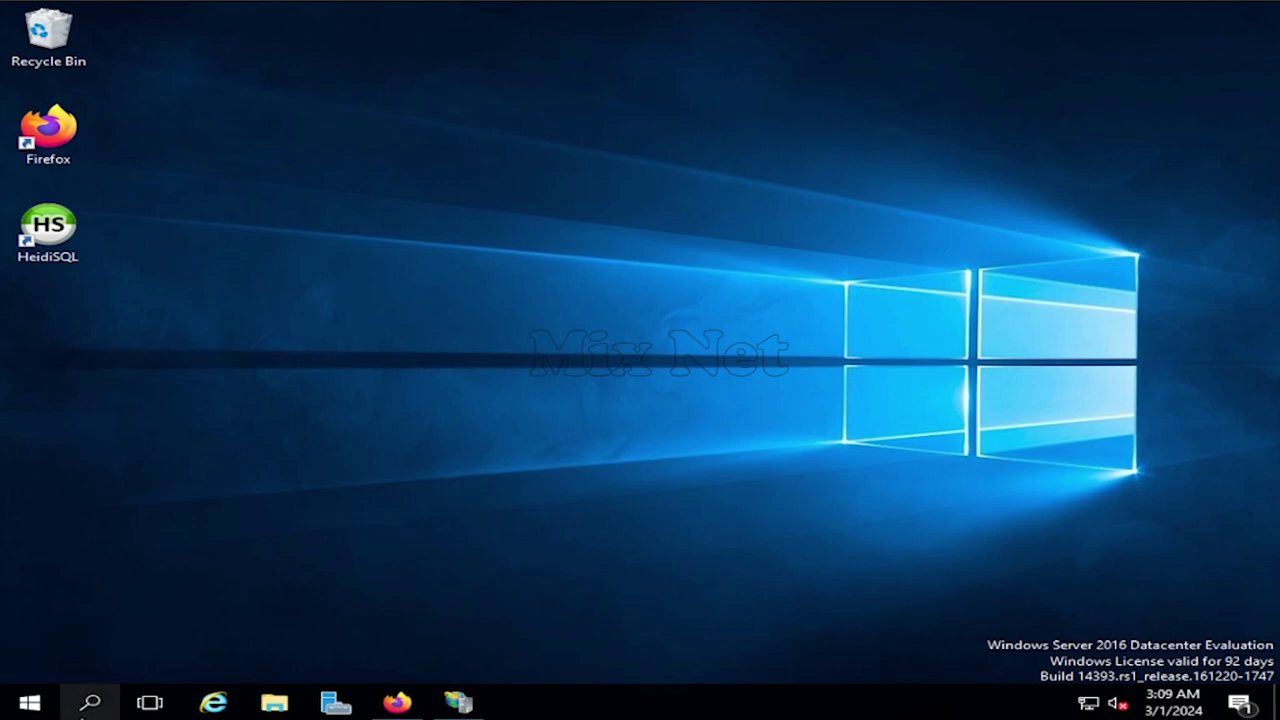
text(note)
click(209, 157)
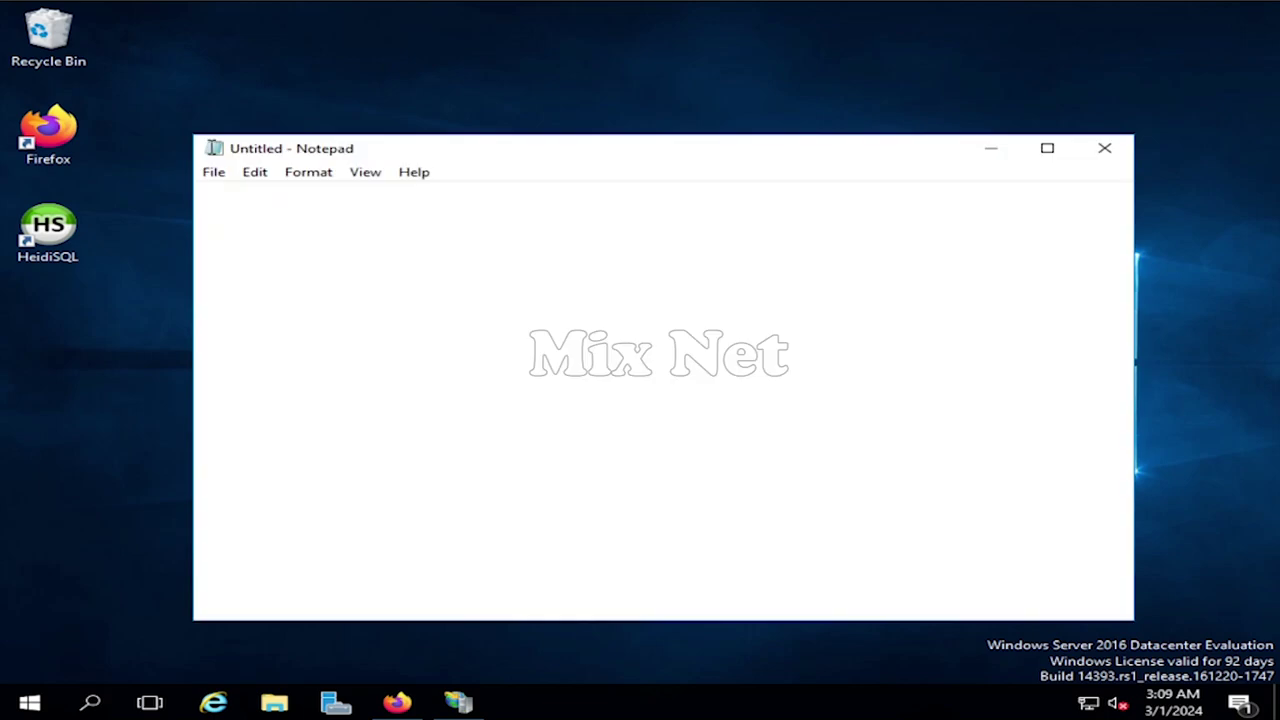
key(ctrl+v)
- Save the file as config.php in C:\inetpub\wwwroot\moodle with All Files type
scroll(361, 269, up, 5)
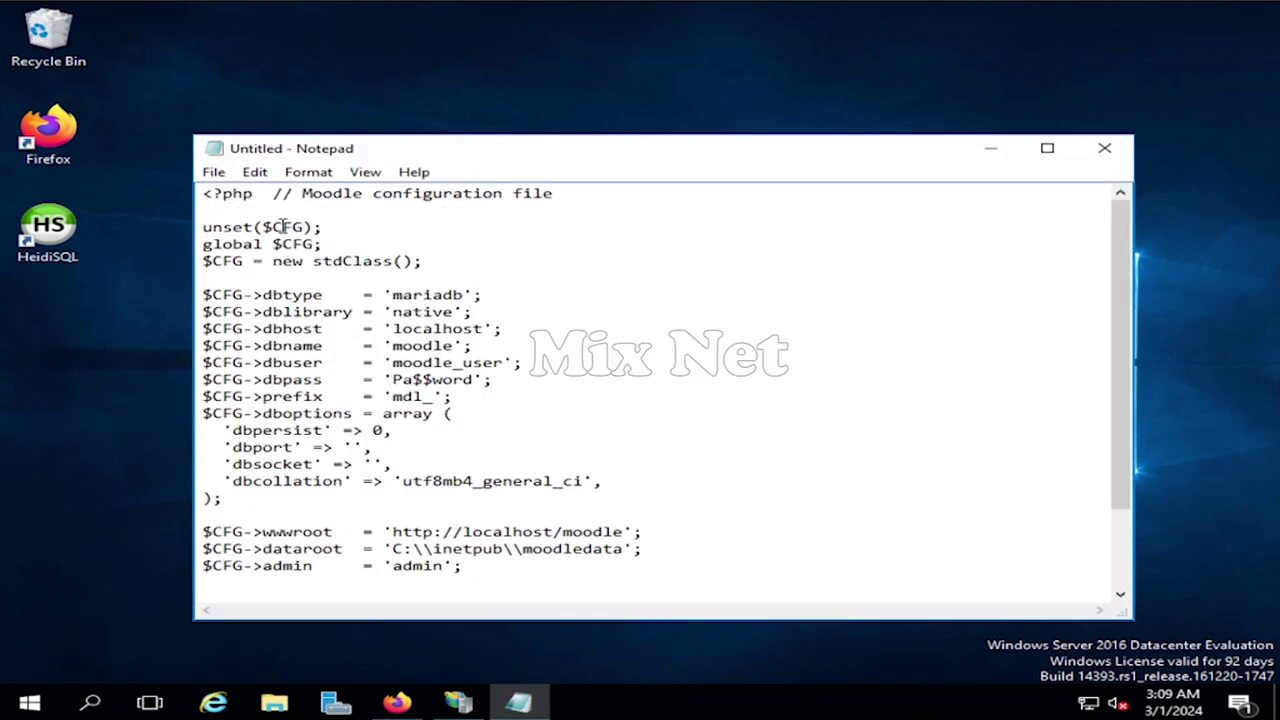
click(213, 172)
click(293, 238)
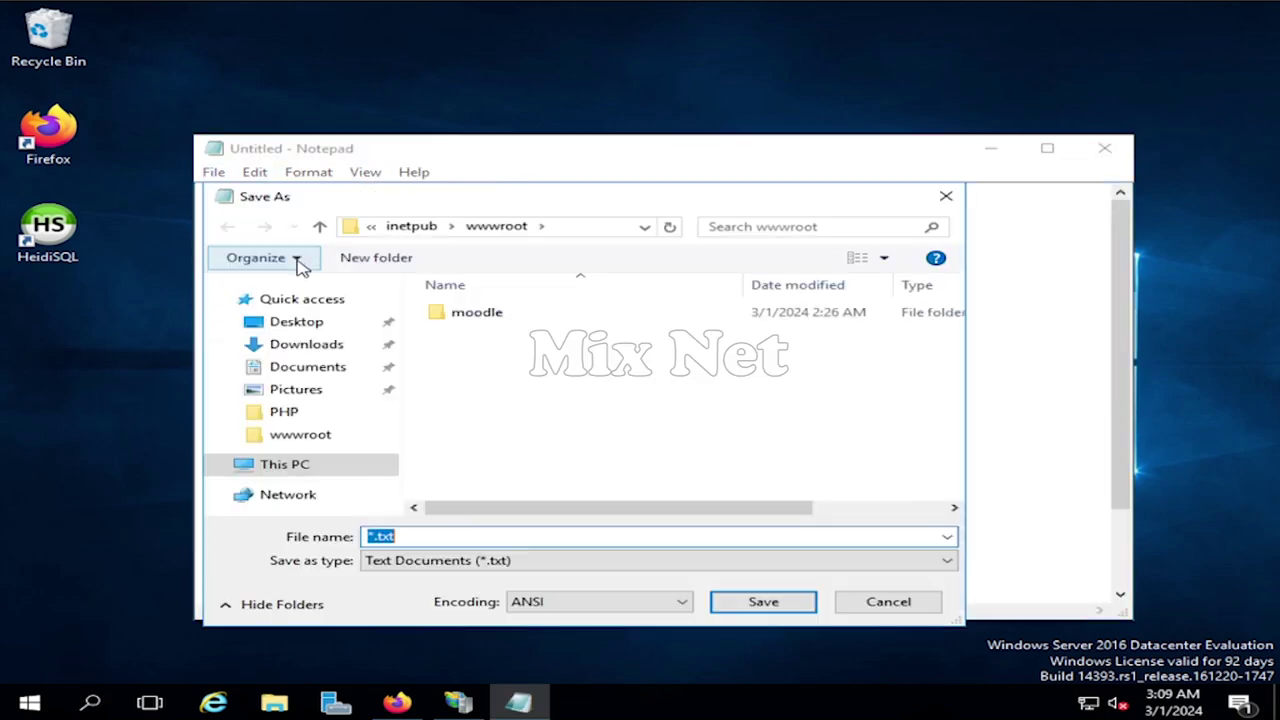
click(500, 315)
double_click(500, 315)
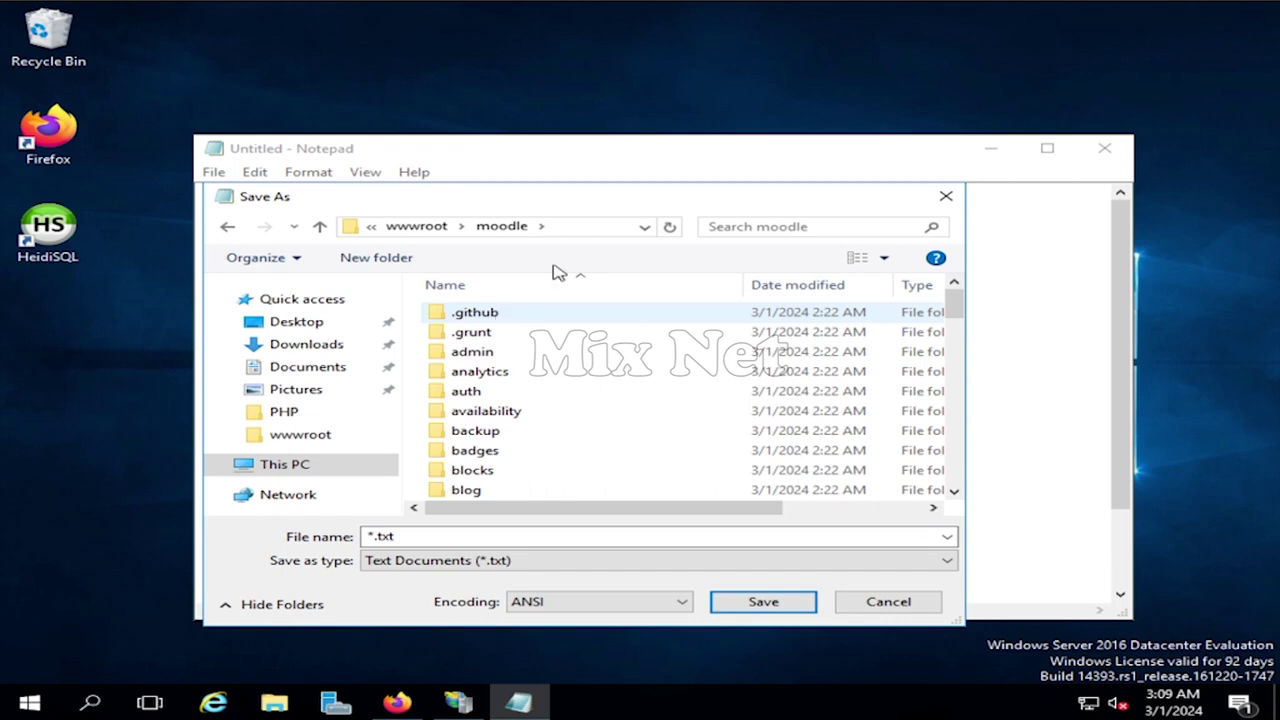
click(433, 228)
click(614, 234)
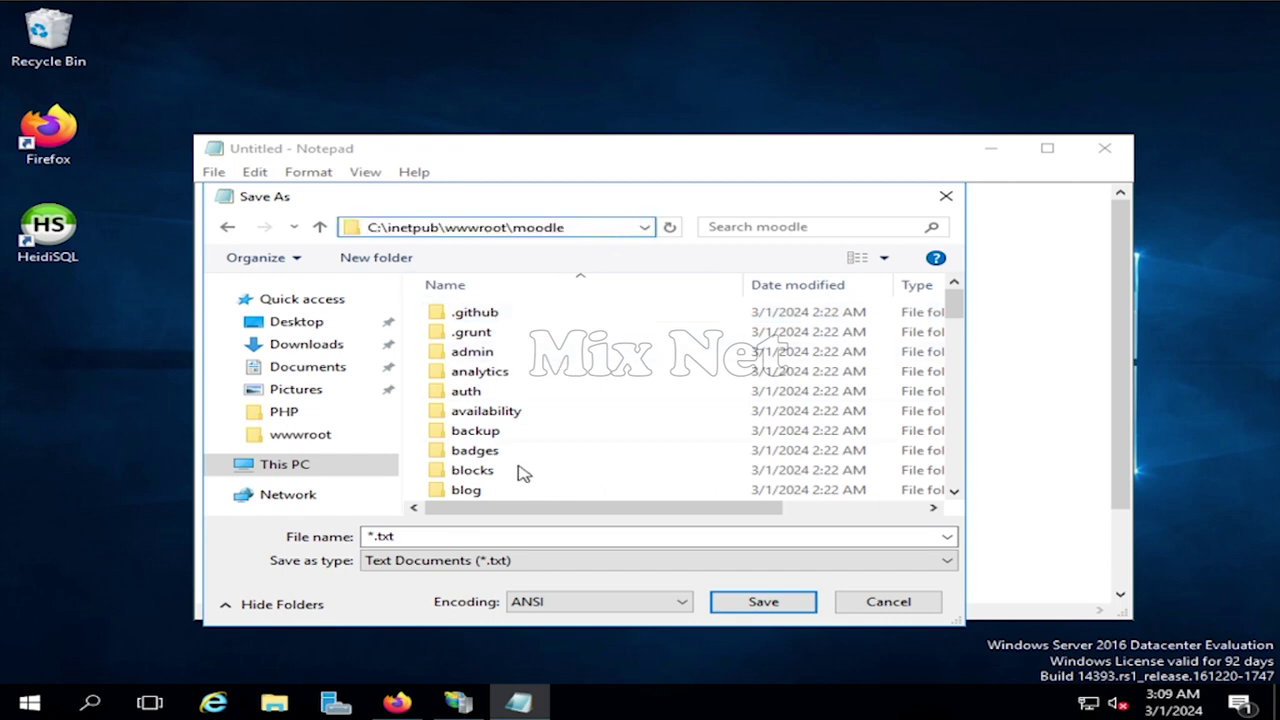
double_click(400, 536)
text(con)
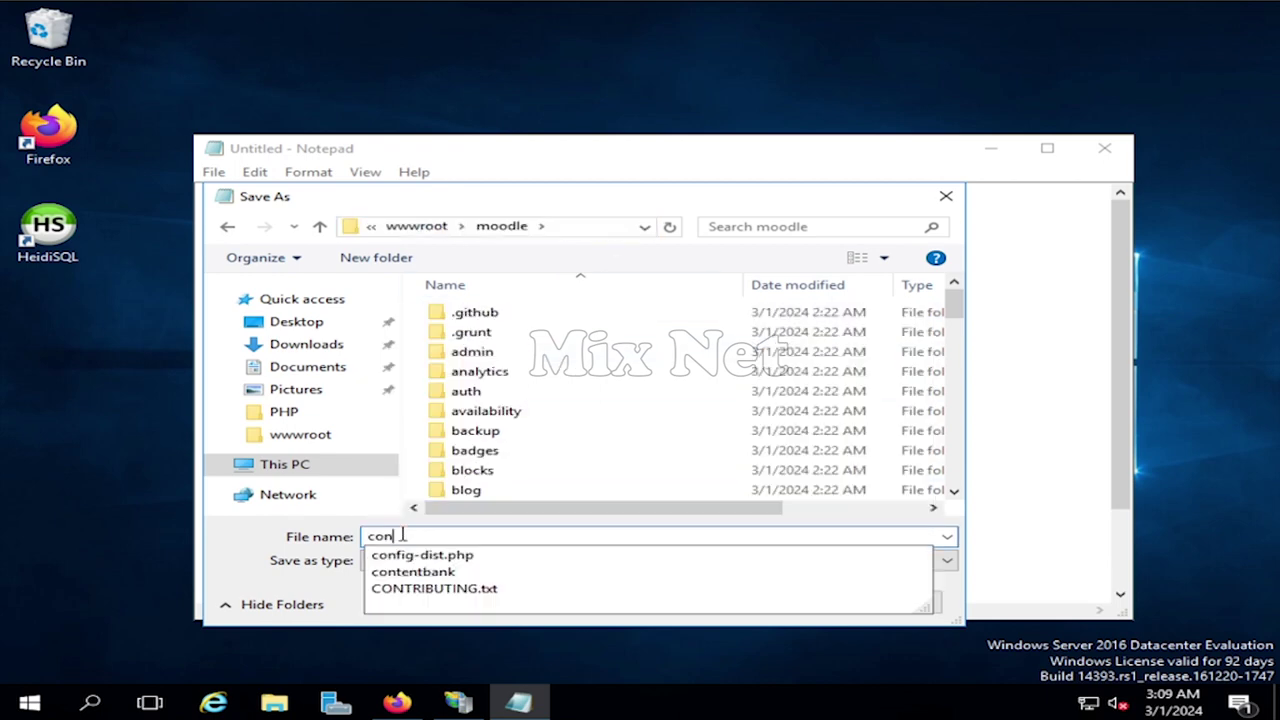
text(fig.ph)
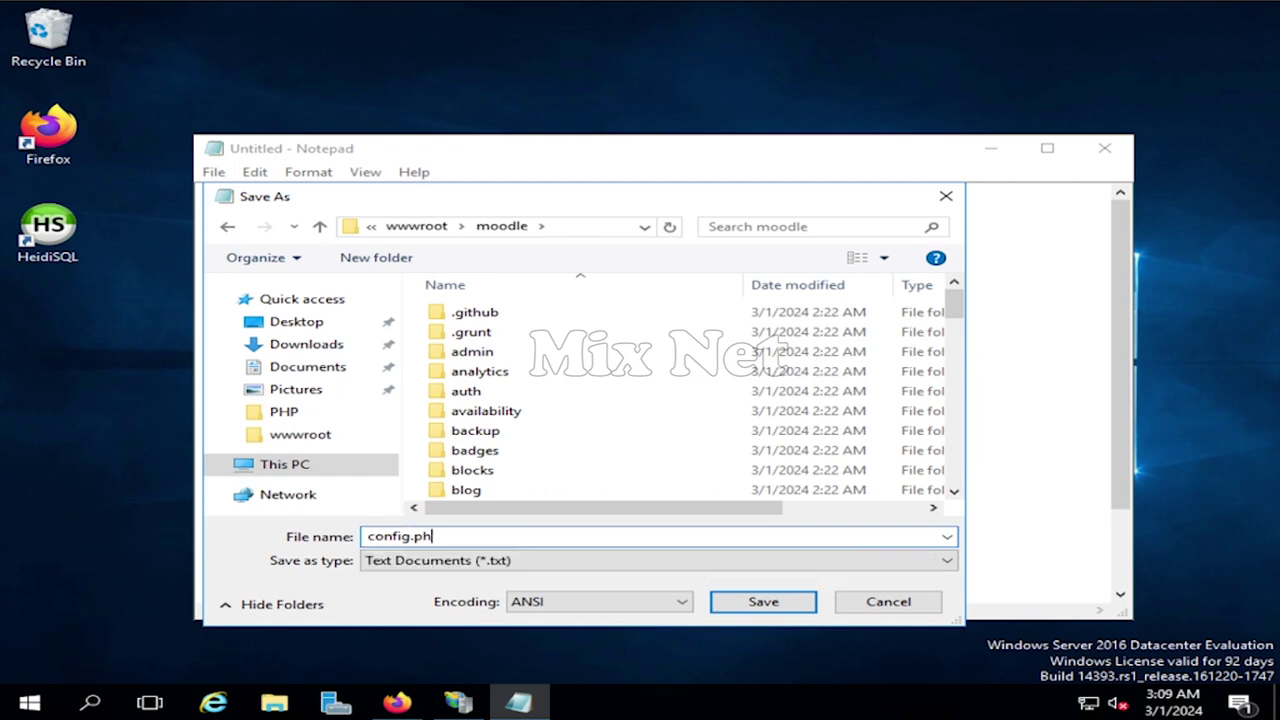
click(445, 565)
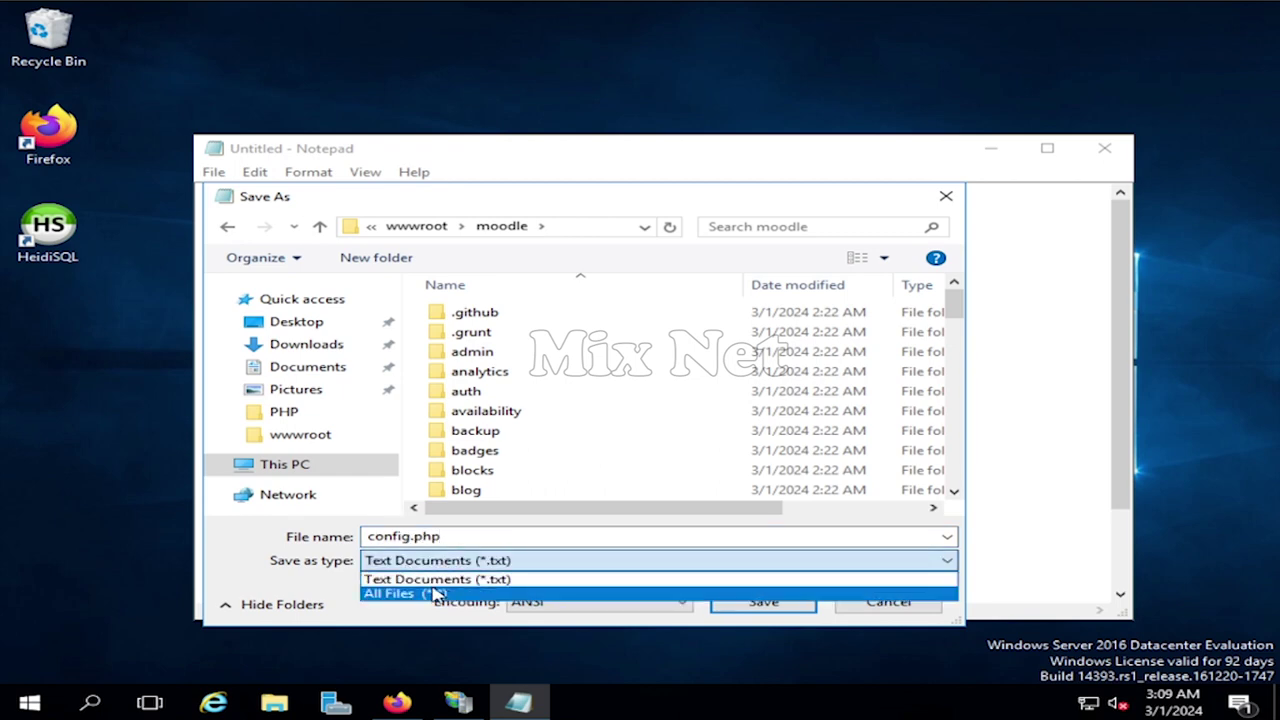
click(437, 595)
click(763, 601)
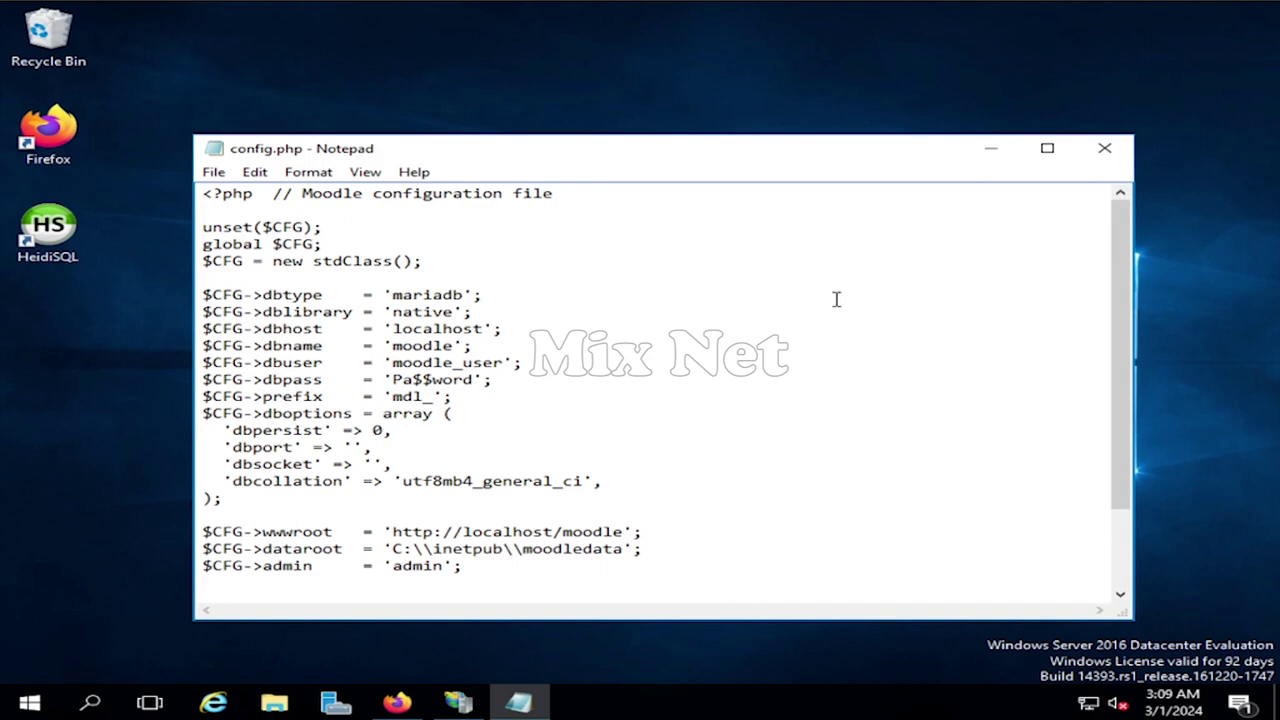
- Close Notepad and continue the Moodle installer past the configuration step
click(1104, 148)
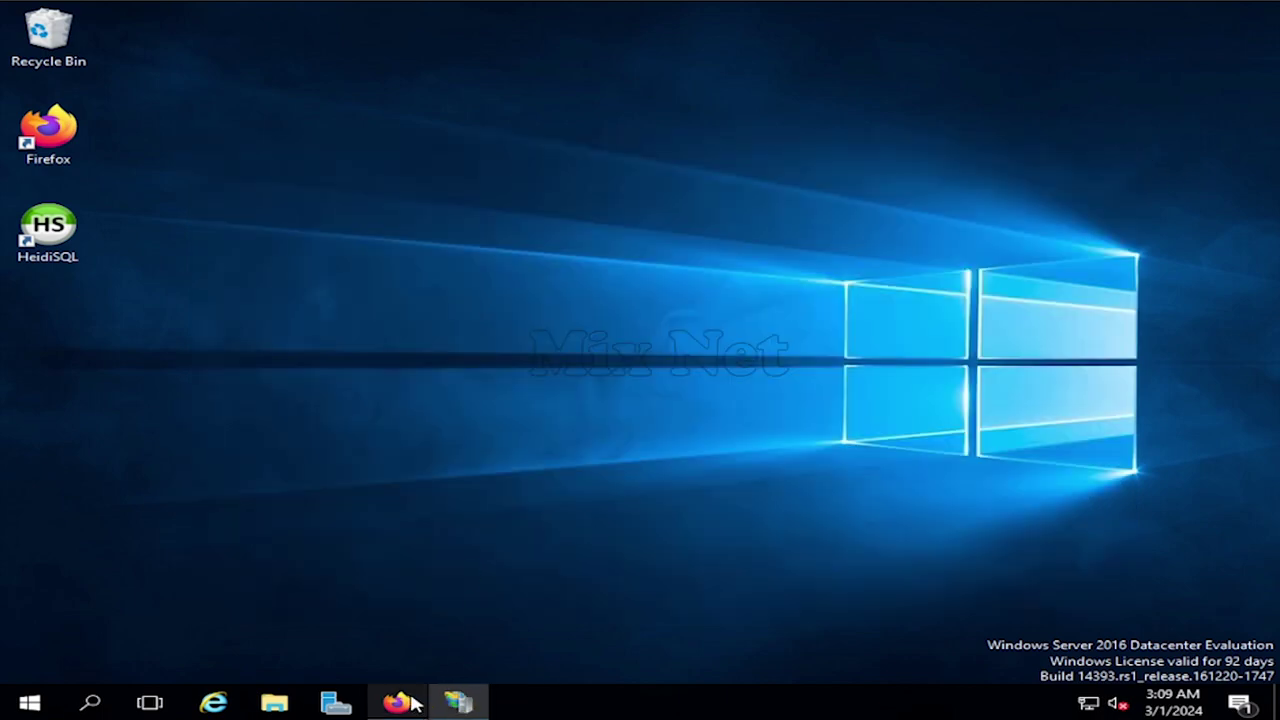
click(397, 703)
click(823, 417)
scroll(826, 417, up, 5)
scroll(826, 418, down, 5)
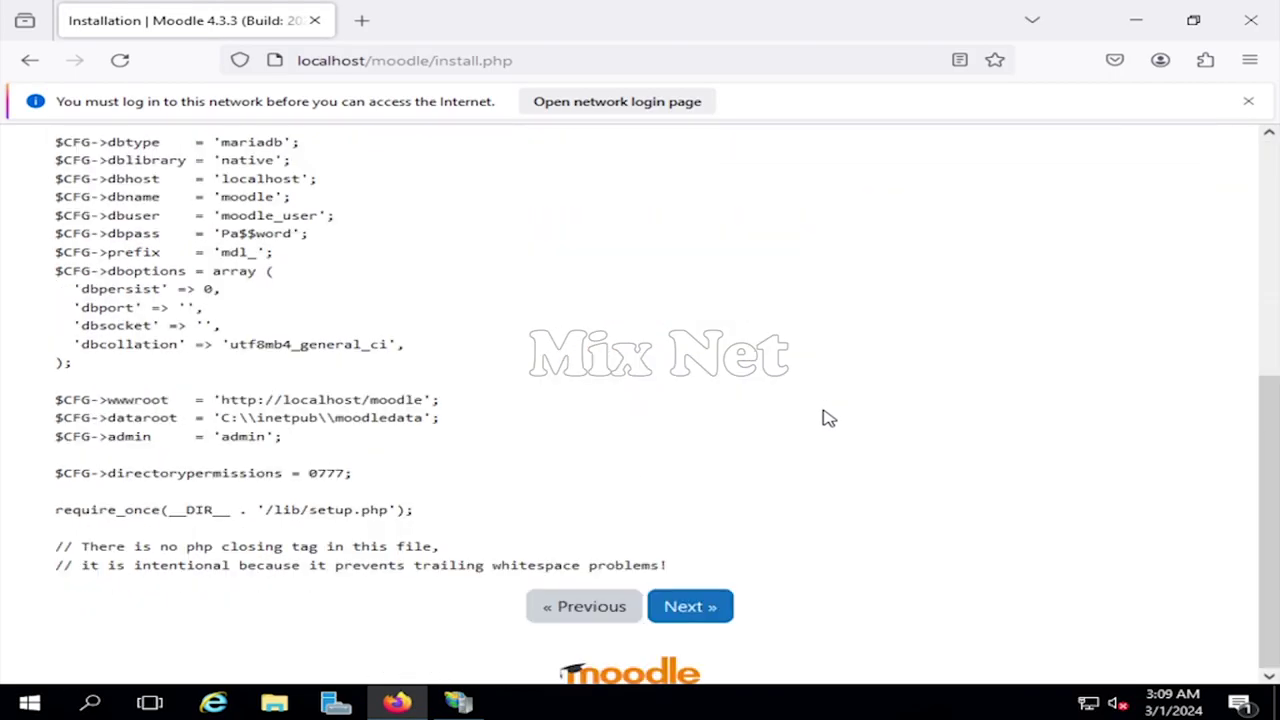
click(690, 606)
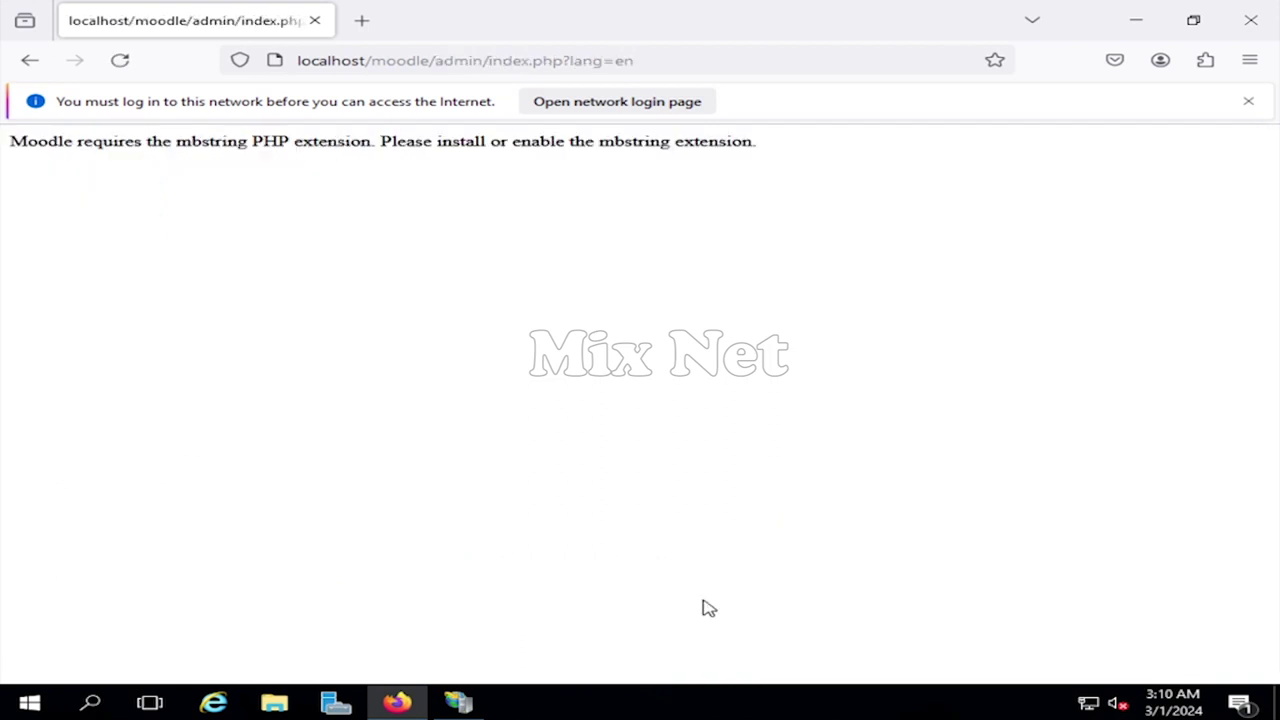
- Open php.ini in Notepad from File Explorer's recent files
click(274, 703)
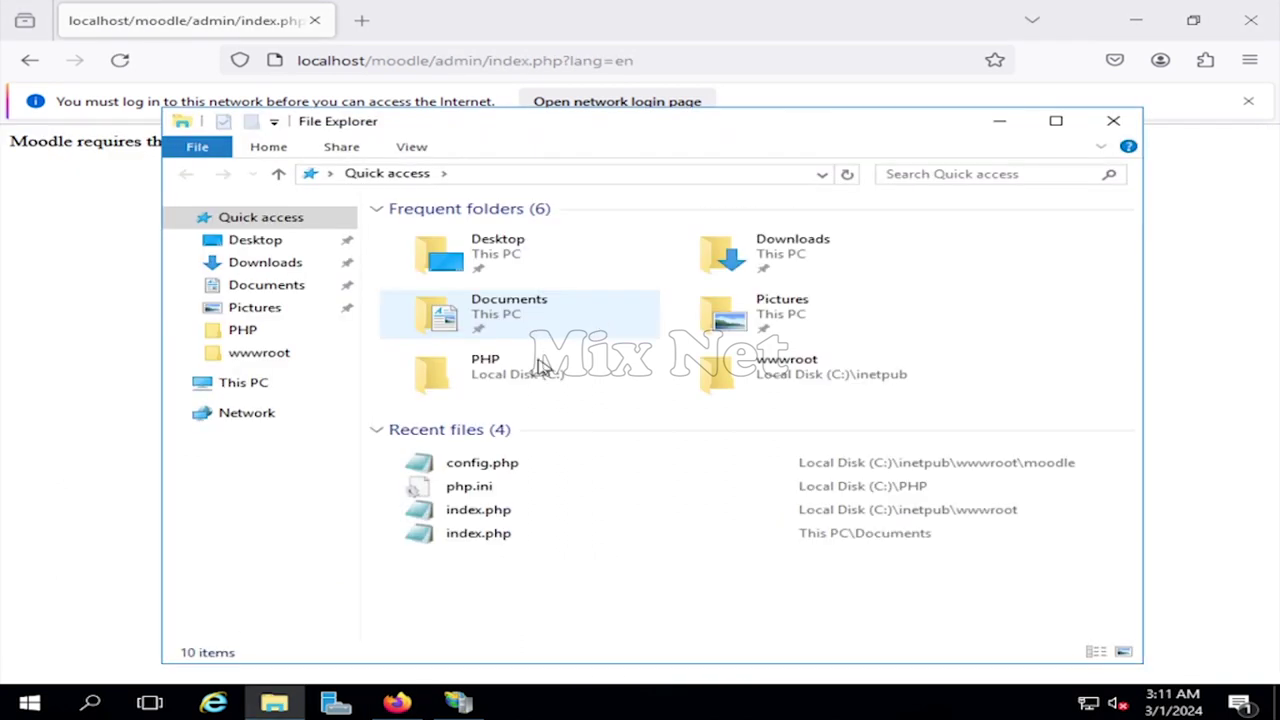
double_click(495, 488)
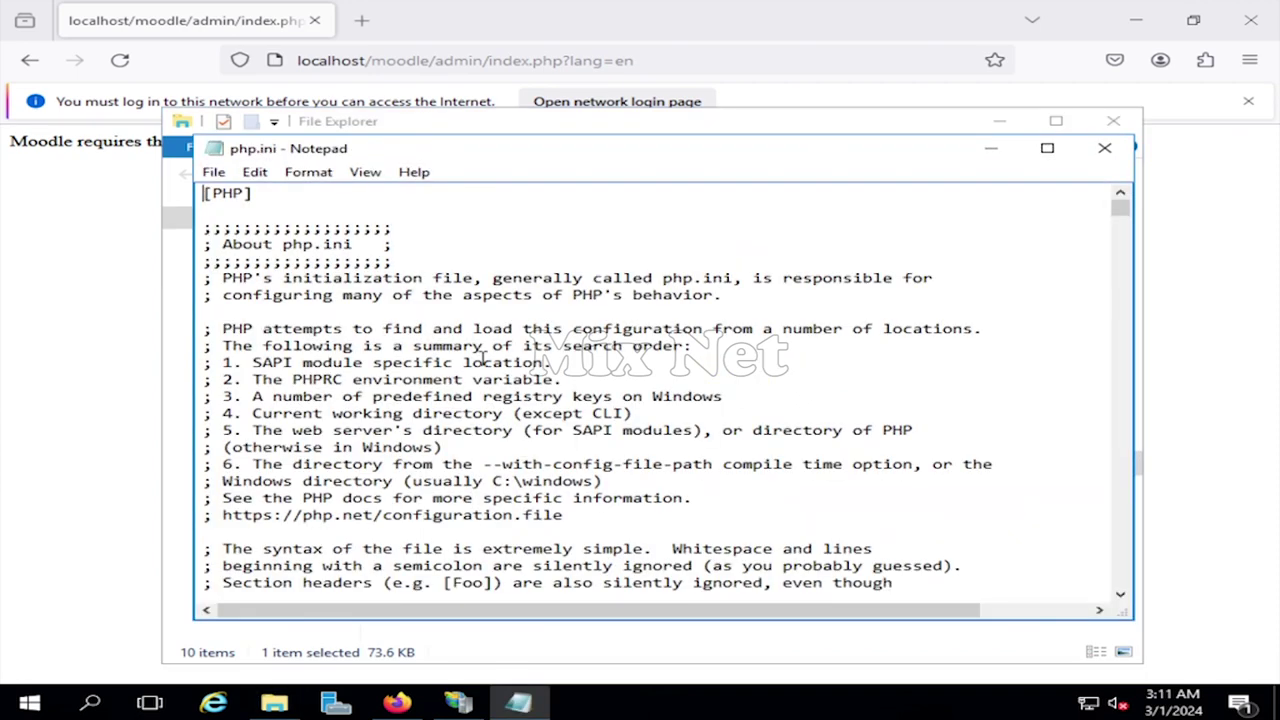
key(ctrl+f)
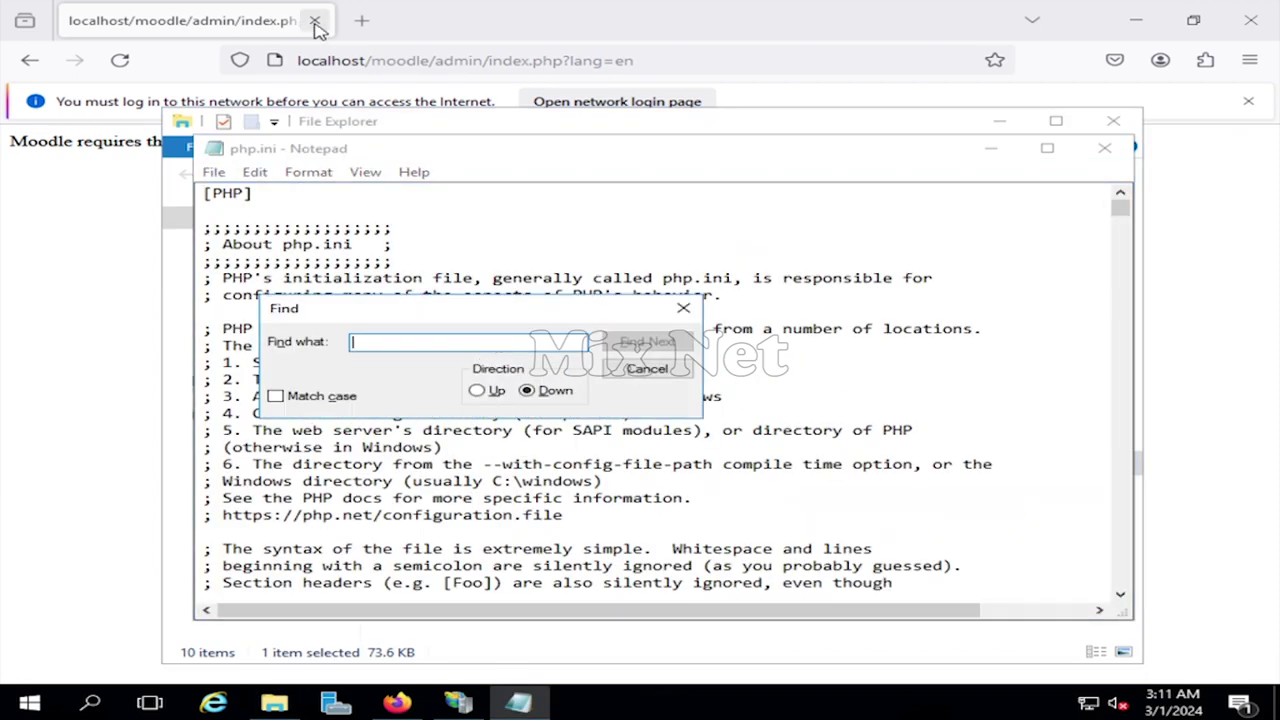
click(999, 121)
drag(573, 157, 585, 203)
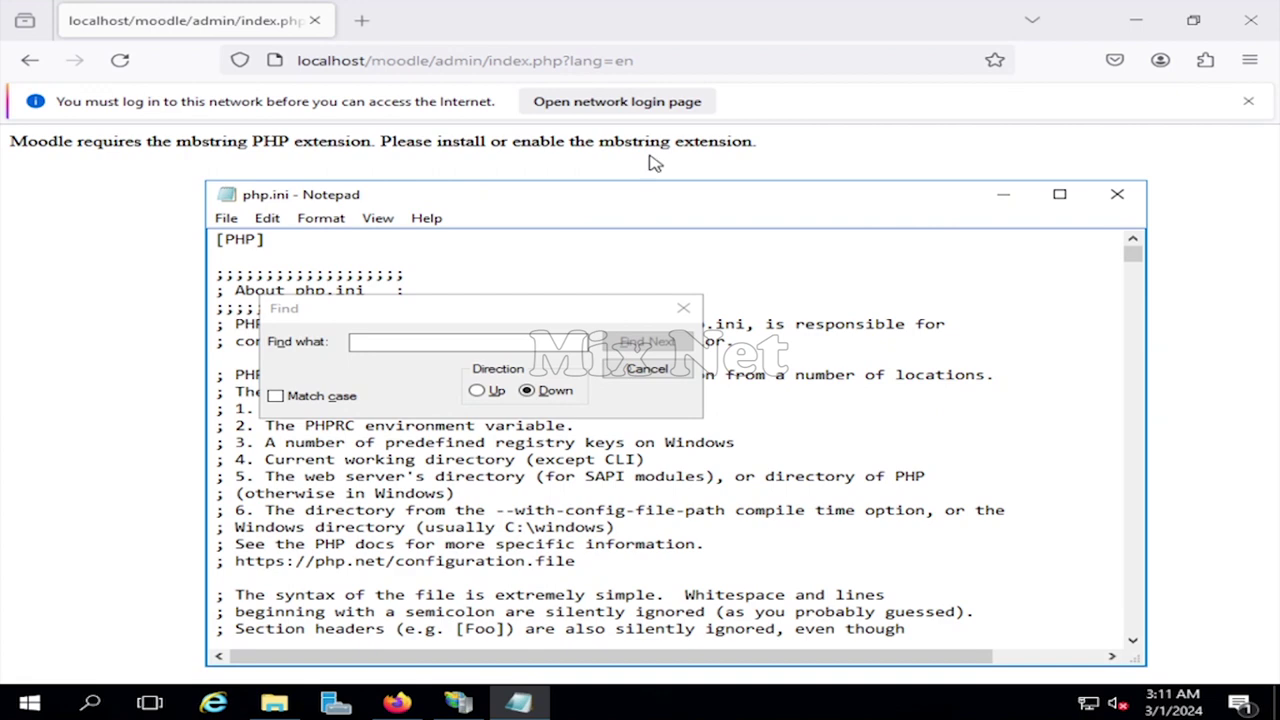
- Uncomment extension=mbstring in php.ini, save, and reload the Moodle page
click(508, 343)
text(mbstring)
click(633, 343)
click(633, 343)
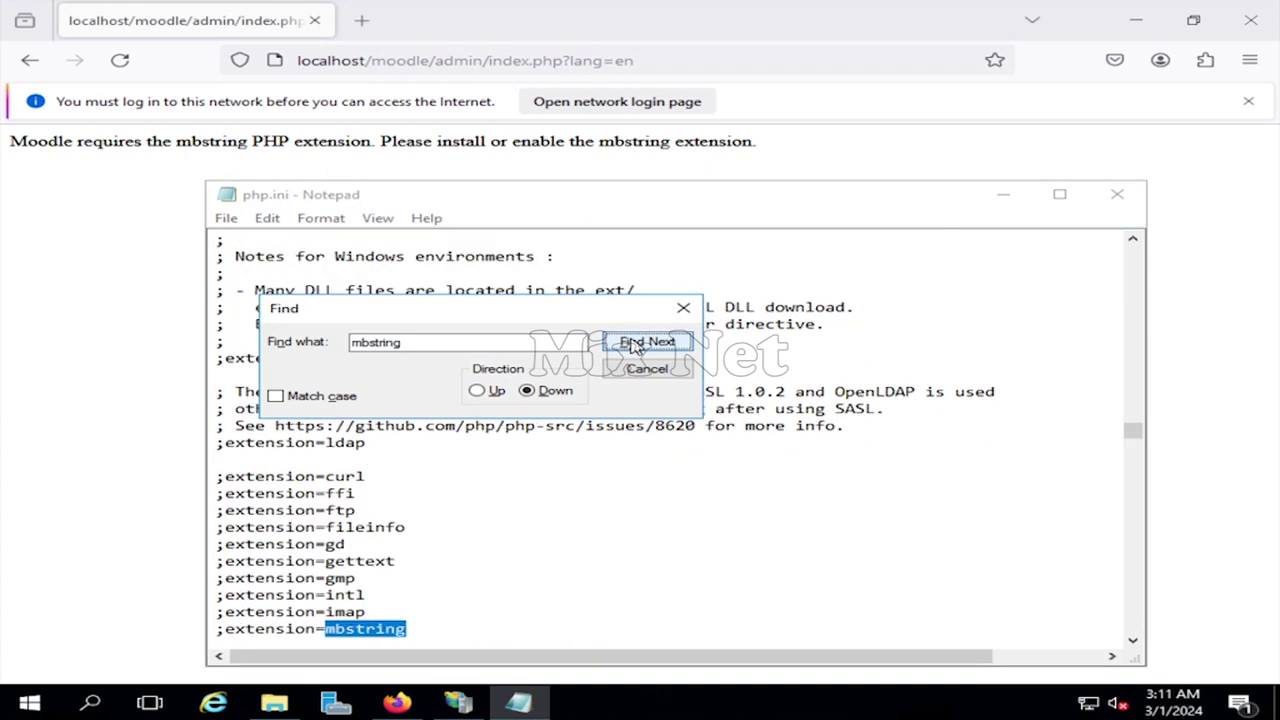
scroll(375, 590, down, 1)
click(224, 578)
key(BackSpace)
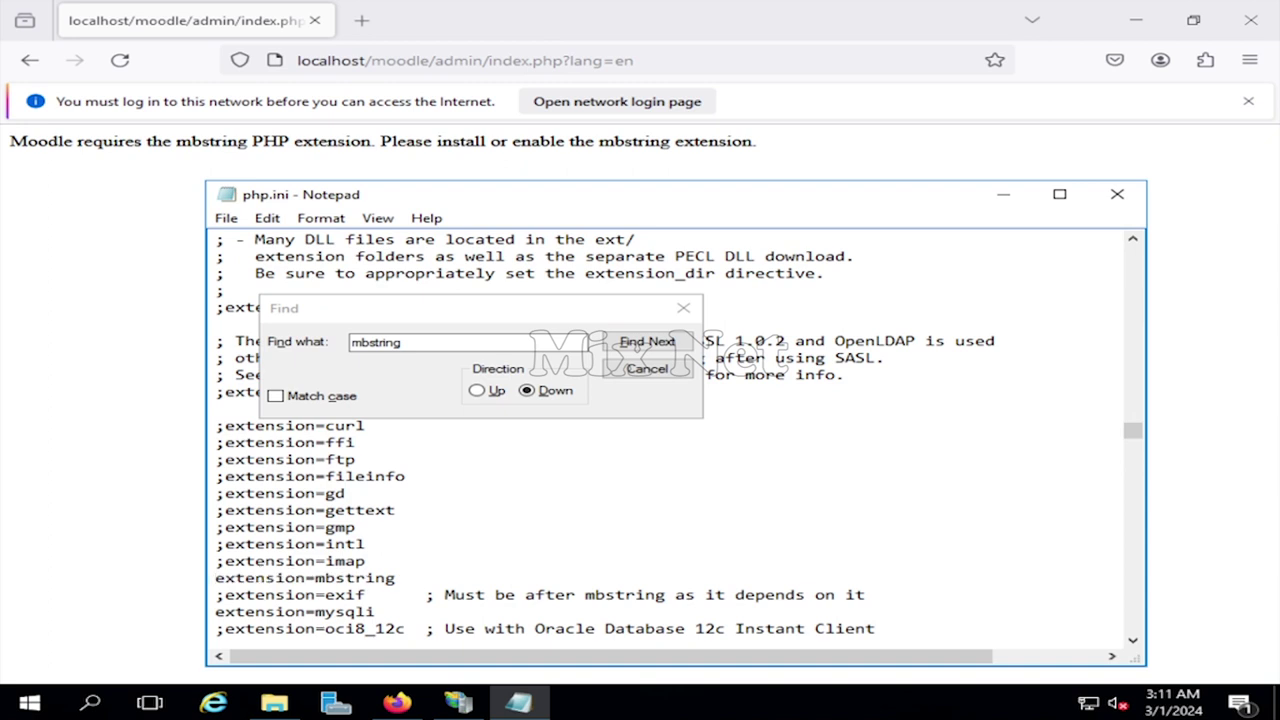
click(647, 368)
click(226, 218)
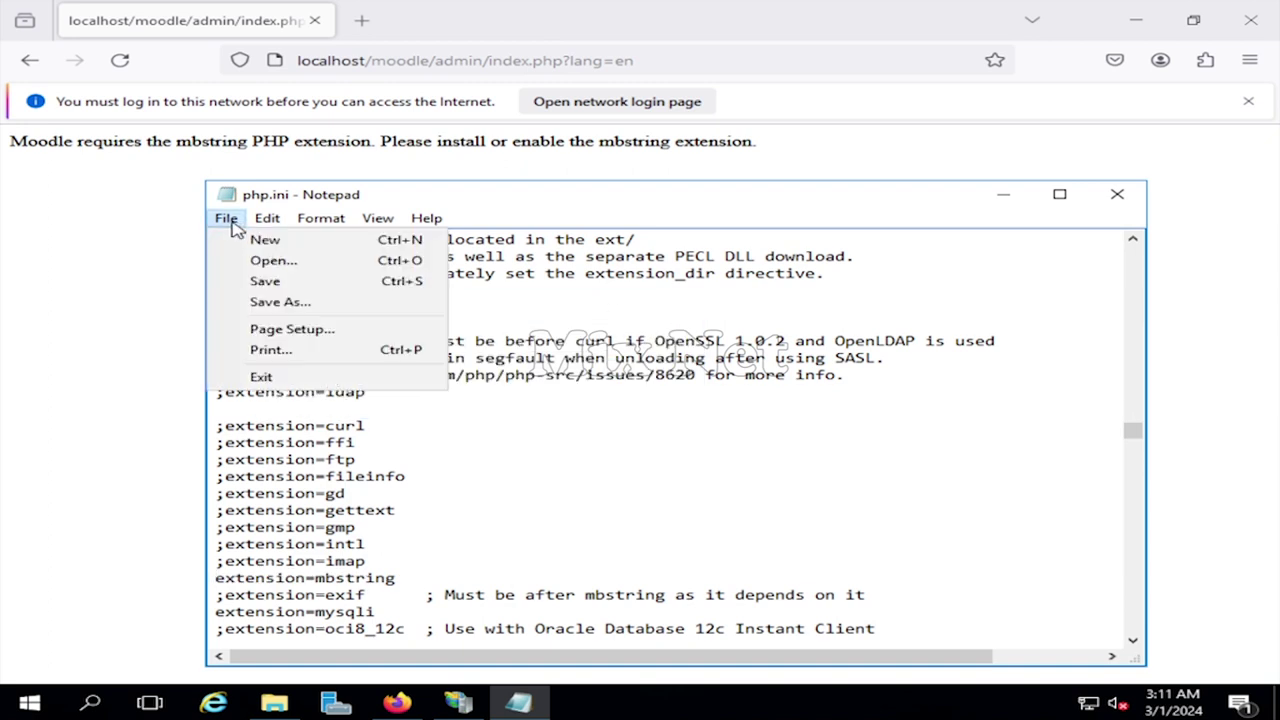
click(290, 280)
click(121, 61)
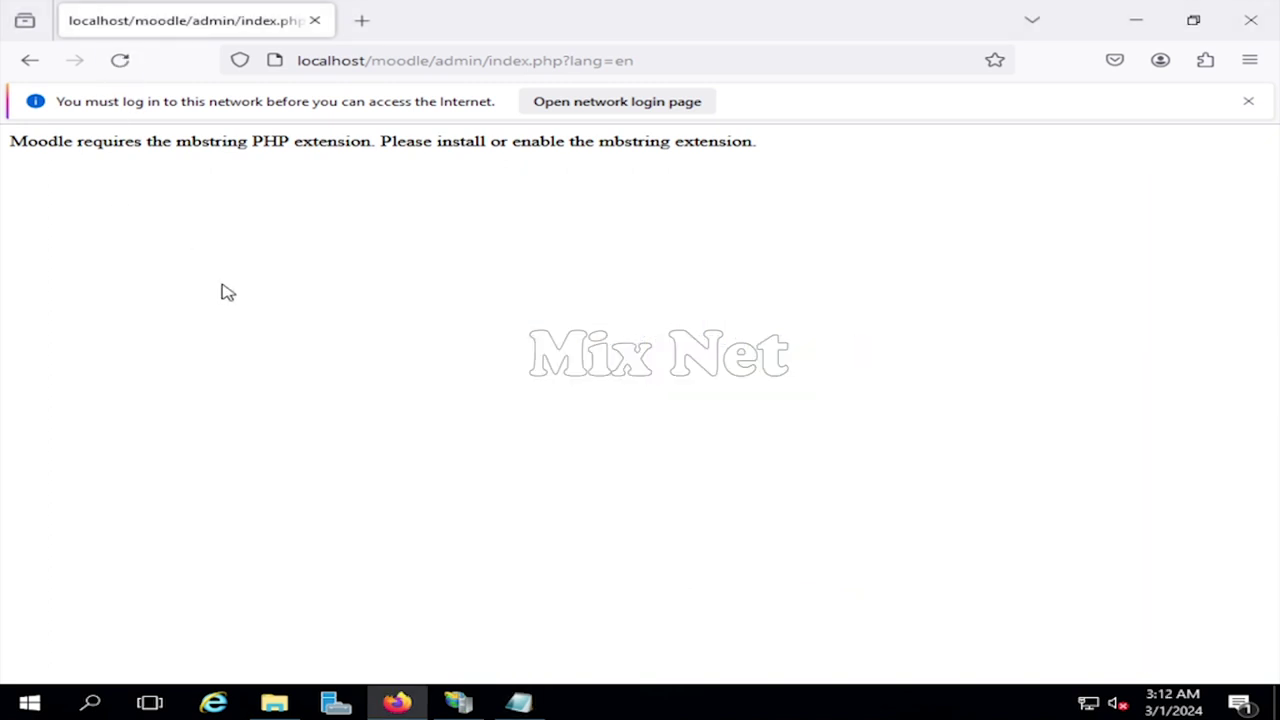
- Uncomment extension=exif in php.ini and save the file
click(518, 703)
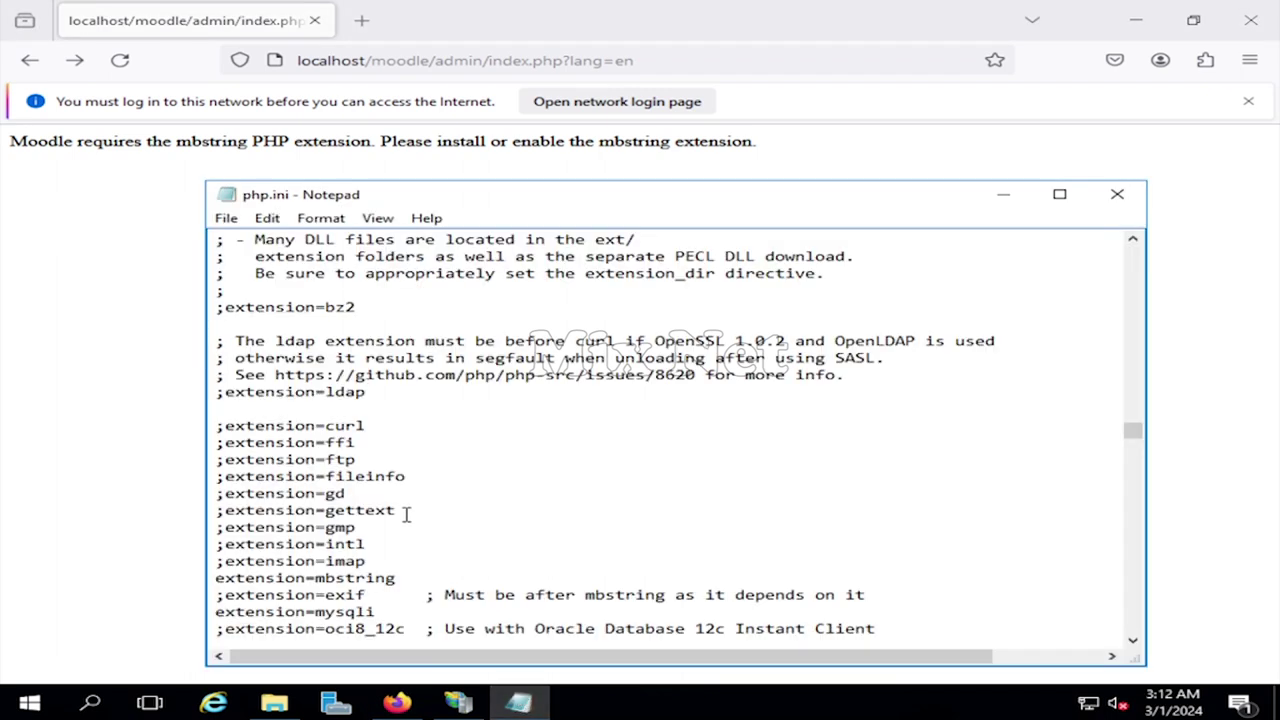
scroll(407, 513, down, 1)
click(225, 545)
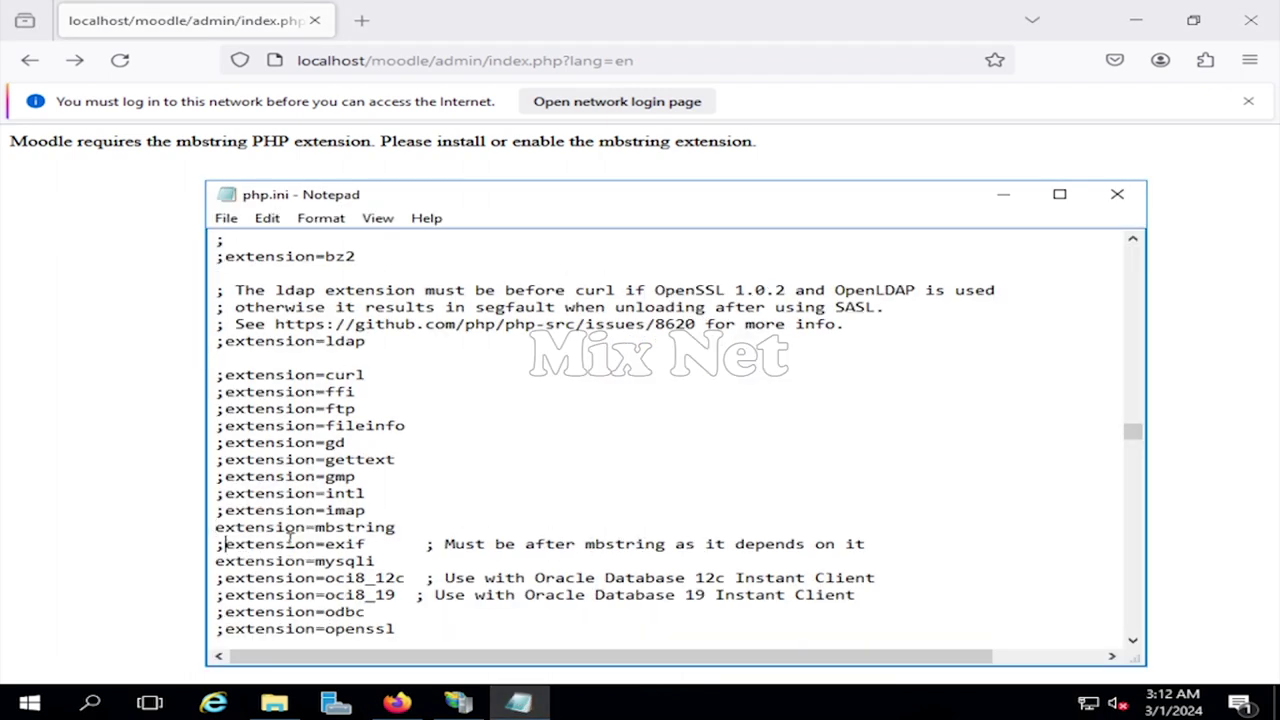
key(BackSpace)
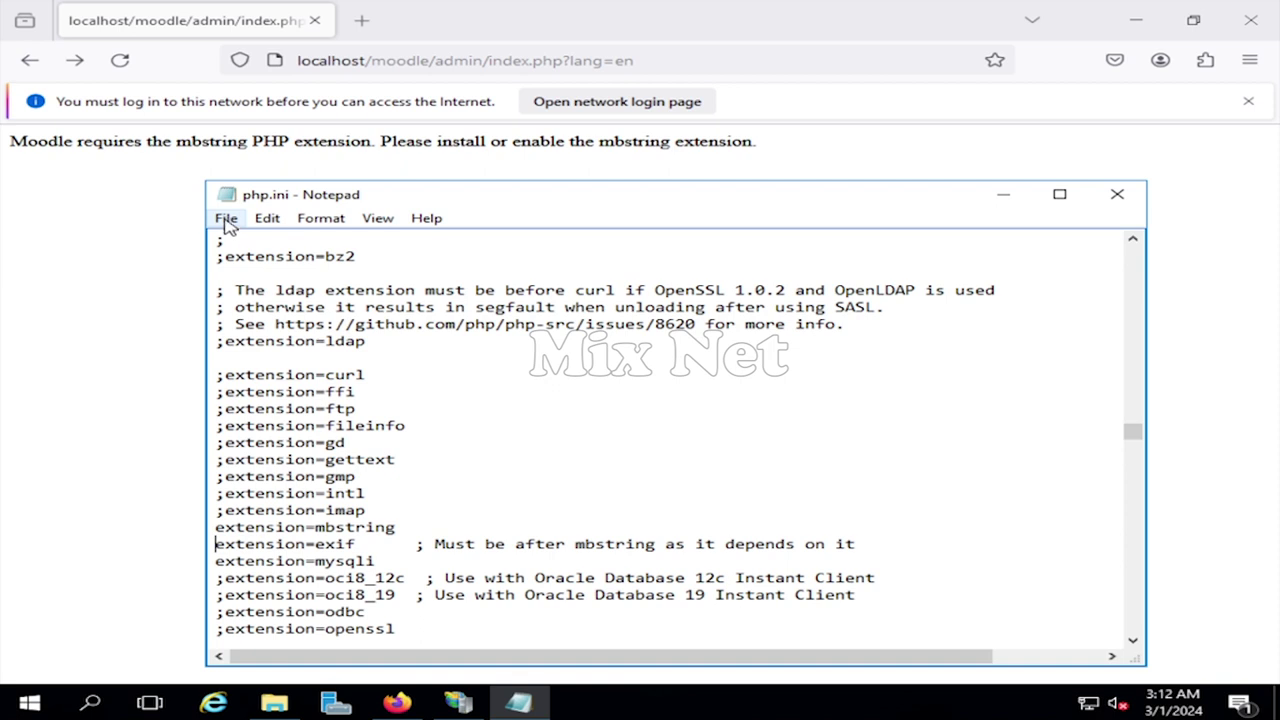
click(226, 218)
click(276, 280)
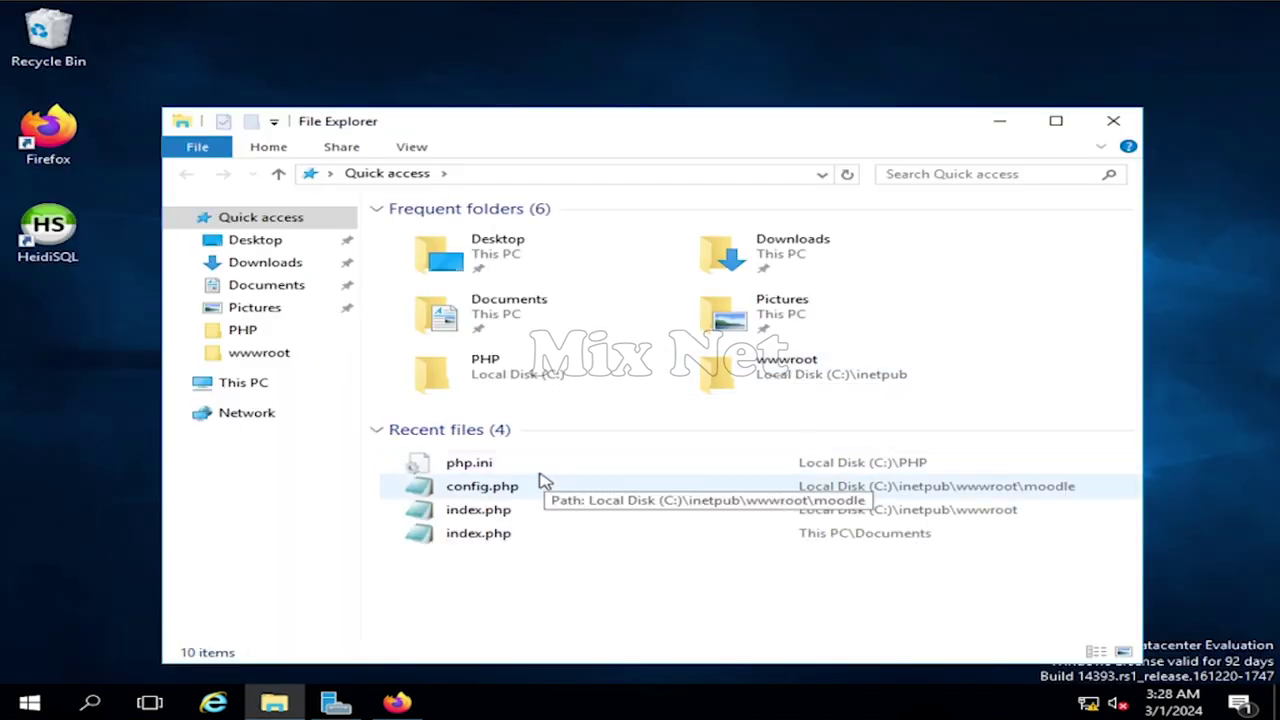
- Open php.ini and select the enabled mbstring, exif and mysqli extension lines
double_click(488, 466)
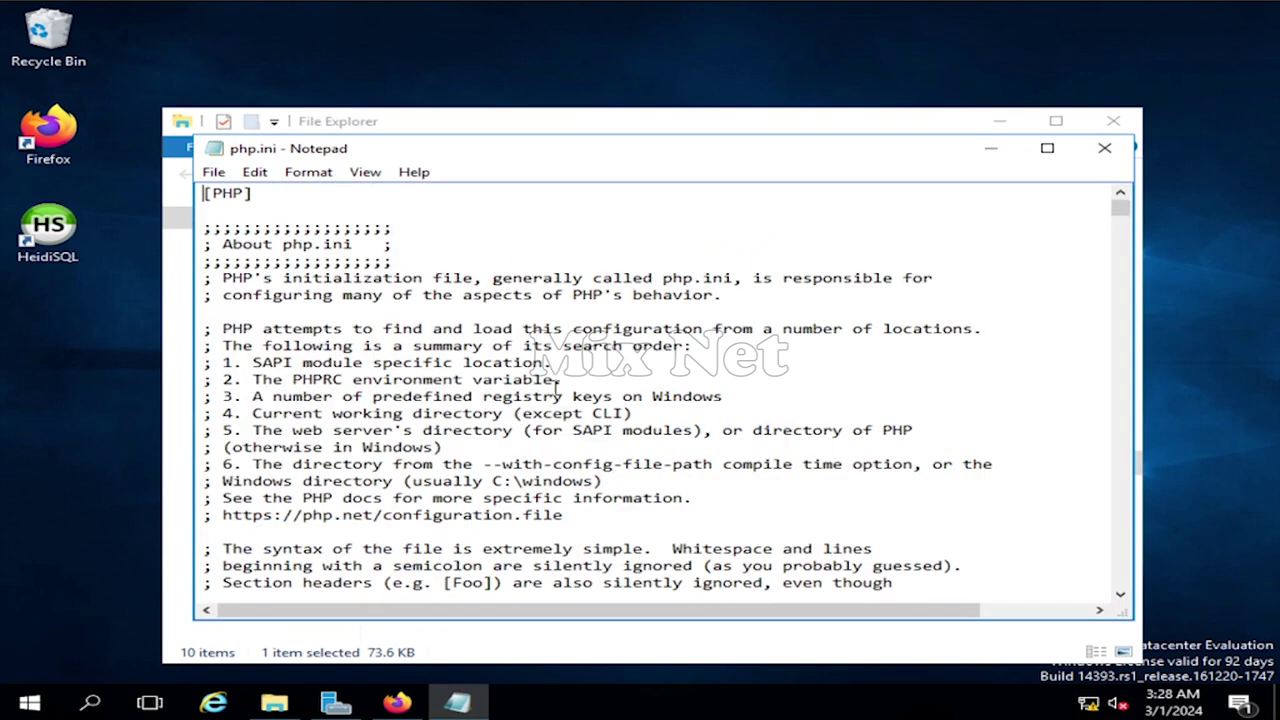
drag(1120, 208, 1120, 378)
scroll(615, 467, down, 4)
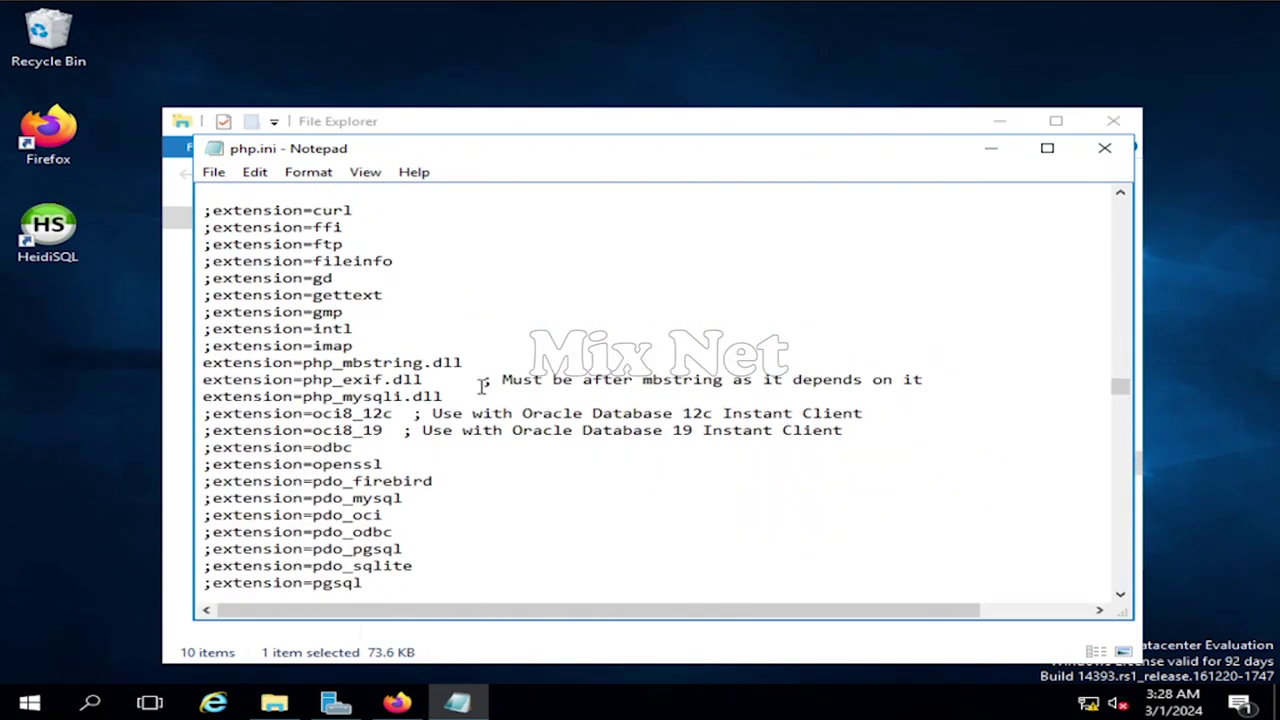
drag(455, 403, 174, 364)
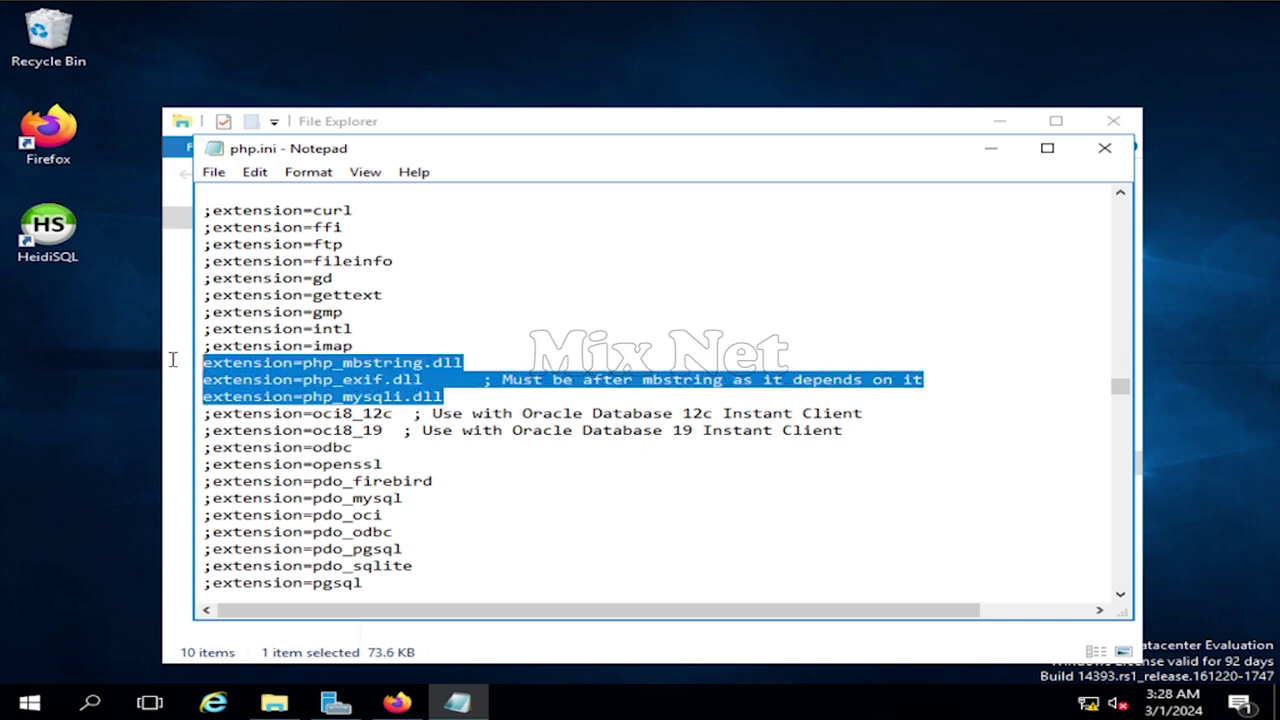
- Browse the C:\PHP\ext folder of extension DLLs, then return to the Moodle page
click(460, 398)
click(313, 630)
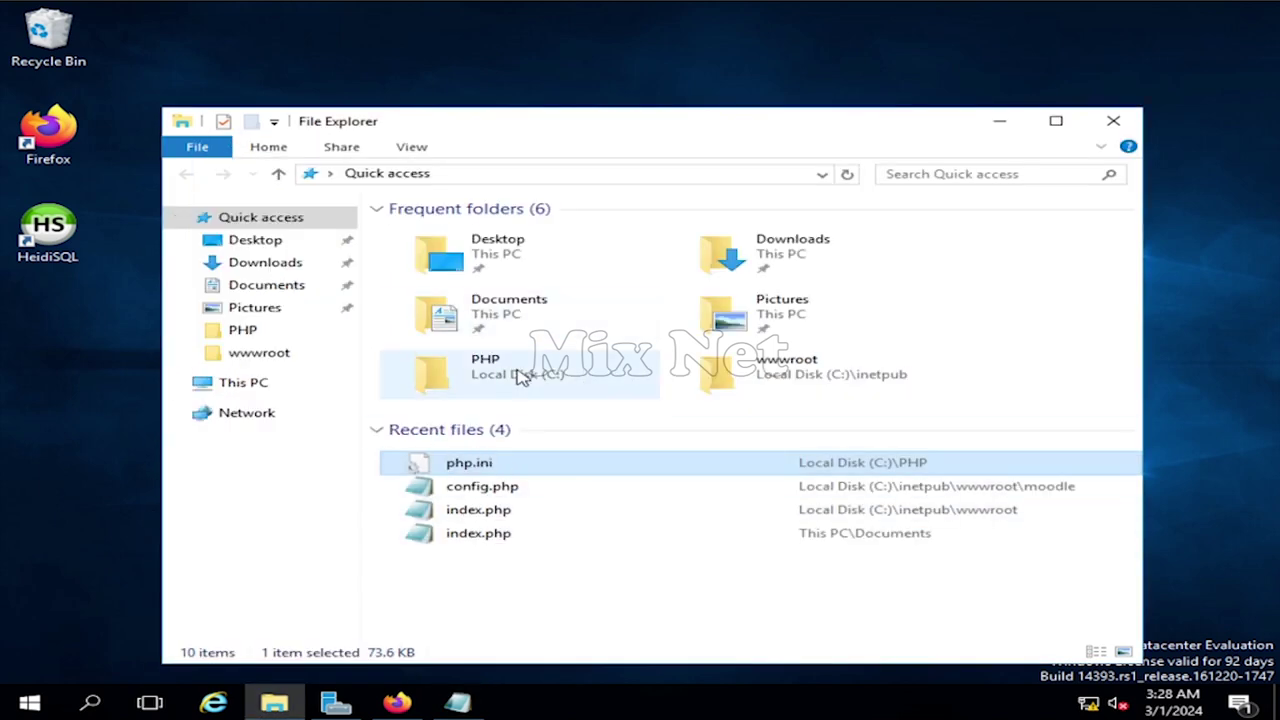
double_click(520, 375)
double_click(492, 253)
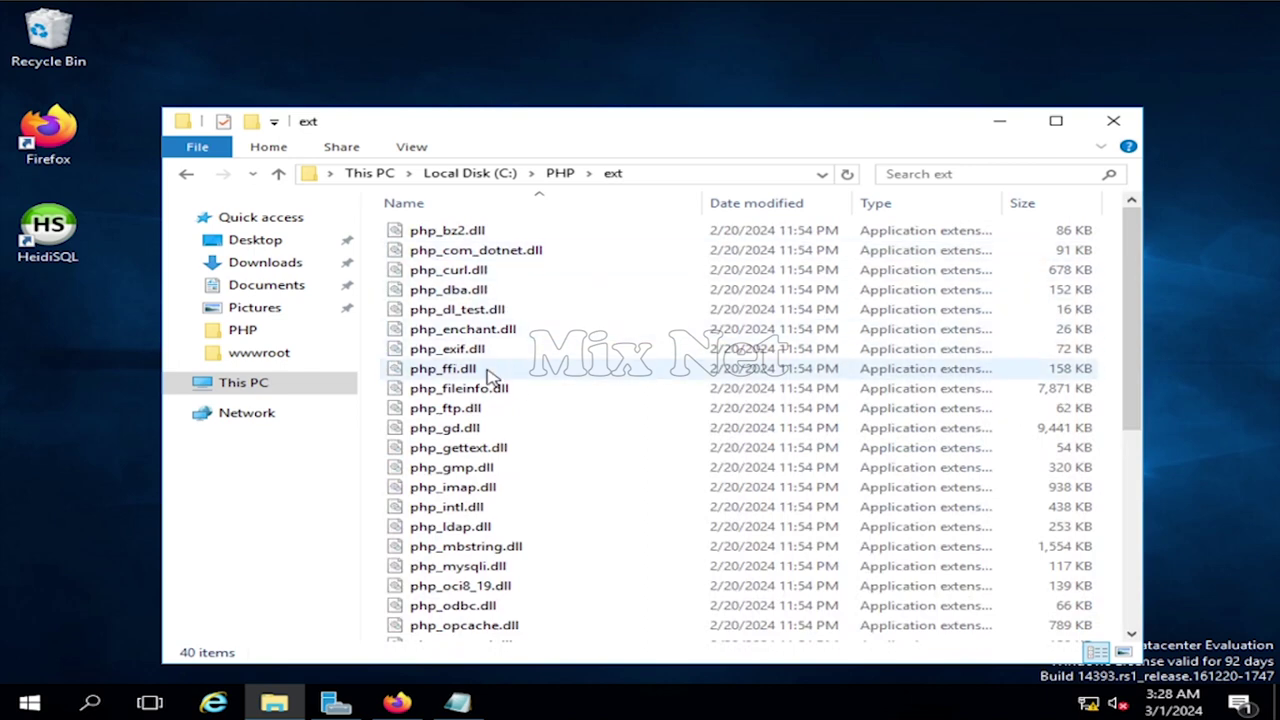
scroll(440, 460, down, 3)
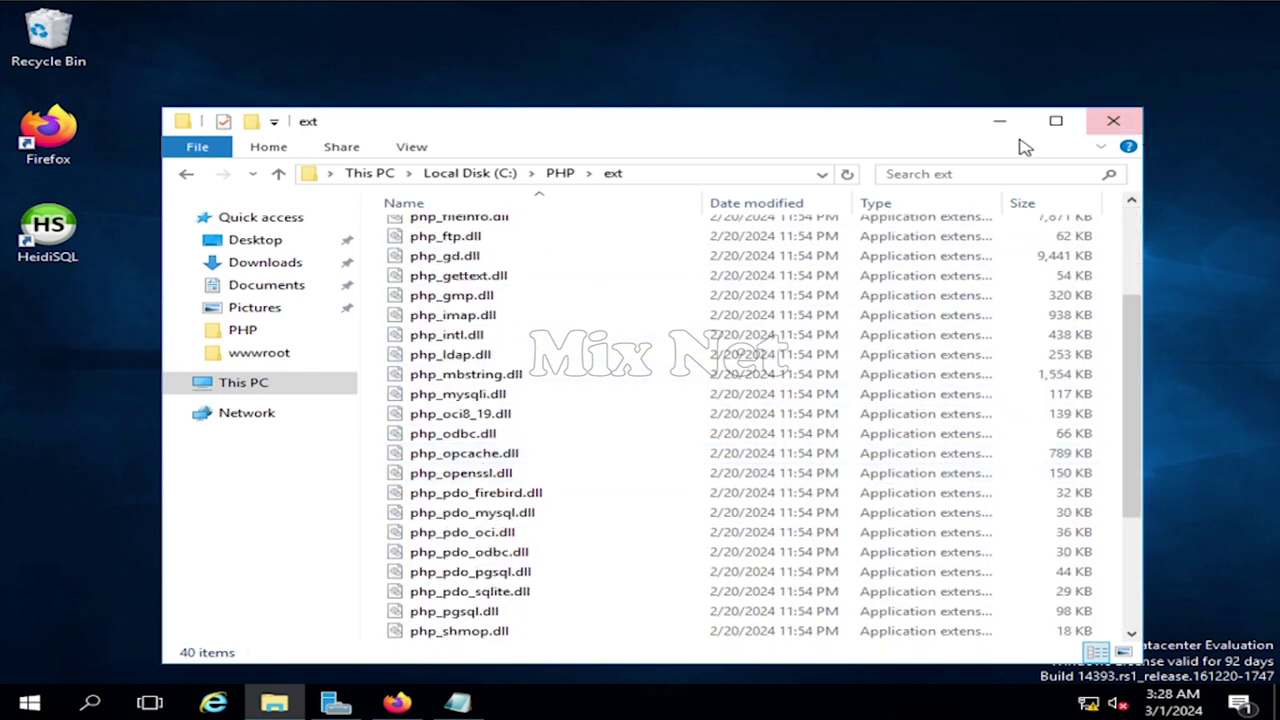
click(999, 121)
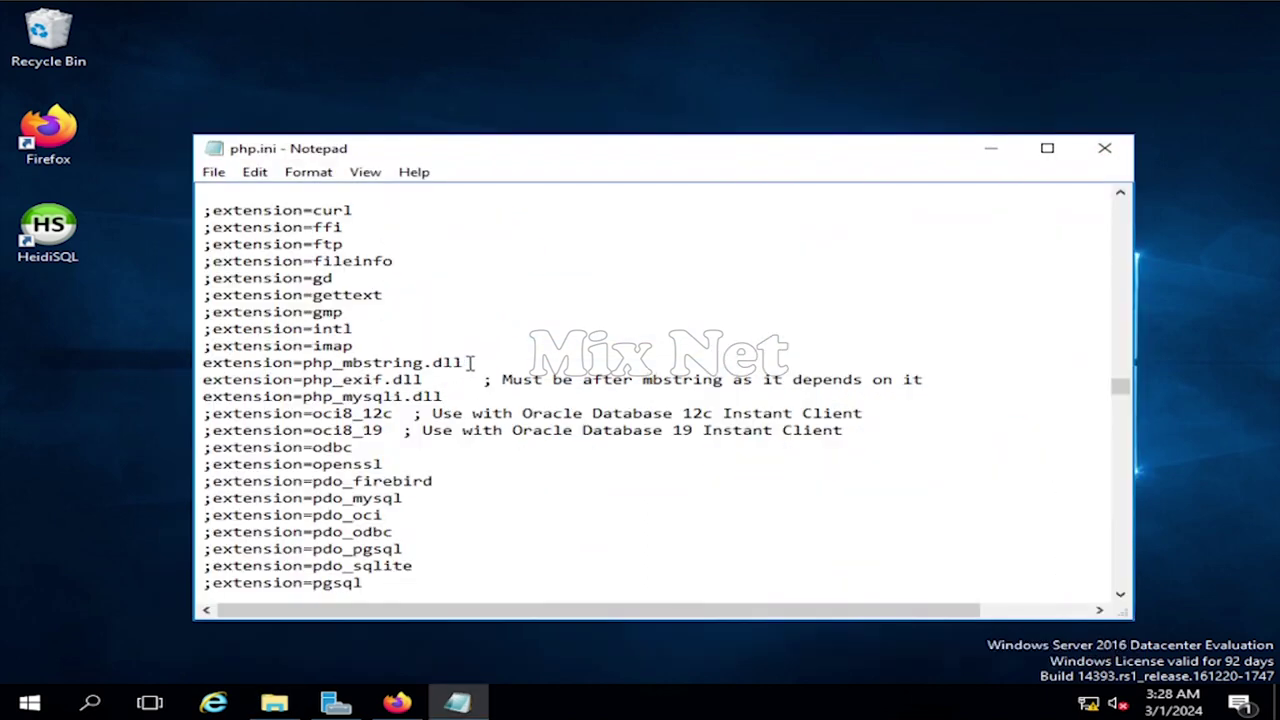
click(398, 703)
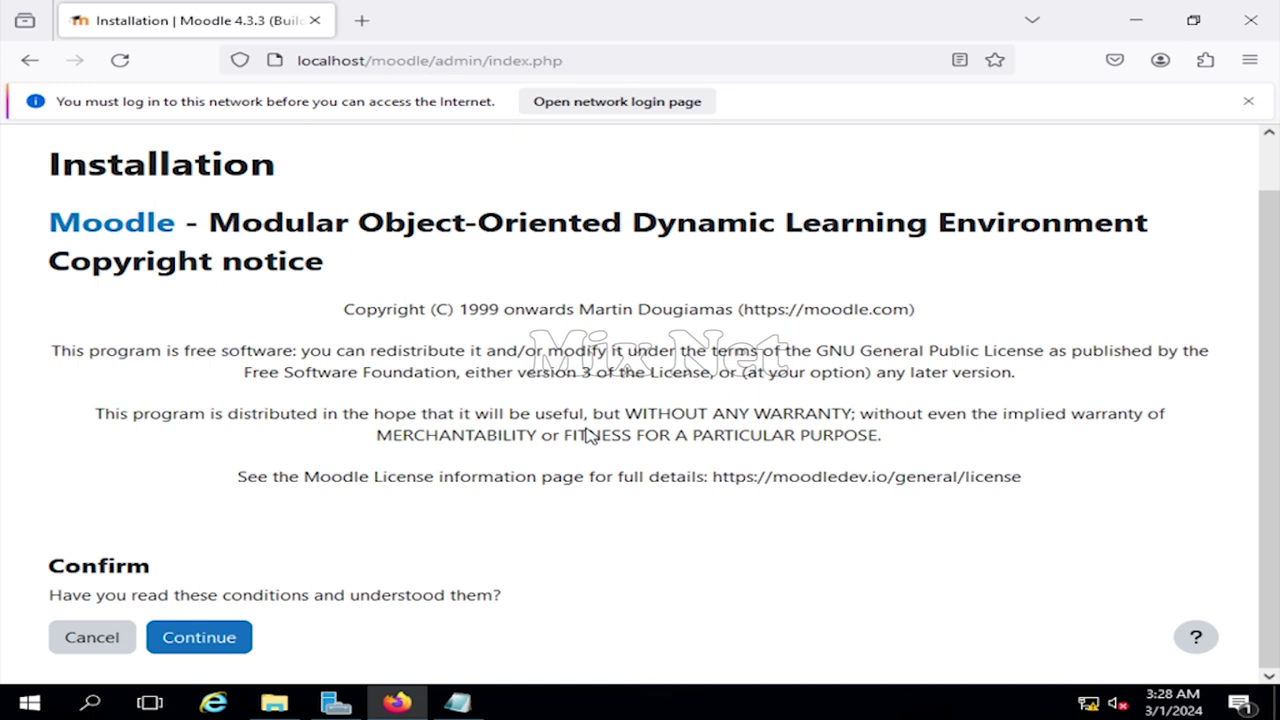
- Accept the copyright notice, review the server checks, and bring php.ini back in front
scroll(598, 438, up, 1)
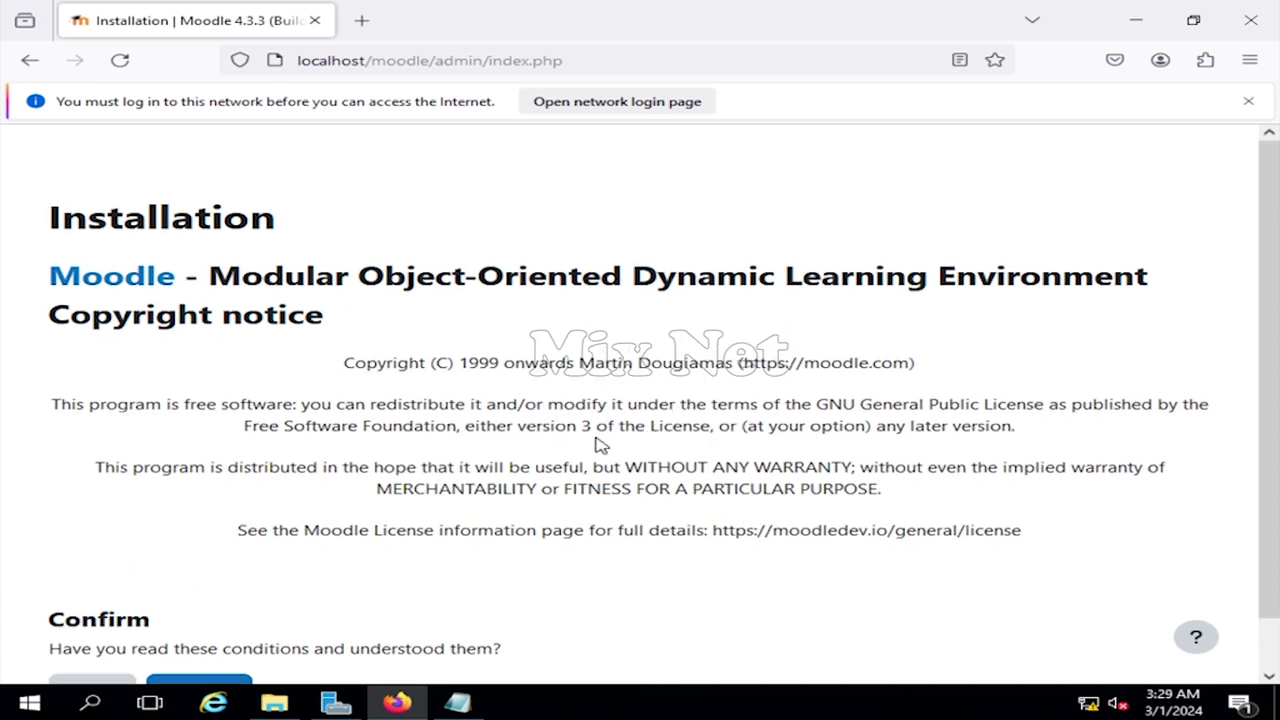
scroll(600, 445, down, 1)
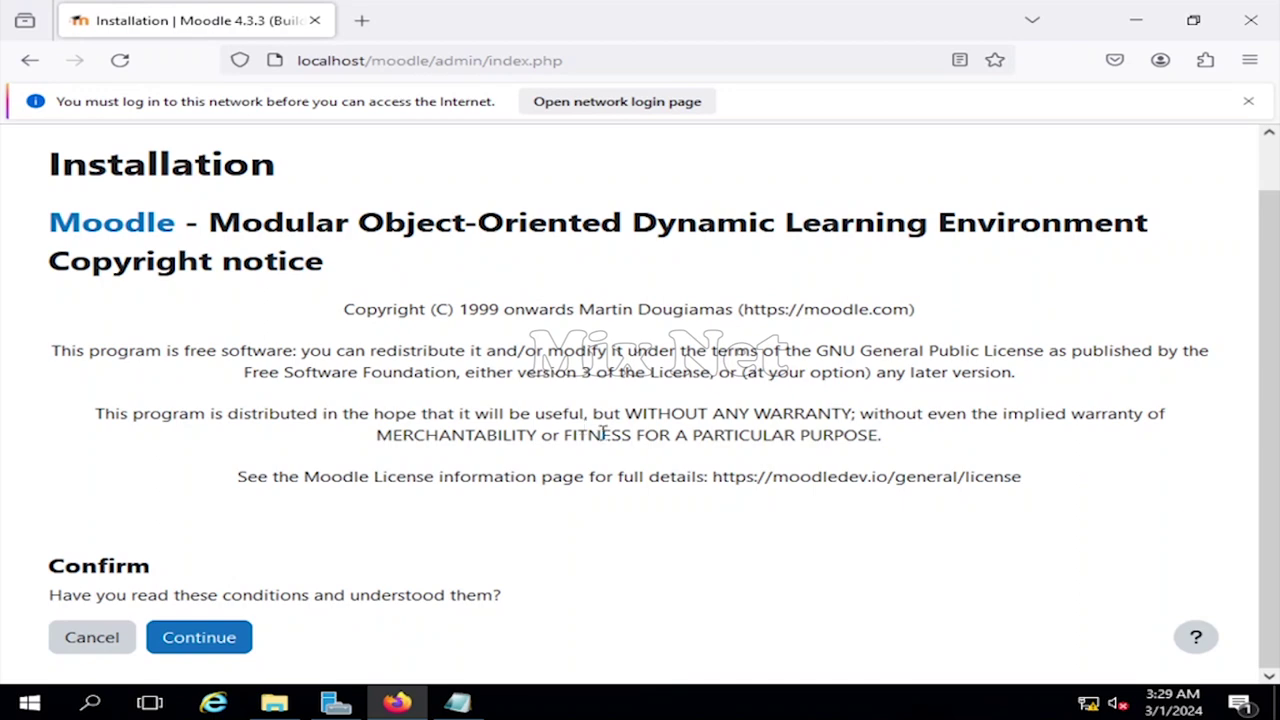
click(205, 643)
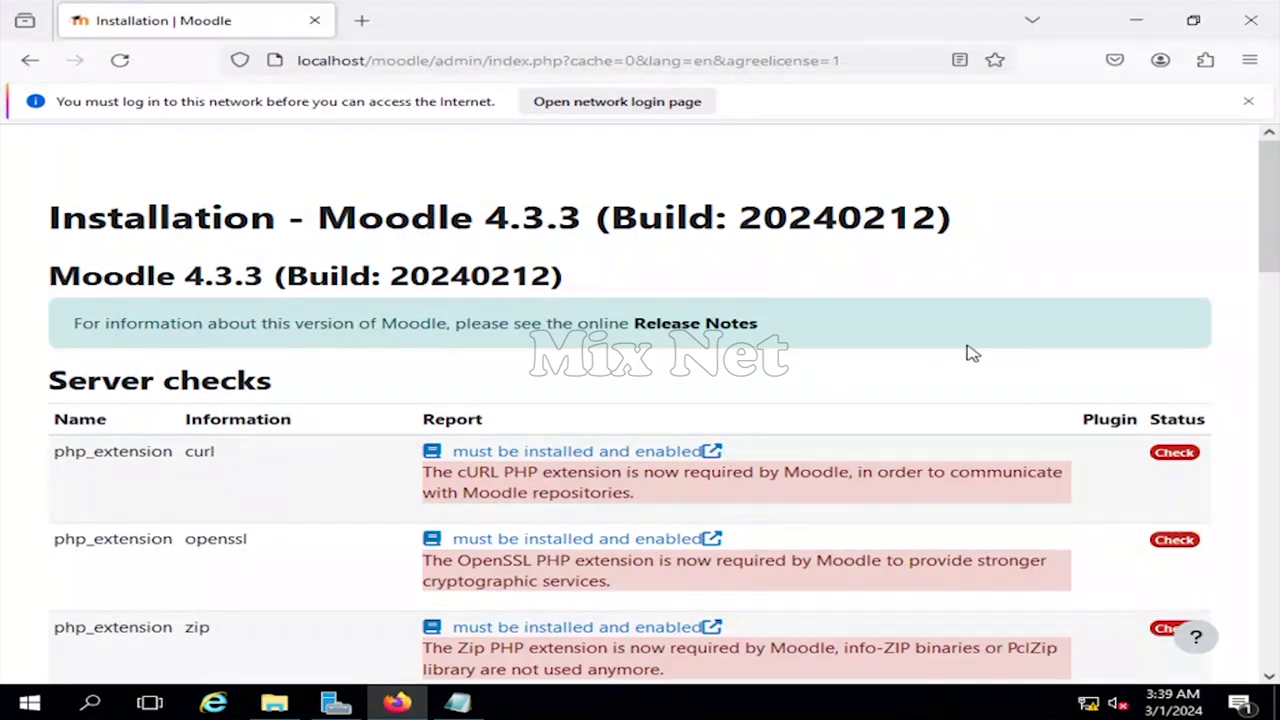
scroll(727, 368, down, 2)
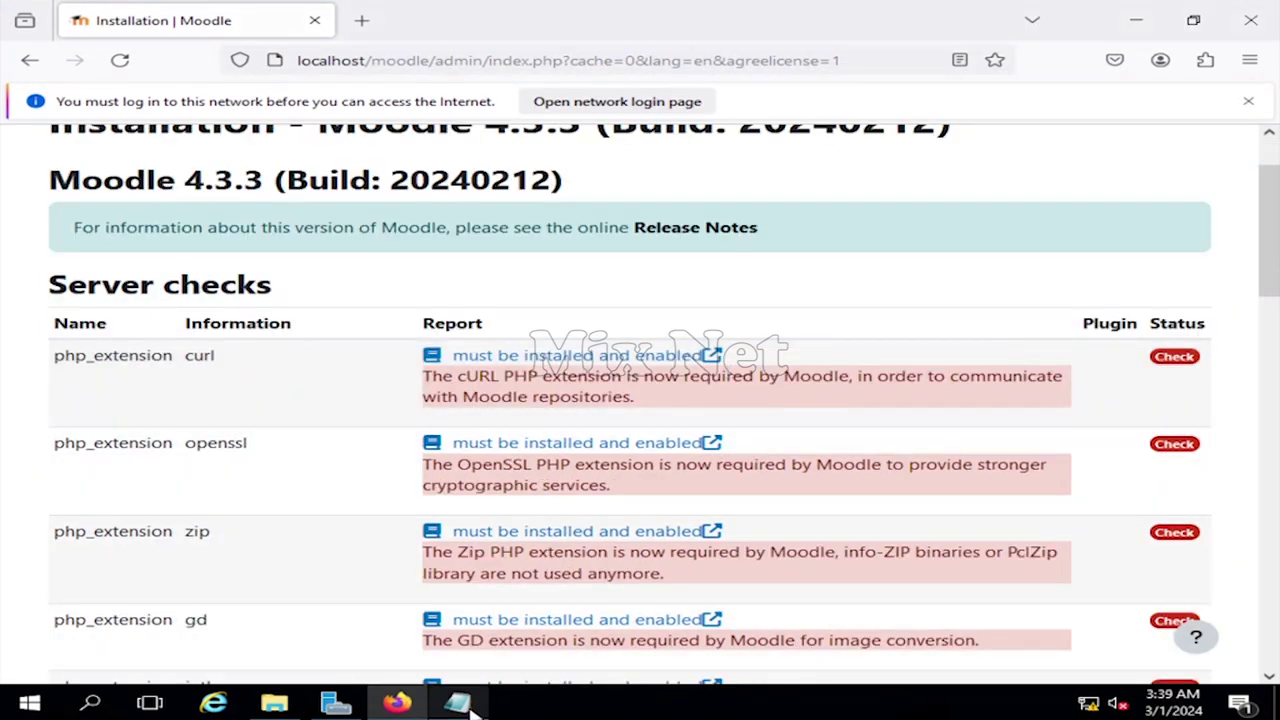
click(457, 703)
drag(476, 158, 585, 120)
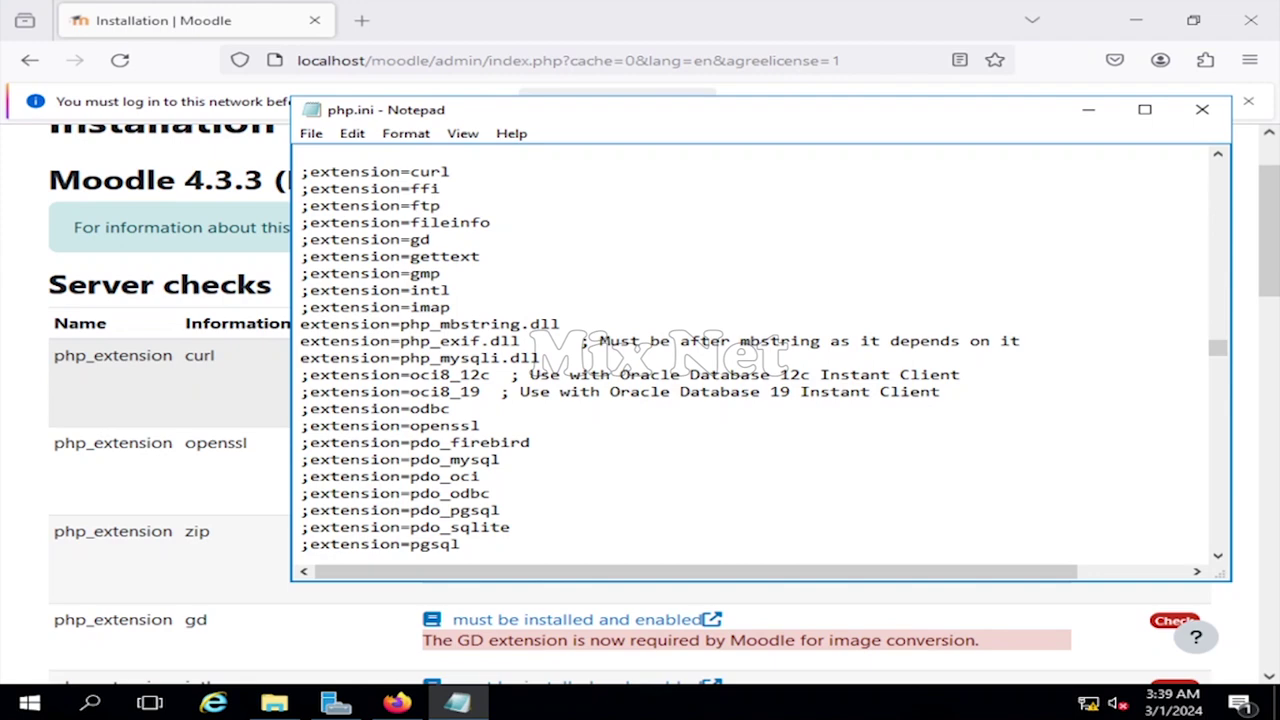
- Enable the curl extension in php.ini as extension=php_curl.dll
click(274, 703)
drag(585, 125, 640, 176)
scroll(577, 406, up, 3)
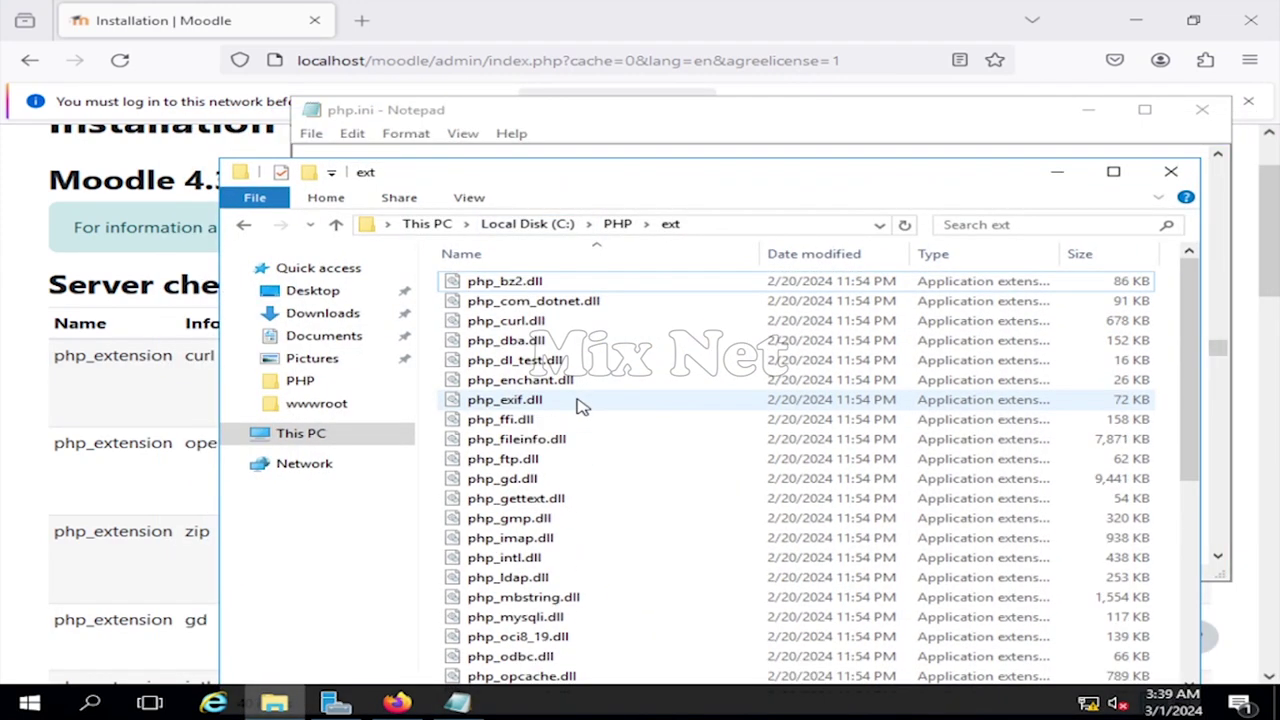
click(617, 117)
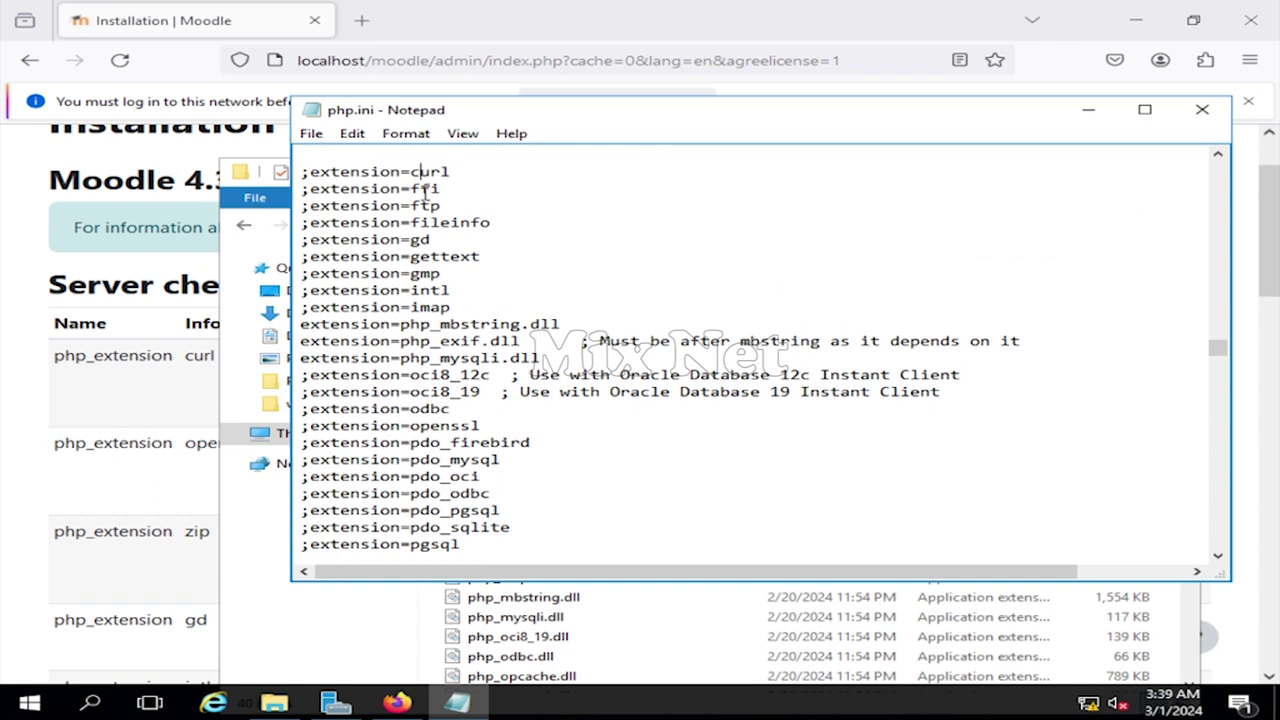
text(php_)
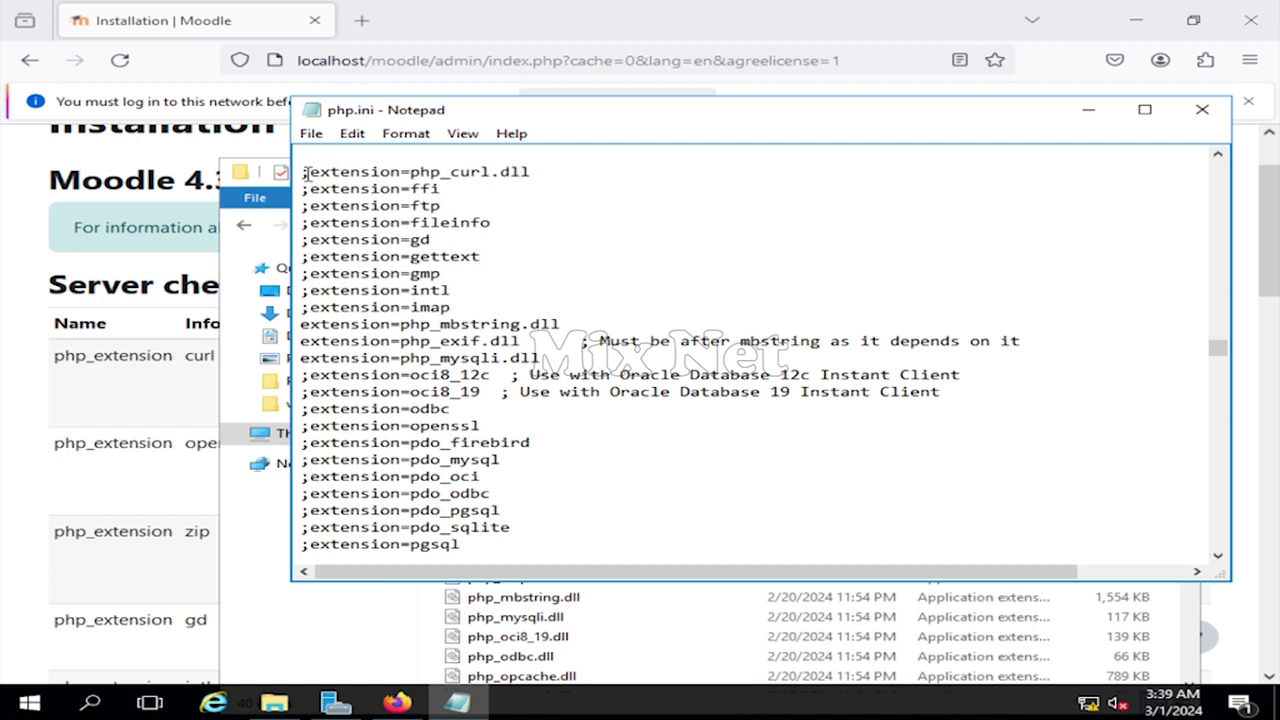
key(BackSpace)
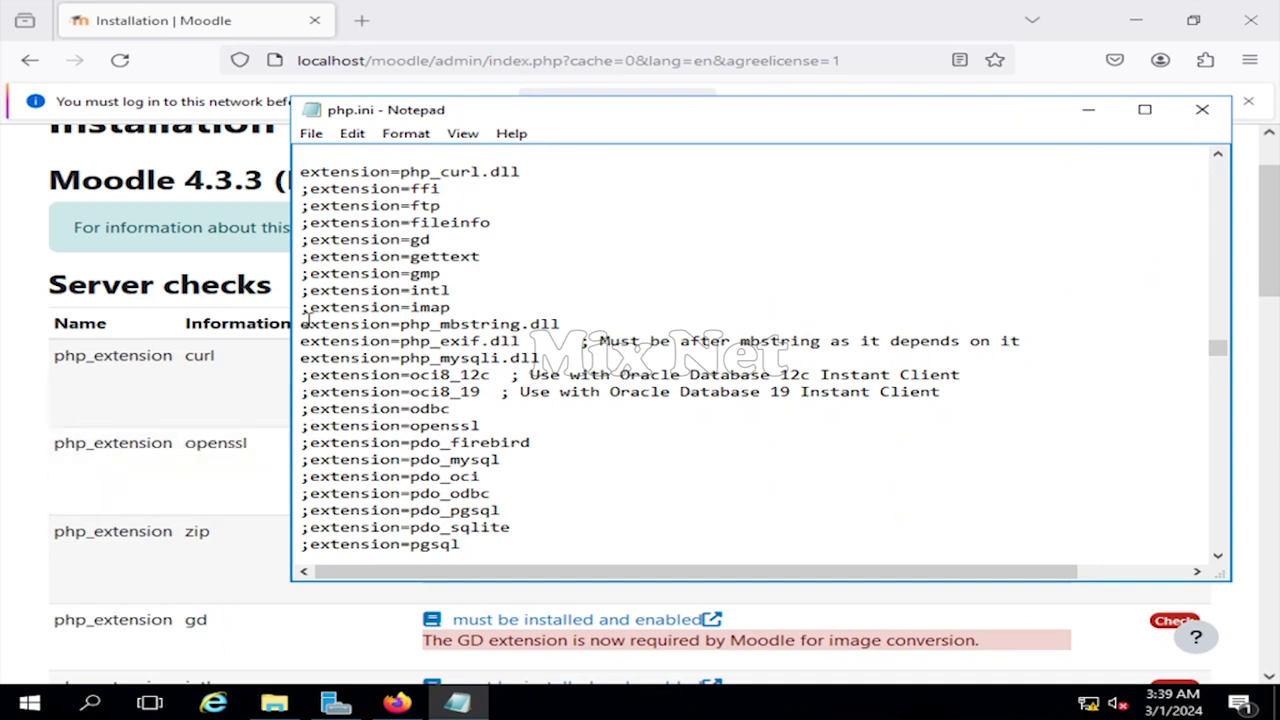
- Rename the openssl line to php_openssl.dll and remove its leading semicolon
scroll(440, 458, down, 2)
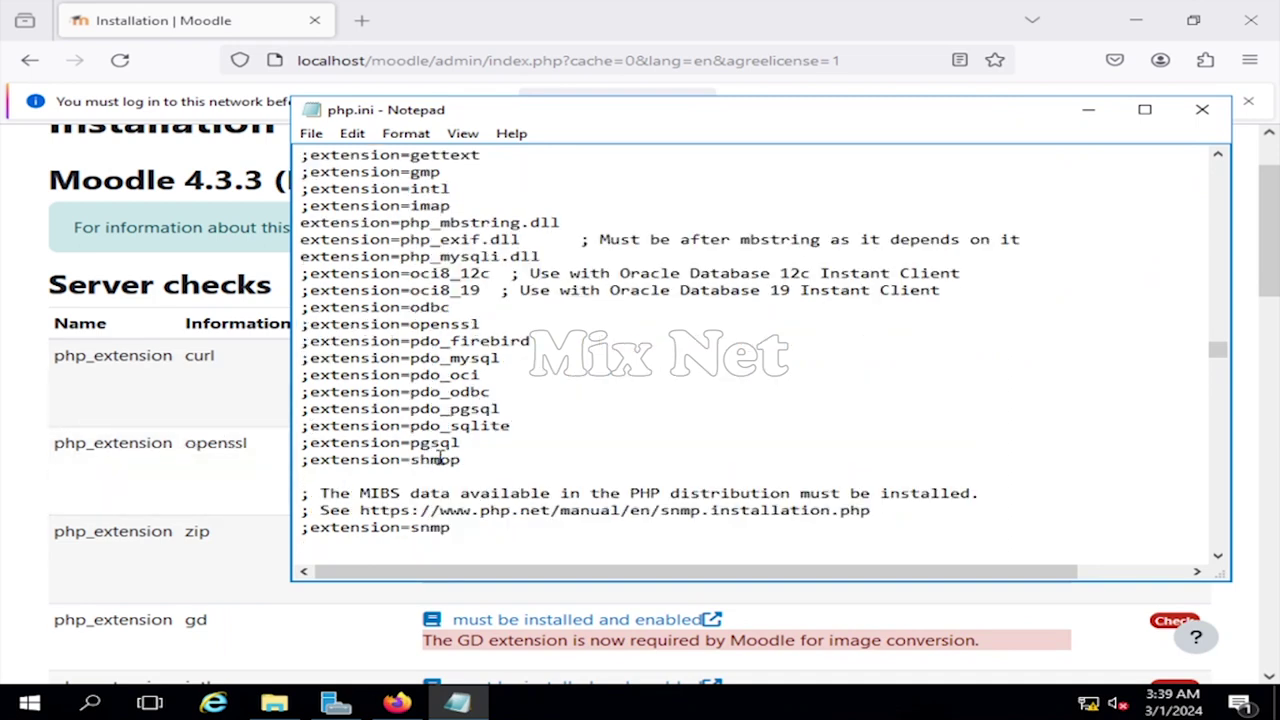
click(411, 324)
text(php_openssl.dll)
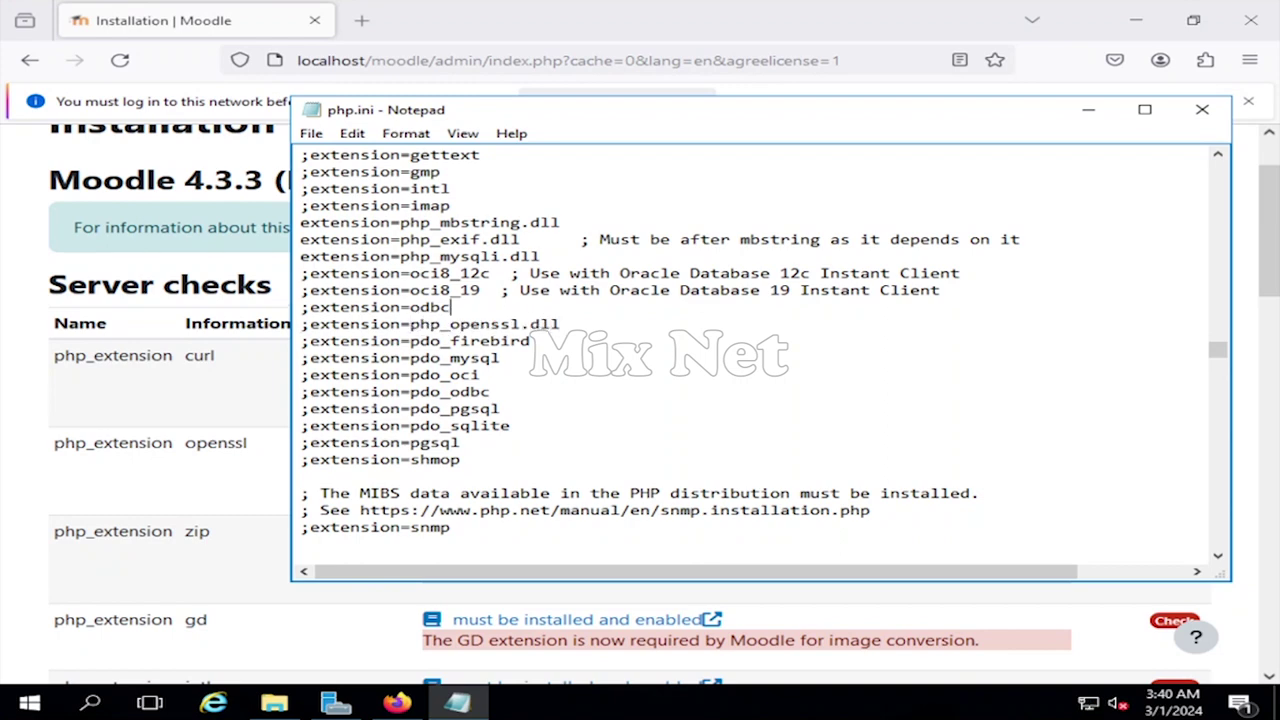
key(Home)
key(Delete)
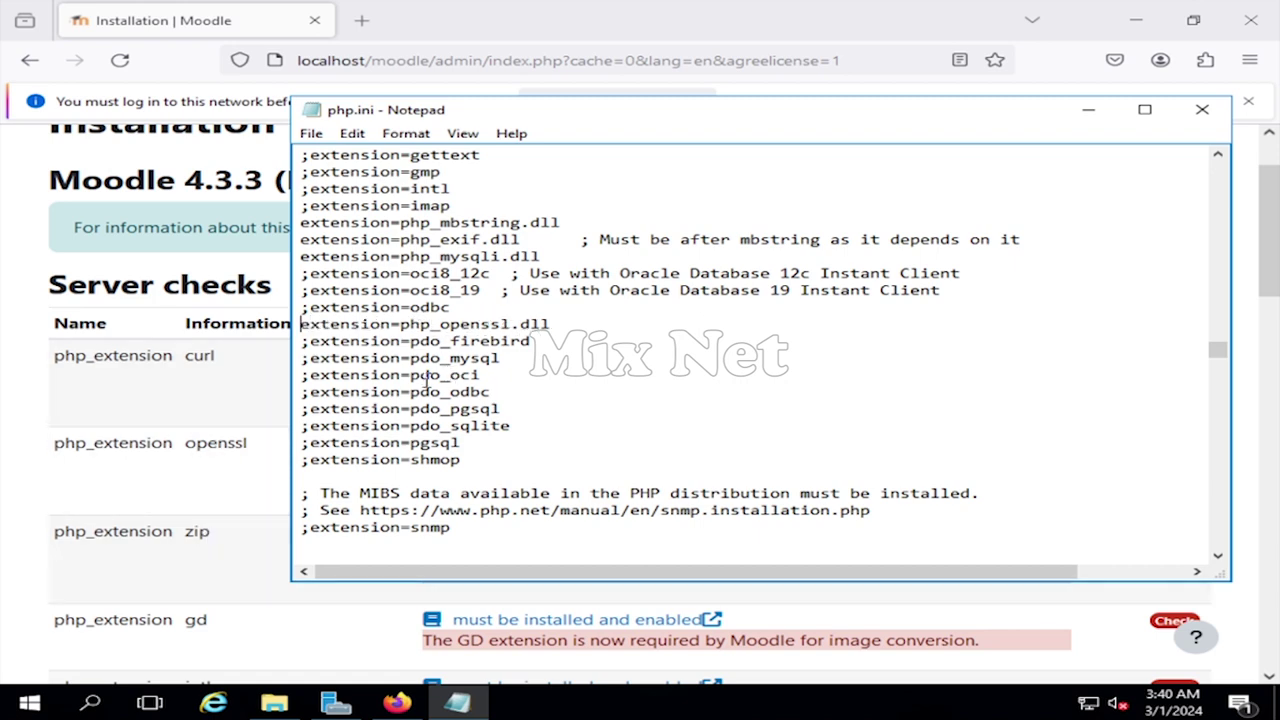
- Rename the zip line to php_zip.dll and uncomment it
scroll(427, 378, up, 1)
scroll(427, 378, up, 1)
scroll(427, 378, down, 1)
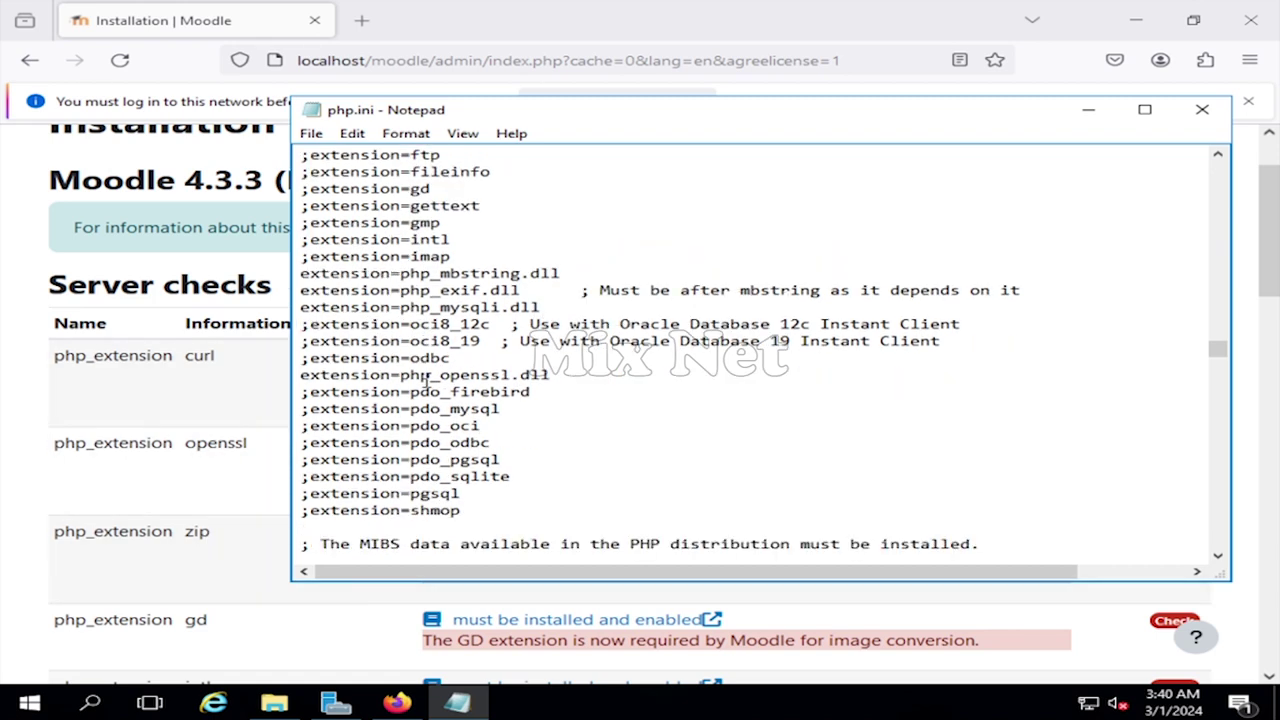
scroll(432, 387, down, 4)
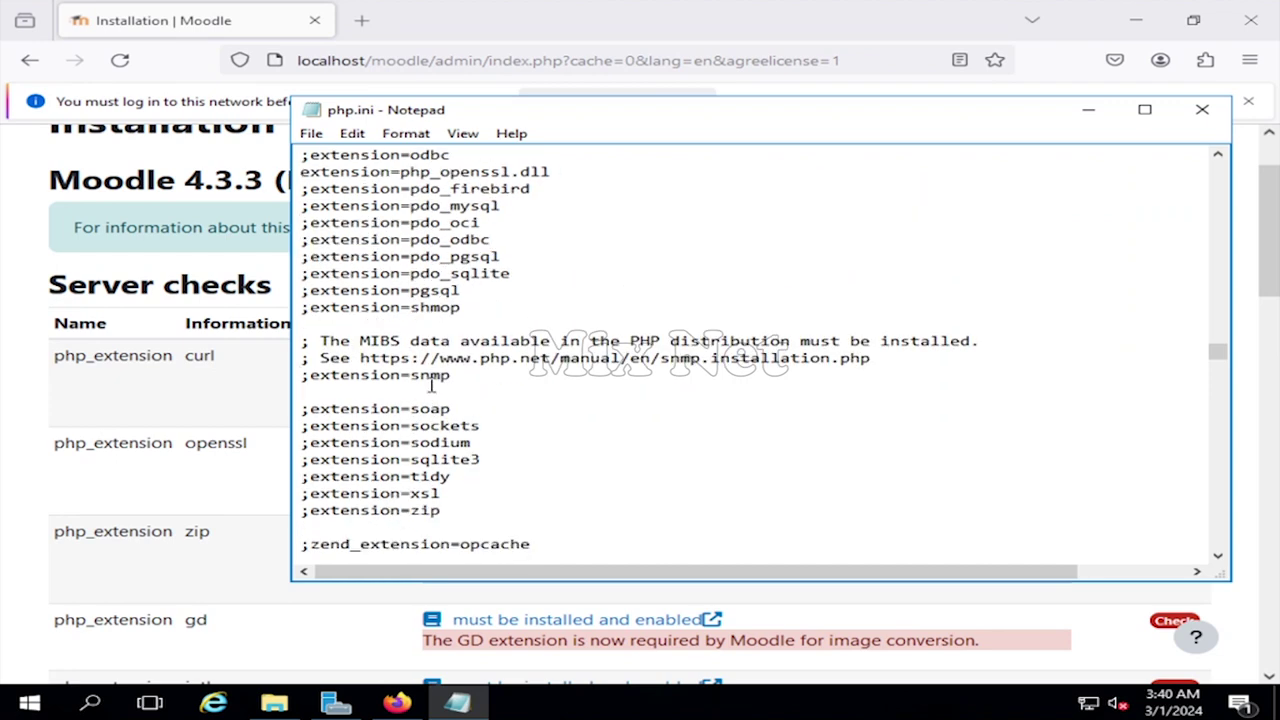
click(410, 511)
text(php_zip.dll)
key(Home)
key(Delete)
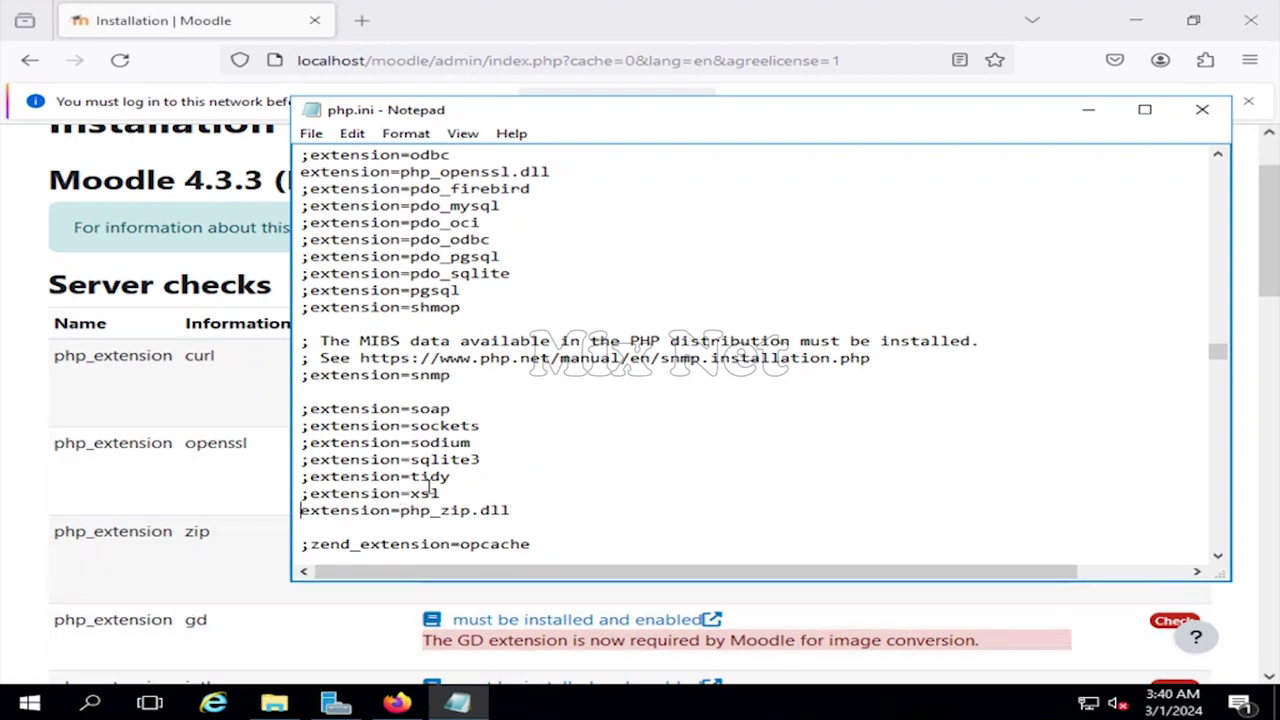
scroll(455, 495, up, 6)
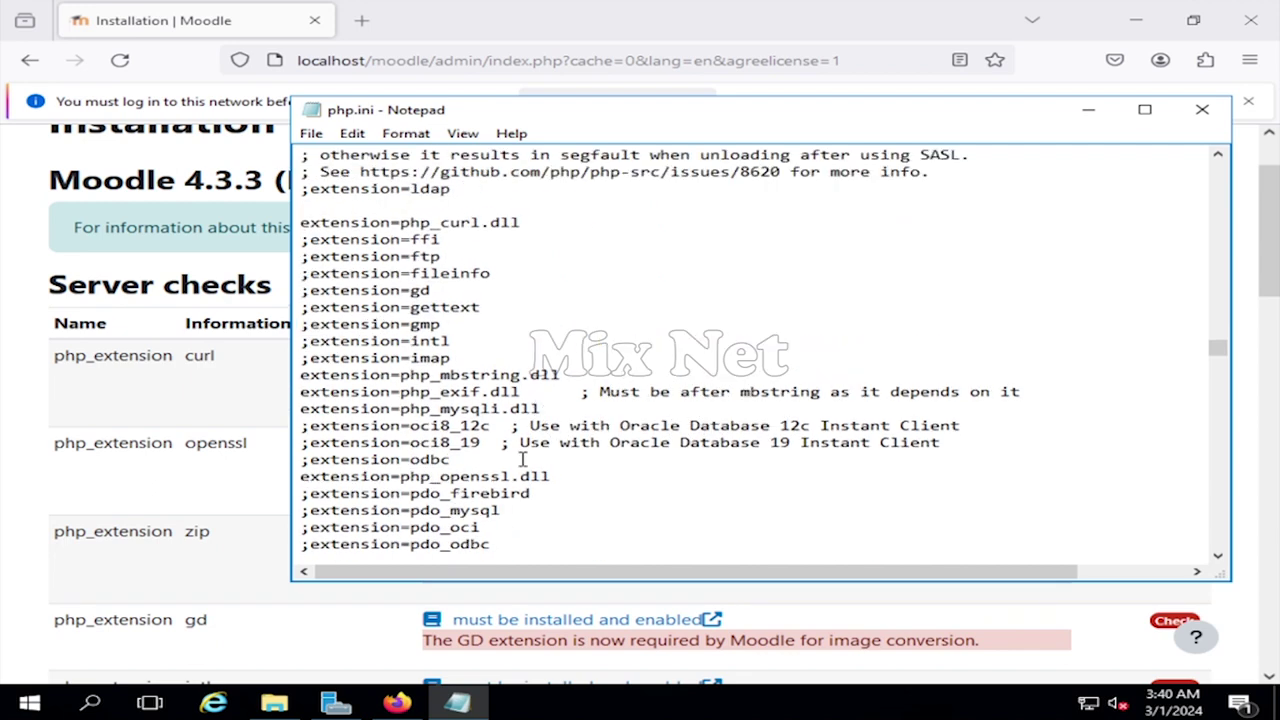
scroll(511, 459, down, 1)
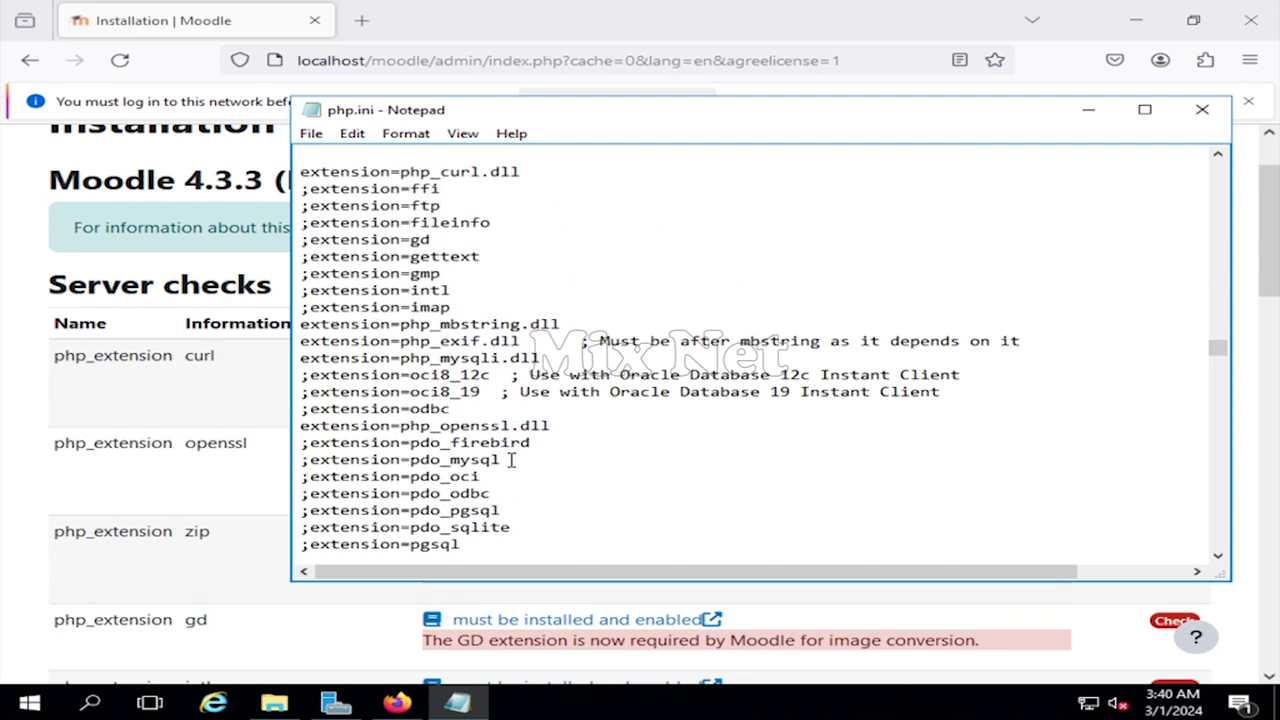
- Enable the intl and fileinfo extensions as php_intl.dll and php_fileinfo.dll
text(php_gd.dll)
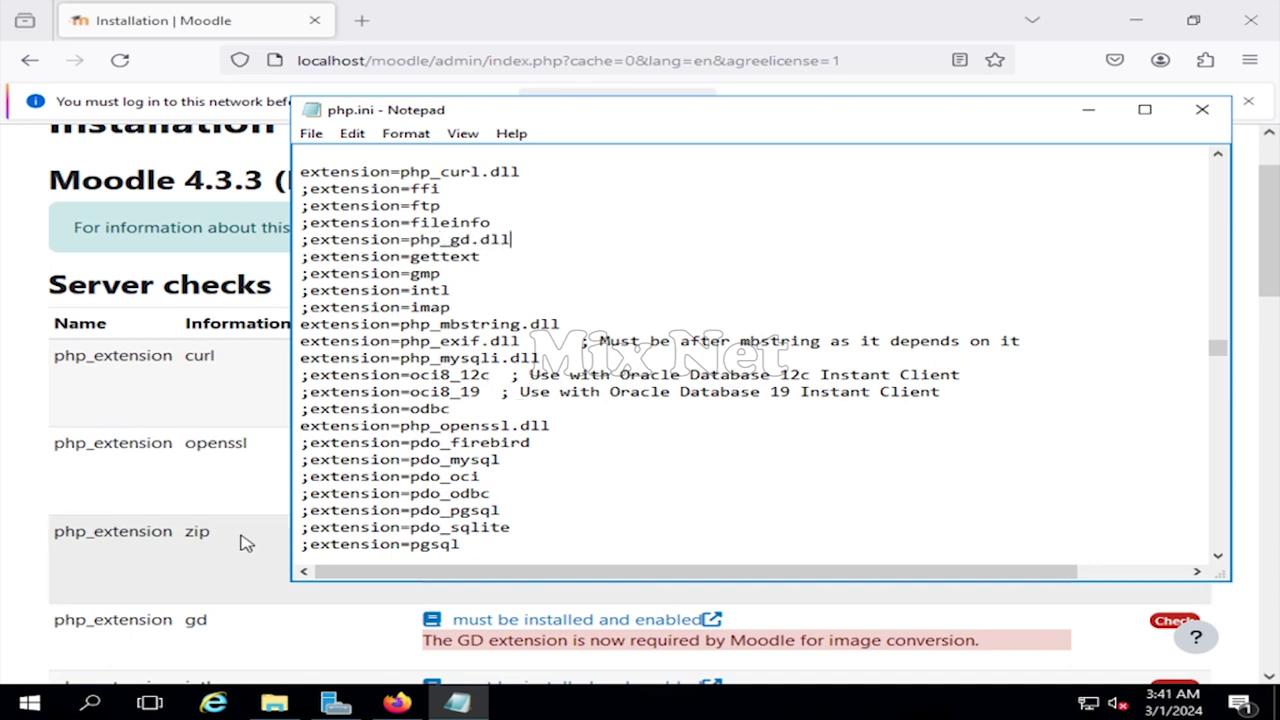
scroll(200, 540, down, 4)
scroll(171, 523, up, 2)
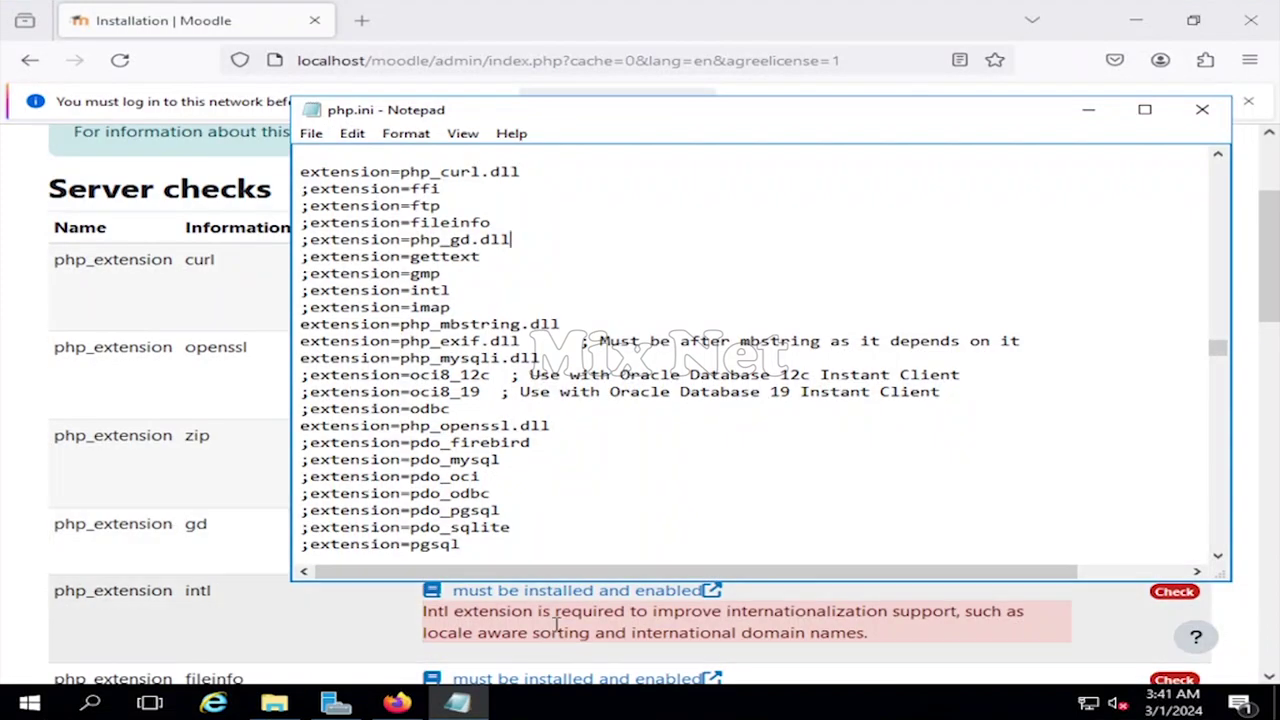
scroll(215, 608, down, 2)
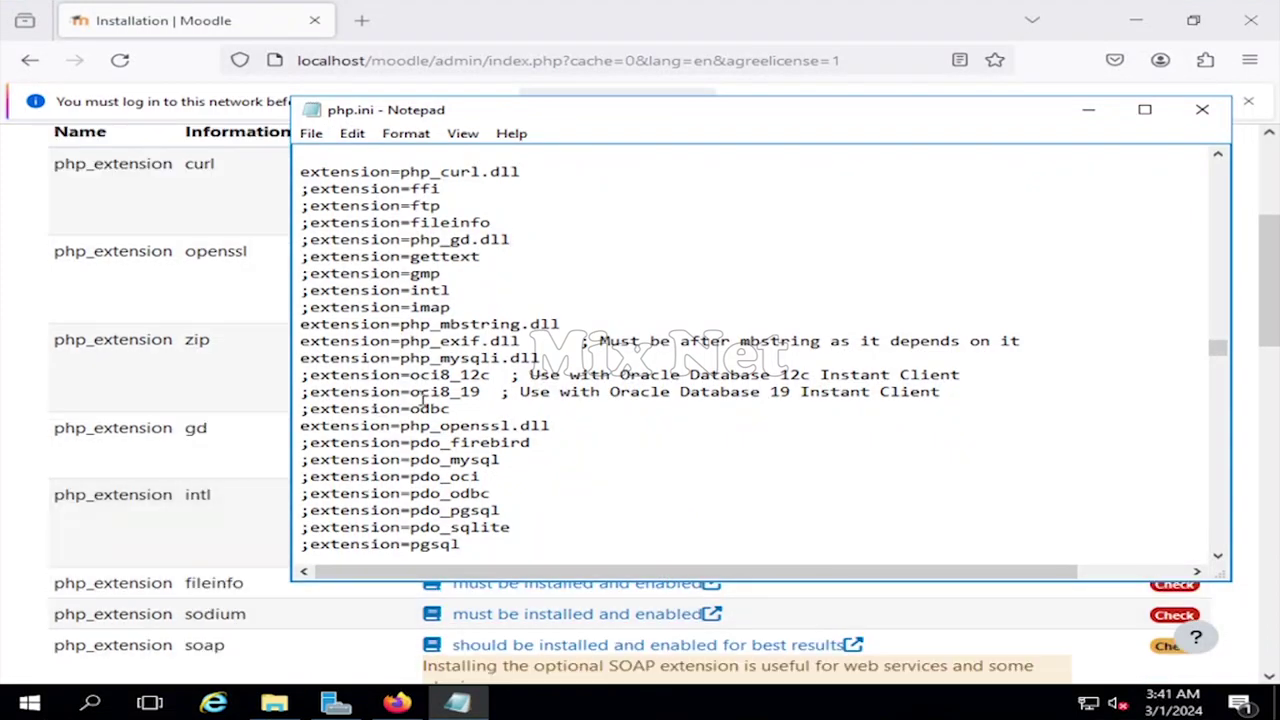
click(411, 290)
text(php_)
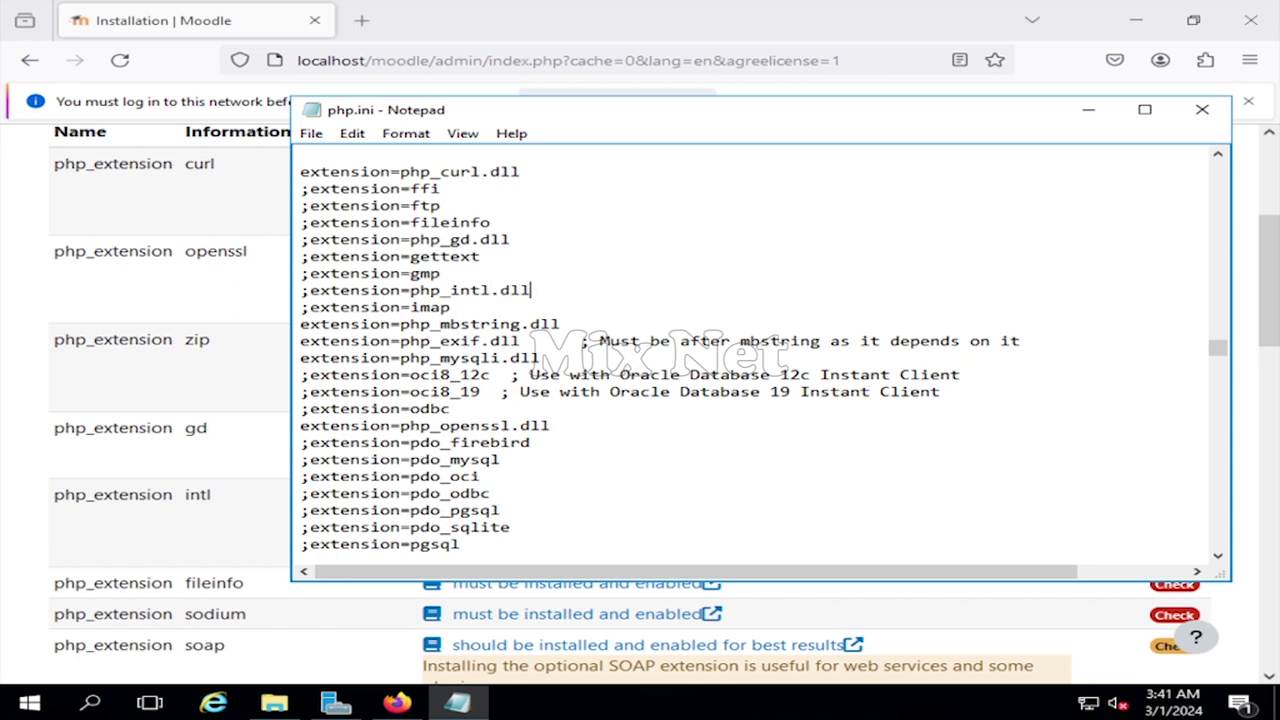
key(Home)
key(Delete)
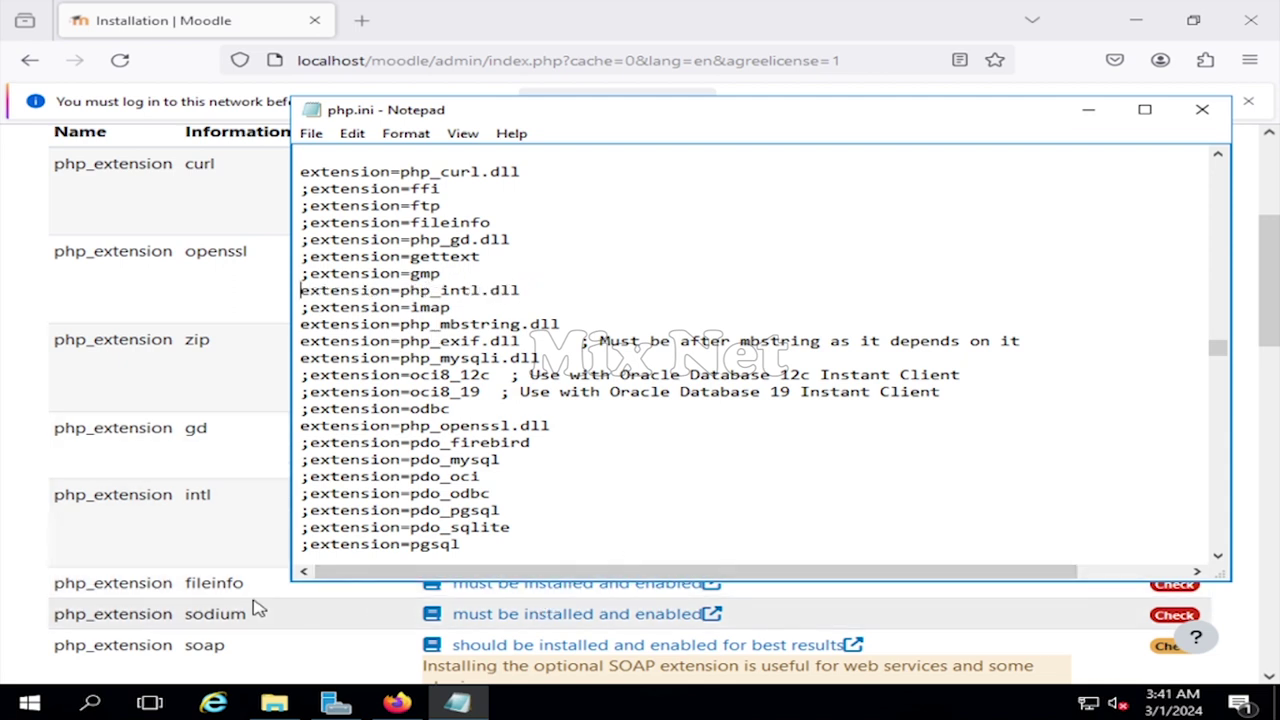
text(php_)
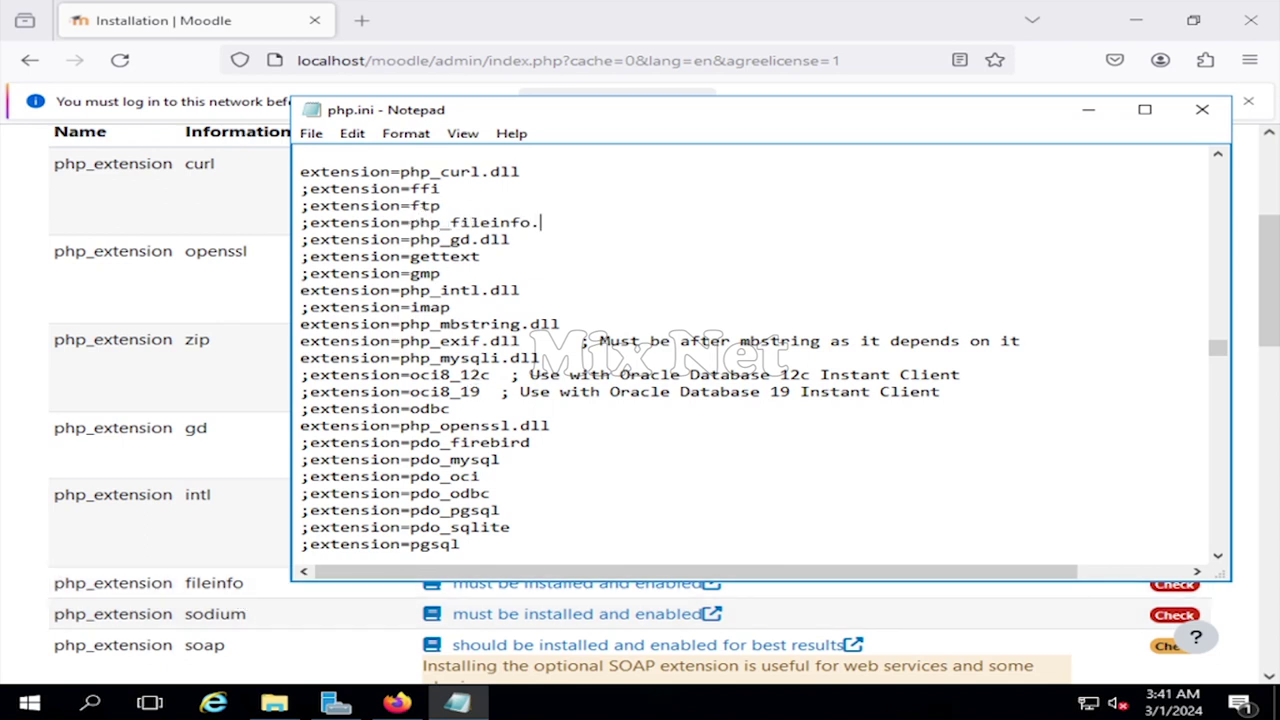
key(BackSpace)
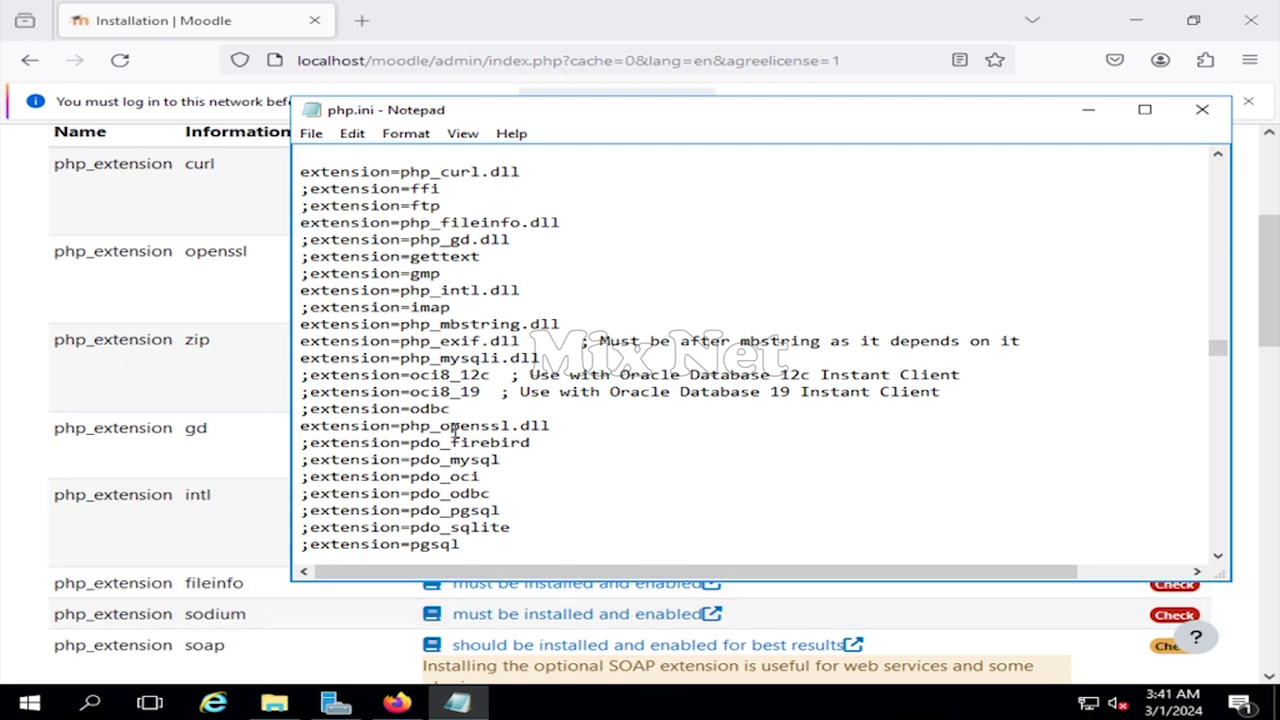
- Enable extension=php_sodium.dll and save php.ini
scroll(454, 430, down, 1)
scroll(454, 430, down, 4)
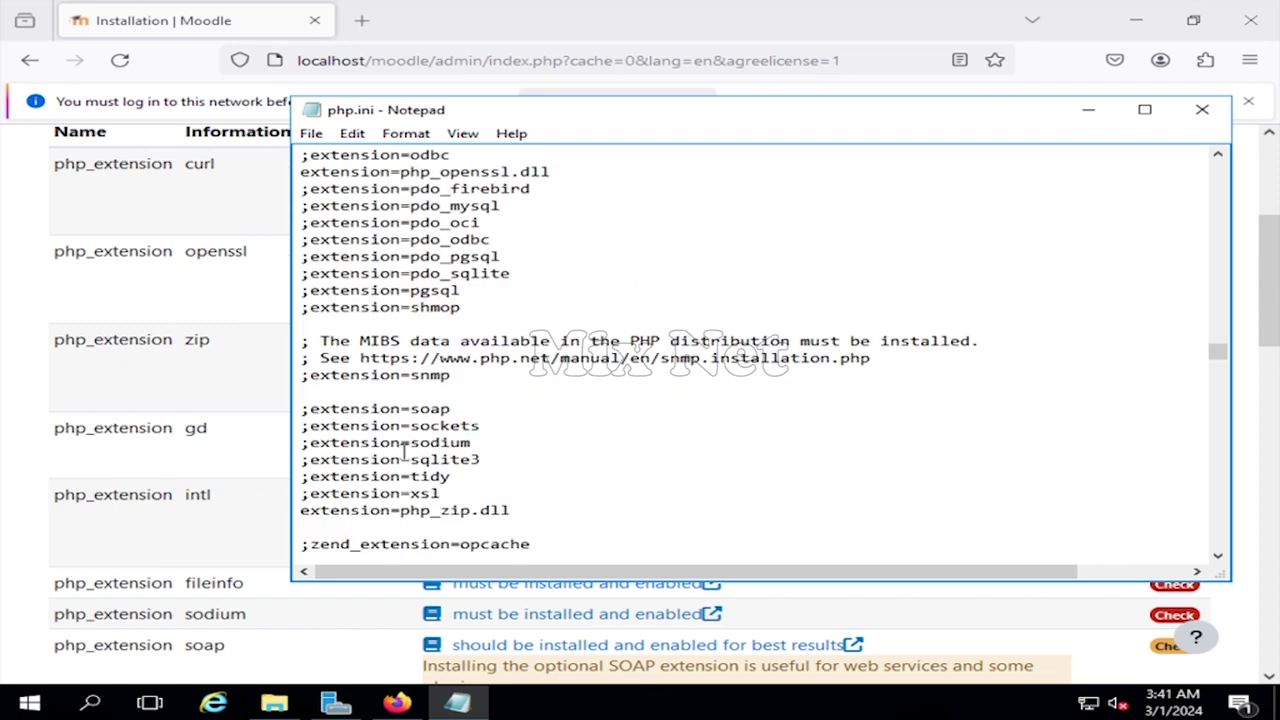
click(411, 443)
text(php_)
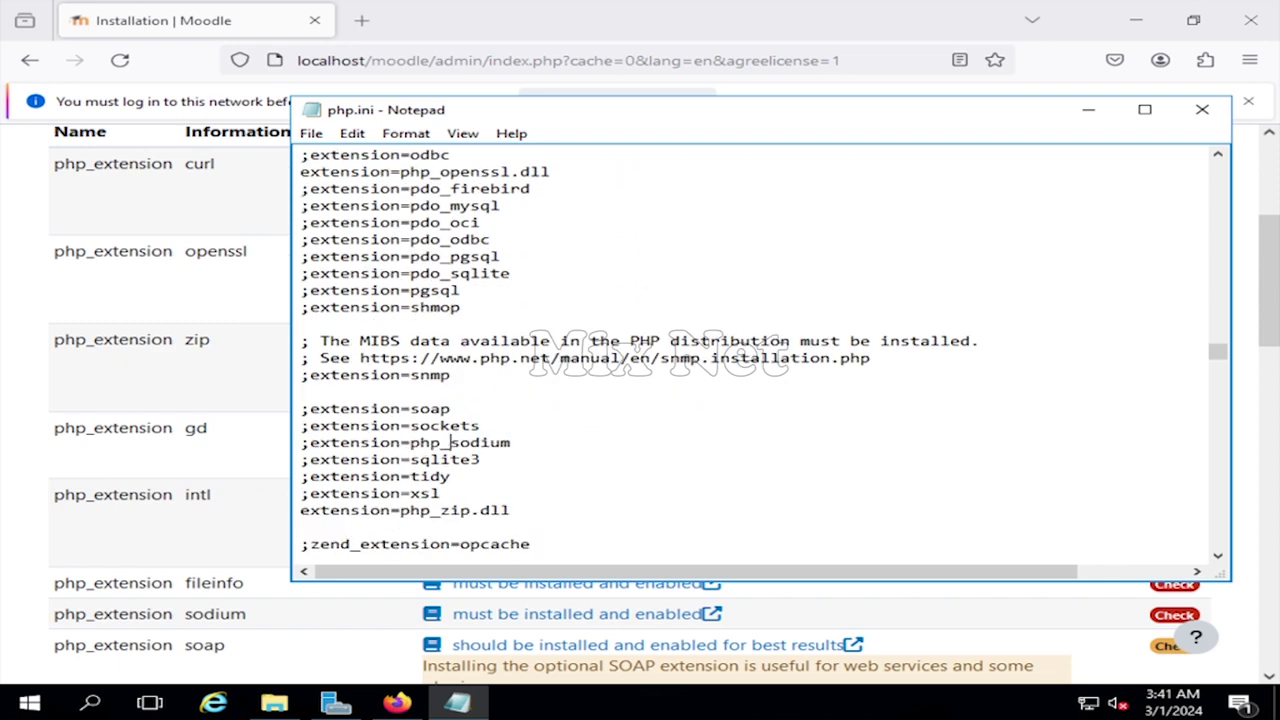
key(Delete)
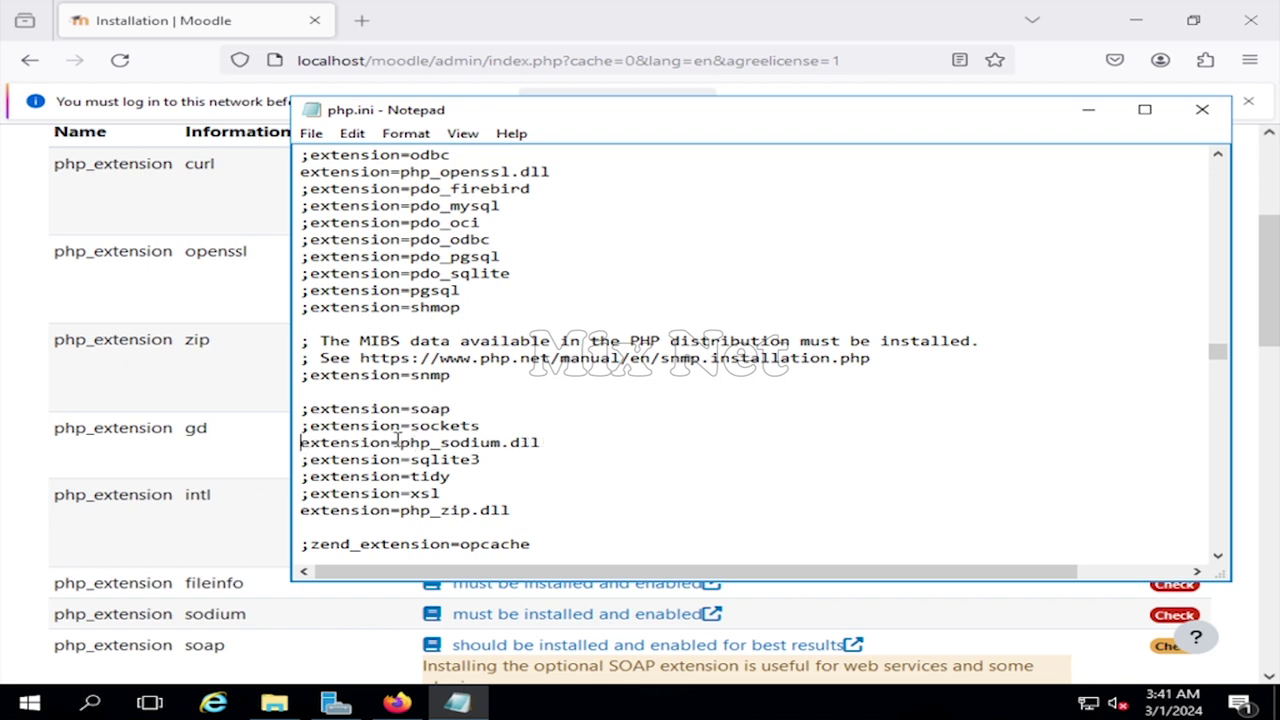
click(311, 133)
click(350, 197)
click(1090, 110)
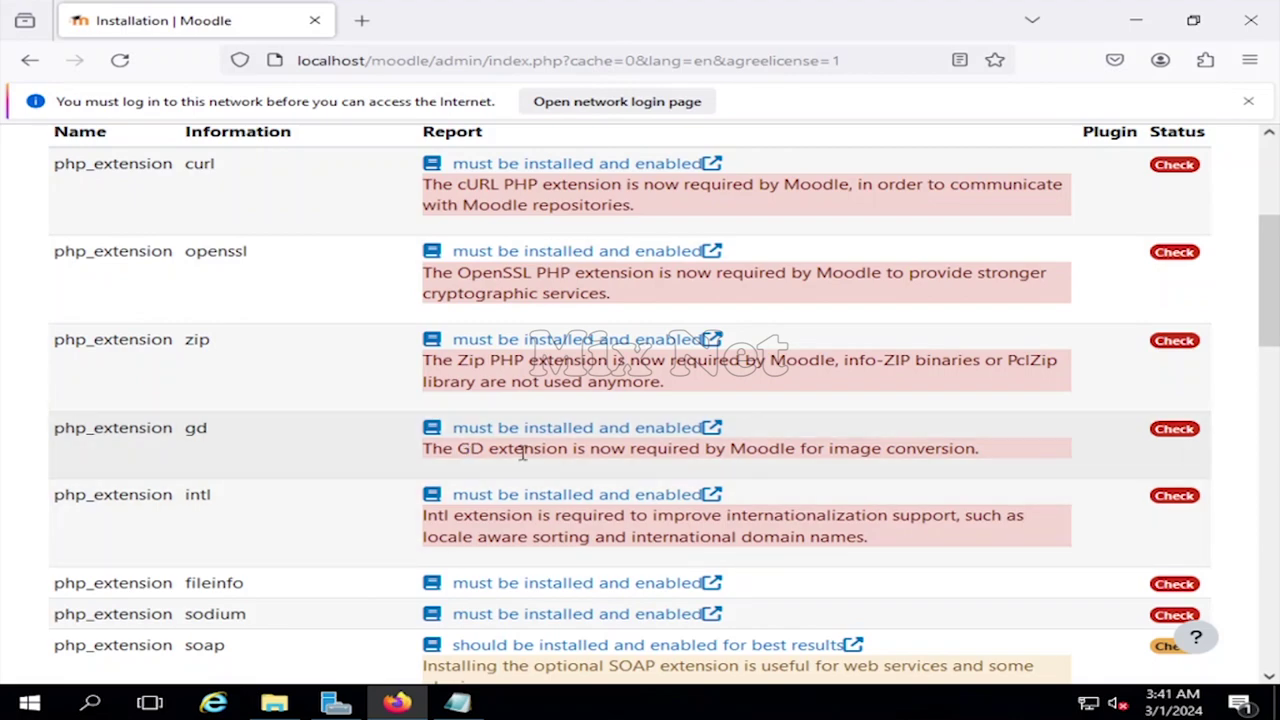
scroll(537, 455, down, 5)
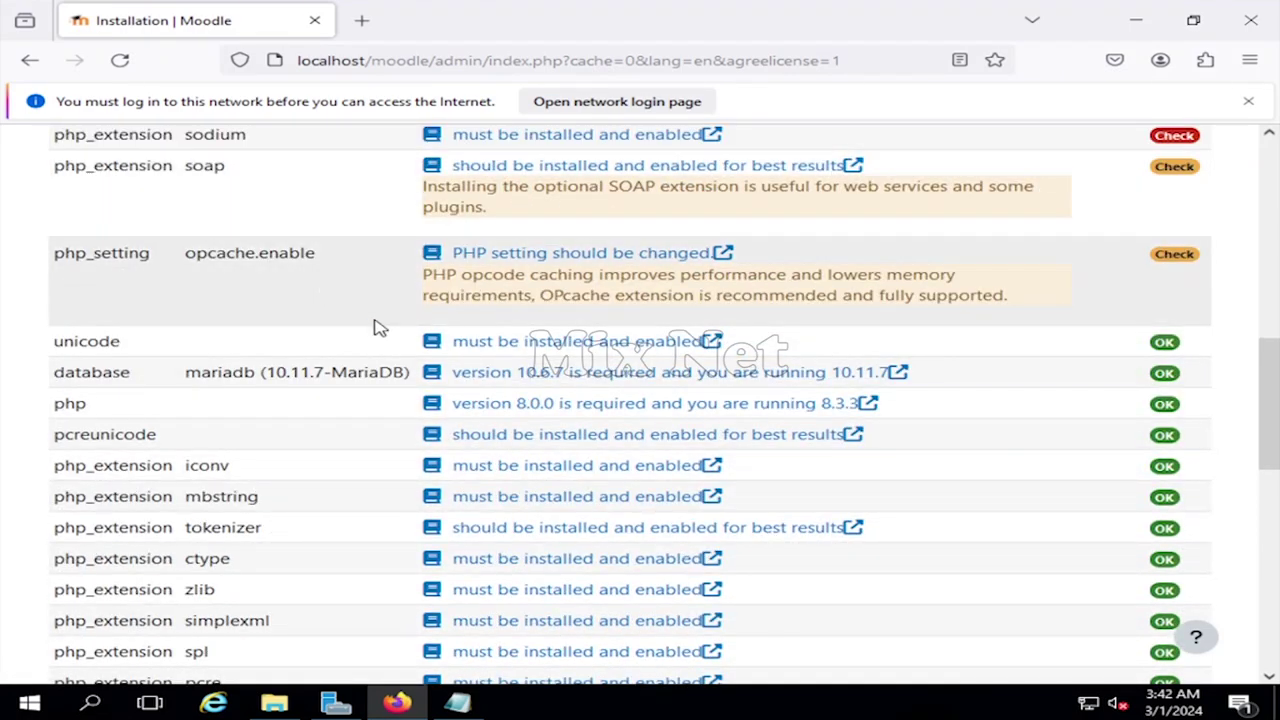
scroll(391, 386, down, 7)
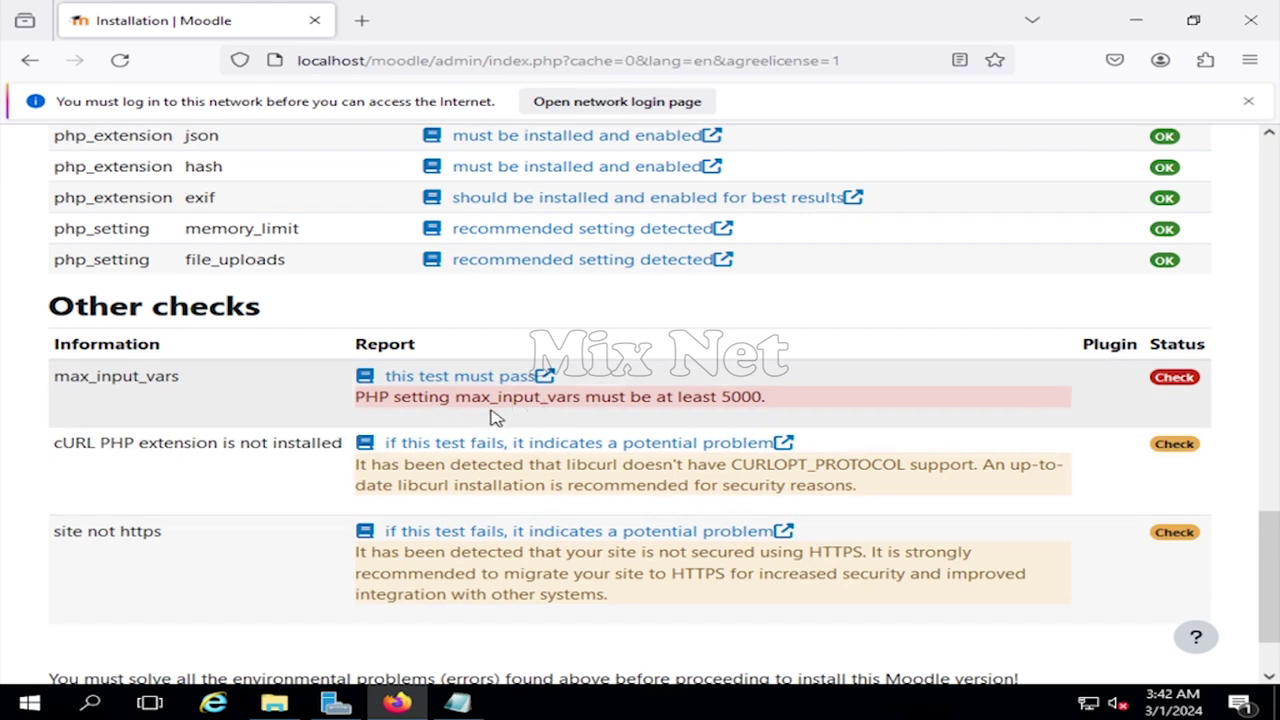
drag(456, 397, 580, 398)
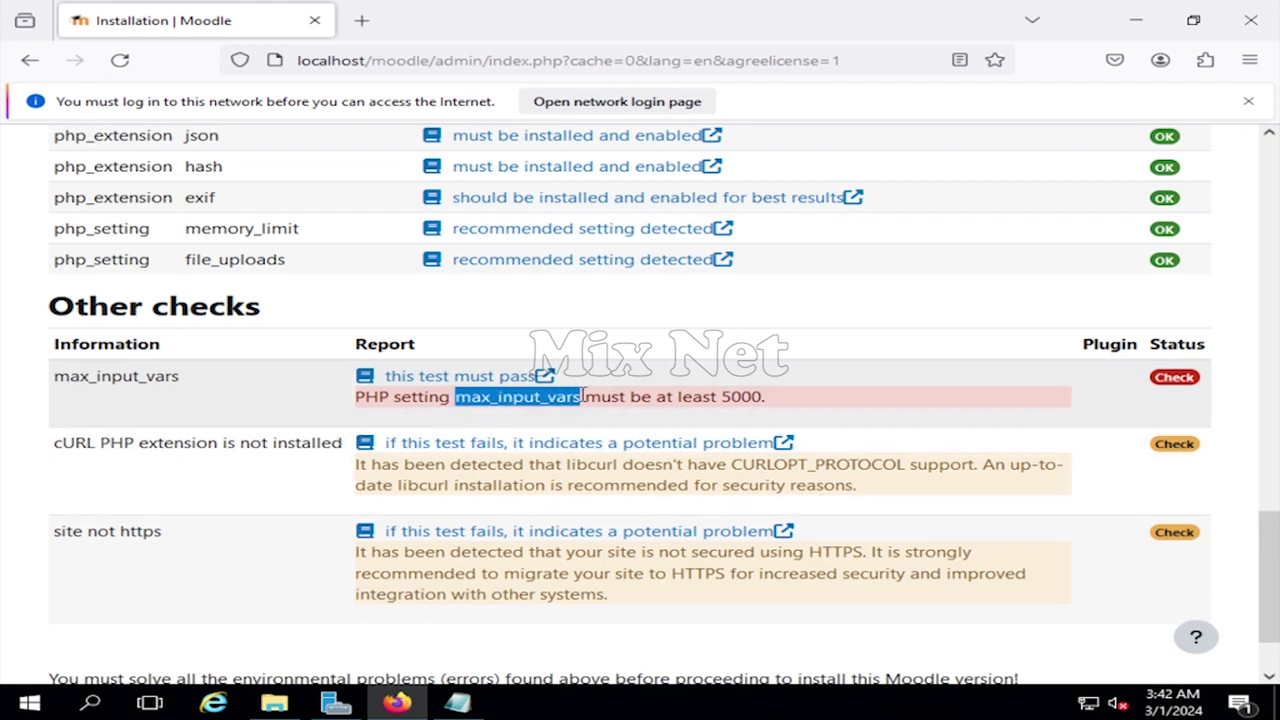
right_click(578, 399)
click(647, 427)
- Search php.ini upward to locate the max_input_vars setting line
click(458, 703)
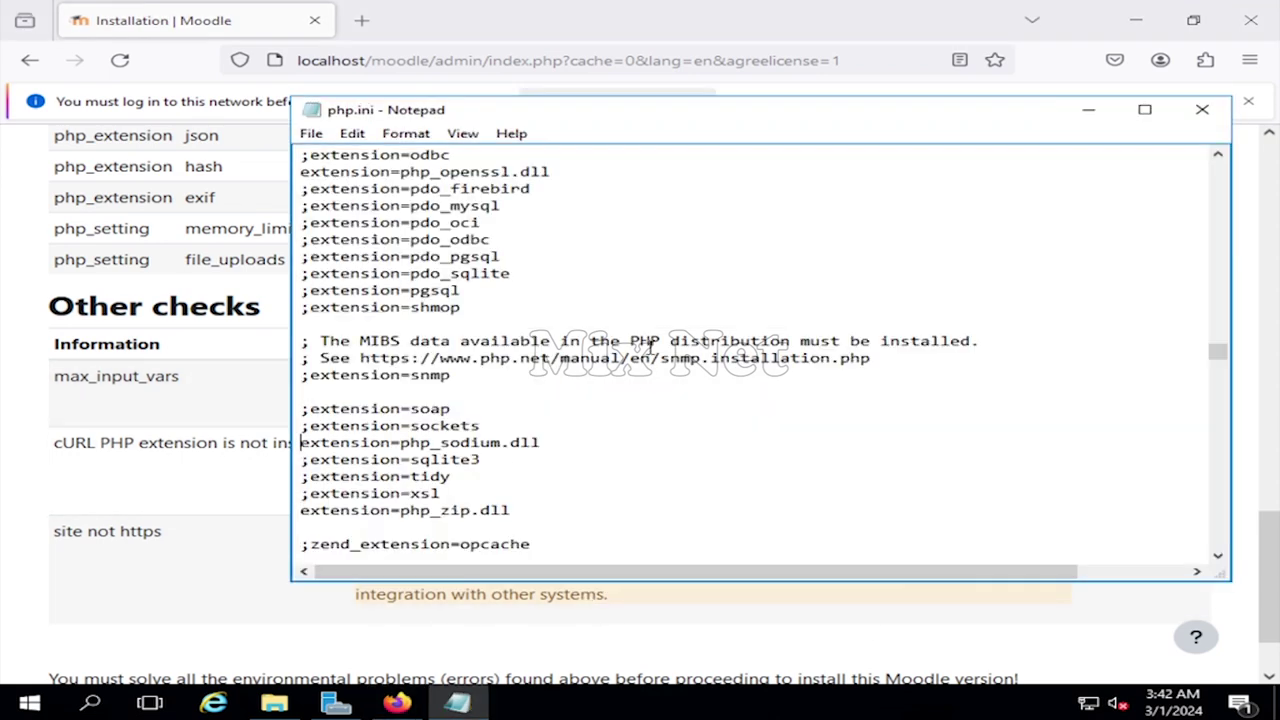
key(ctrl+f)
key(ctrl+v)
click(766, 310)
click(694, 423)
click(580, 353)
click(727, 305)
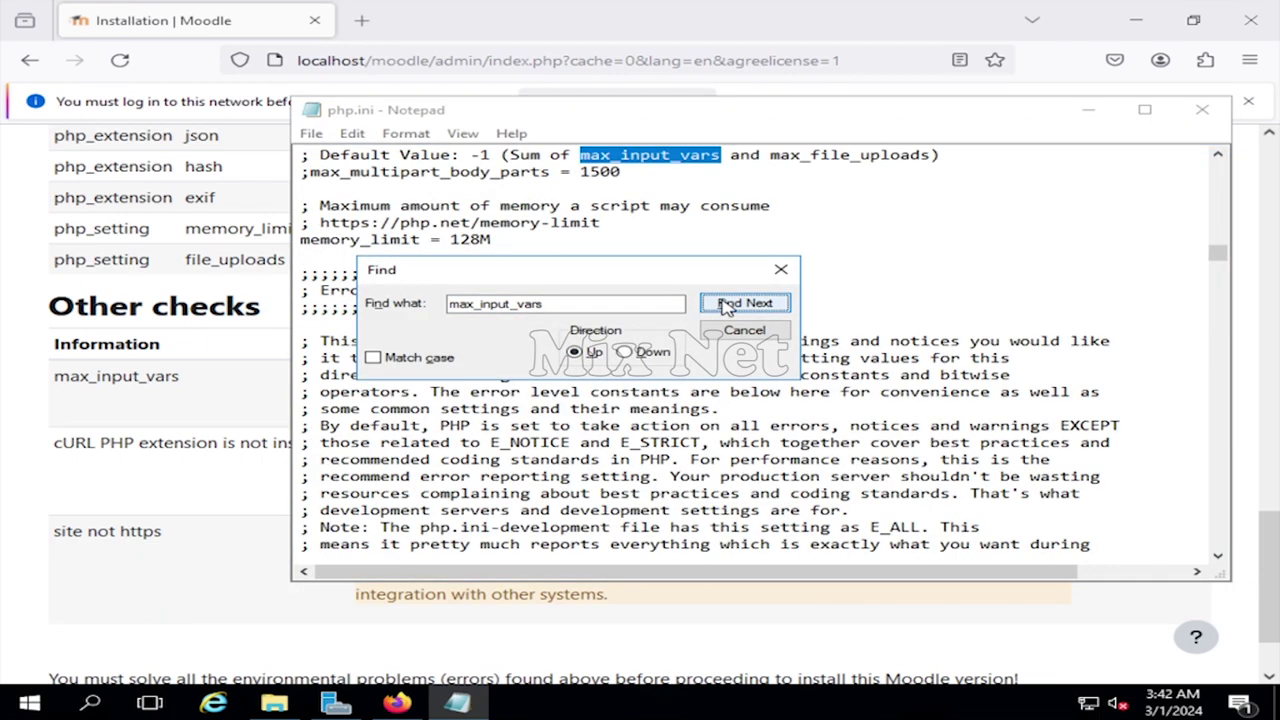
drag(636, 280, 882, 313)
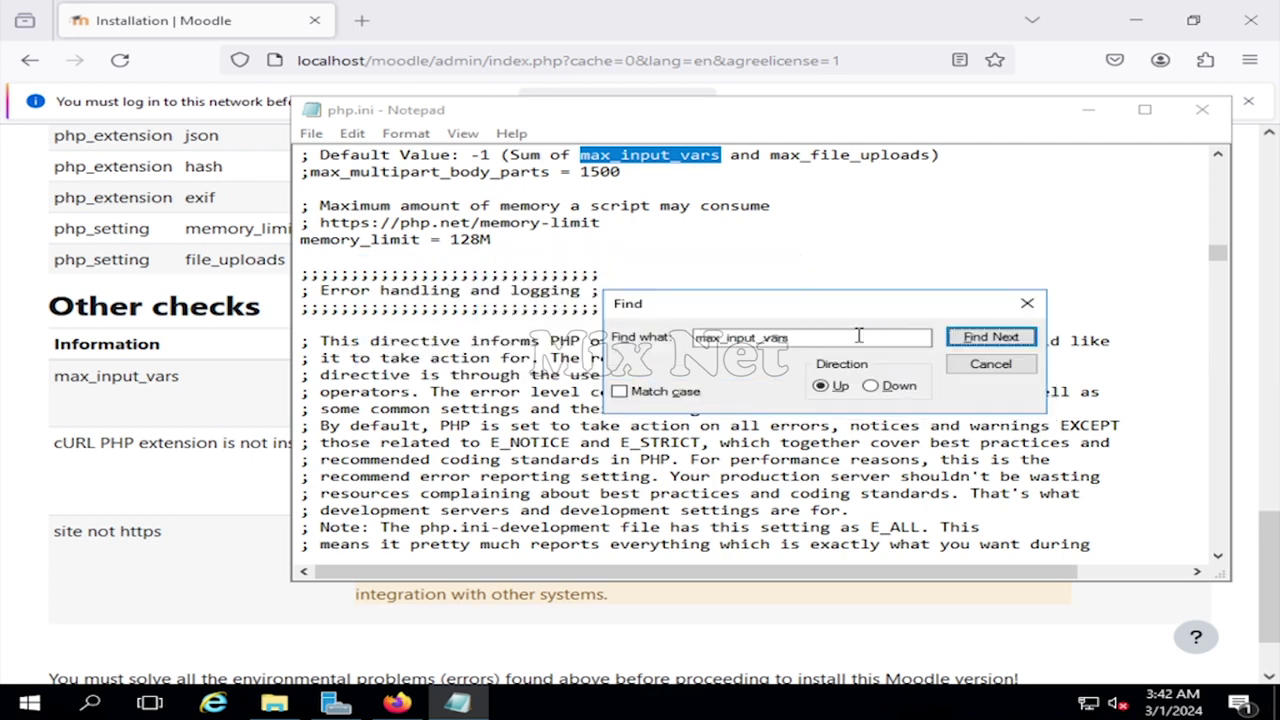
click(986, 340)
scroll(360, 250, up, 1)
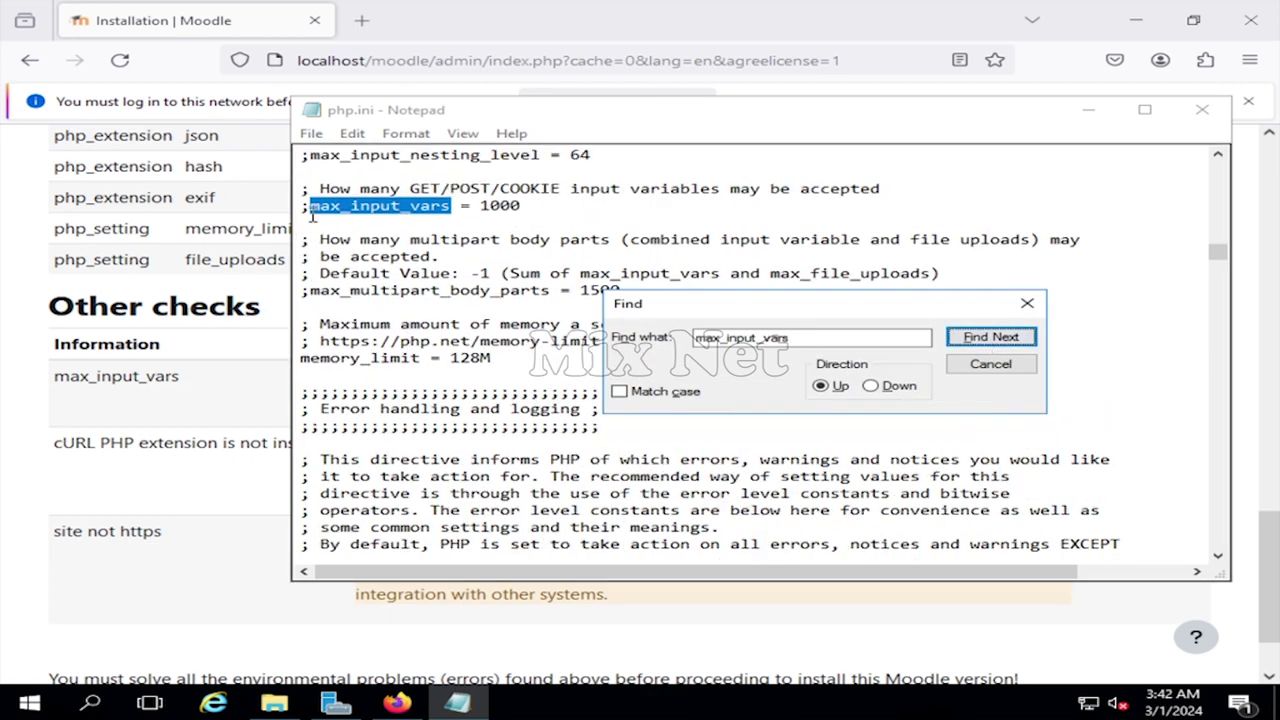
- Uncomment max_input_vars, change 1000 to 5000, and save php.ini
click(310, 208)
key(BackSpace)
text(5)
click(990, 364)
click(311, 133)
click(350, 196)
click(1088, 109)
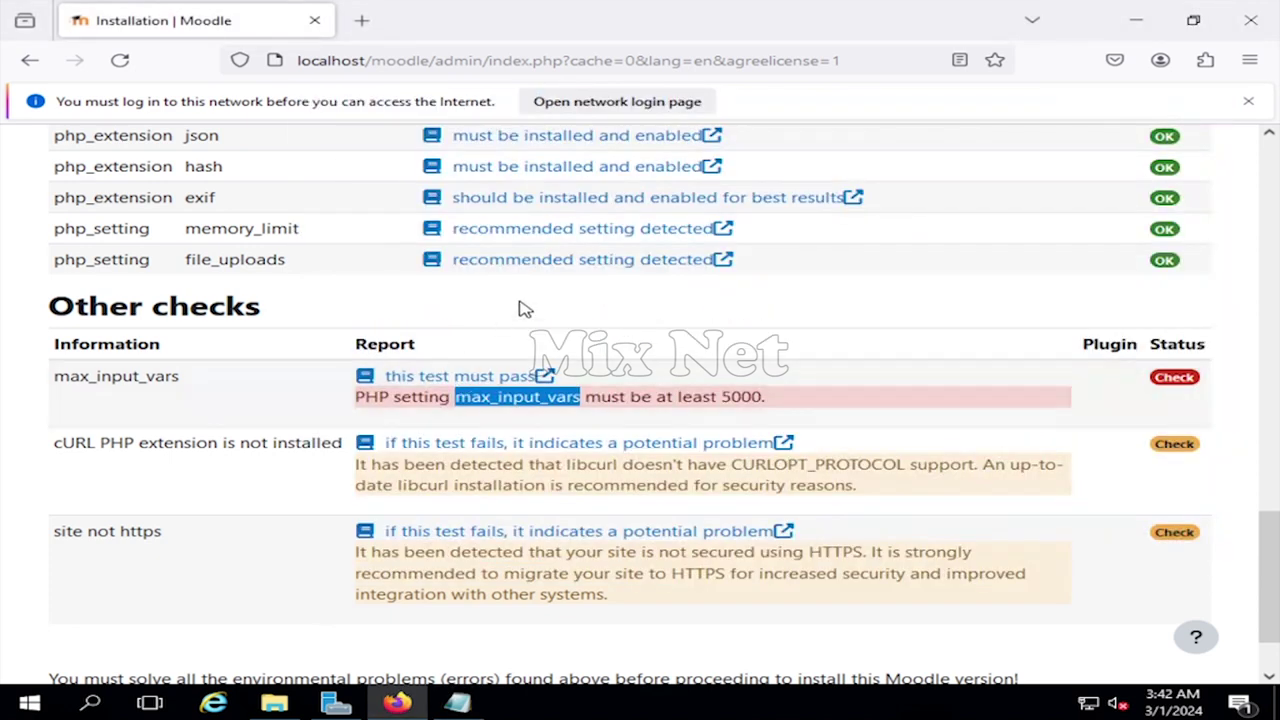
- Rerun Moodle's checks, then refresh and restart the WS2K16-DC2 web server in IIS Manager
scroll(578, 617, down, 1)
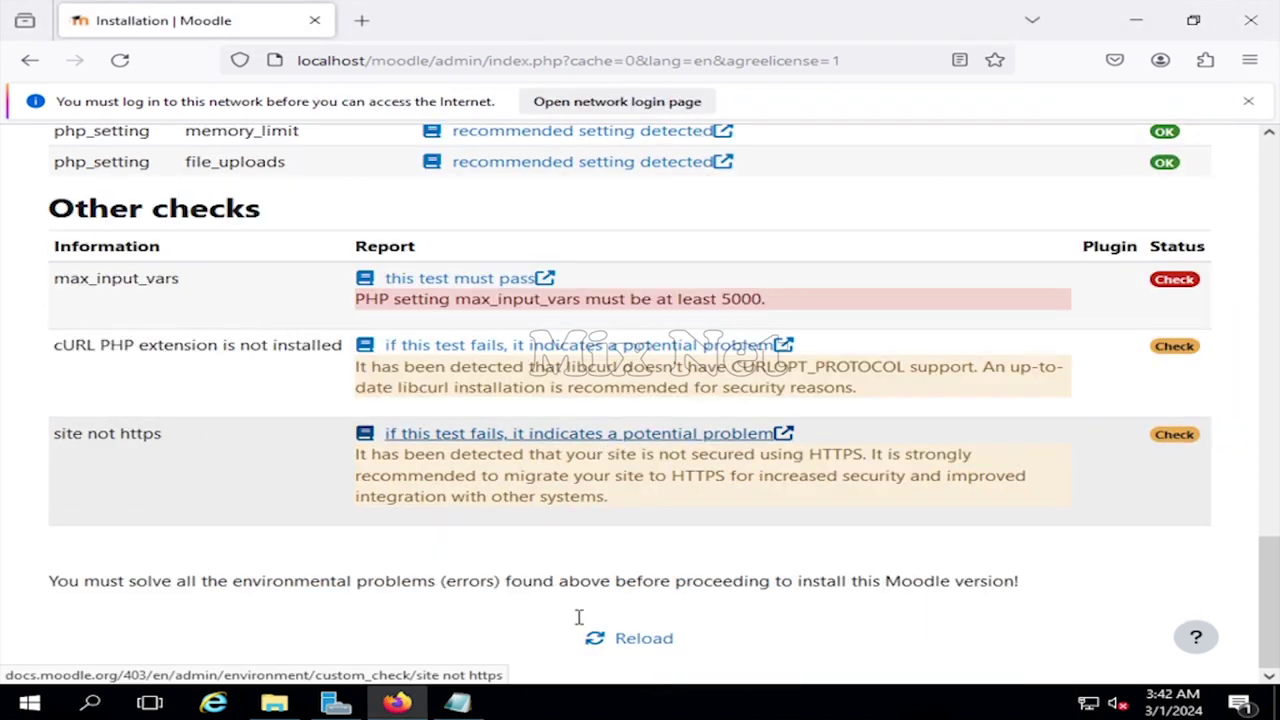
click(660, 640)
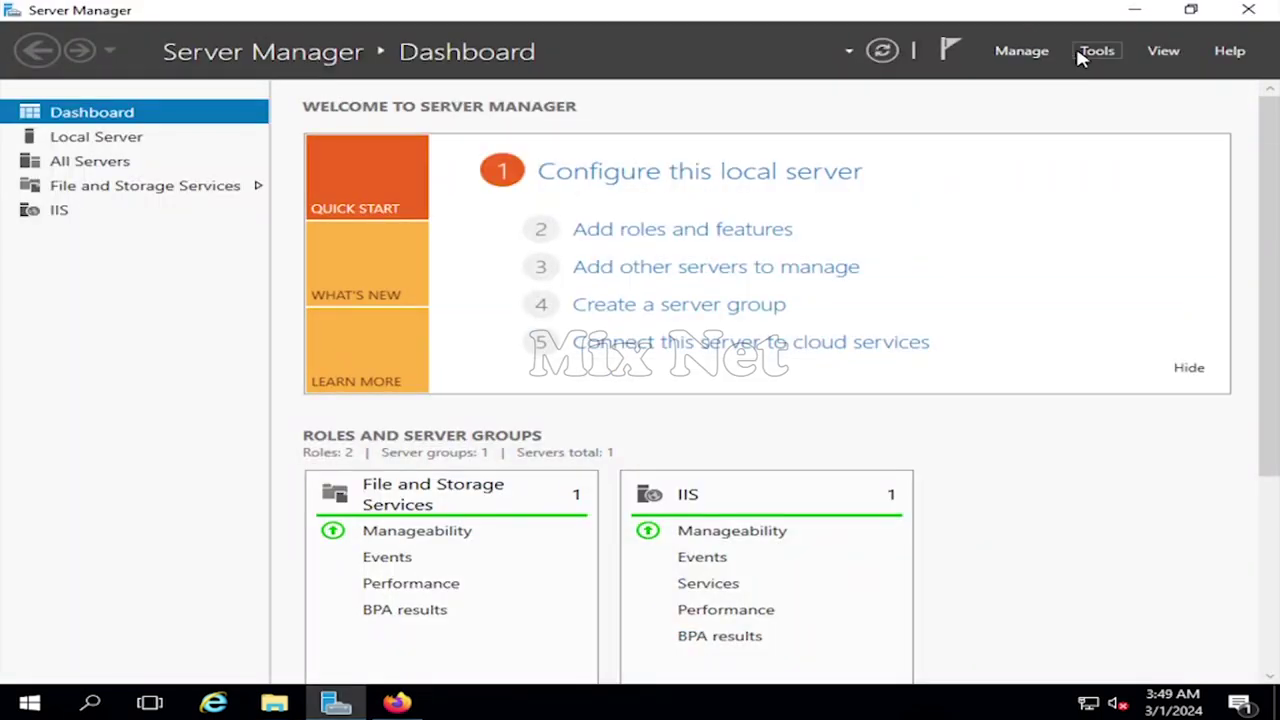
click(1094, 55)
click(1098, 178)
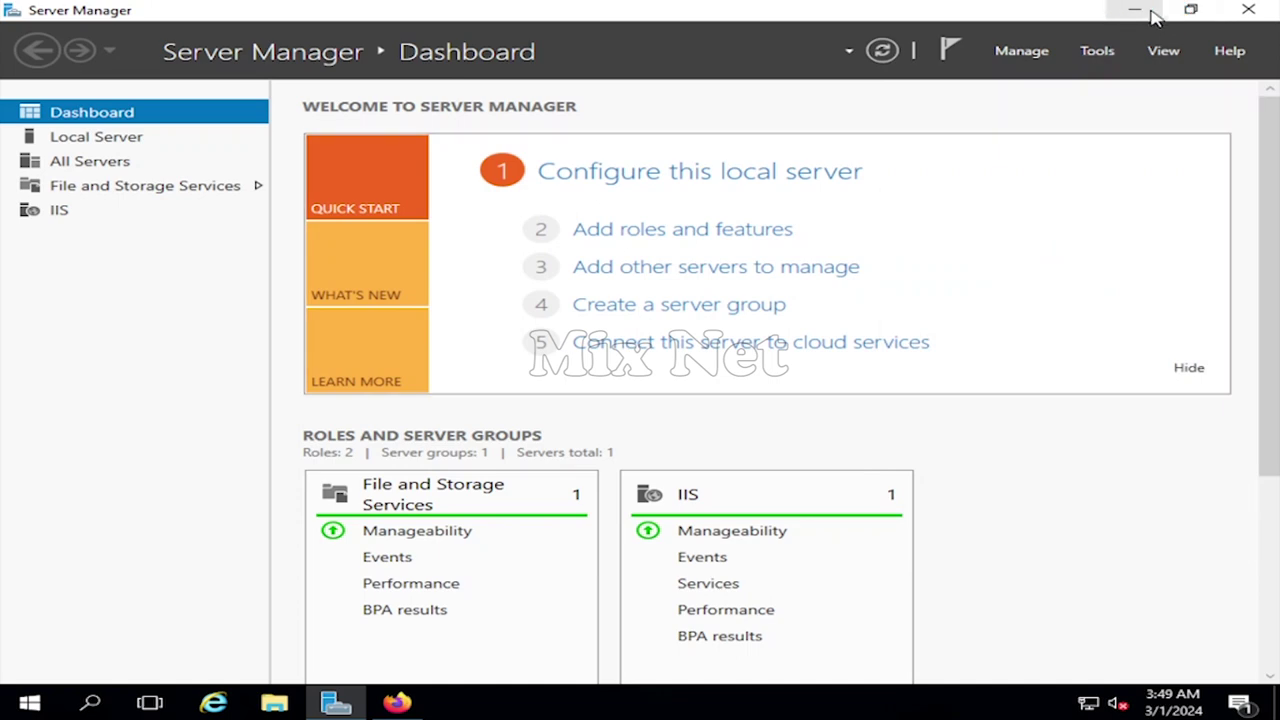
click(1136, 10)
click(86, 147)
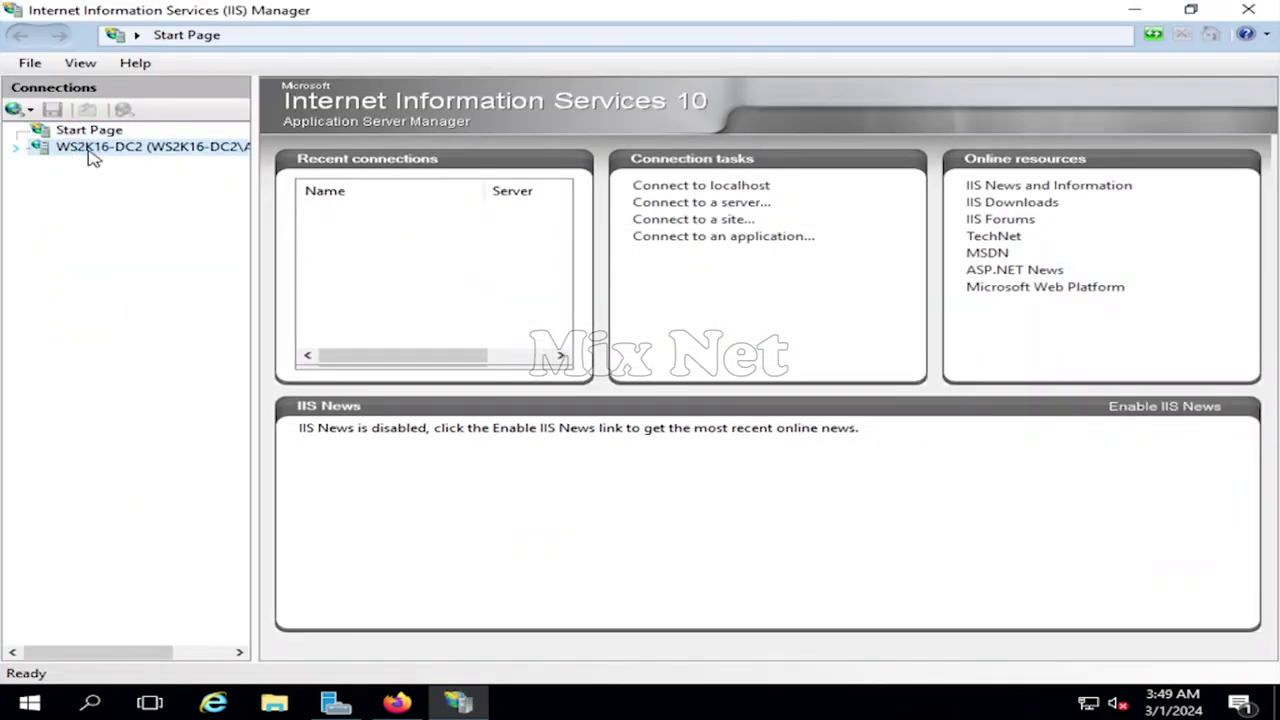
right_click(112, 149)
click(185, 160)
click(1084, 131)
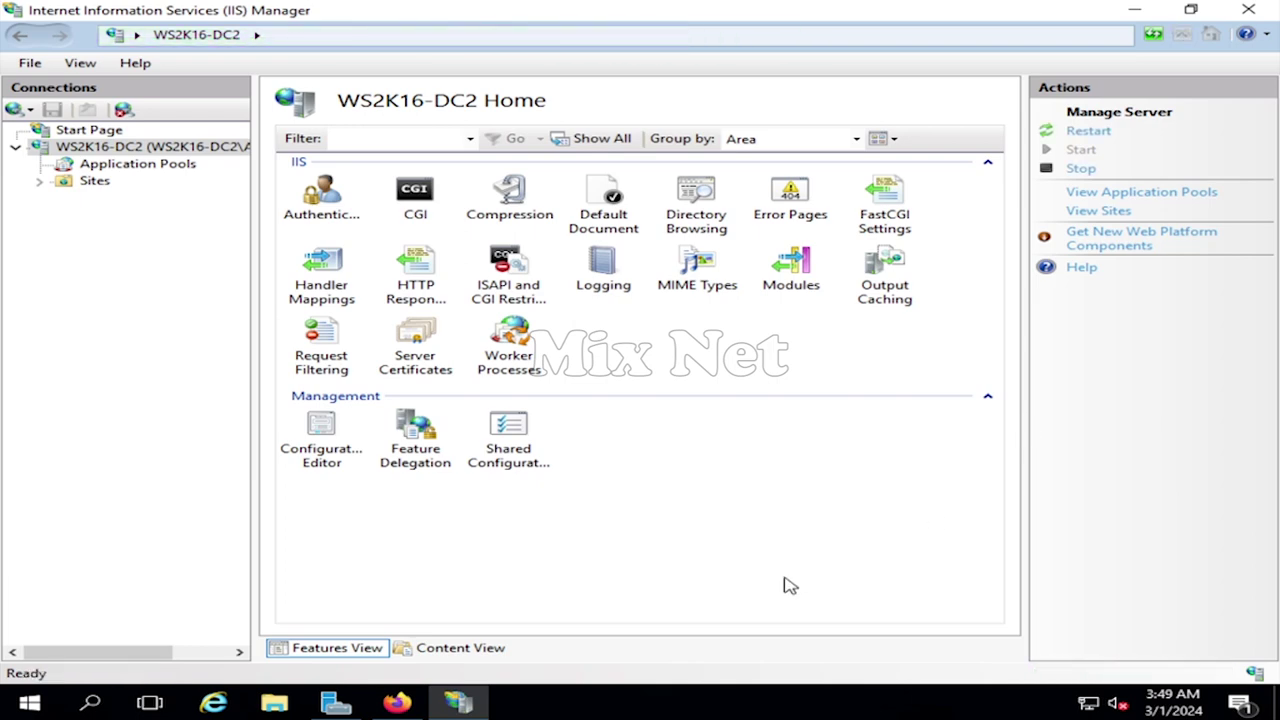
click(397, 703)
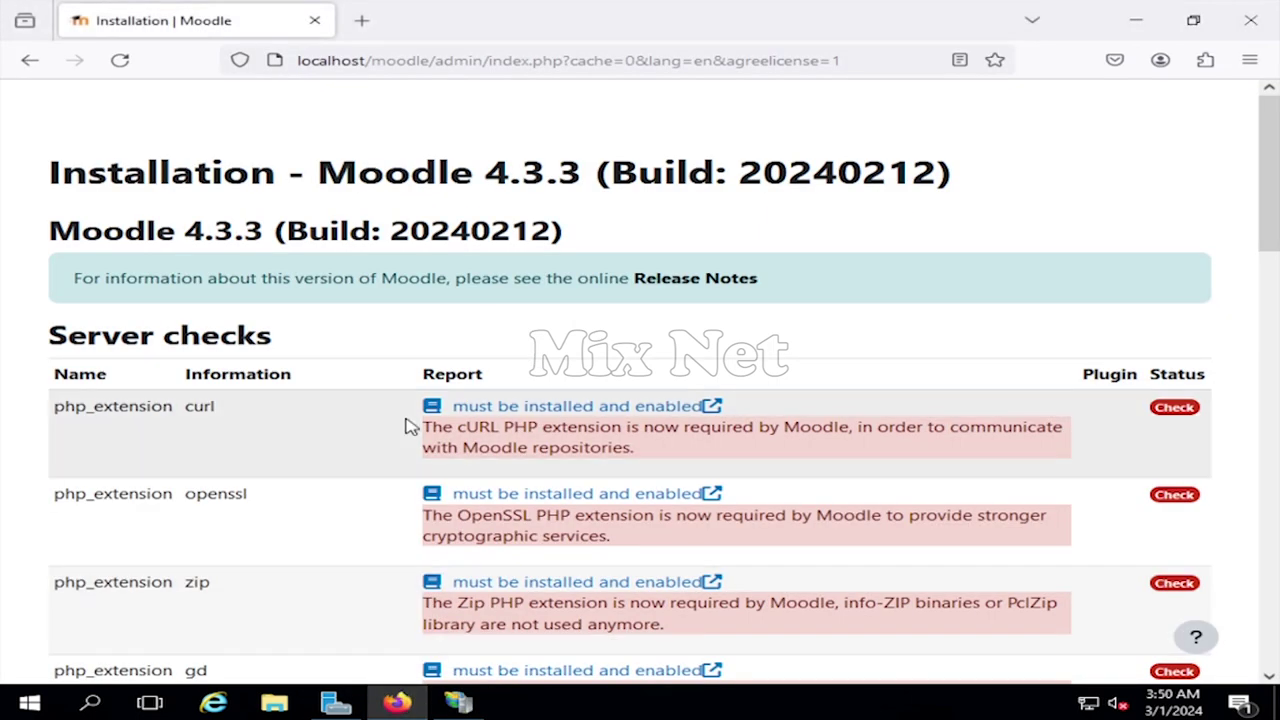
scroll(631, 600, down, 10)
click(640, 640)
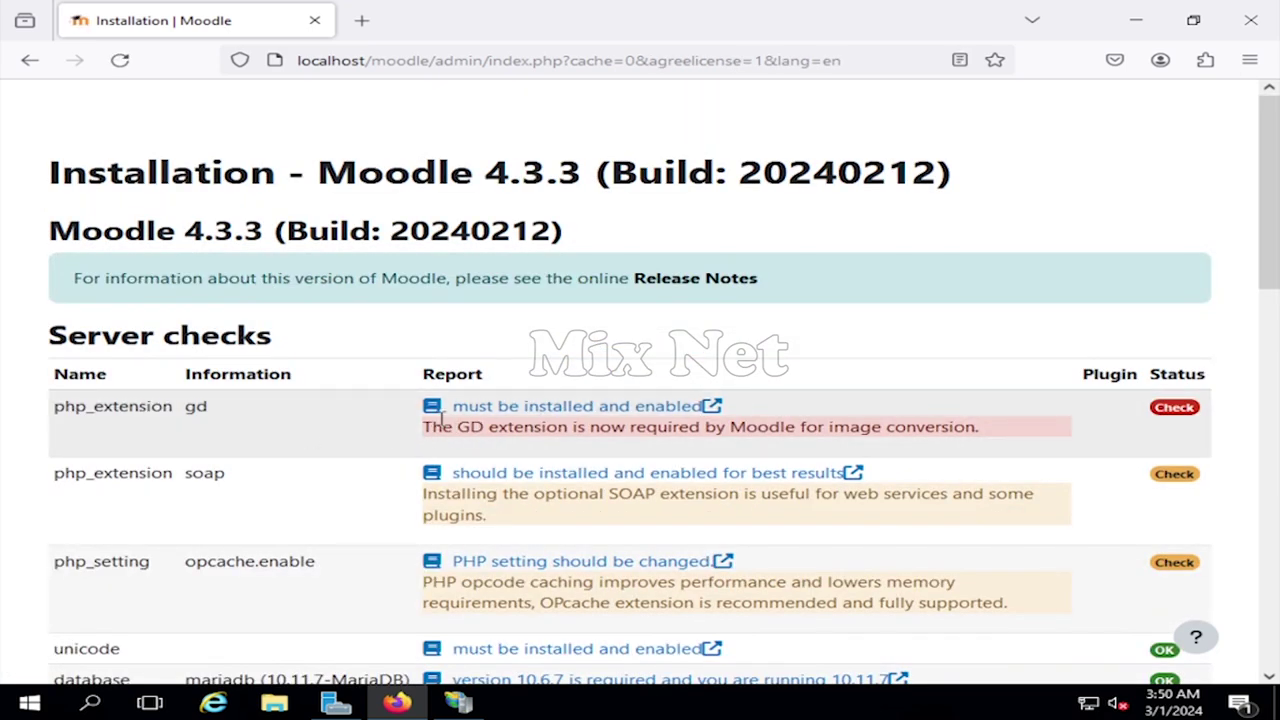
scroll(436, 421, down, 15)
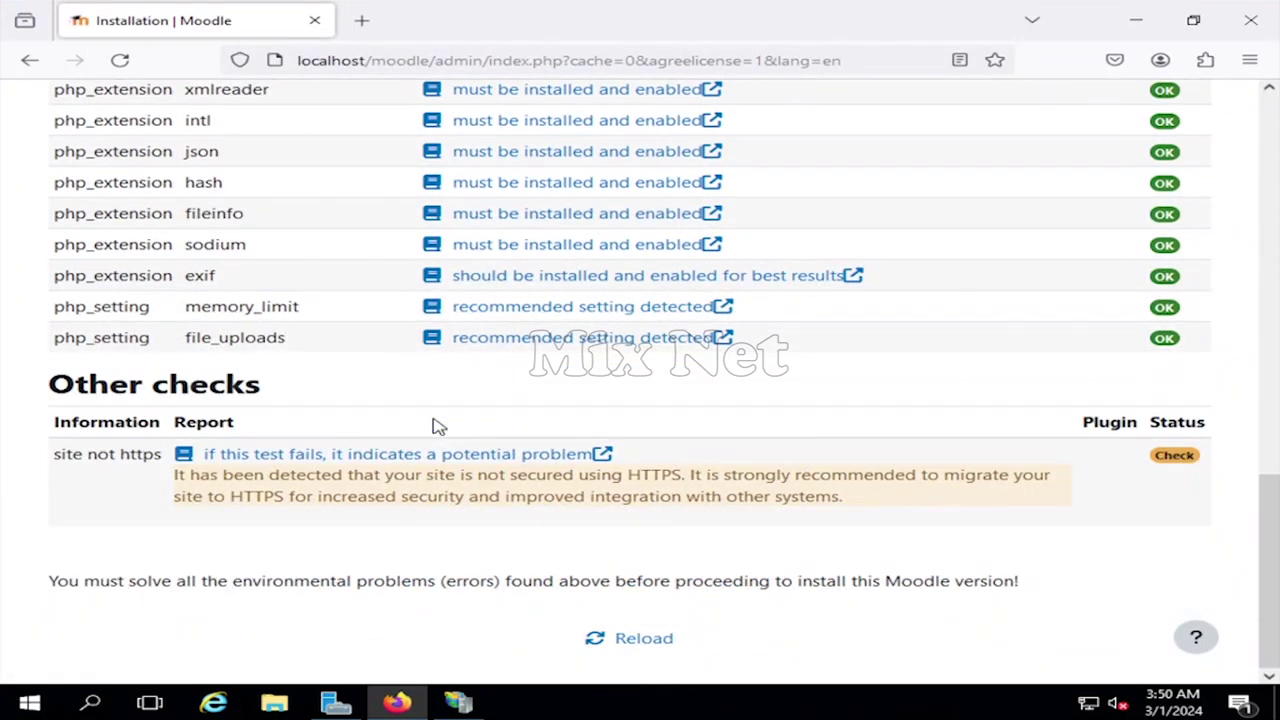
scroll(488, 427, up, 15)
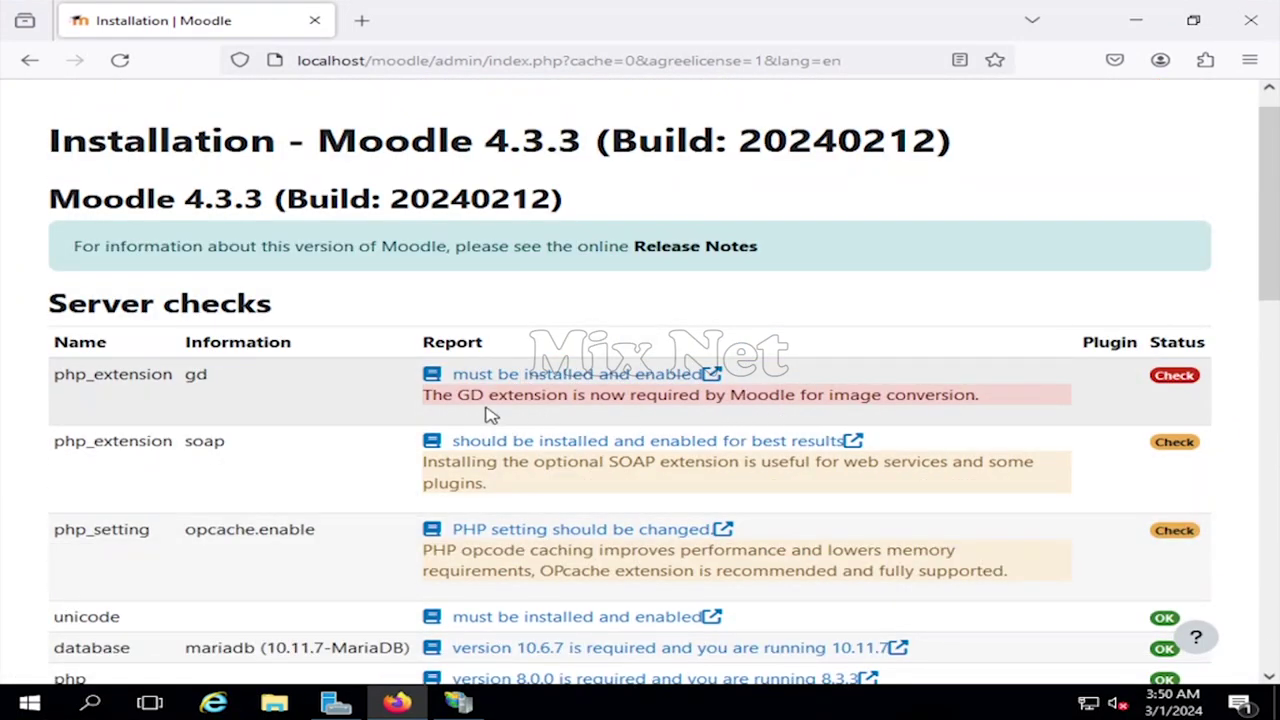
- Reopen php.ini in Notepad from File Explorer's recent files
key(super+e)
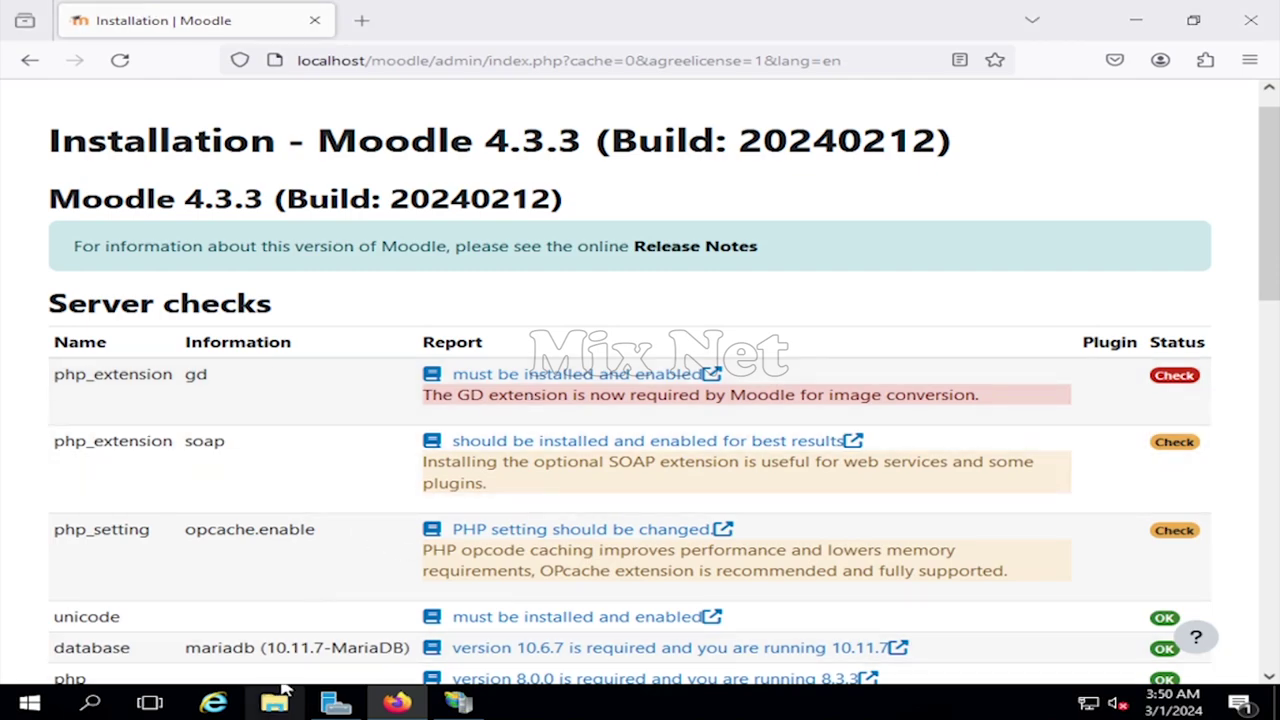
double_click(569, 457)
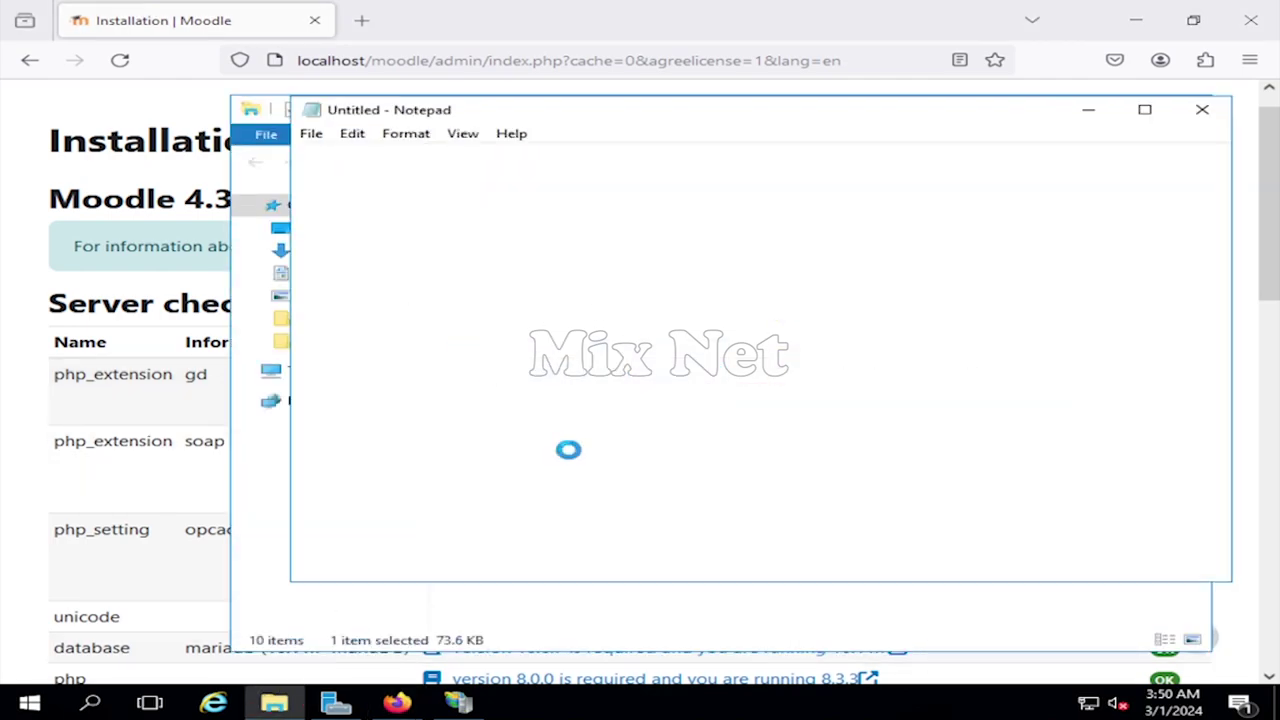
drag(1218, 172, 1214, 349)
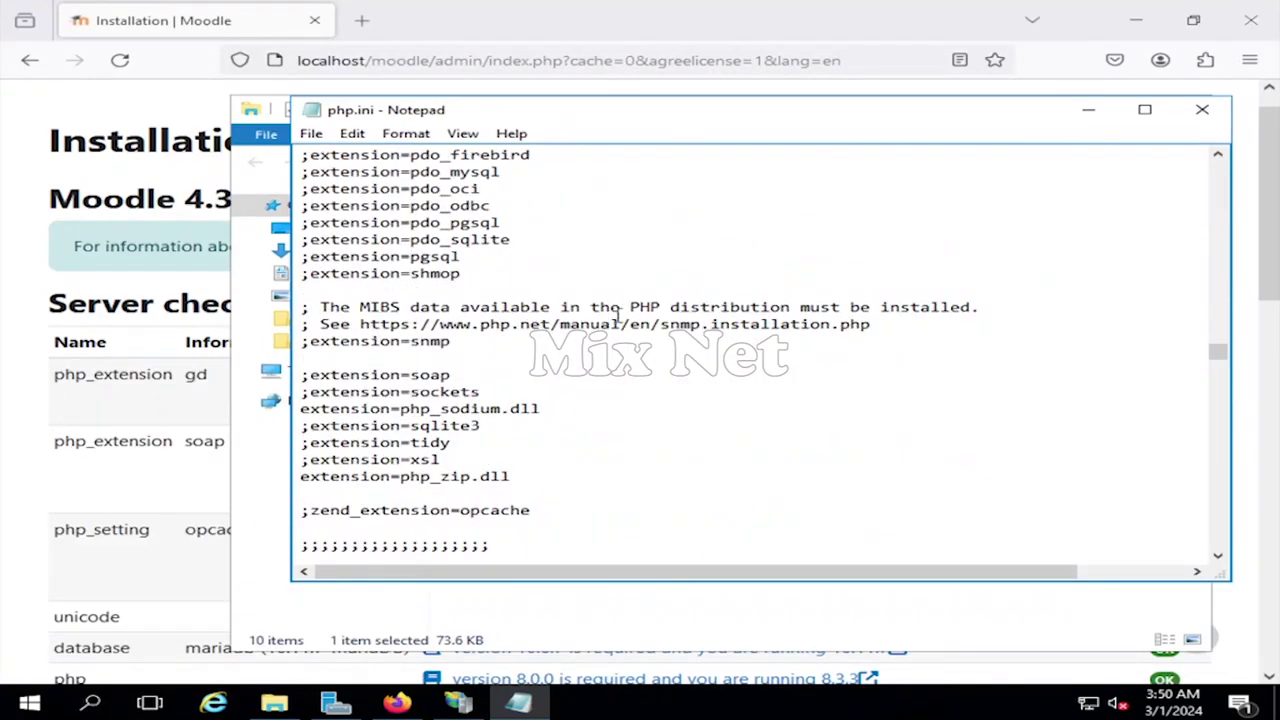
- Uncomment extension=php_gd.dll, save php.ini, and close Notepad and File Explorer
scroll(618, 318, up, 6)
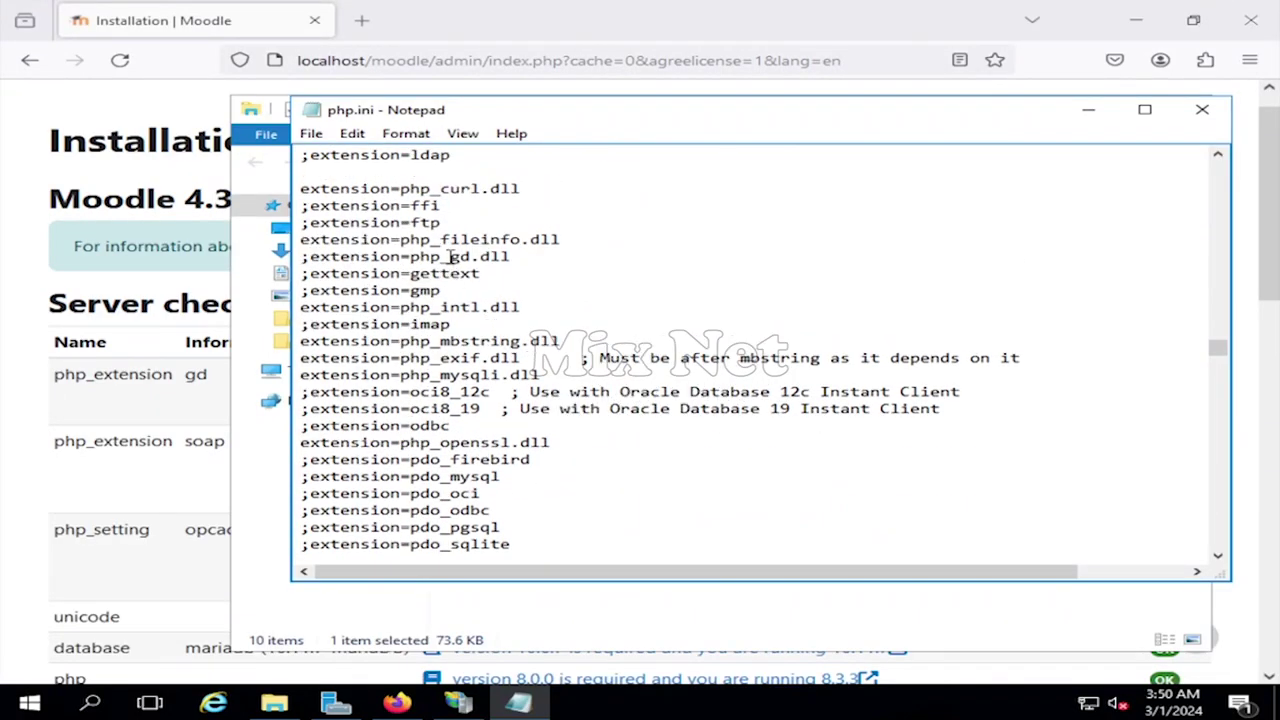
key(BackSpace)
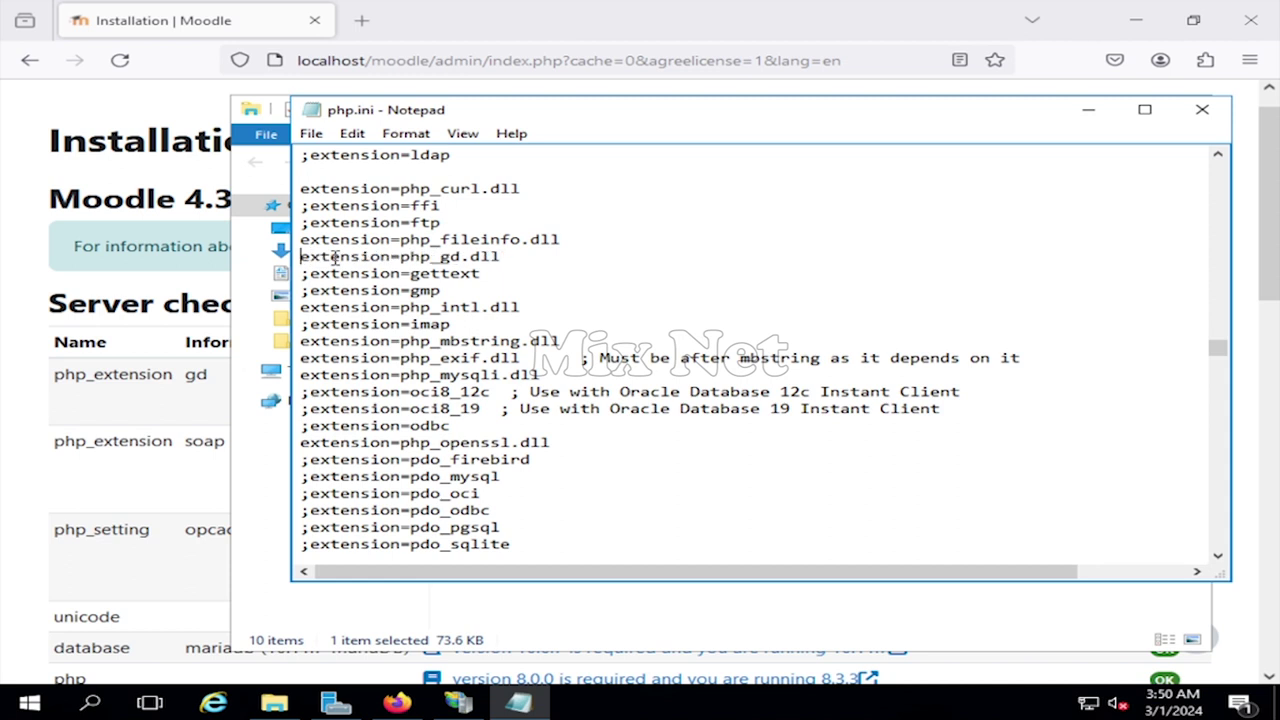
click(311, 133)
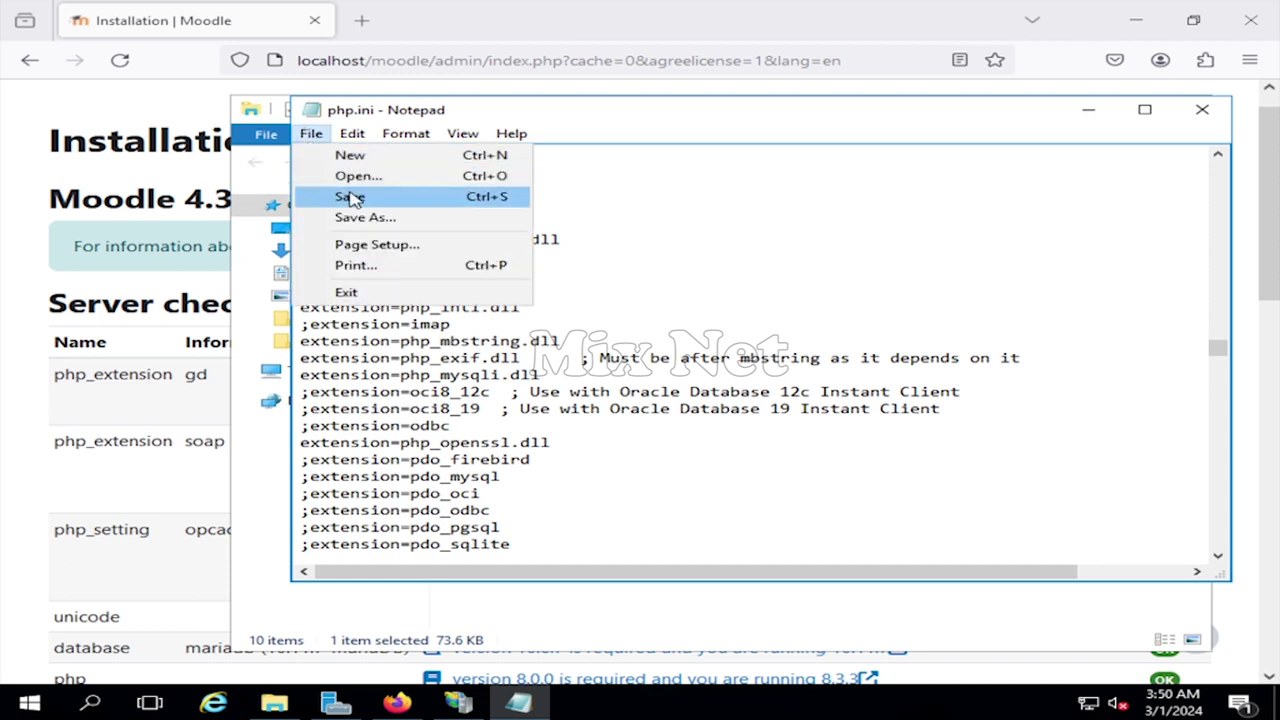
click(310, 192)
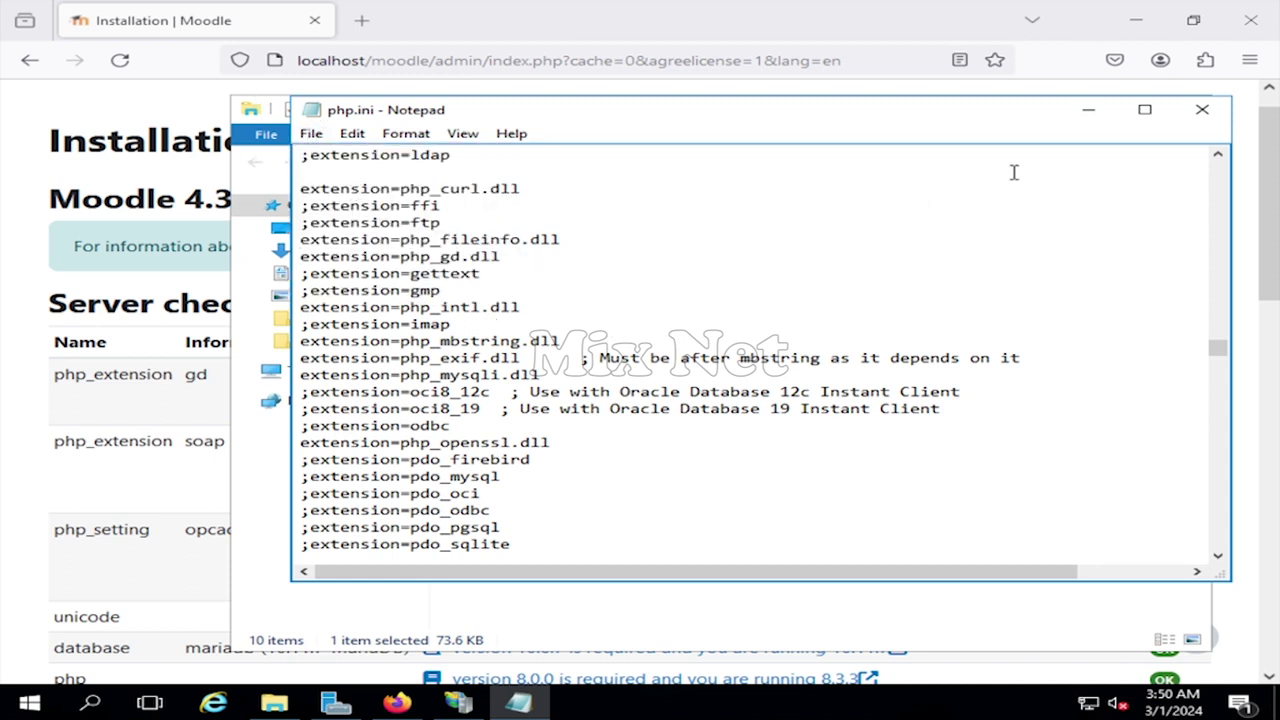
click(1205, 112)
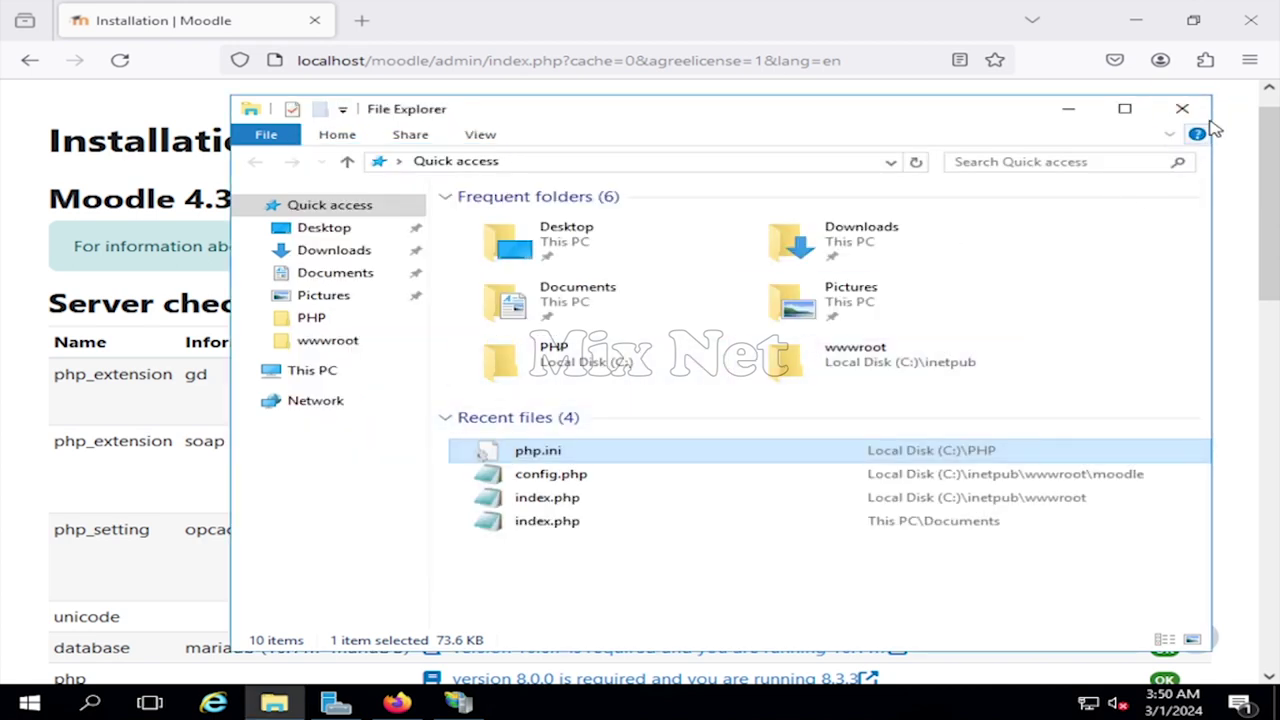
click(1182, 108)
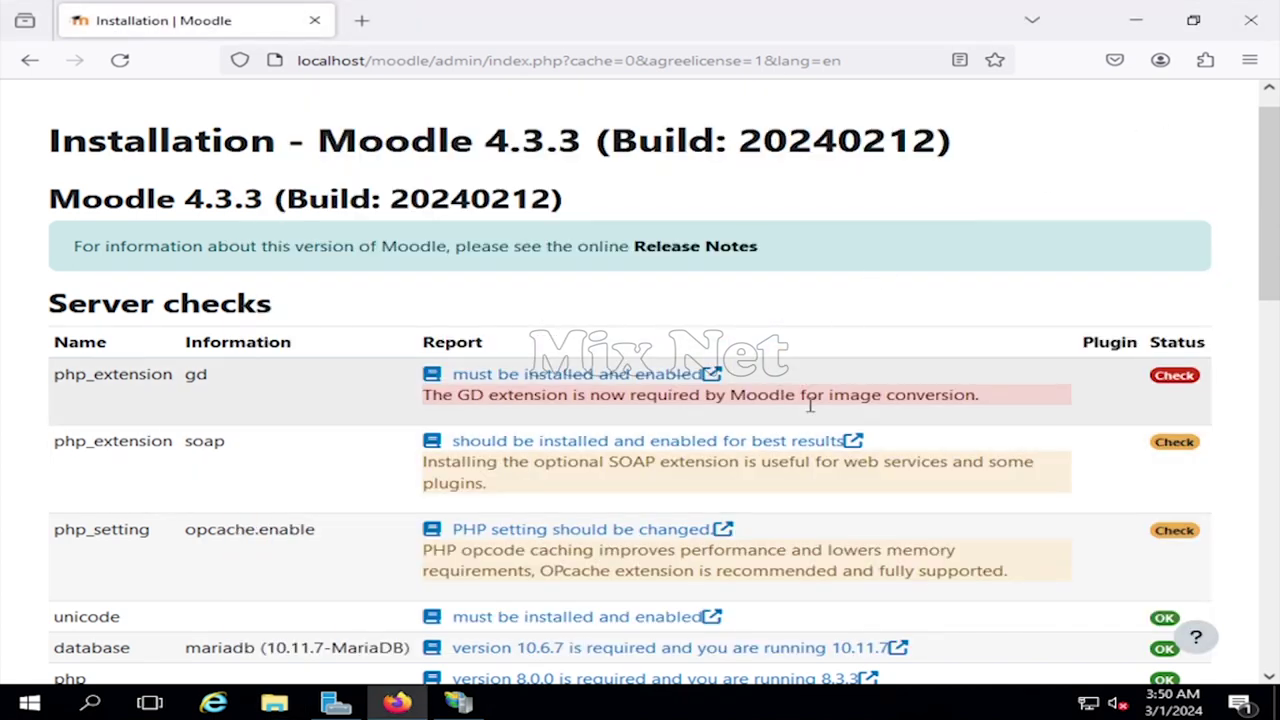
- Restart the WS2K16-DC2 web server in IIS Manager again and go back to the installer
click(458, 703)
click(1080, 136)
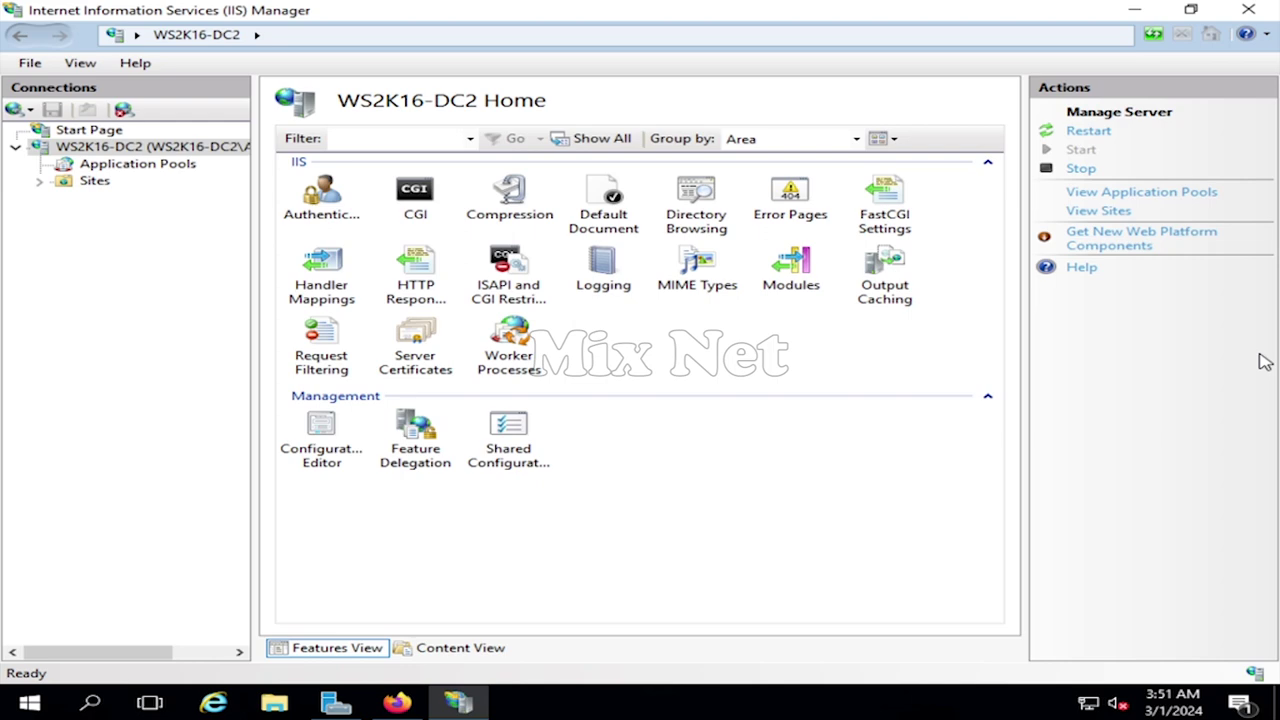
click(1134, 10)
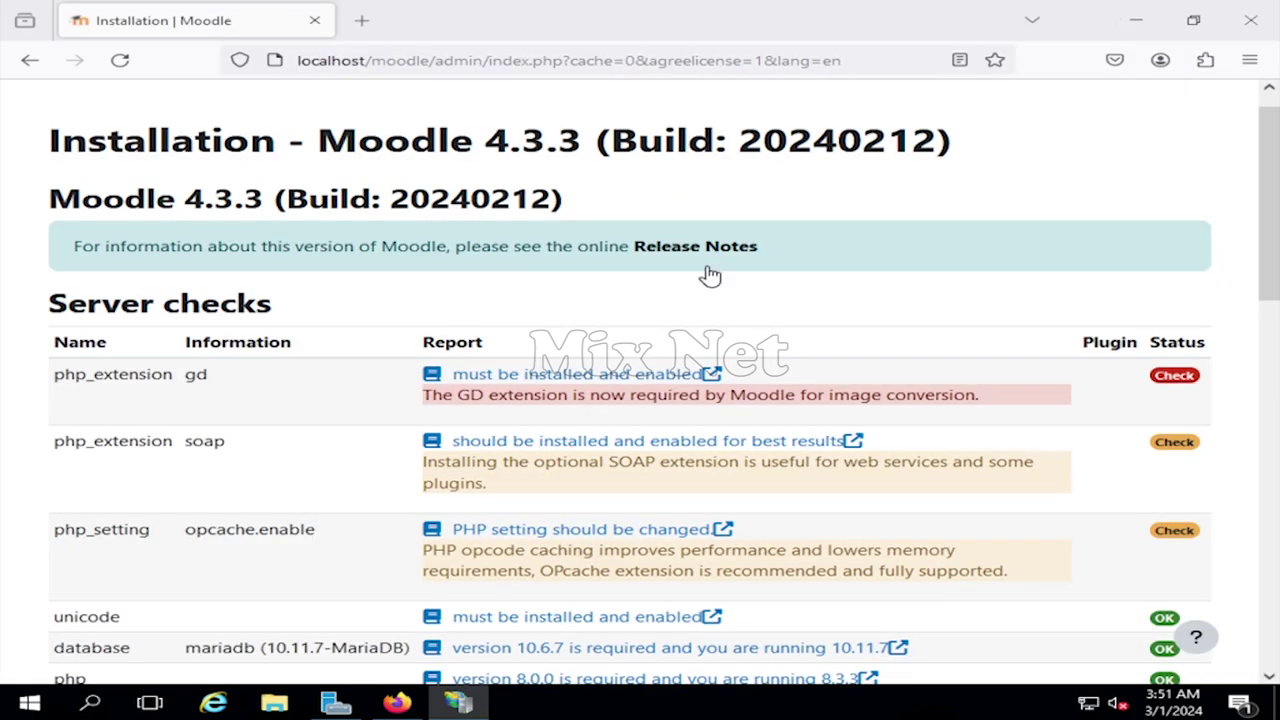
- Reload the server checks until all requirements pass, then continue to plugin installation
scroll(551, 477, down, 10)
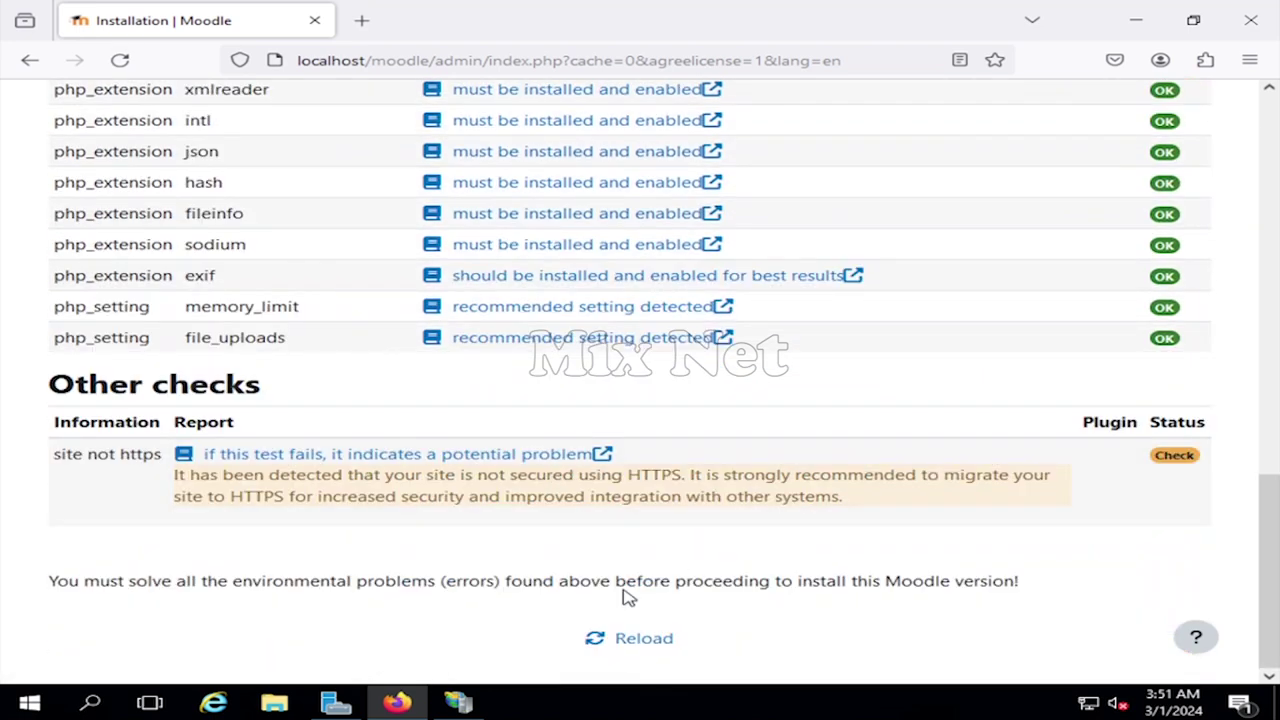
click(638, 645)
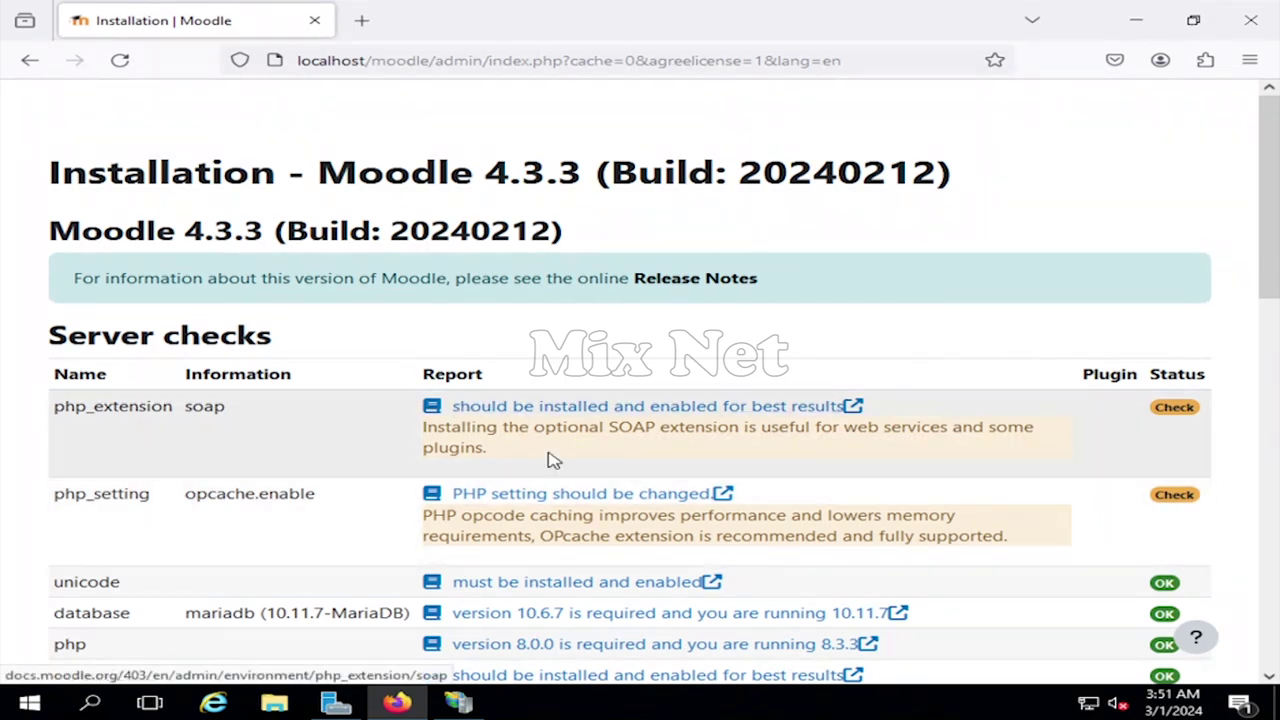
scroll(540, 455, down, 2)
scroll(530, 455, down, 9)
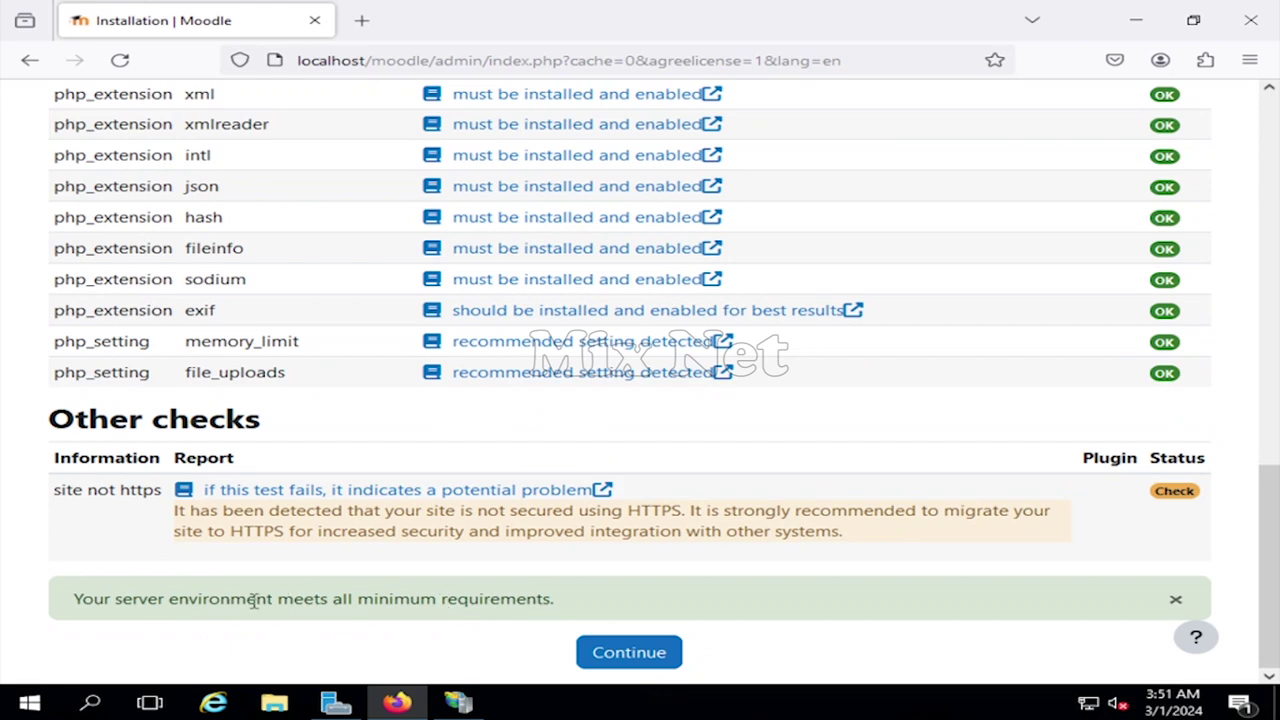
click(629, 654)
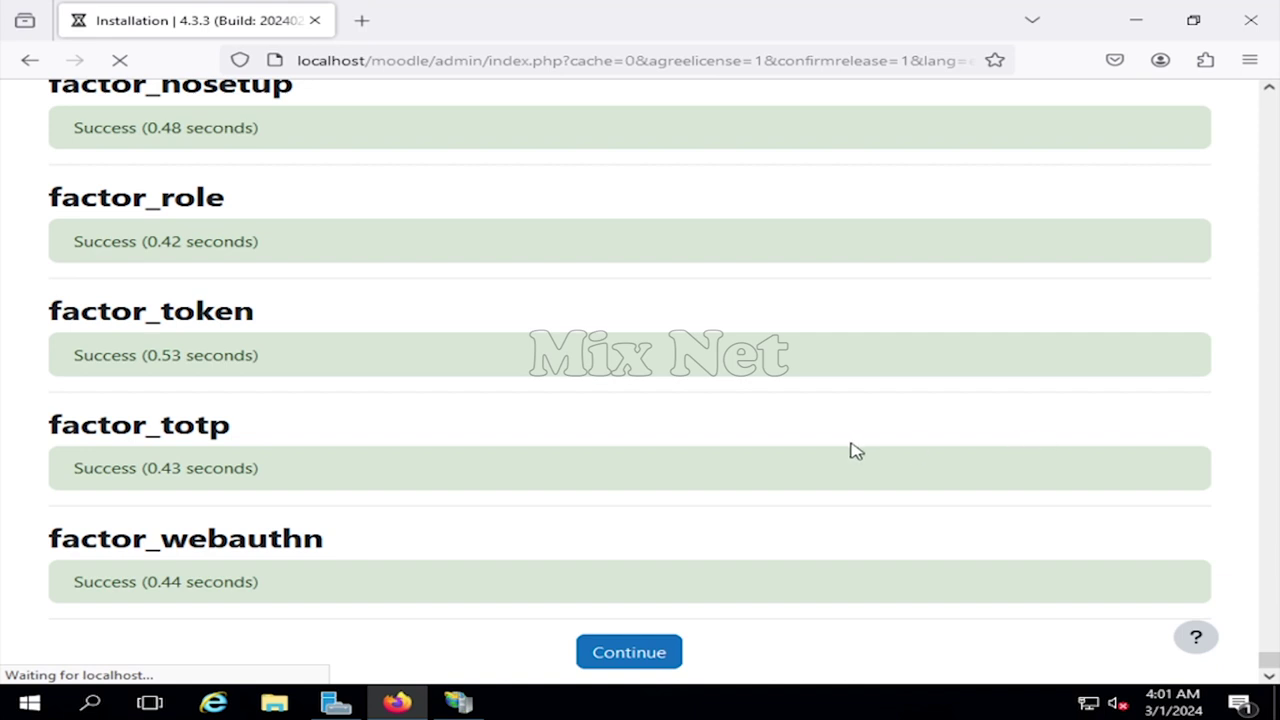
- Continue past the completed factor plugin installation results
click(643, 662)
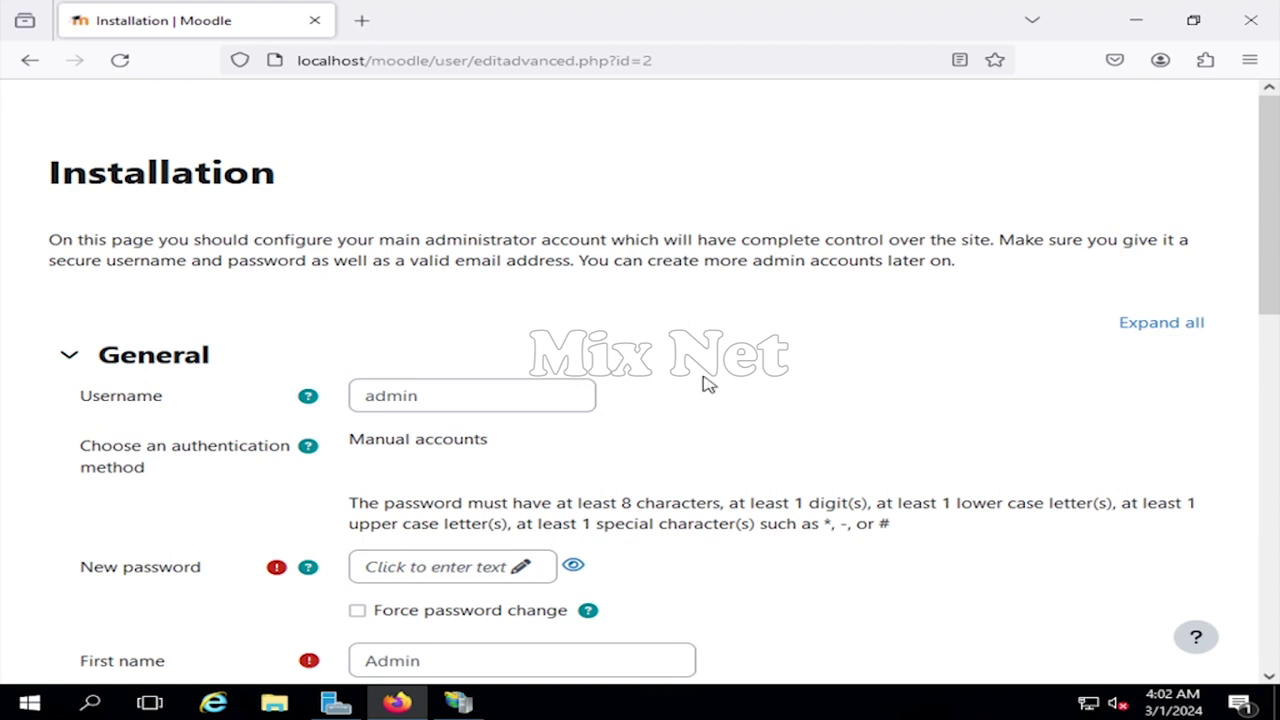
- Set a new password for the administrator account
scroll(622, 338, down, 1)
click(436, 310)
click(648, 290)
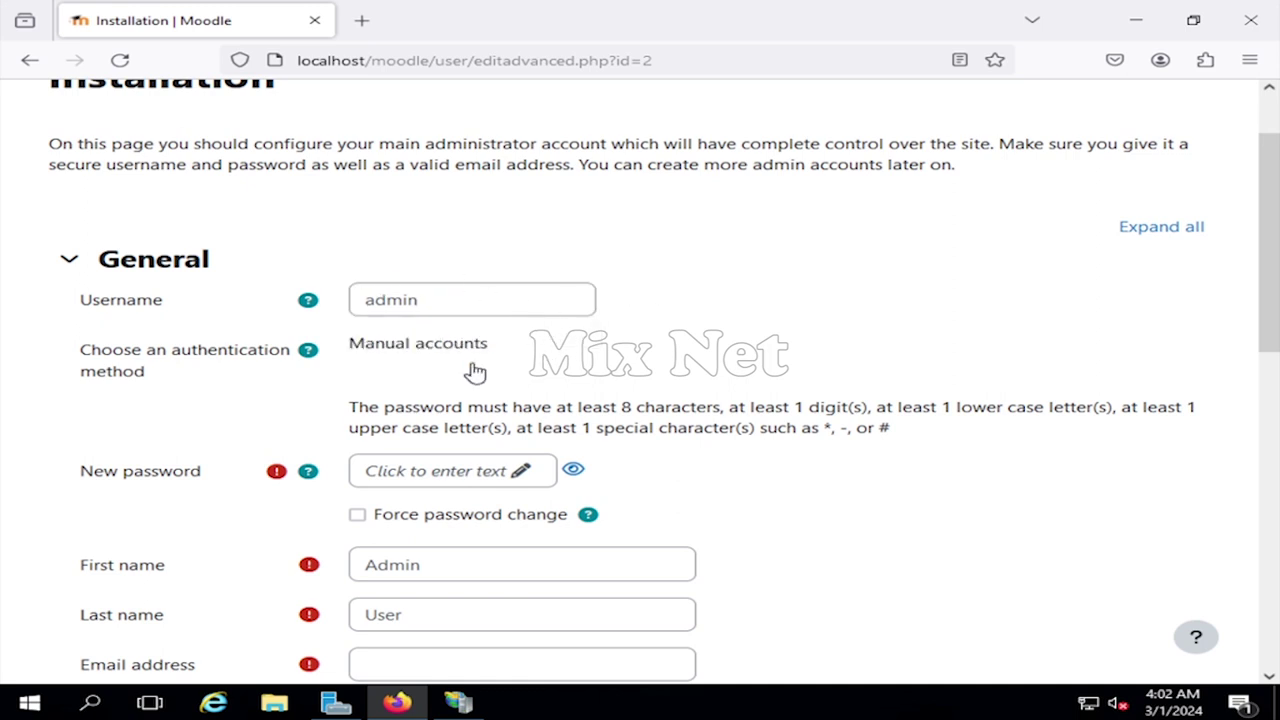
scroll(472, 370, down, 1)
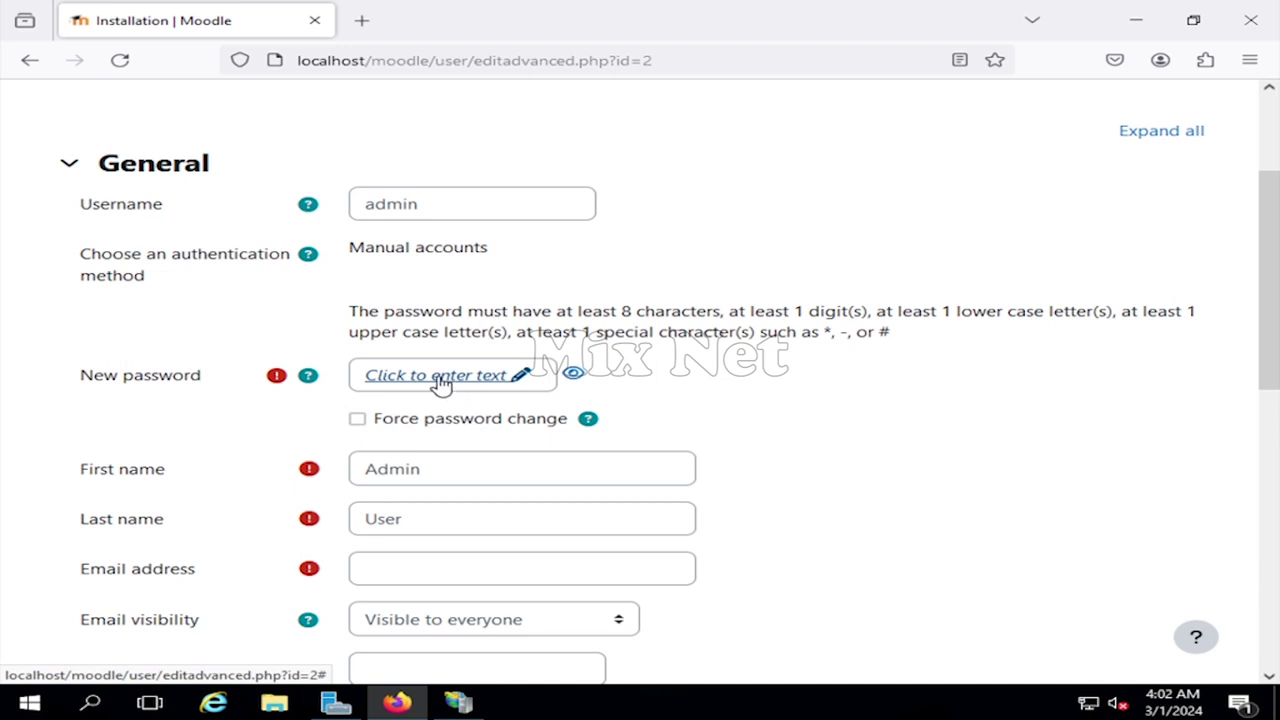
click(441, 380)
text(••)
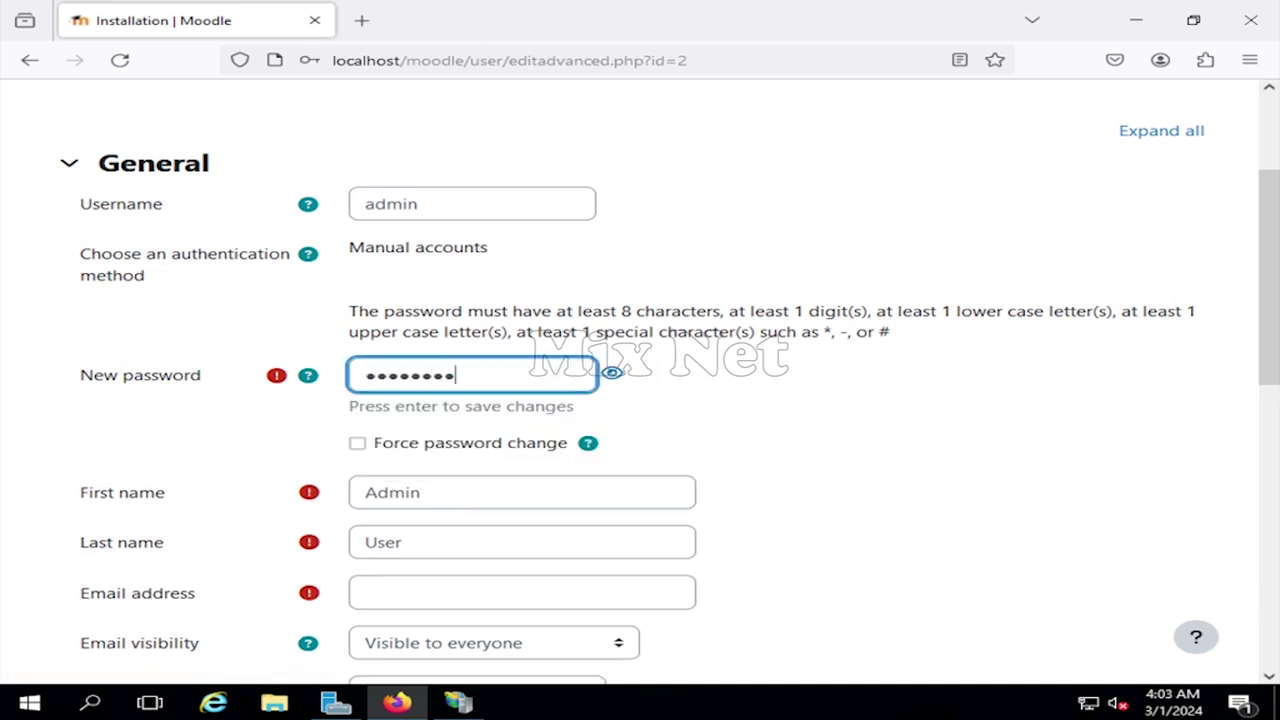
click(686, 423)
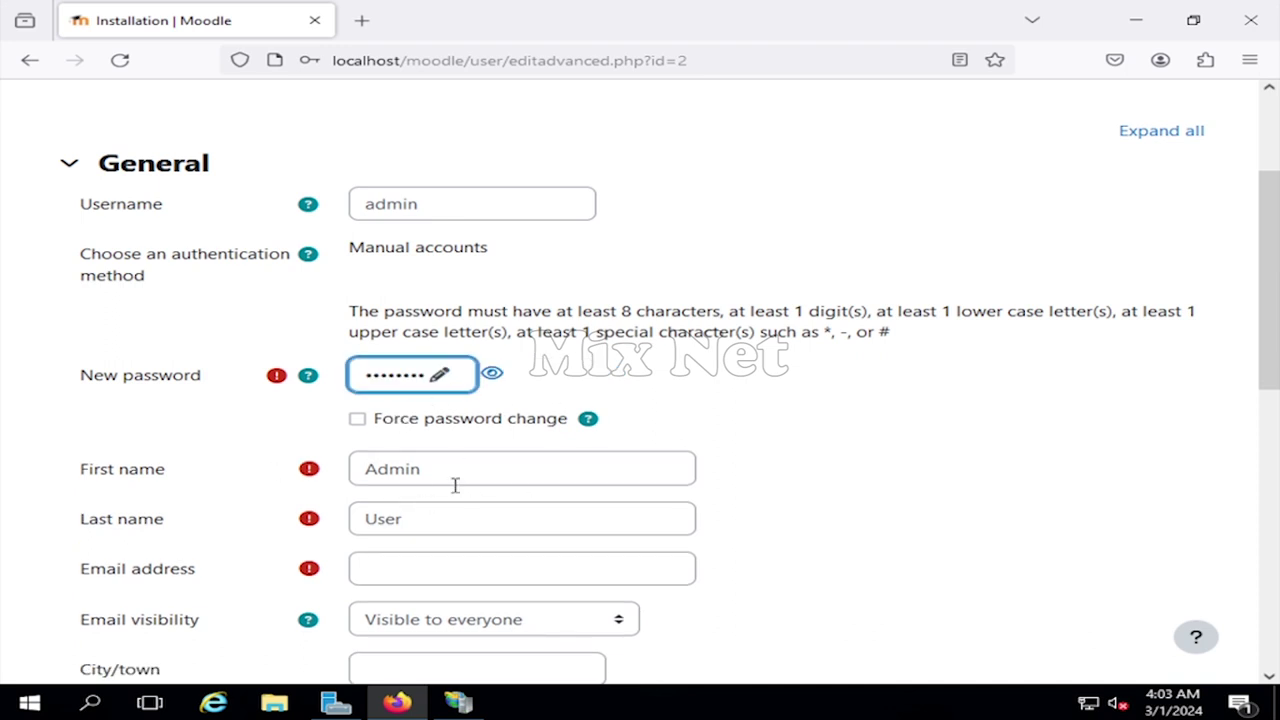
- Enter the admin e-mail address, expand Additional names and Optional, and update the profile
scroll(445, 410, down, 2)
drag(433, 418, 327, 425)
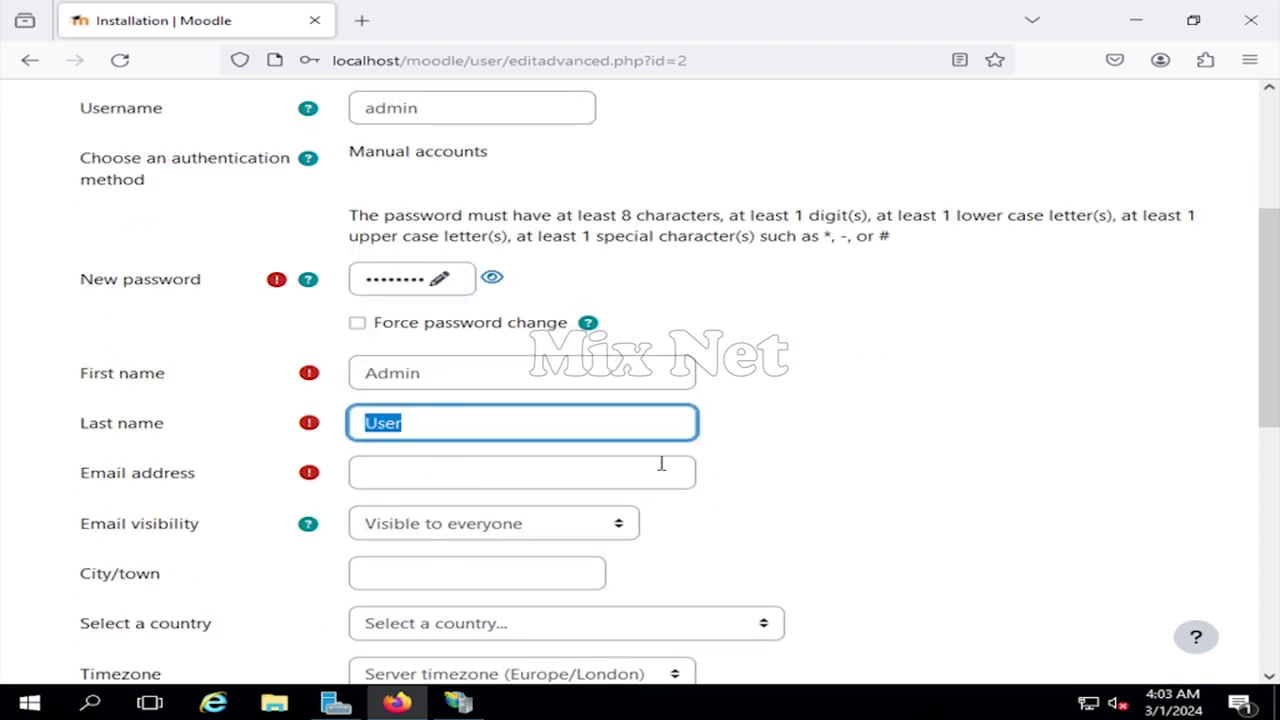
click(454, 477)
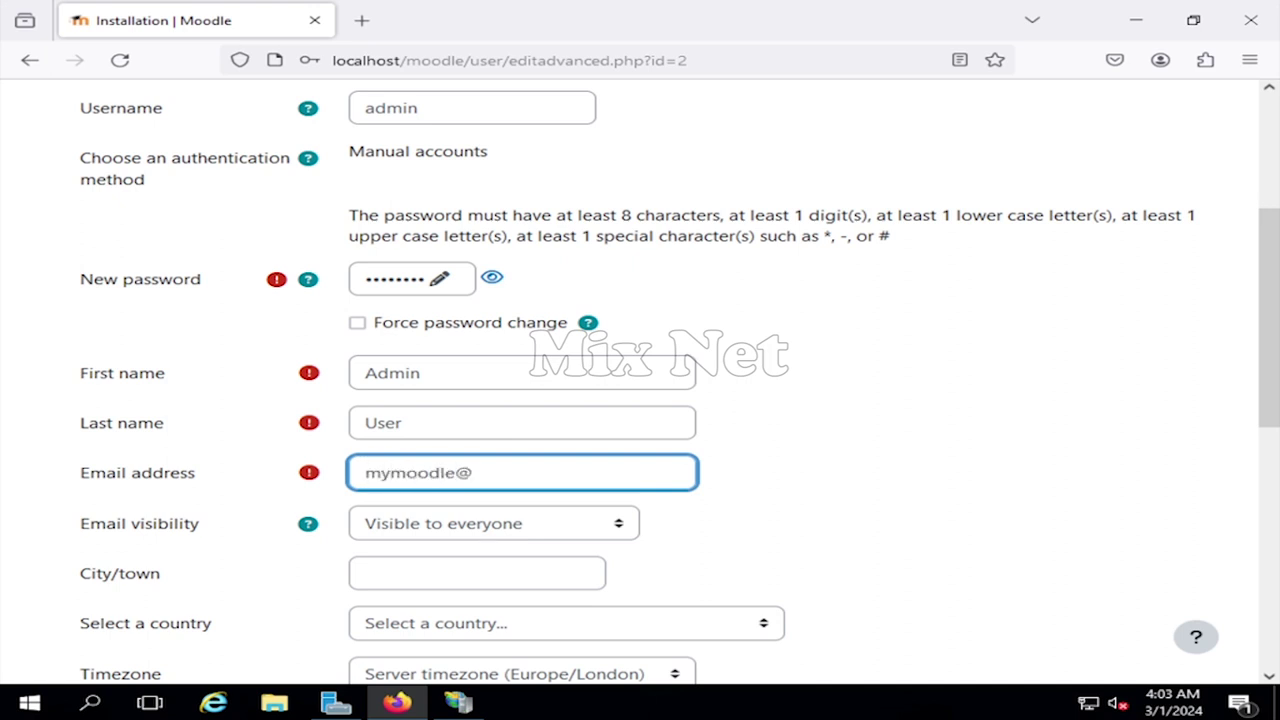
text(mymoodle@anyemail.com)
scroll(775, 490, down, 2)
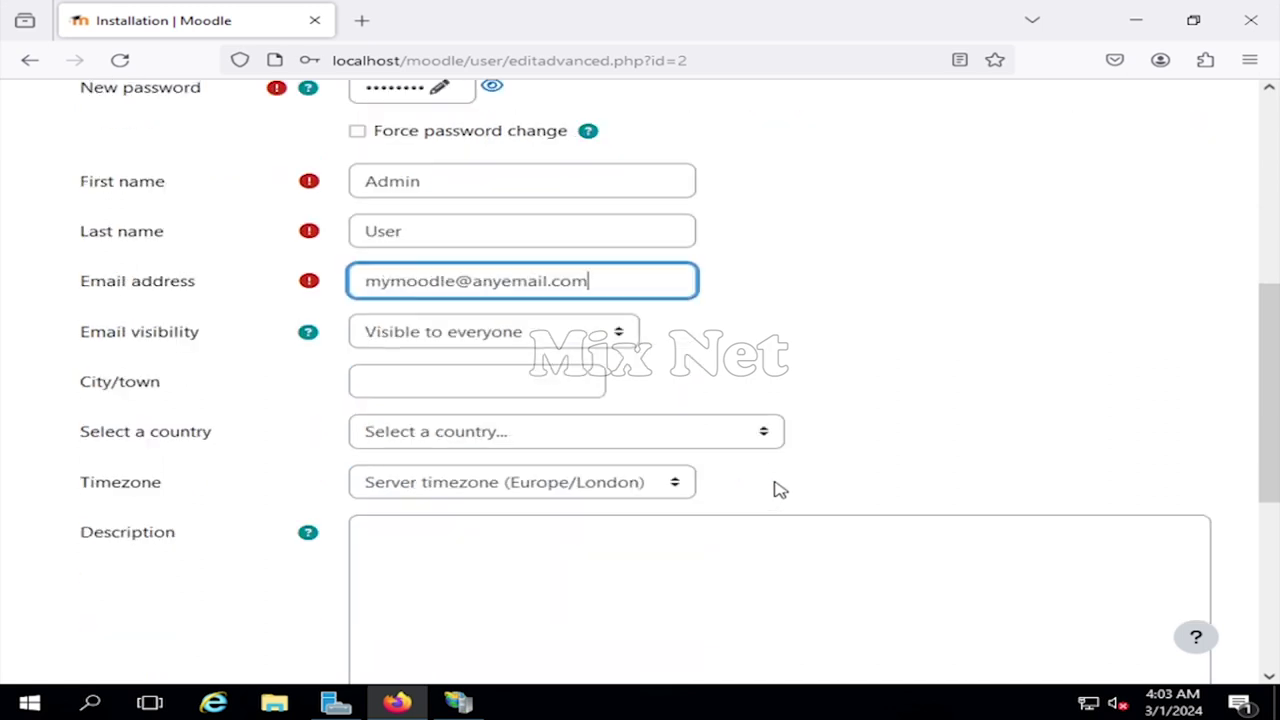
scroll(500, 390, down, 1)
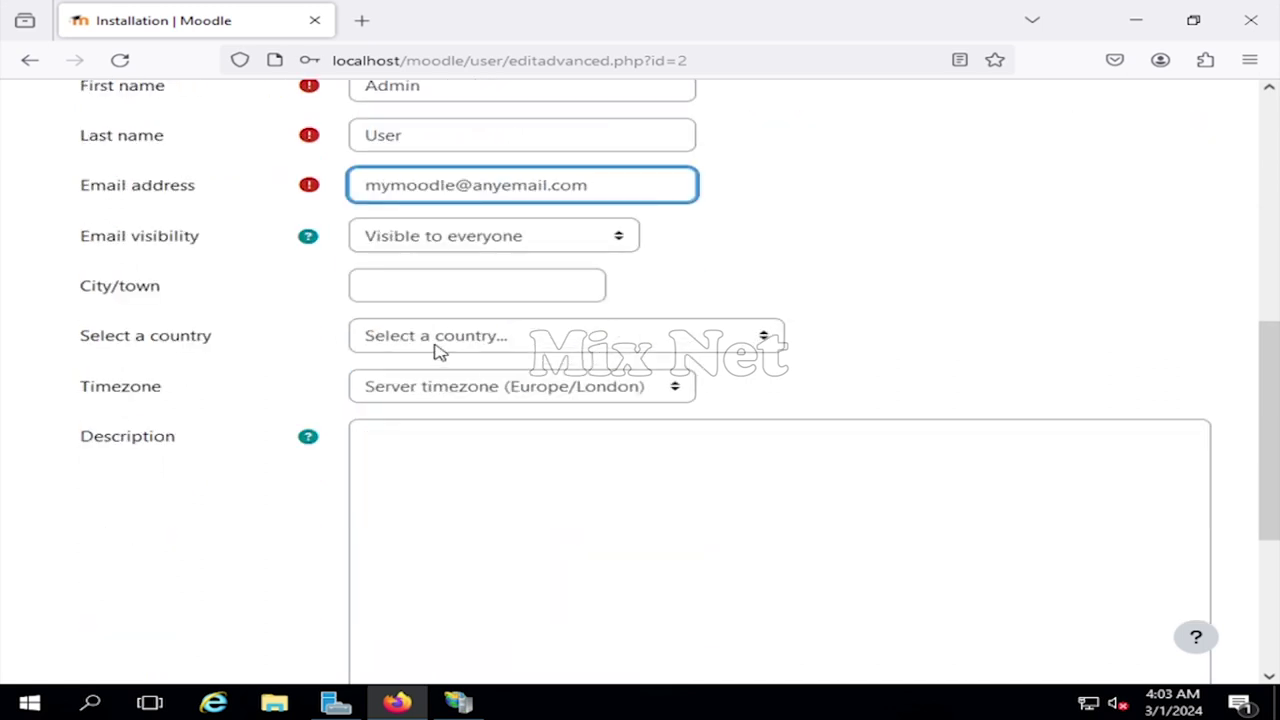
scroll(370, 385, down, 3)
click(72, 513)
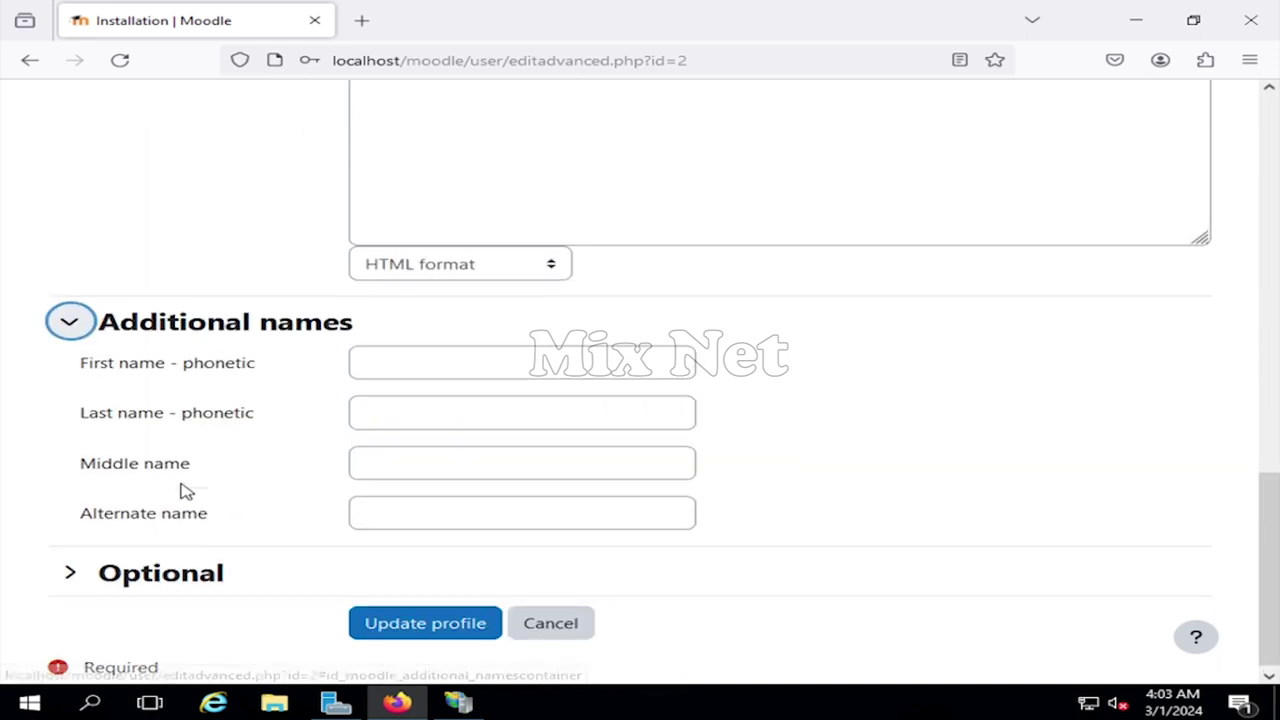
click(70, 564)
scroll(477, 266, down, 3)
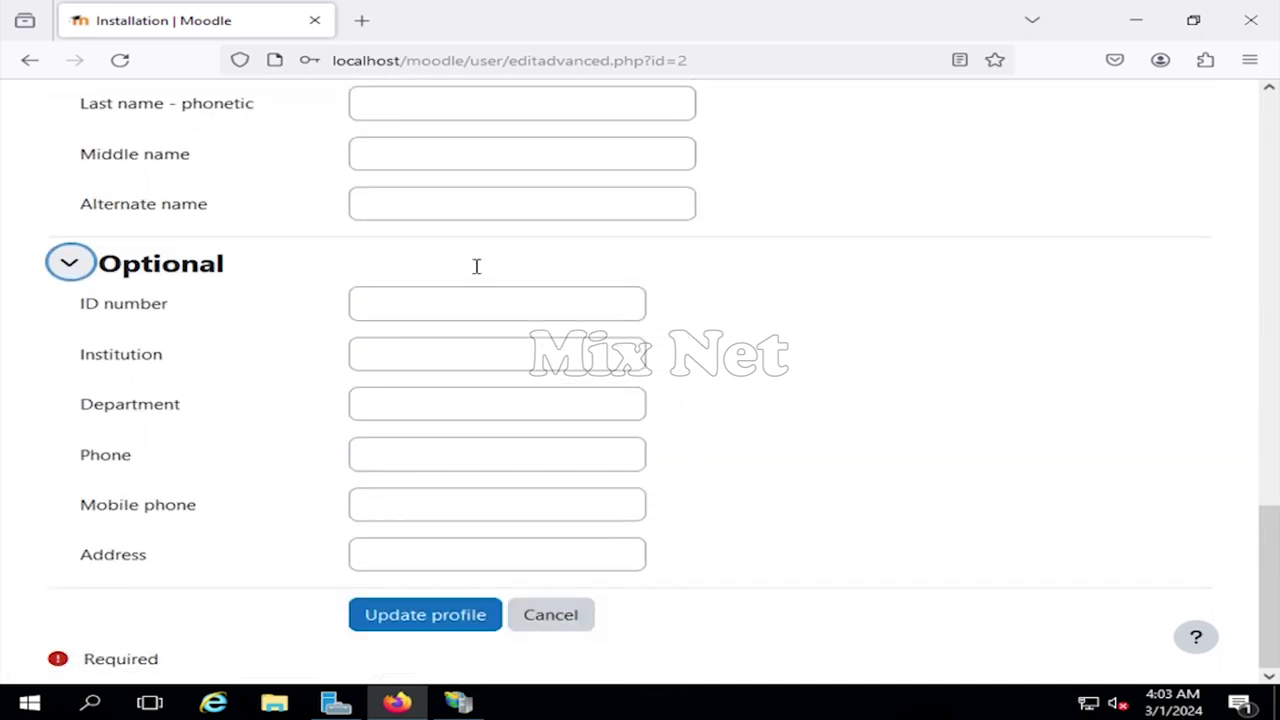
click(429, 612)
click(668, 297)
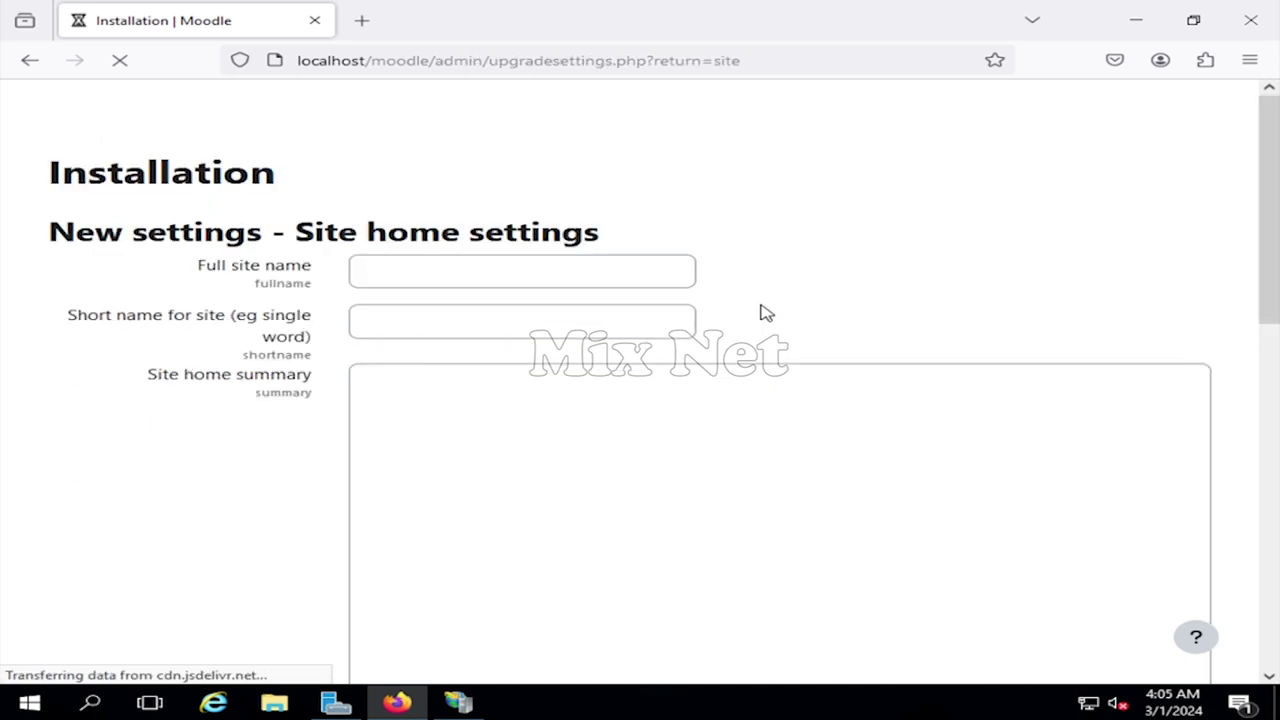
- Name the site My_Moodle_Site with the short name moodle_lms
click(529, 284)
text(My_Mood)
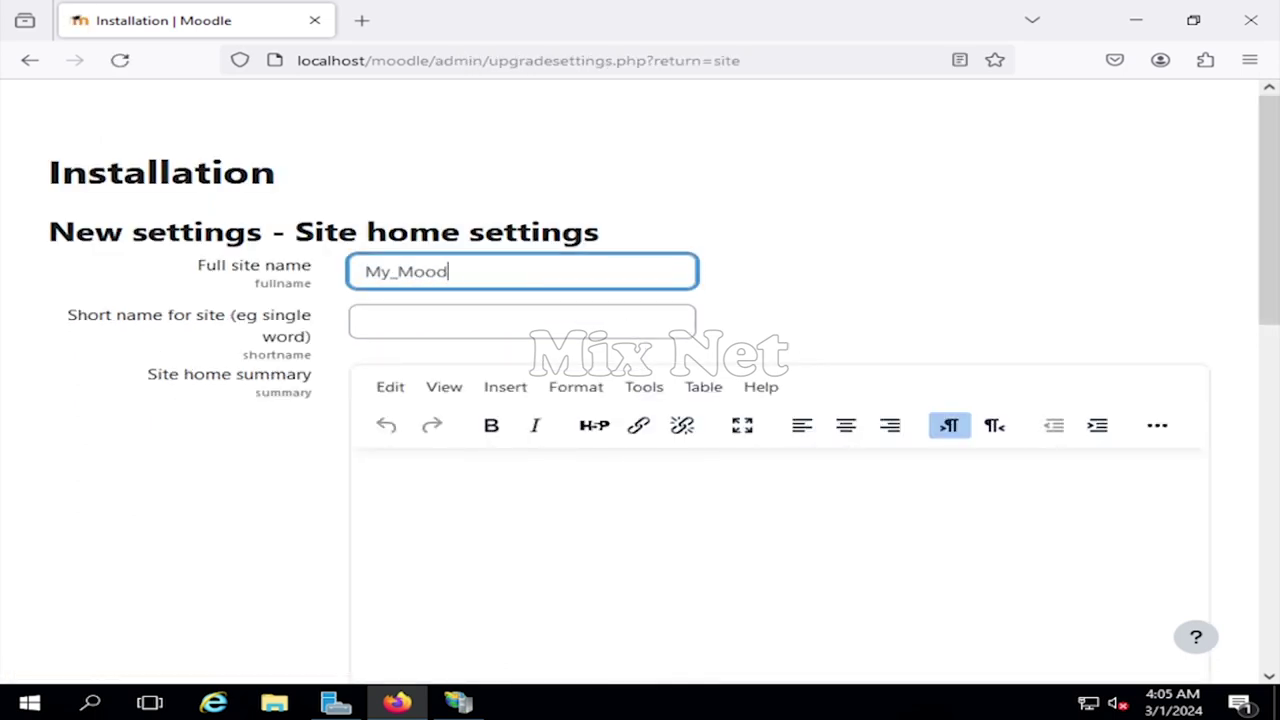
text(le_Site)
click(443, 312)
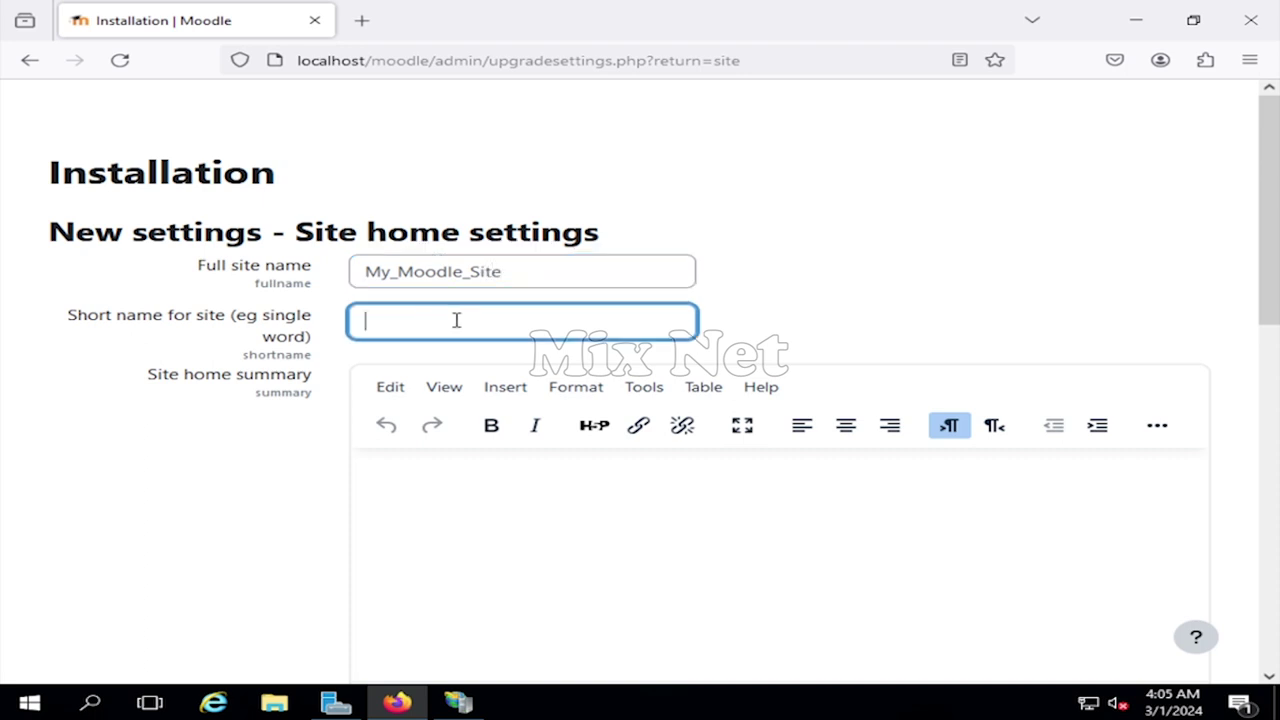
text(moodle_lms)
scroll(258, 408, down, 2)
click(372, 421)
scroll(240, 400, down, 4)
scroll(240, 400, down, 4)
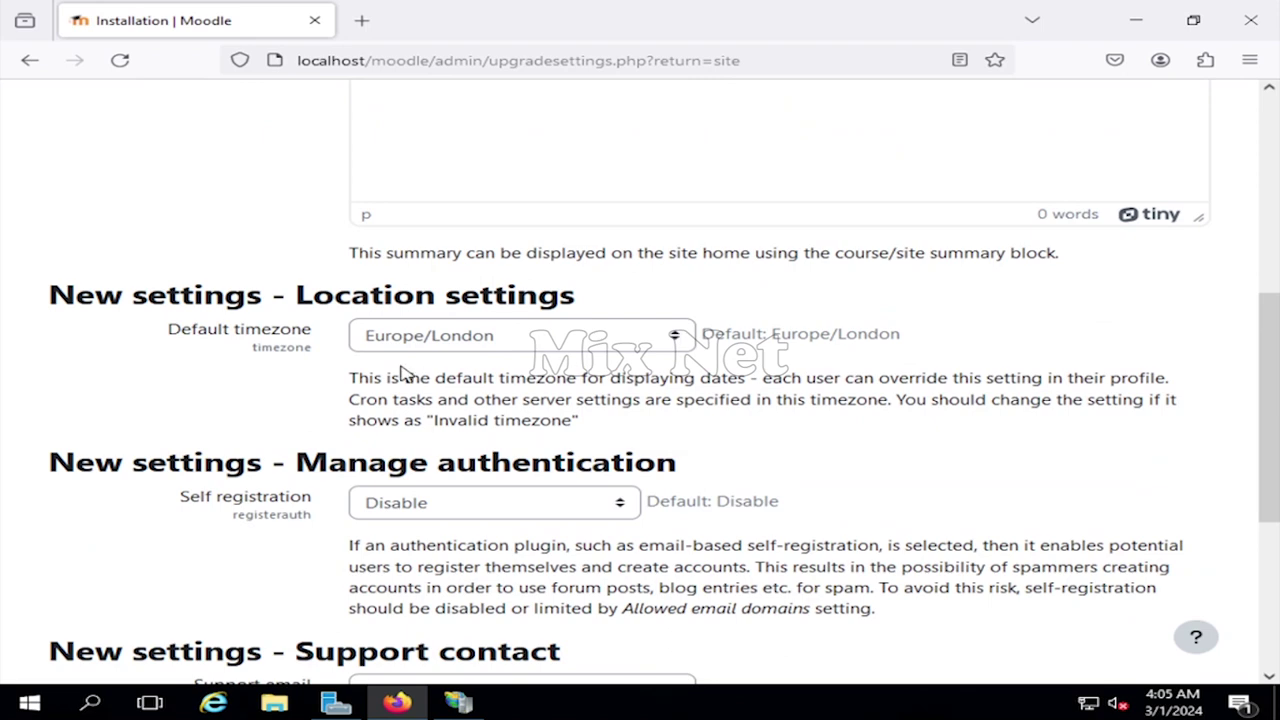
scroll(406, 371, down, 2)
scroll(372, 447, down, 5)
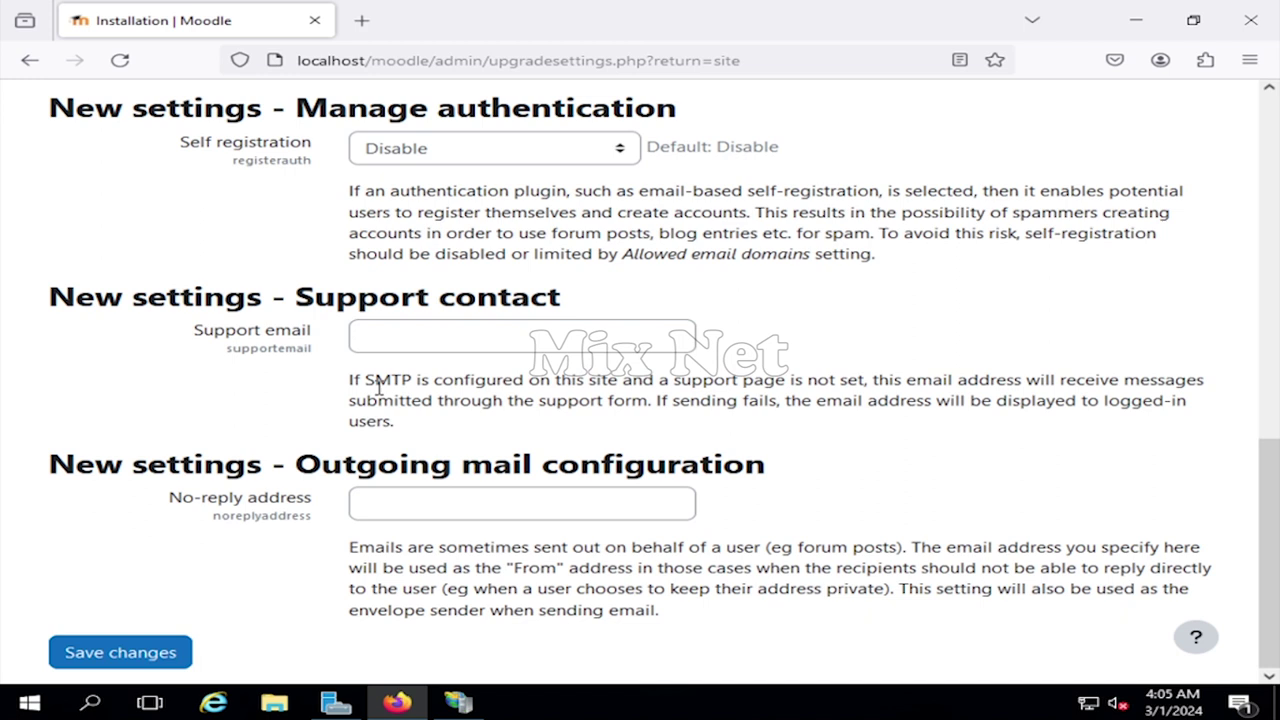
- Enter the support e-mail and the no-reply address, then save the site settings
click(423, 338)
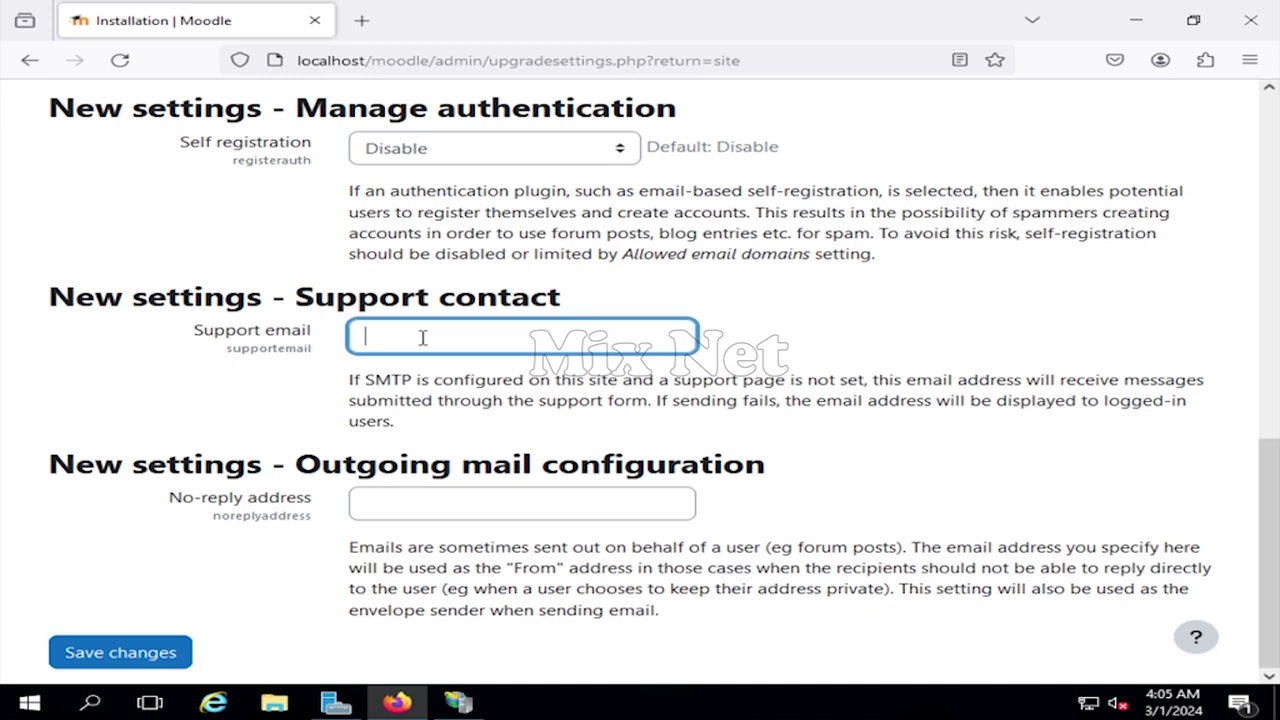
click(425, 494)
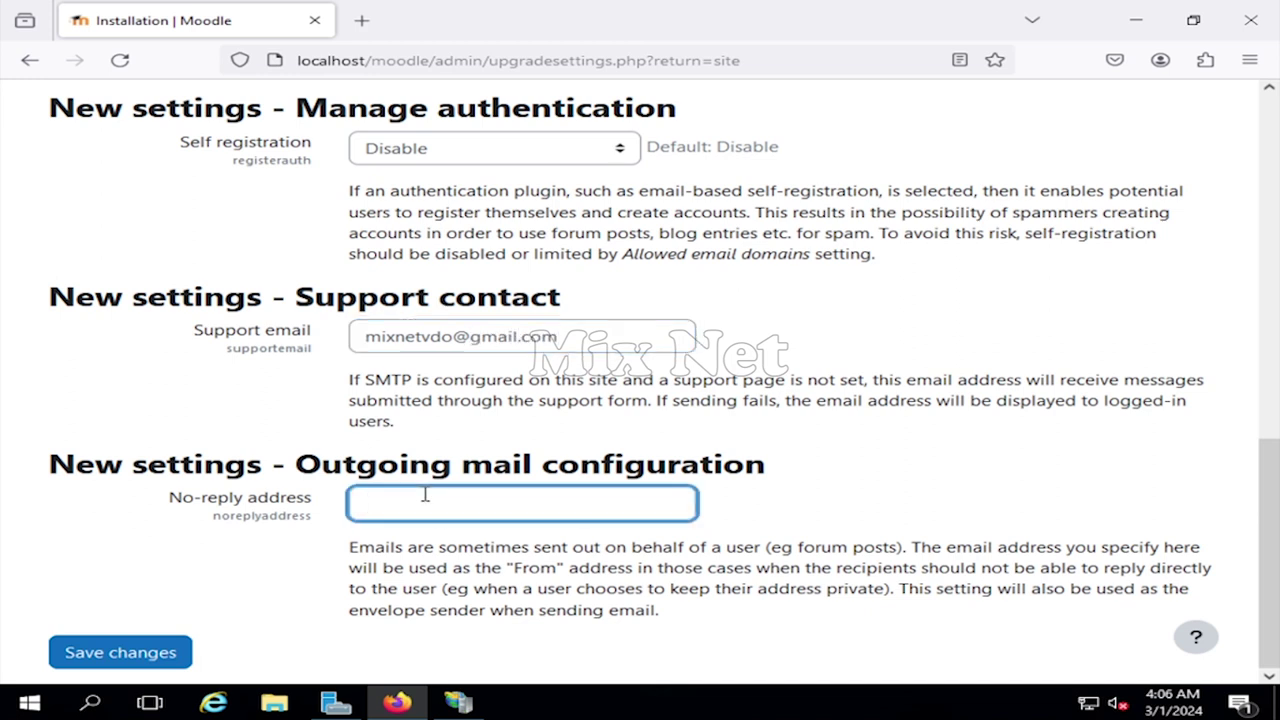
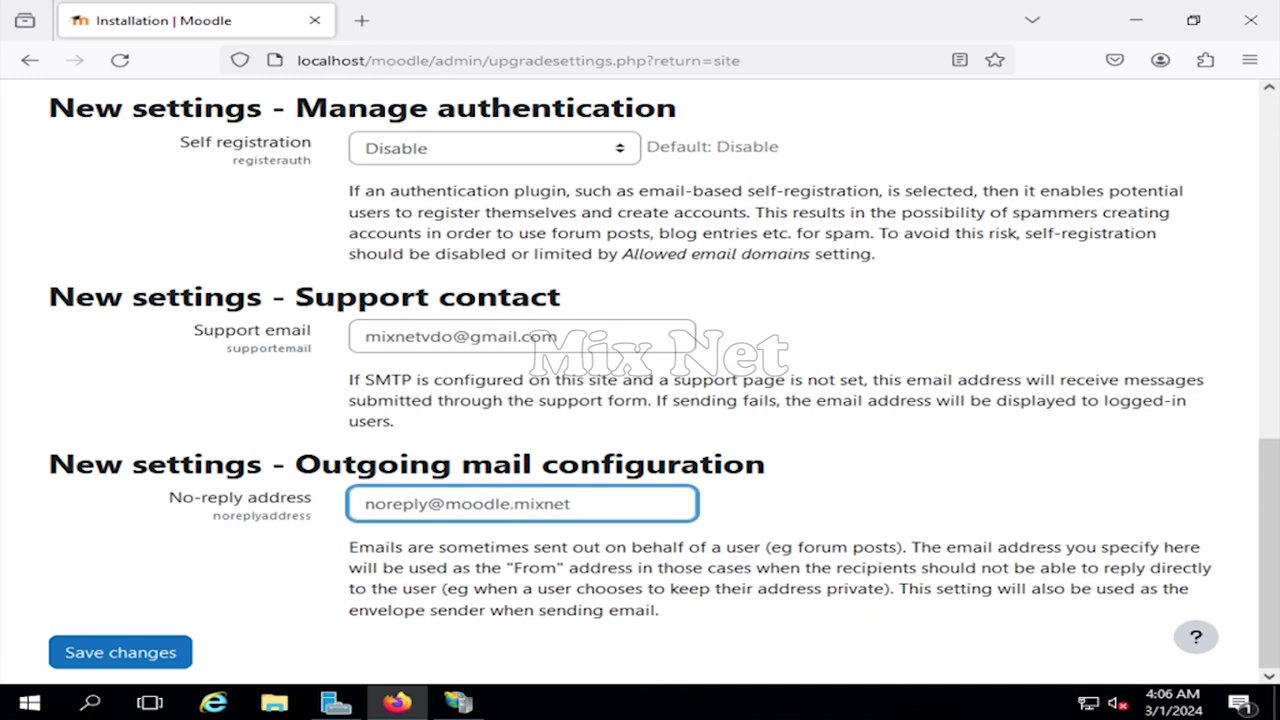
click(157, 651)
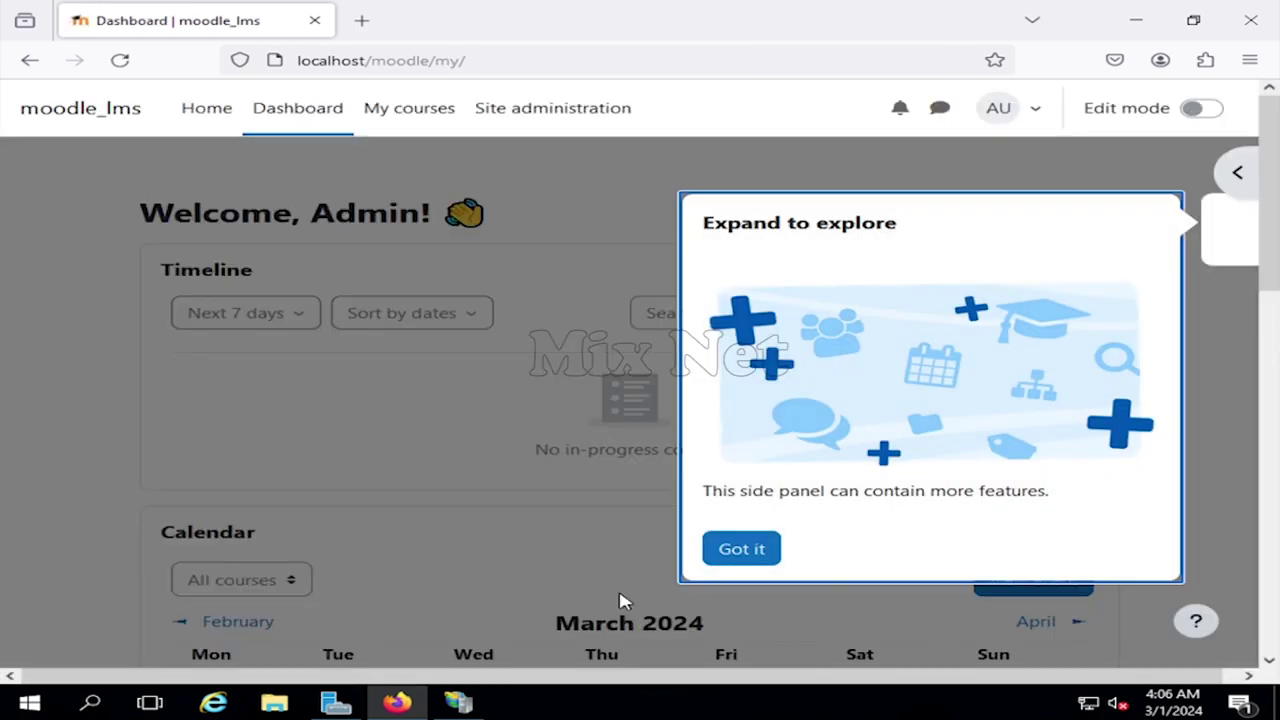
- Dismiss the side-panel tour on the Dashboard
click(746, 562)
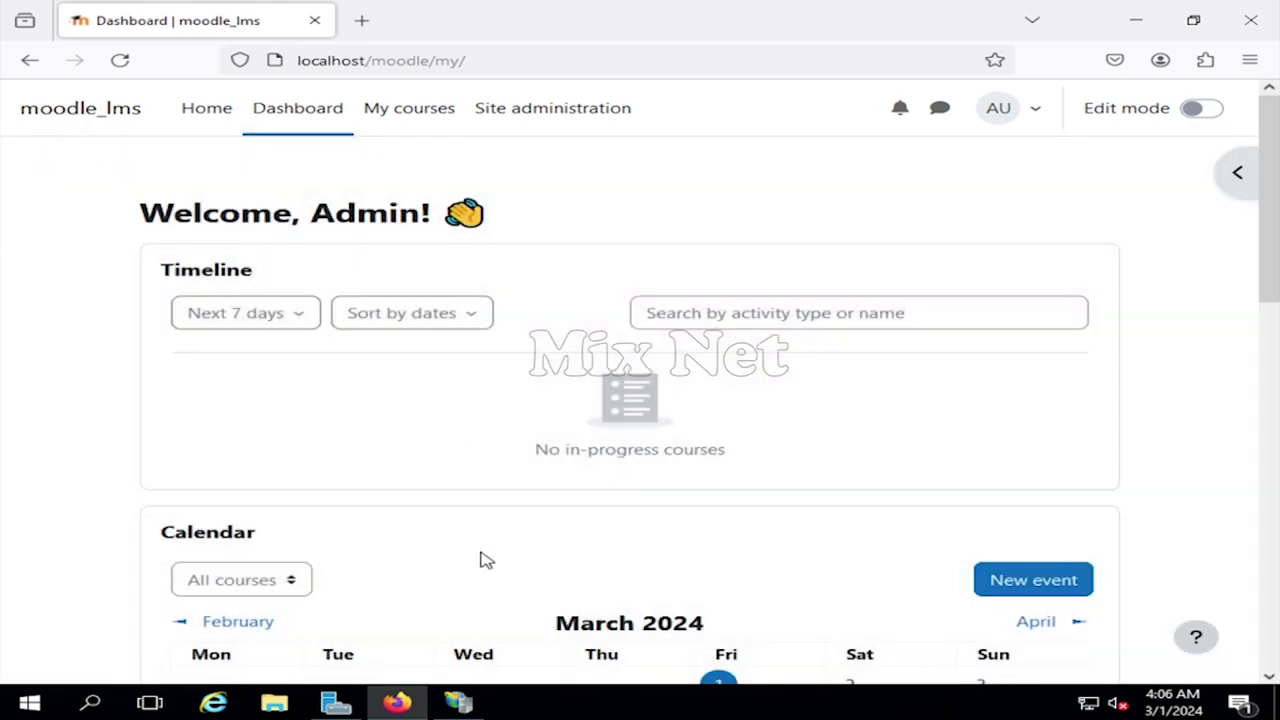
scroll(434, 480, down, 10)
scroll(424, 493, up, 10)
- View the Admin User profile, then go back to the Dashboard
click(1036, 118)
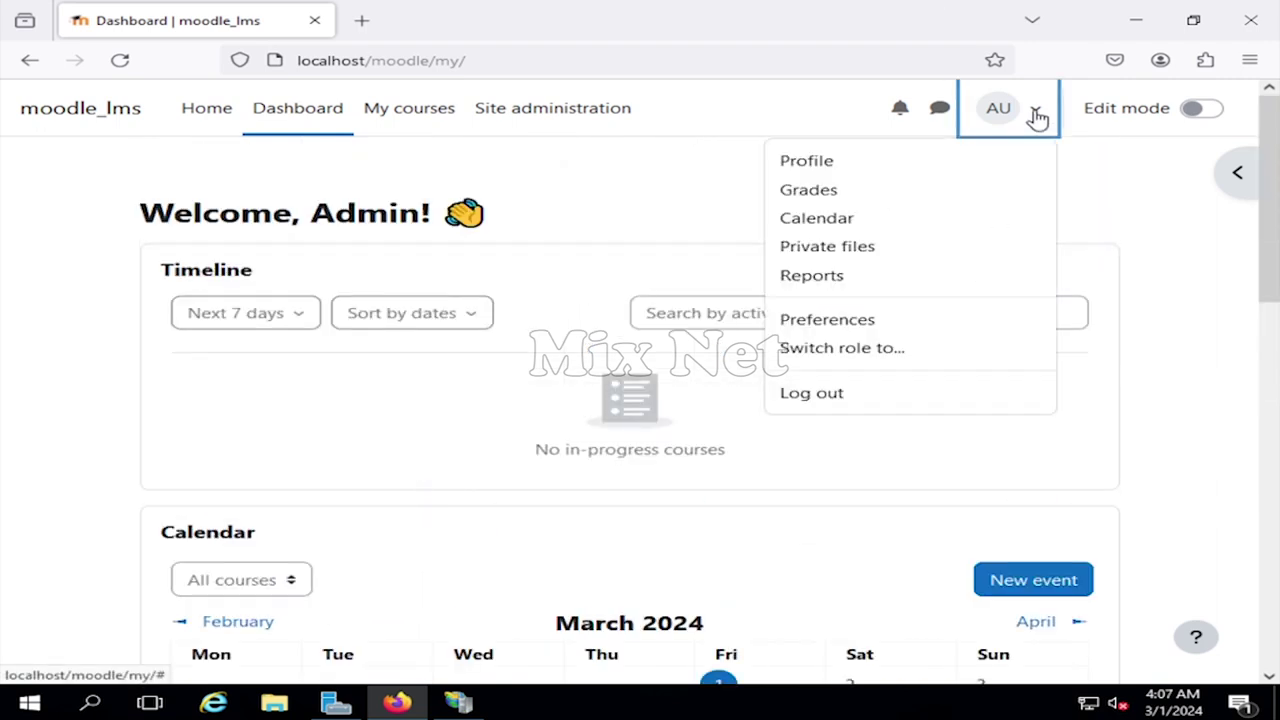
click(815, 162)
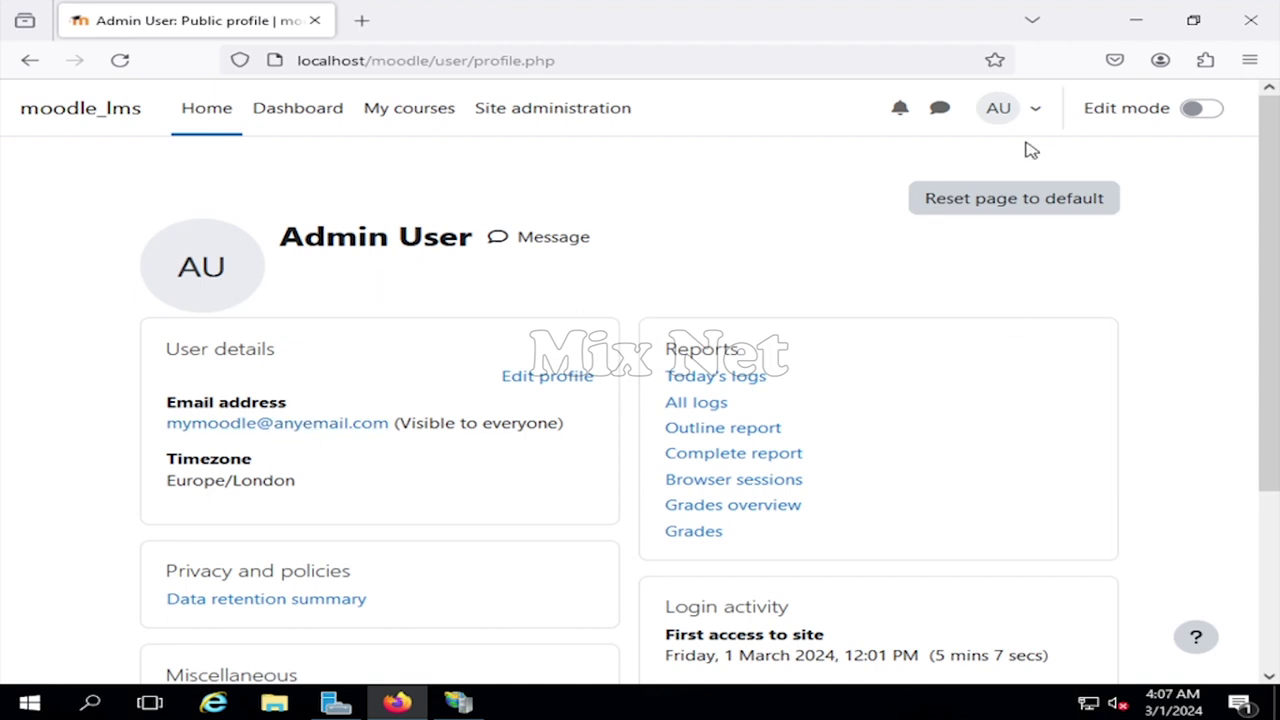
click(303, 108)
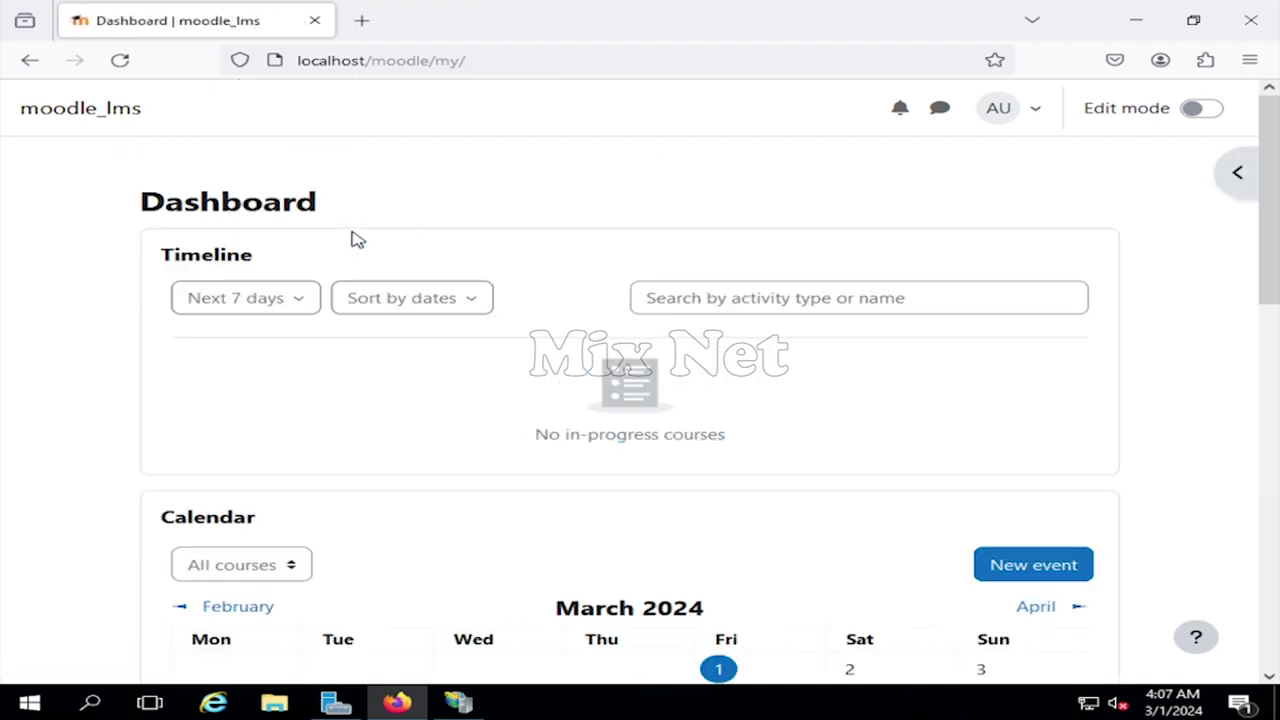